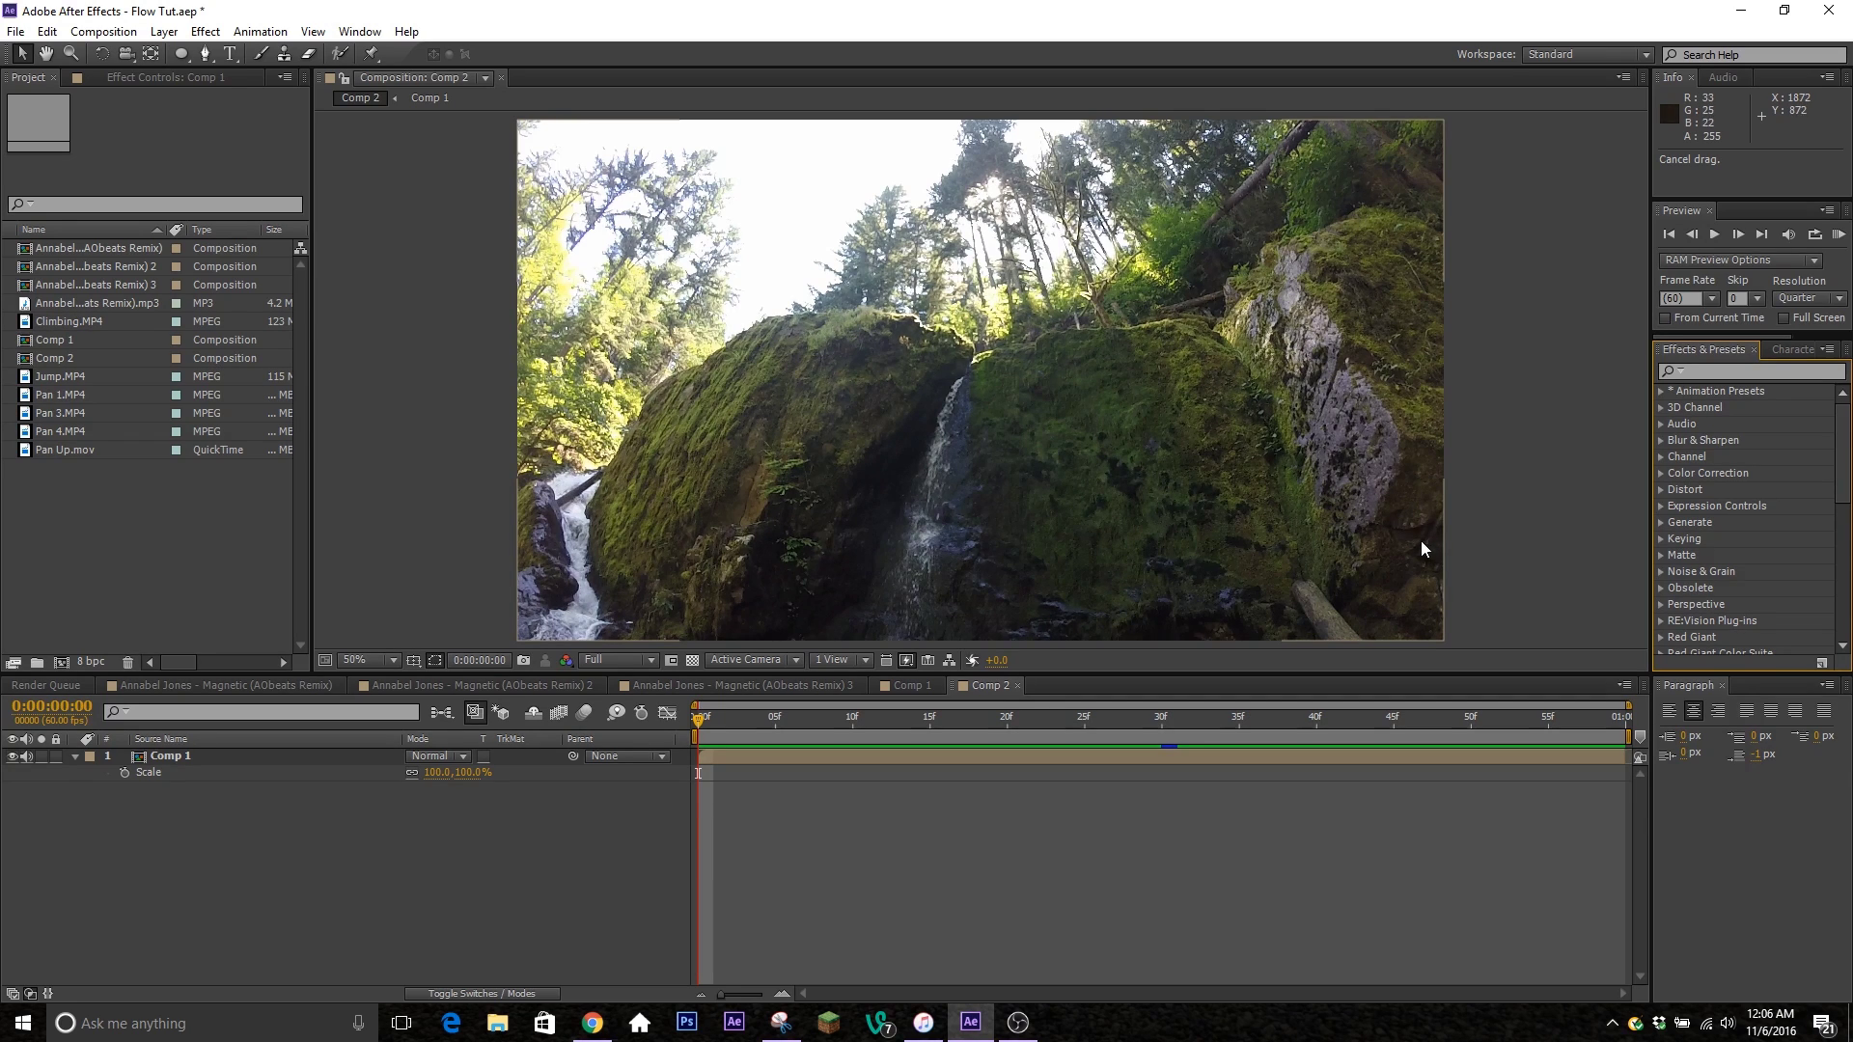
Search 'Displ' in Effects & Presets and drag Displacement Map onto the Comp 1 layer.
left_click(1706, 374)
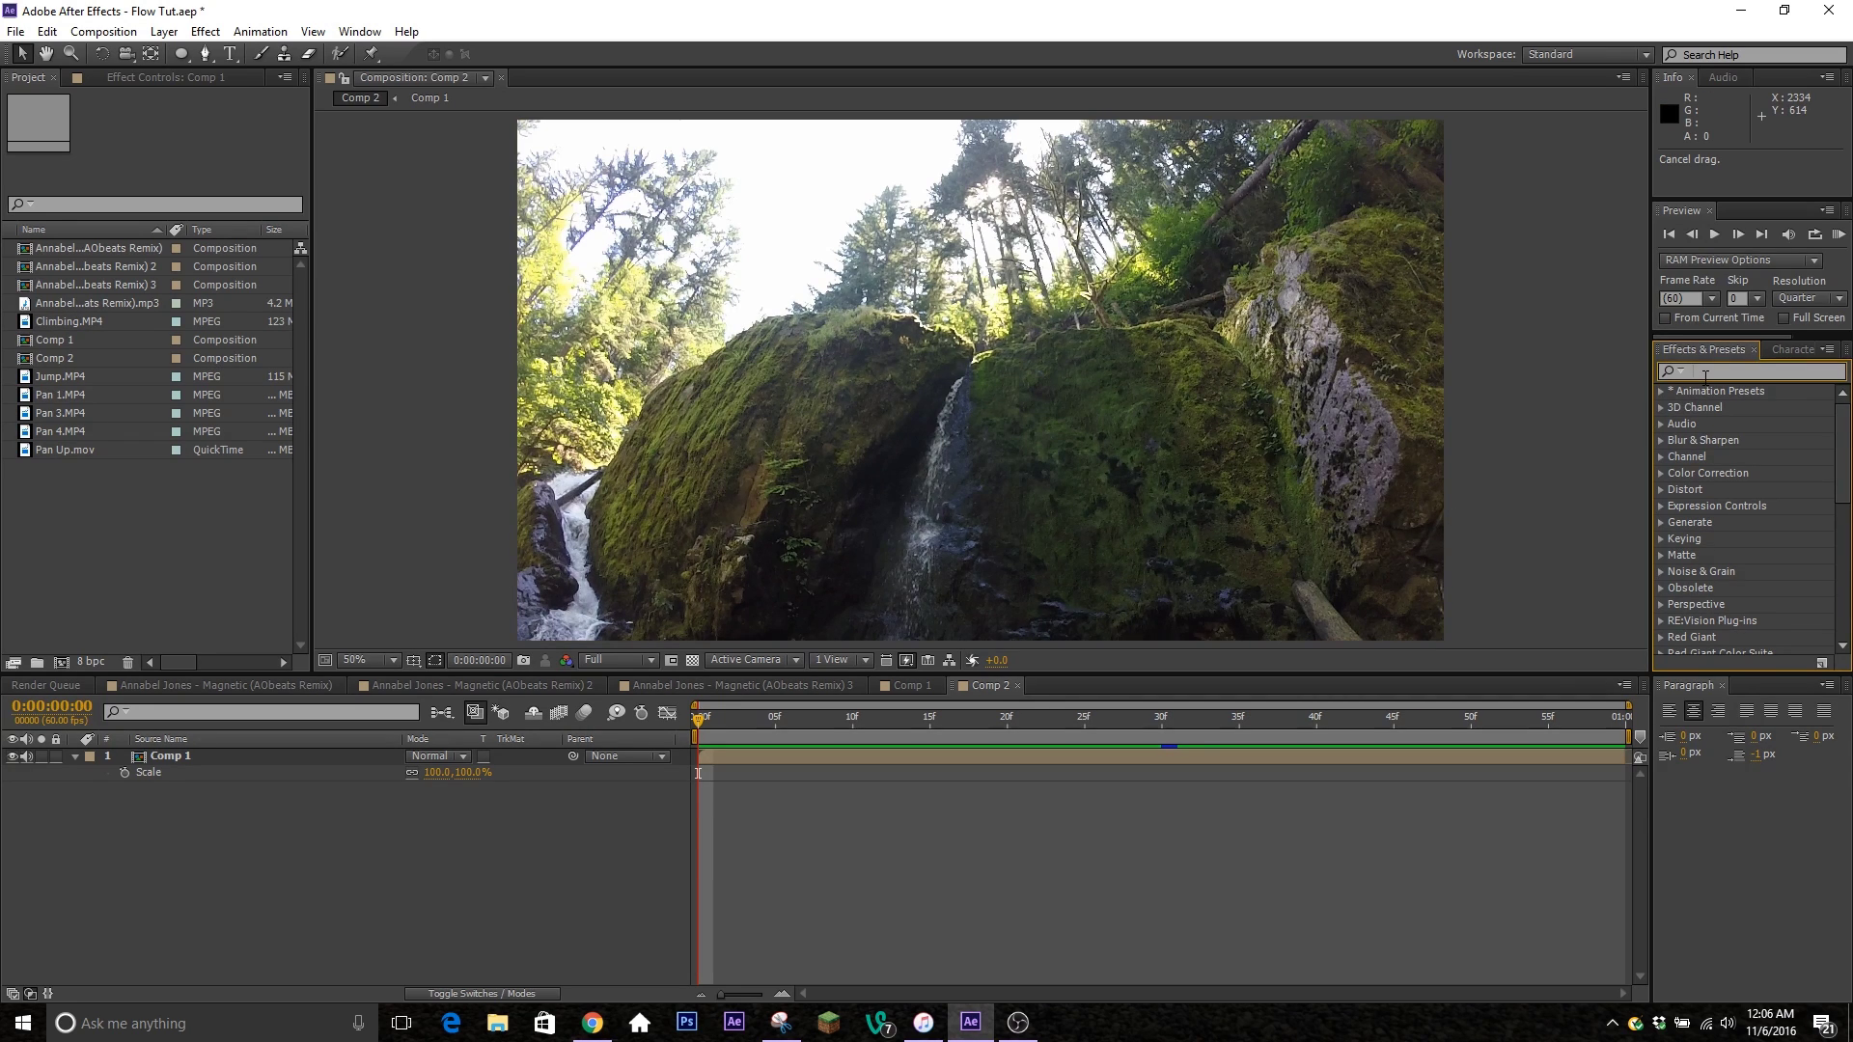
type("Displ")
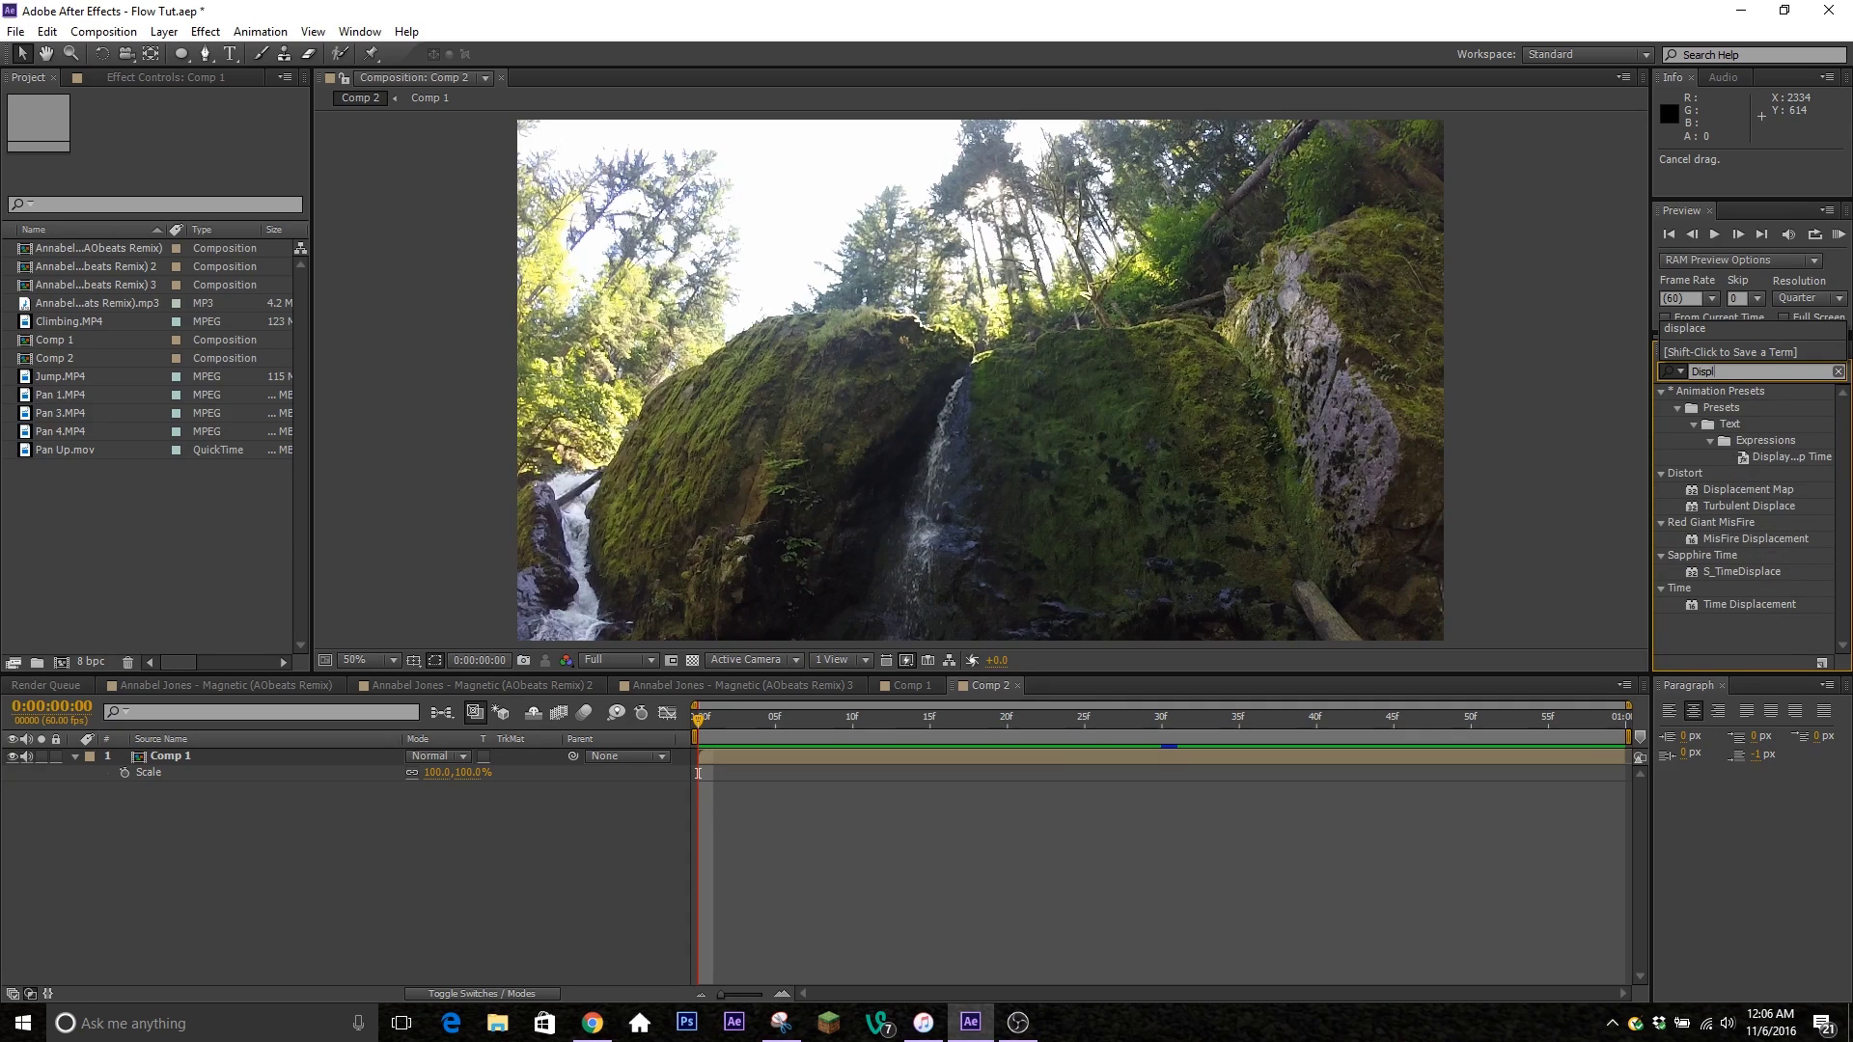
mouse_move(1764, 490)
left_mouse_down()
mouse_move(973, 747)
mouse_move(1484, 617)
mouse_move(1770, 494)
left_mouse_up()
type("l")
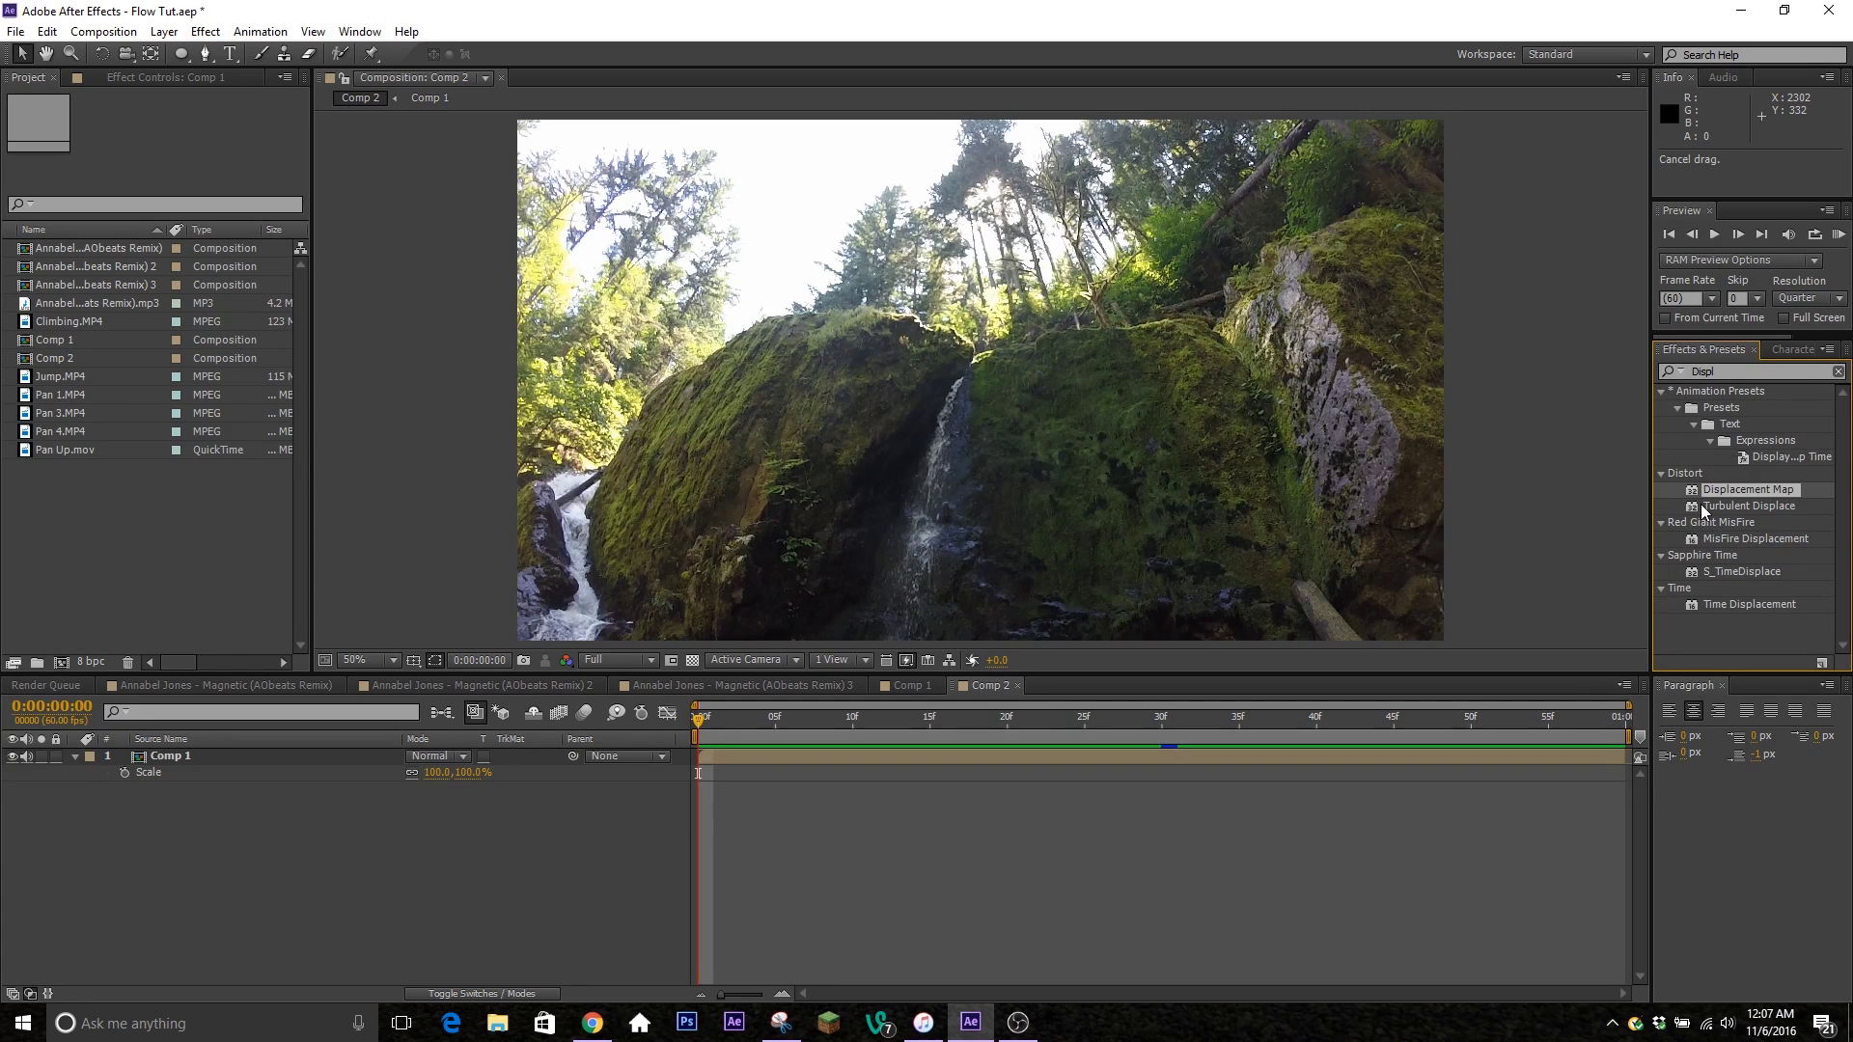
left_click_drag(1745, 488, 896, 755)
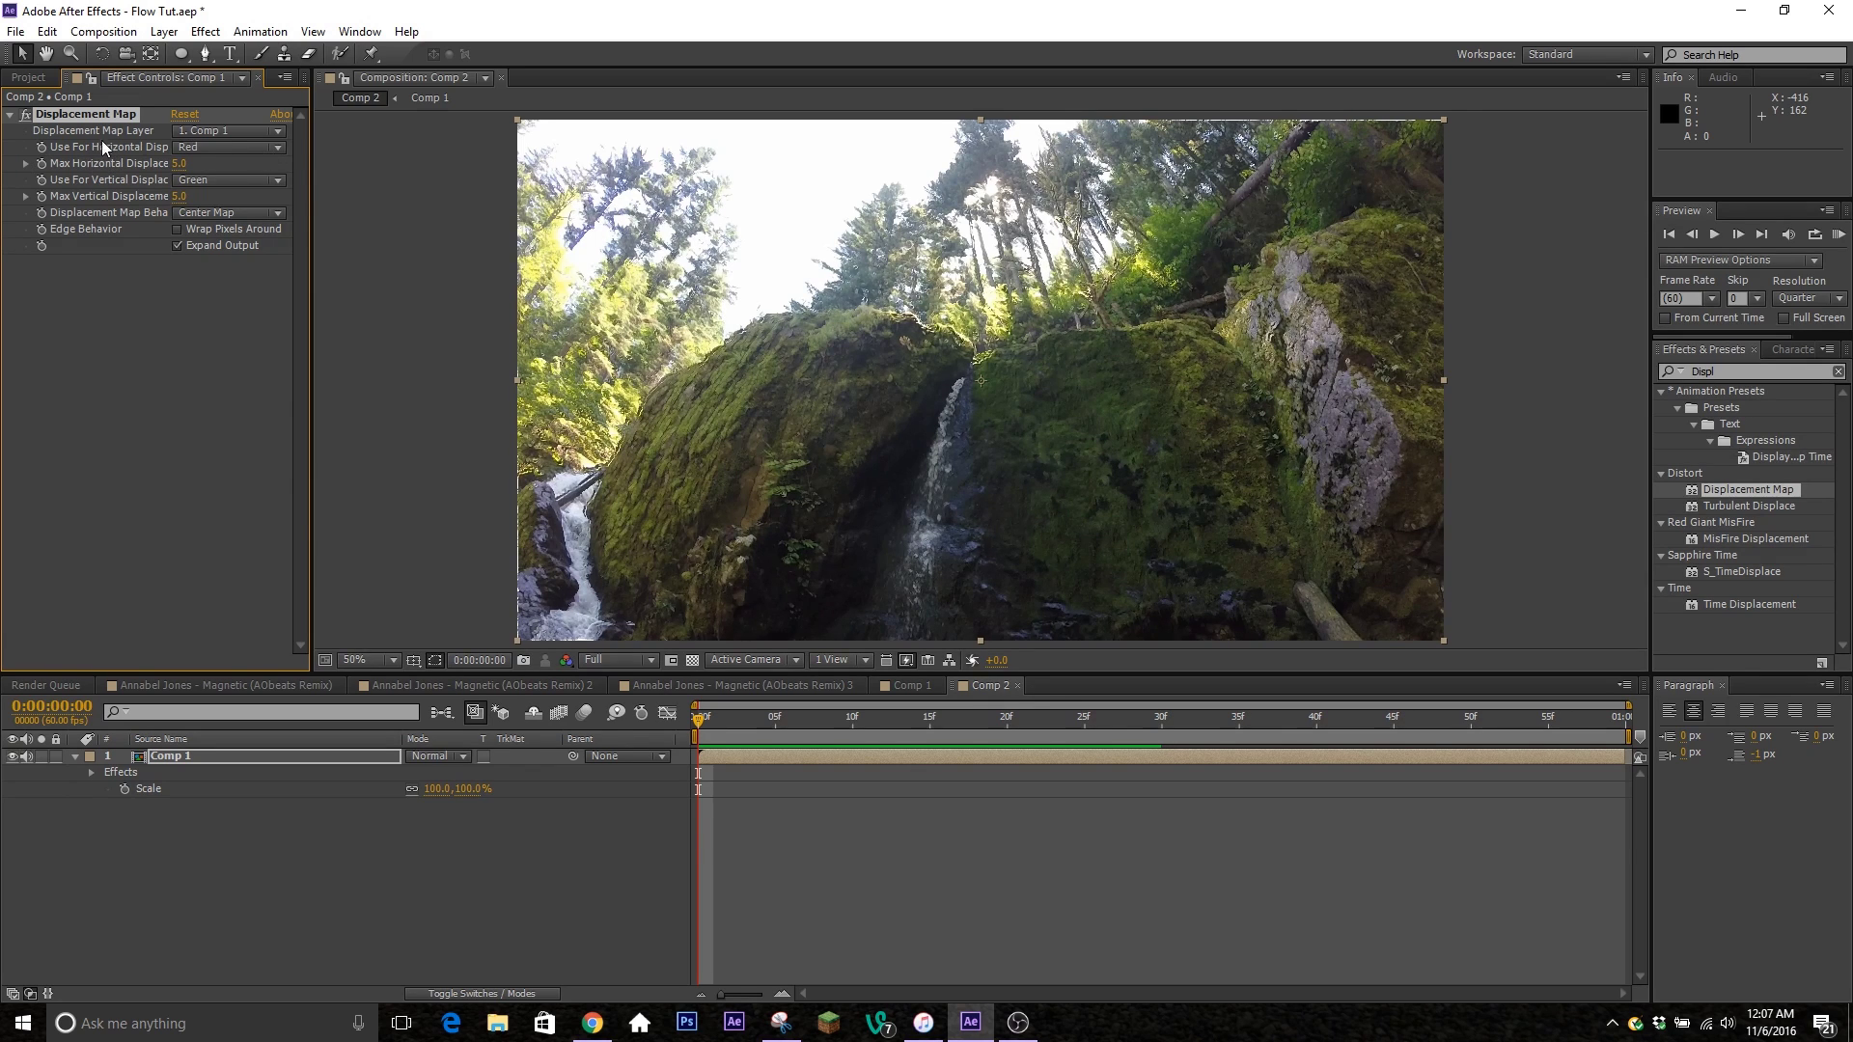
Set Displacement Map's Use For Horizontal and Use For Vertical to Saturation.
left_click(247, 148)
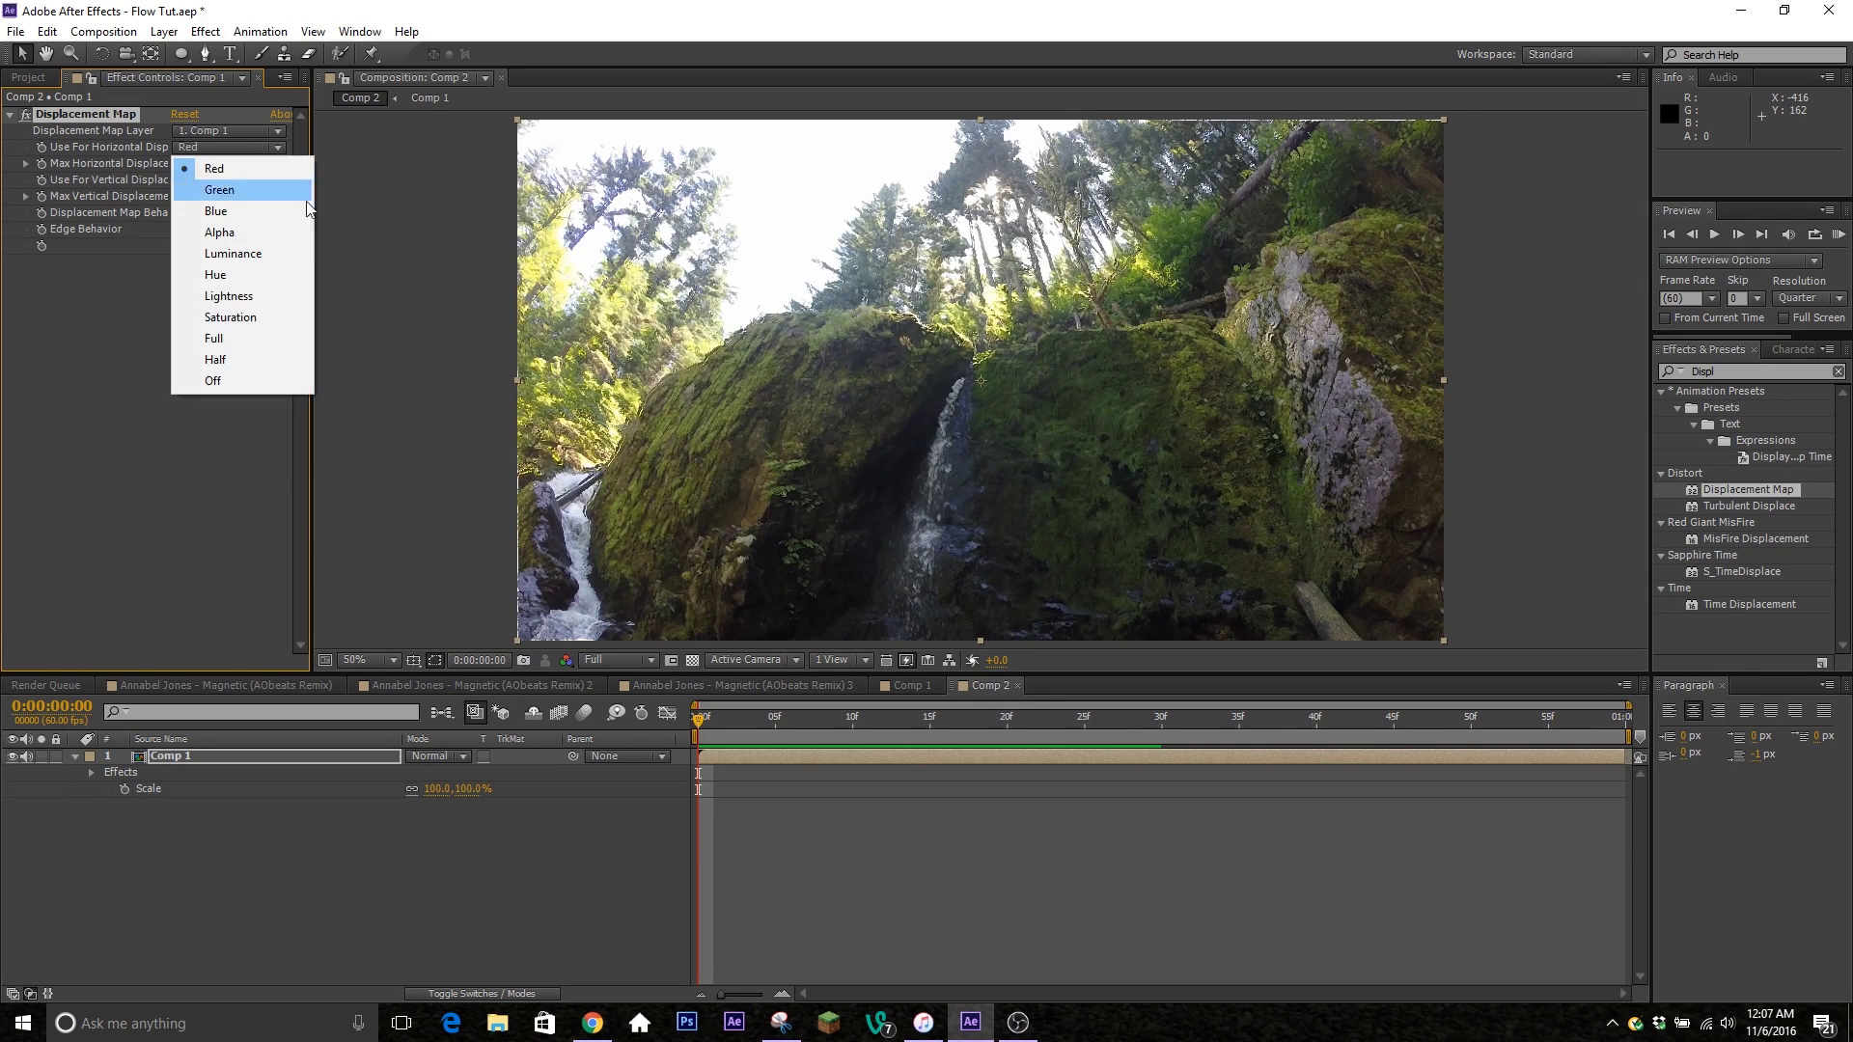
left_click(247, 317)
left_click(226, 182)
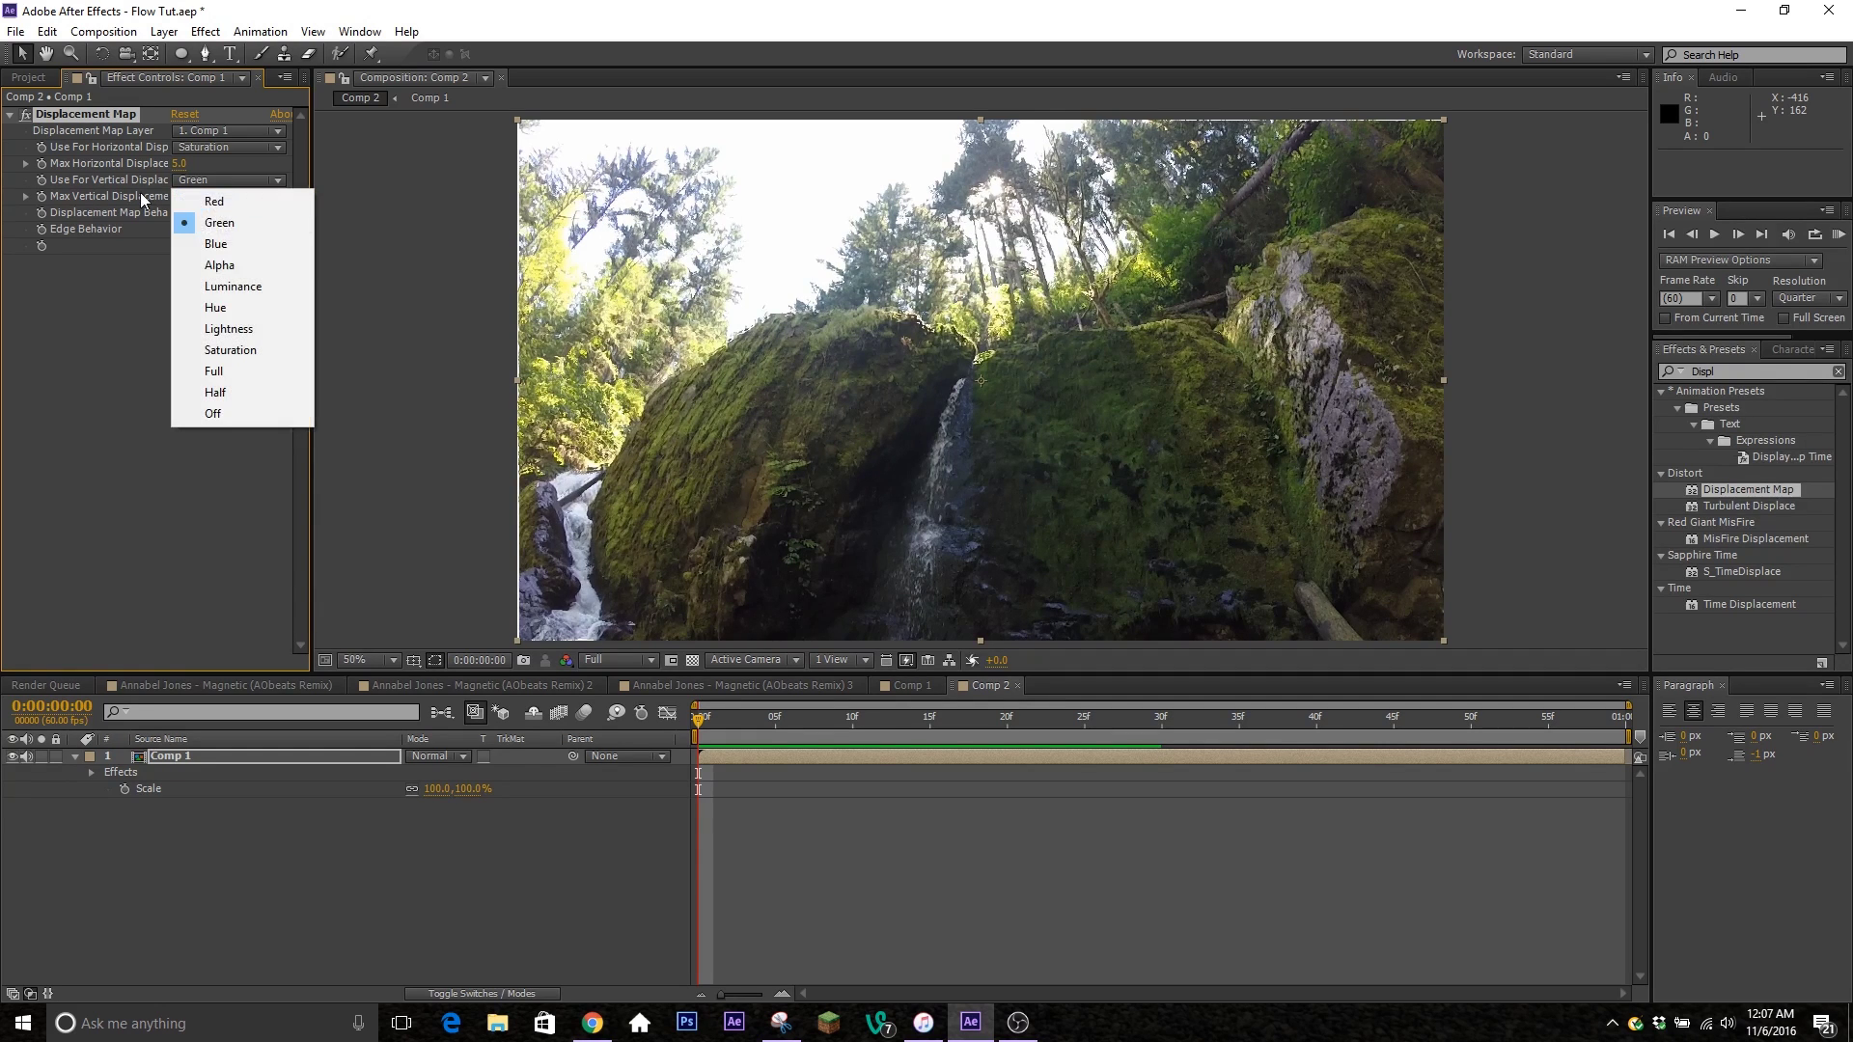
left_click(251, 350)
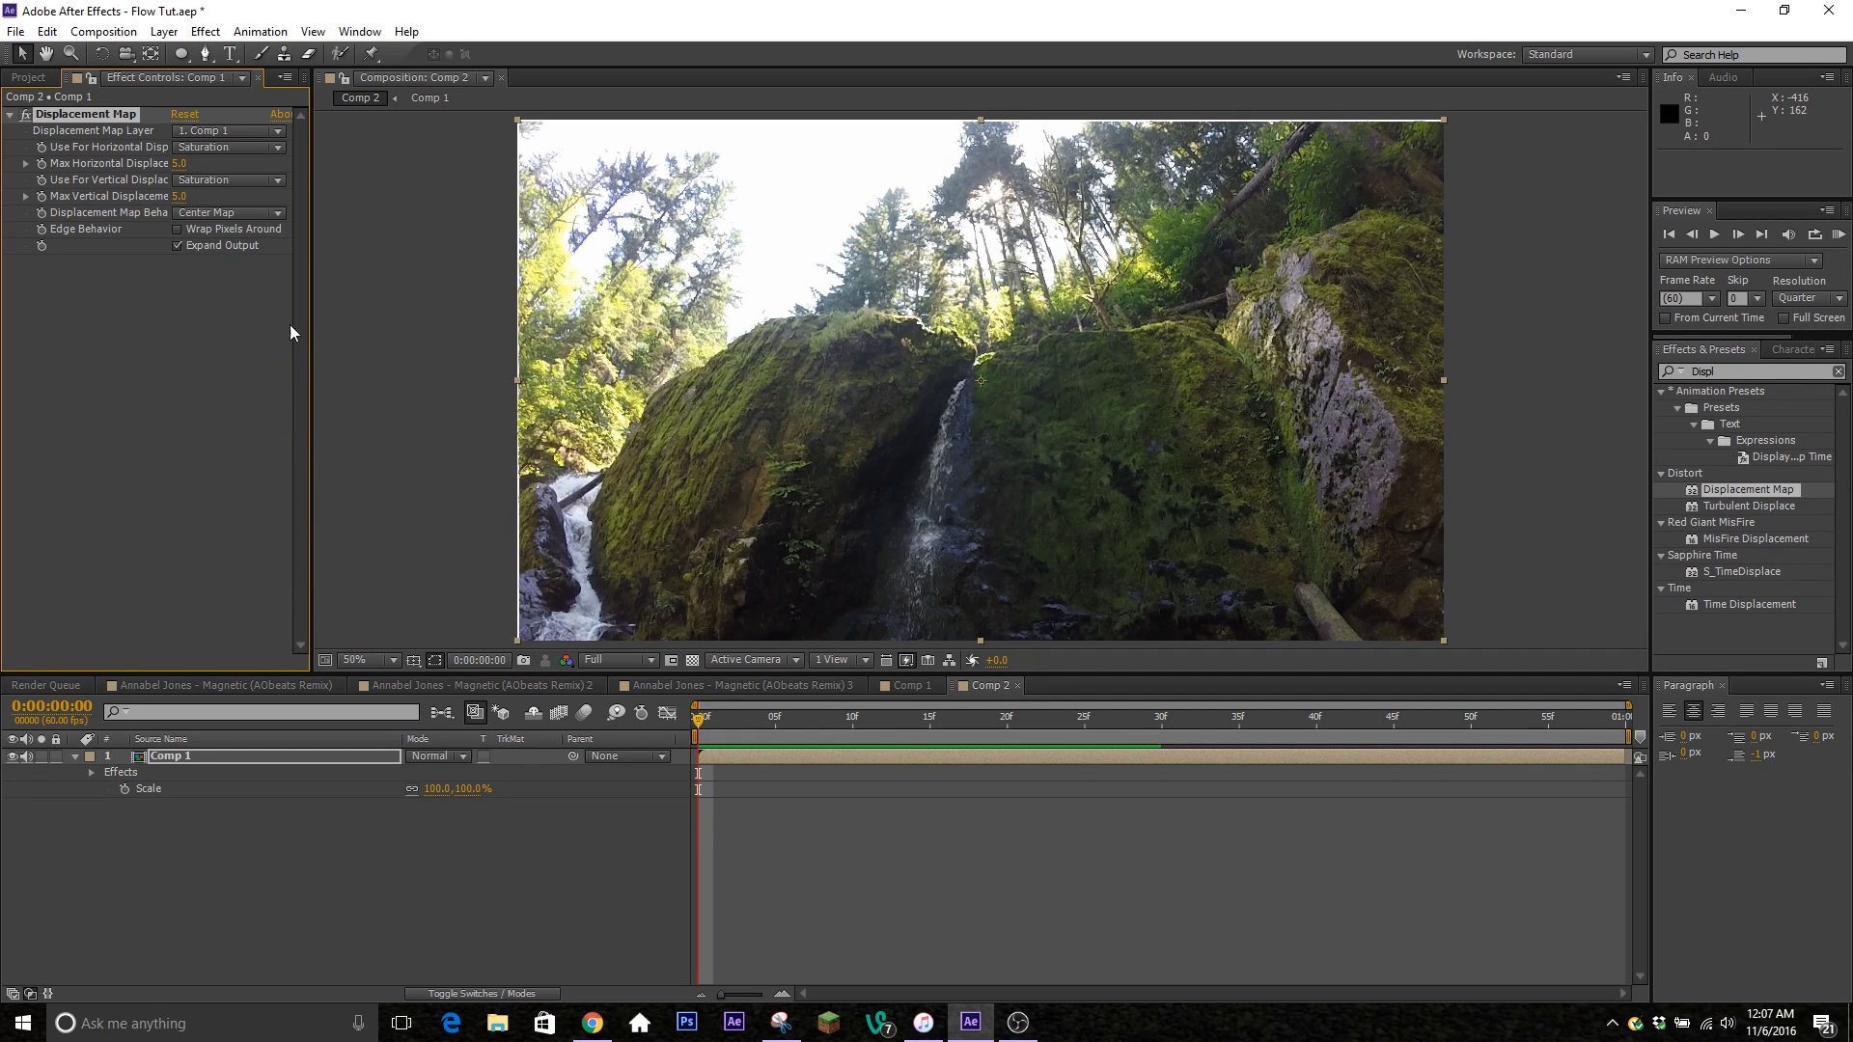
Set Max Horizontal and Max Vertical Displacement both to 0.
left_click(180, 164)
type("0")
key("Return")
left_click(177, 196)
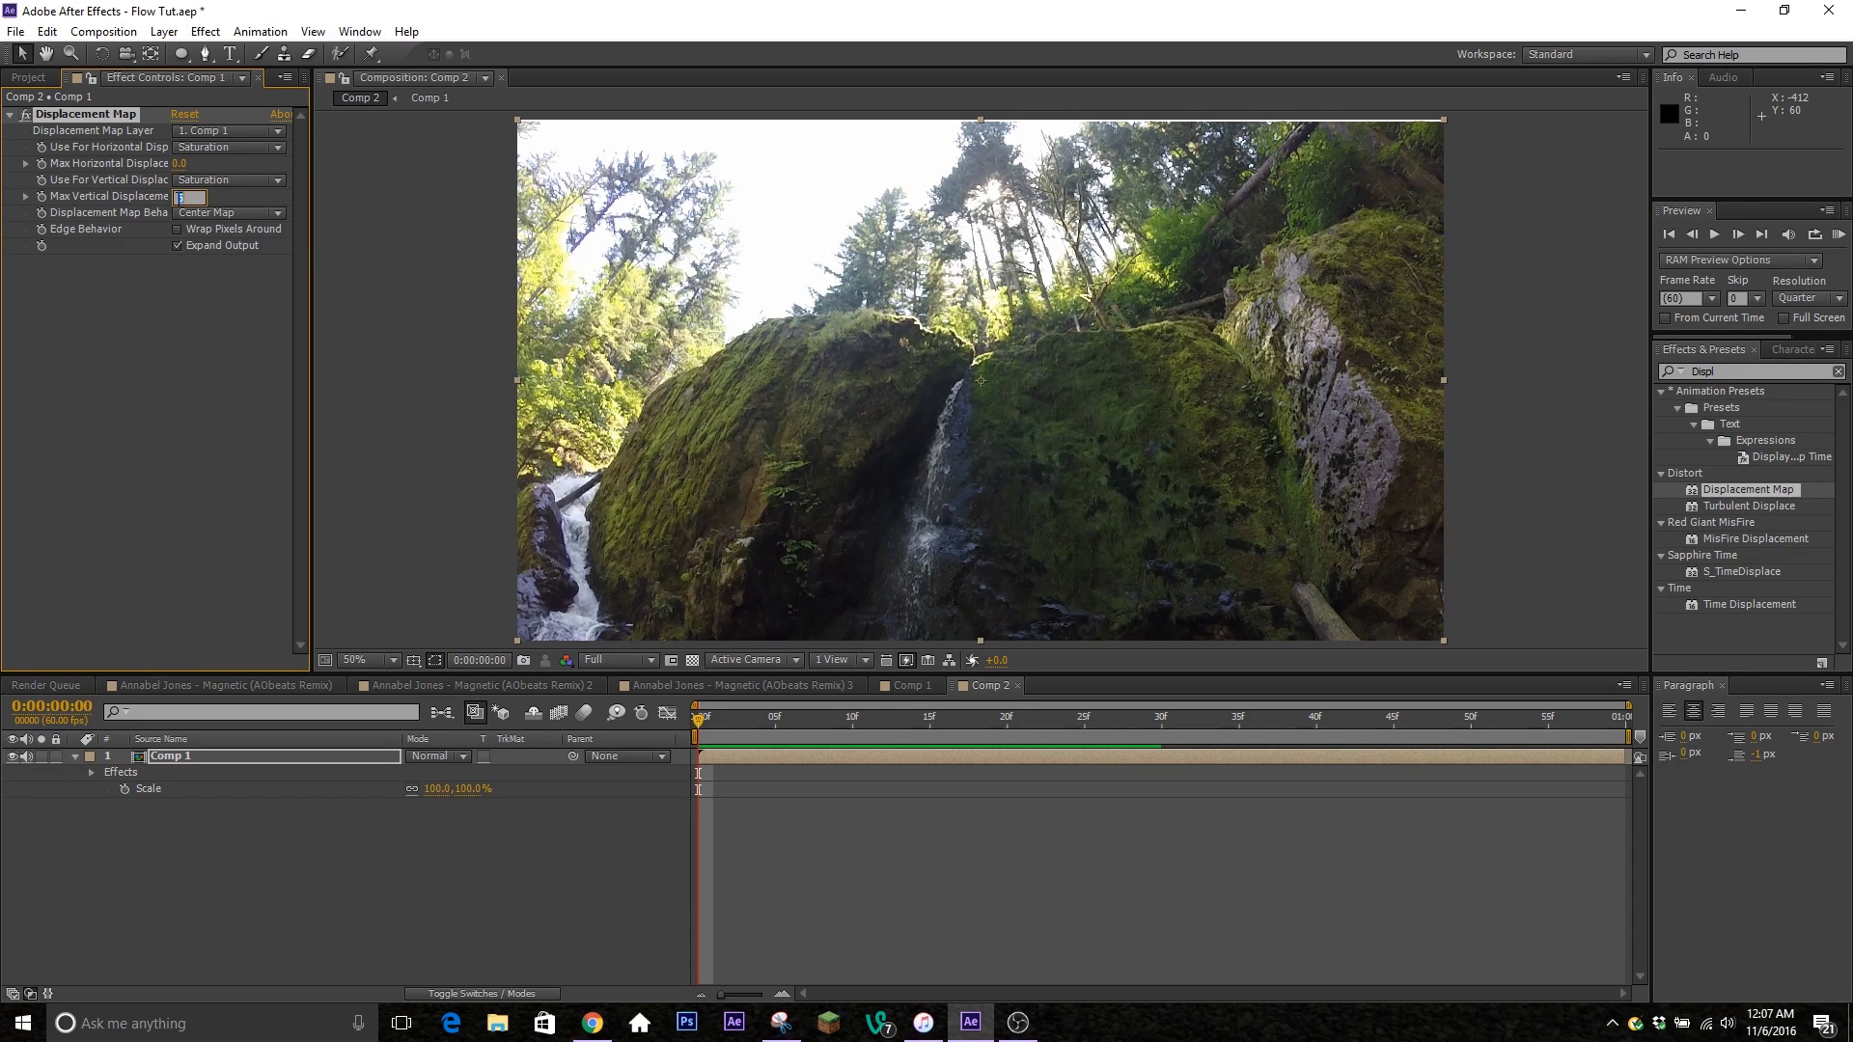
type("0")
key("Return")
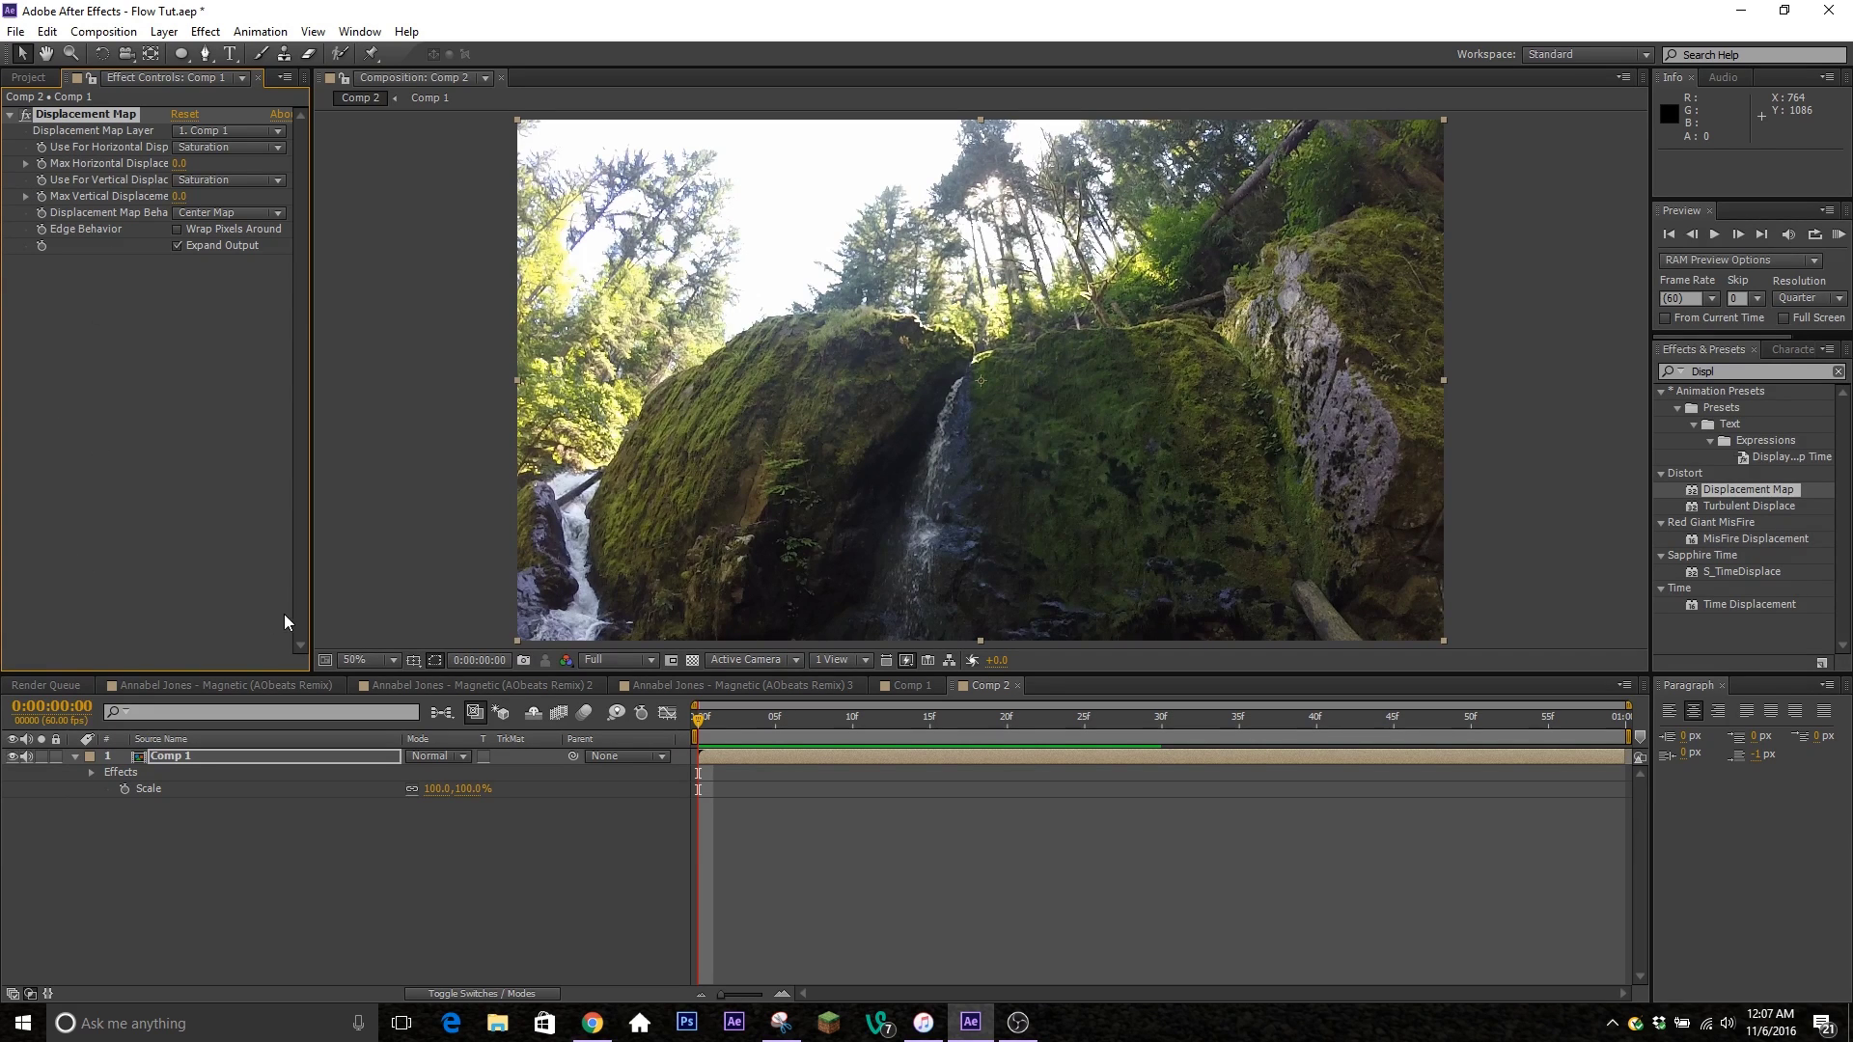
Enable Wrap Pixels Around and set Max Vertical Displacement to 600 at frame 29.
left_click(176, 229)
left_click(1164, 731)
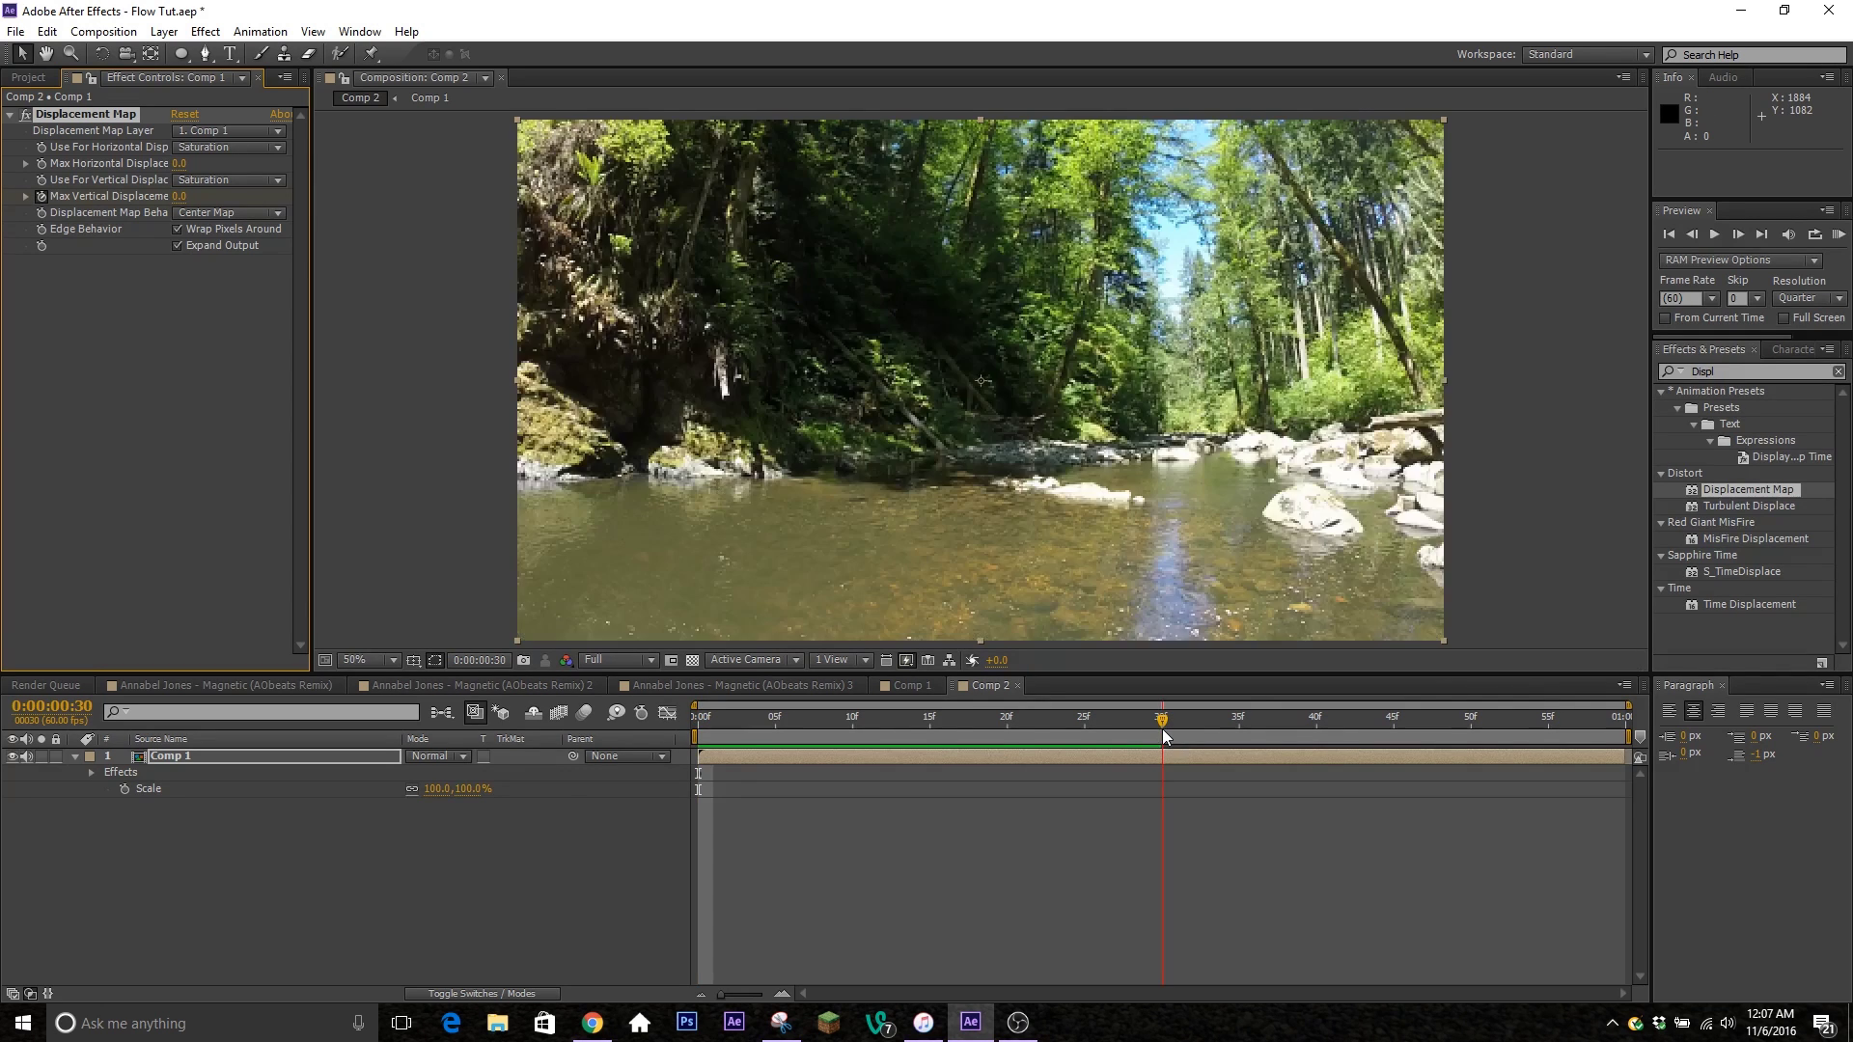
left_click(1151, 732)
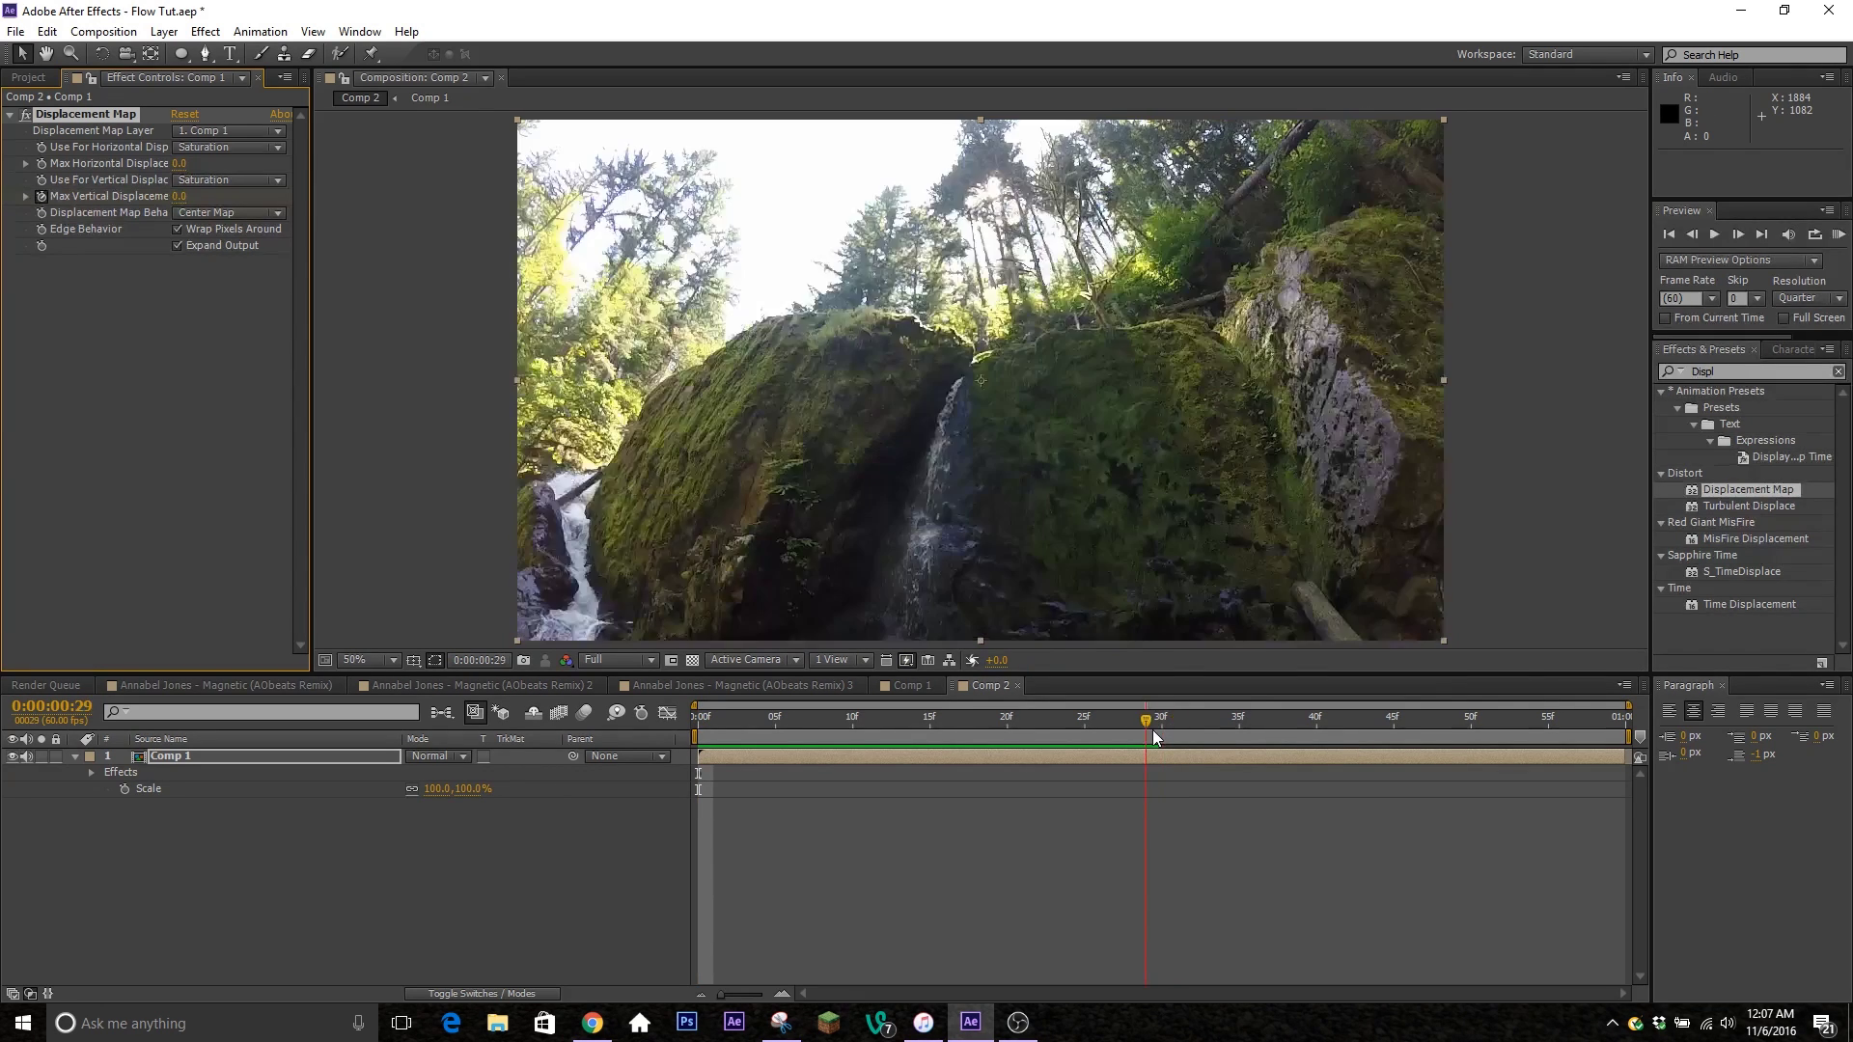
left_click_drag(178, 196, 715, 197)
left_click(186, 197)
type("600")
key("Return")
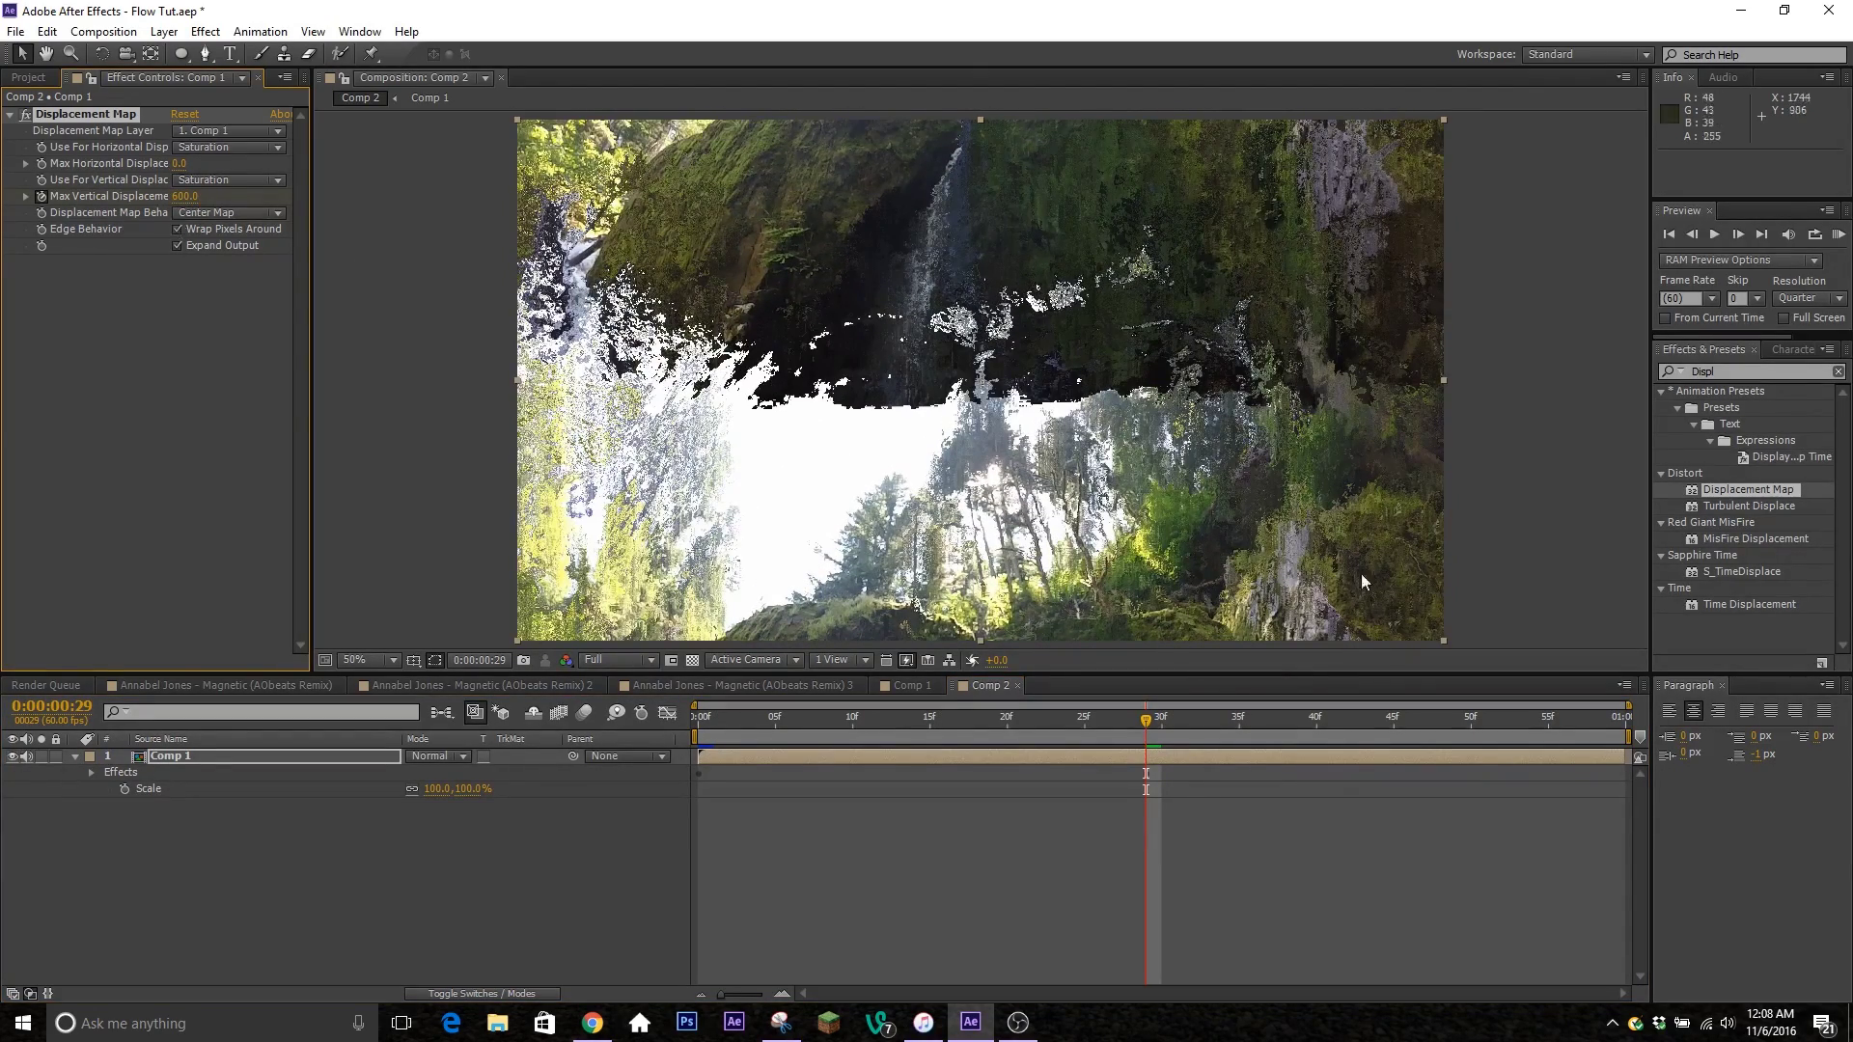
Key Max Vertical Displacement to -600 at frame 30 and 0 at the last frame.
key("Page_Down")
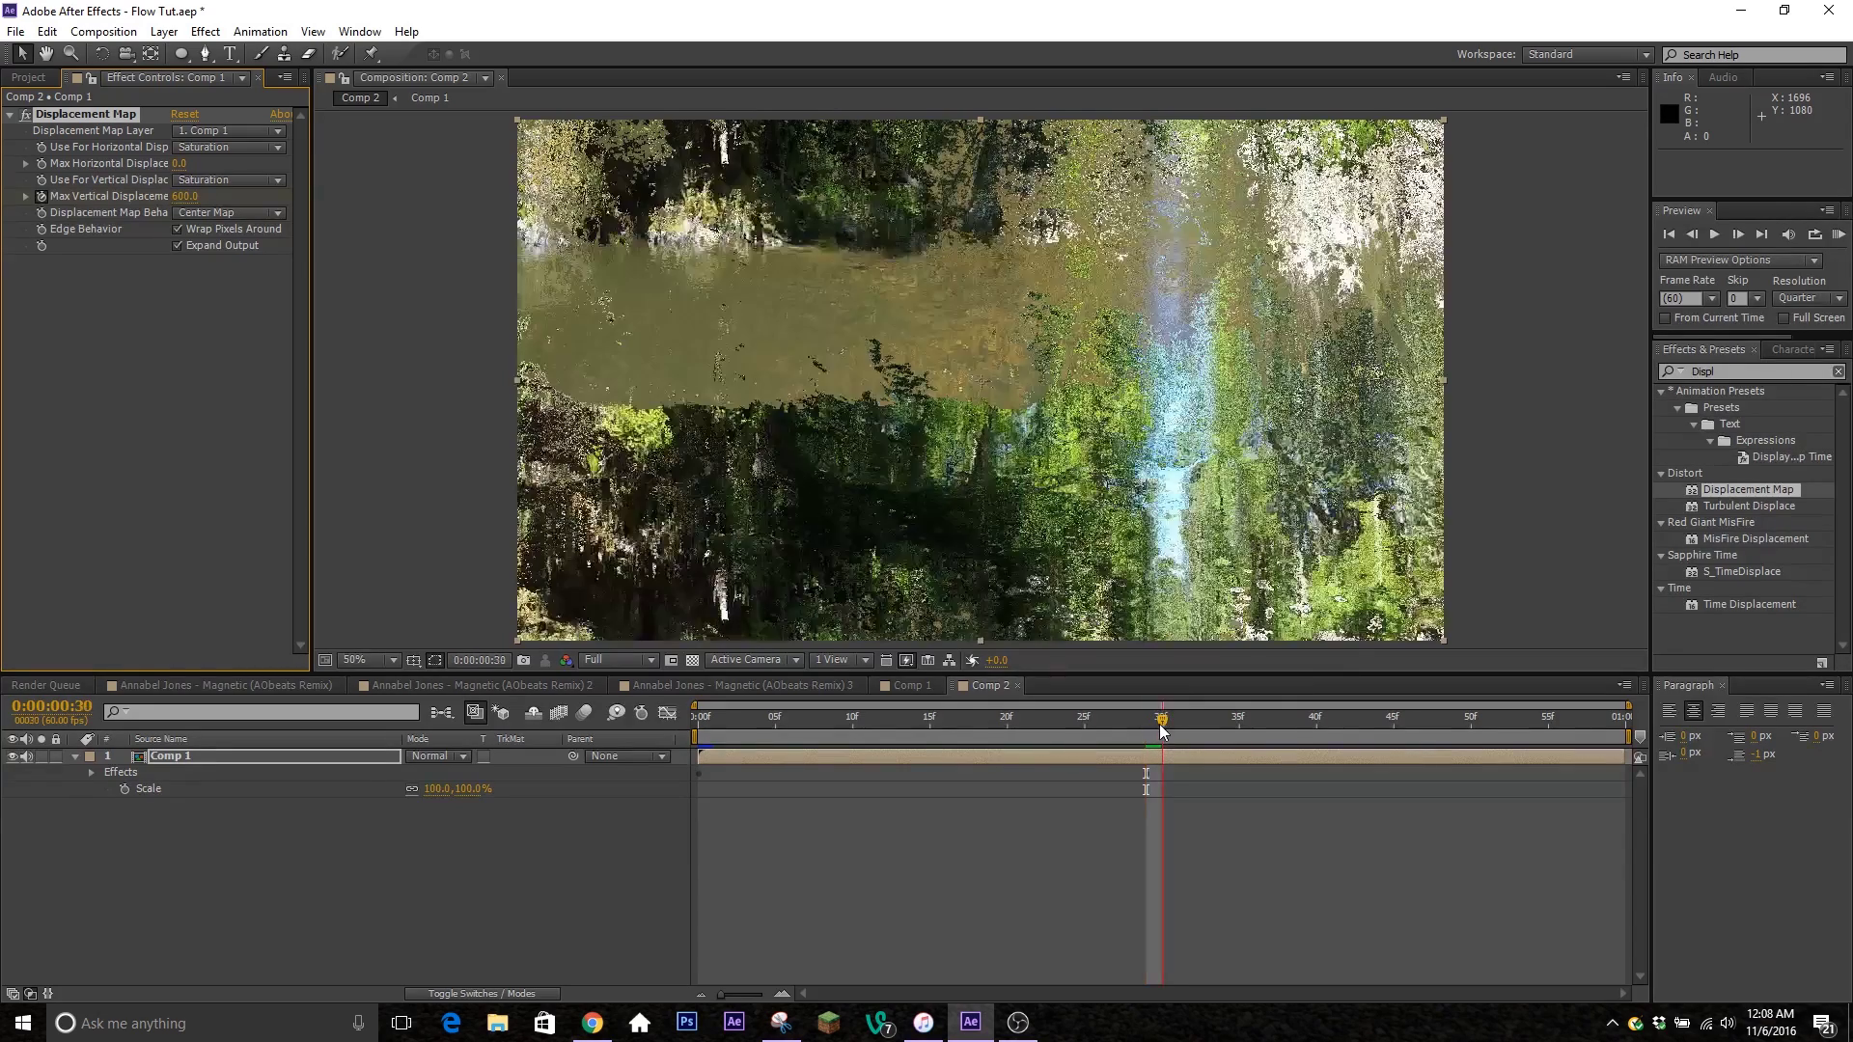
left_click(185, 197)
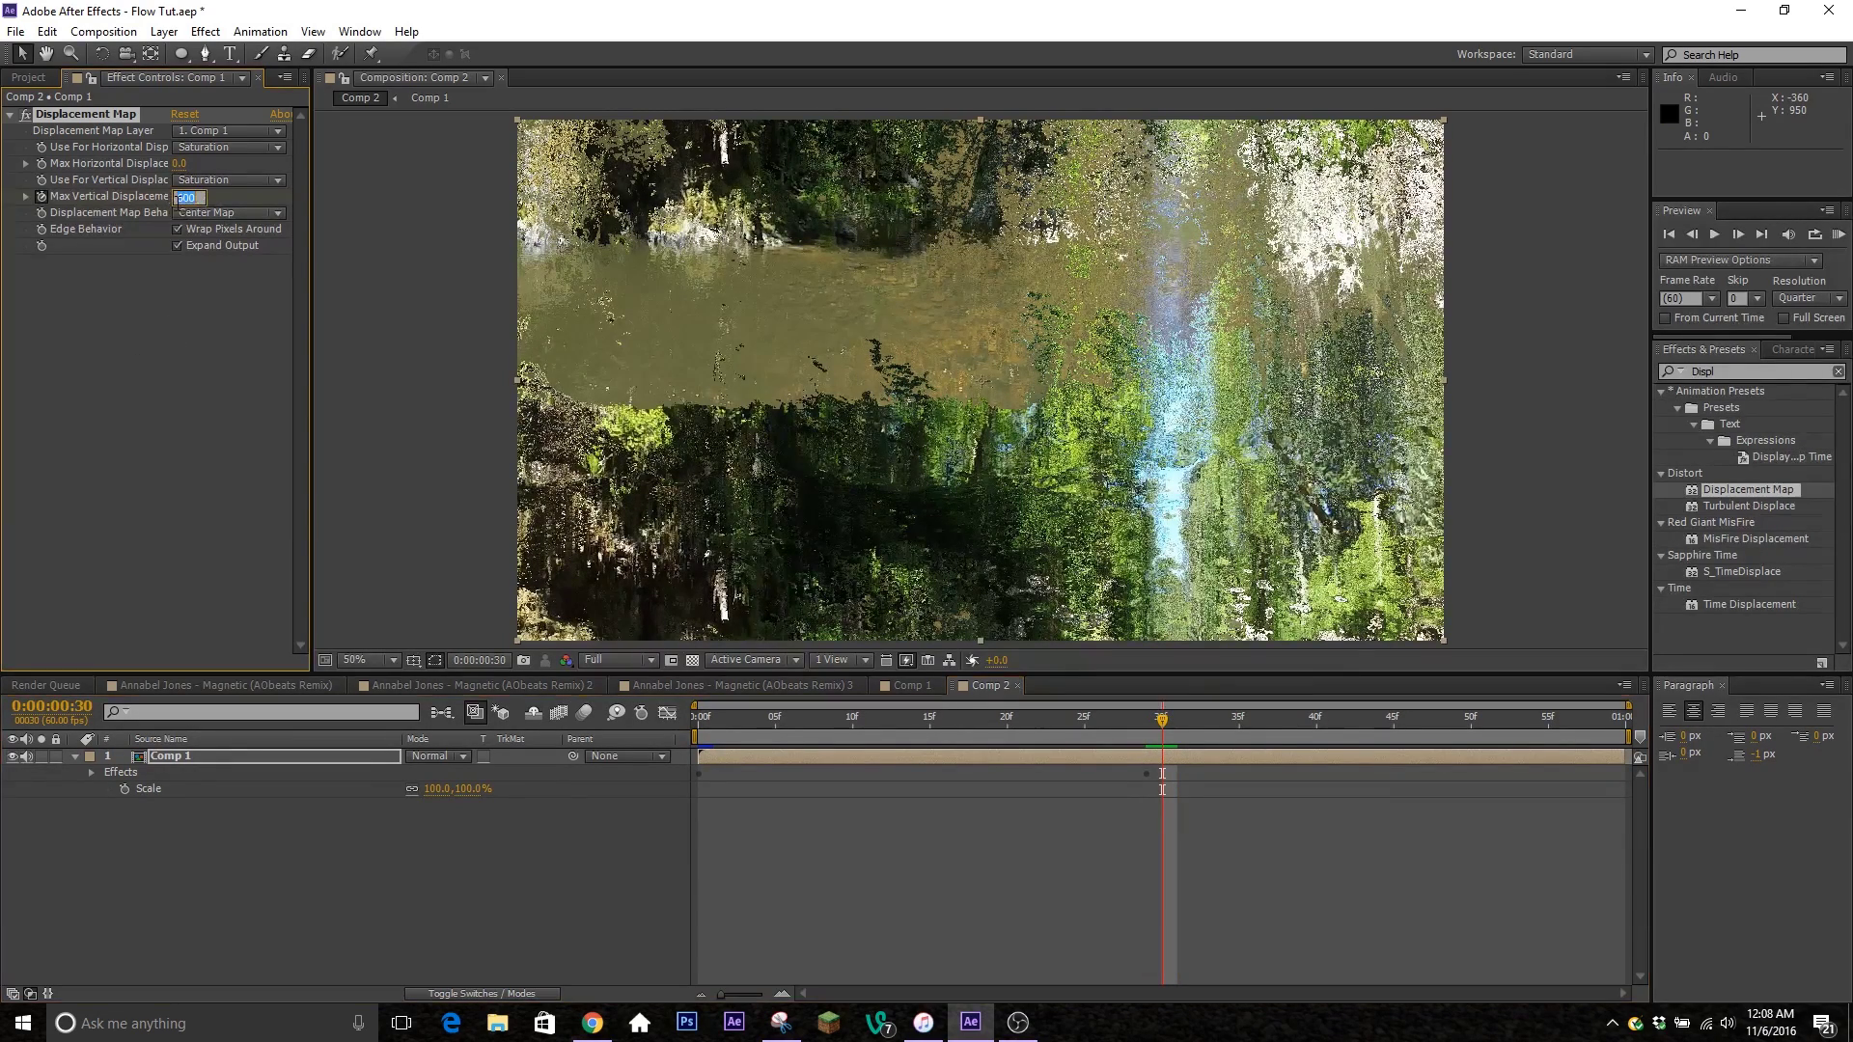
type("-600")
key("Return")
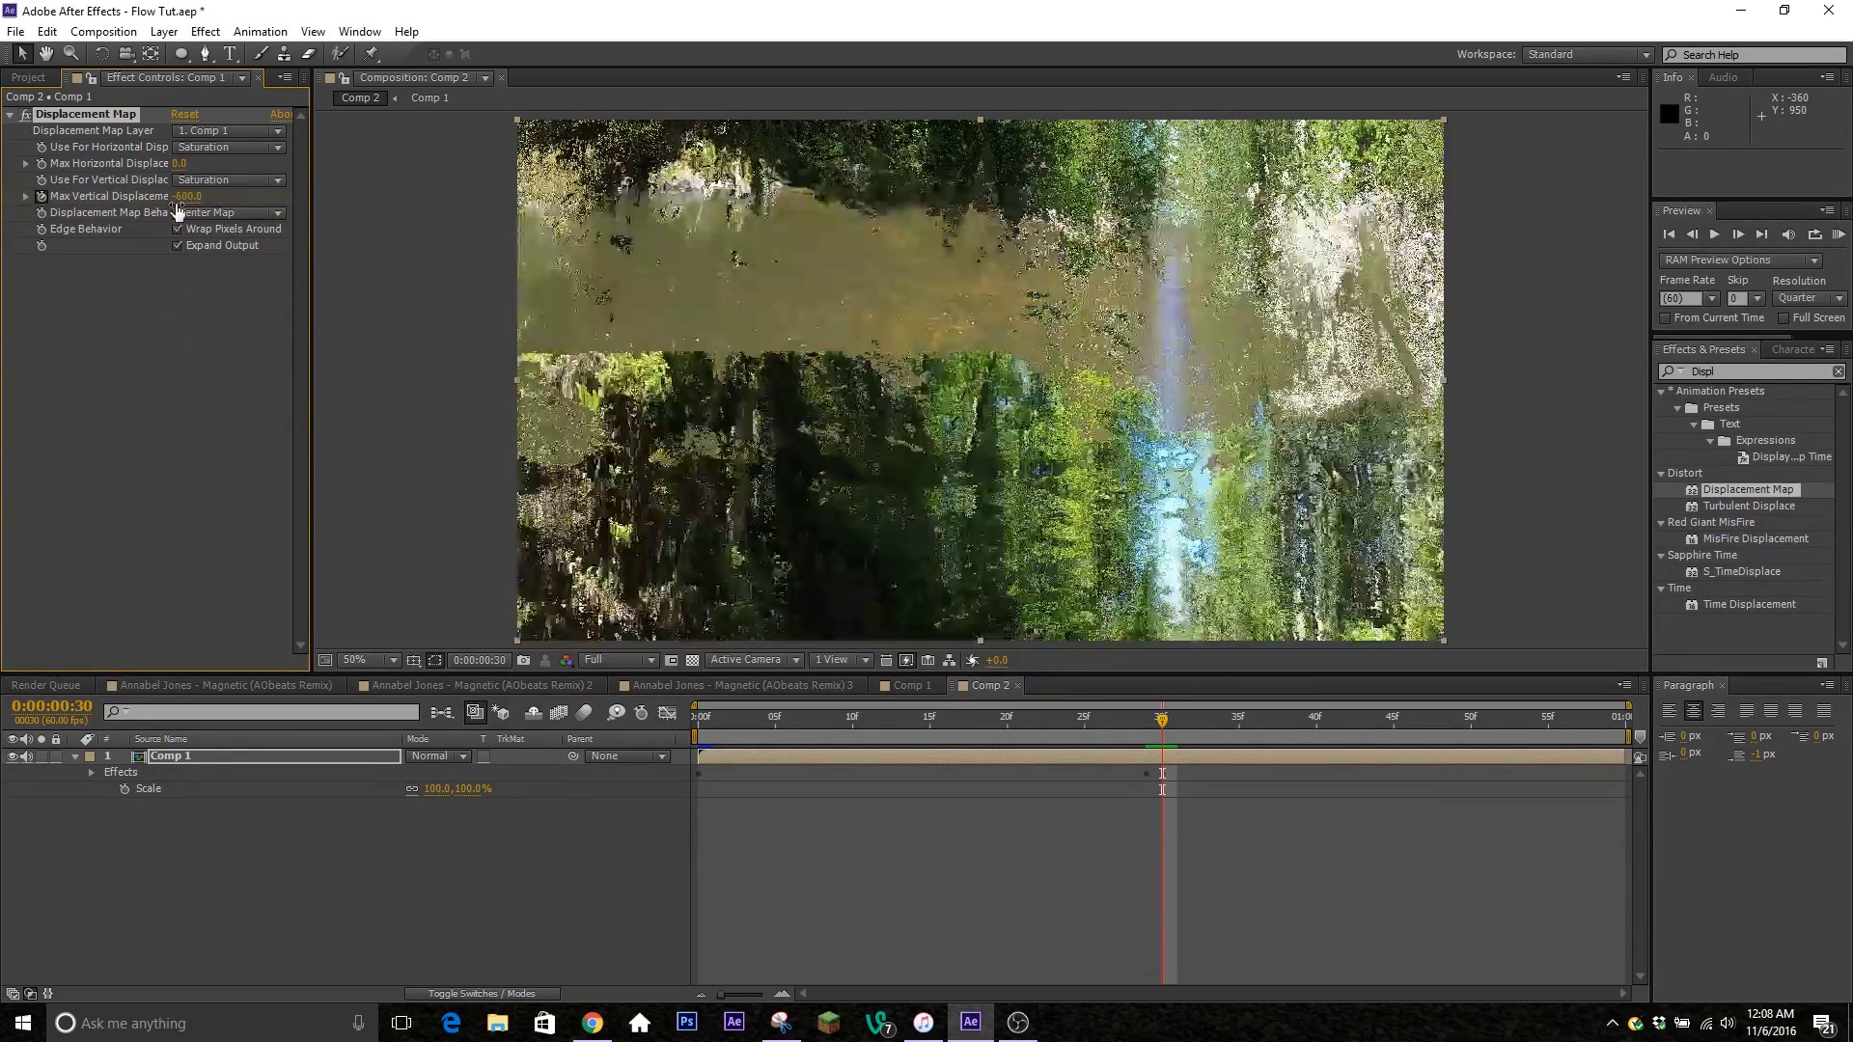
left_click_drag(1402, 720, 1633, 718)
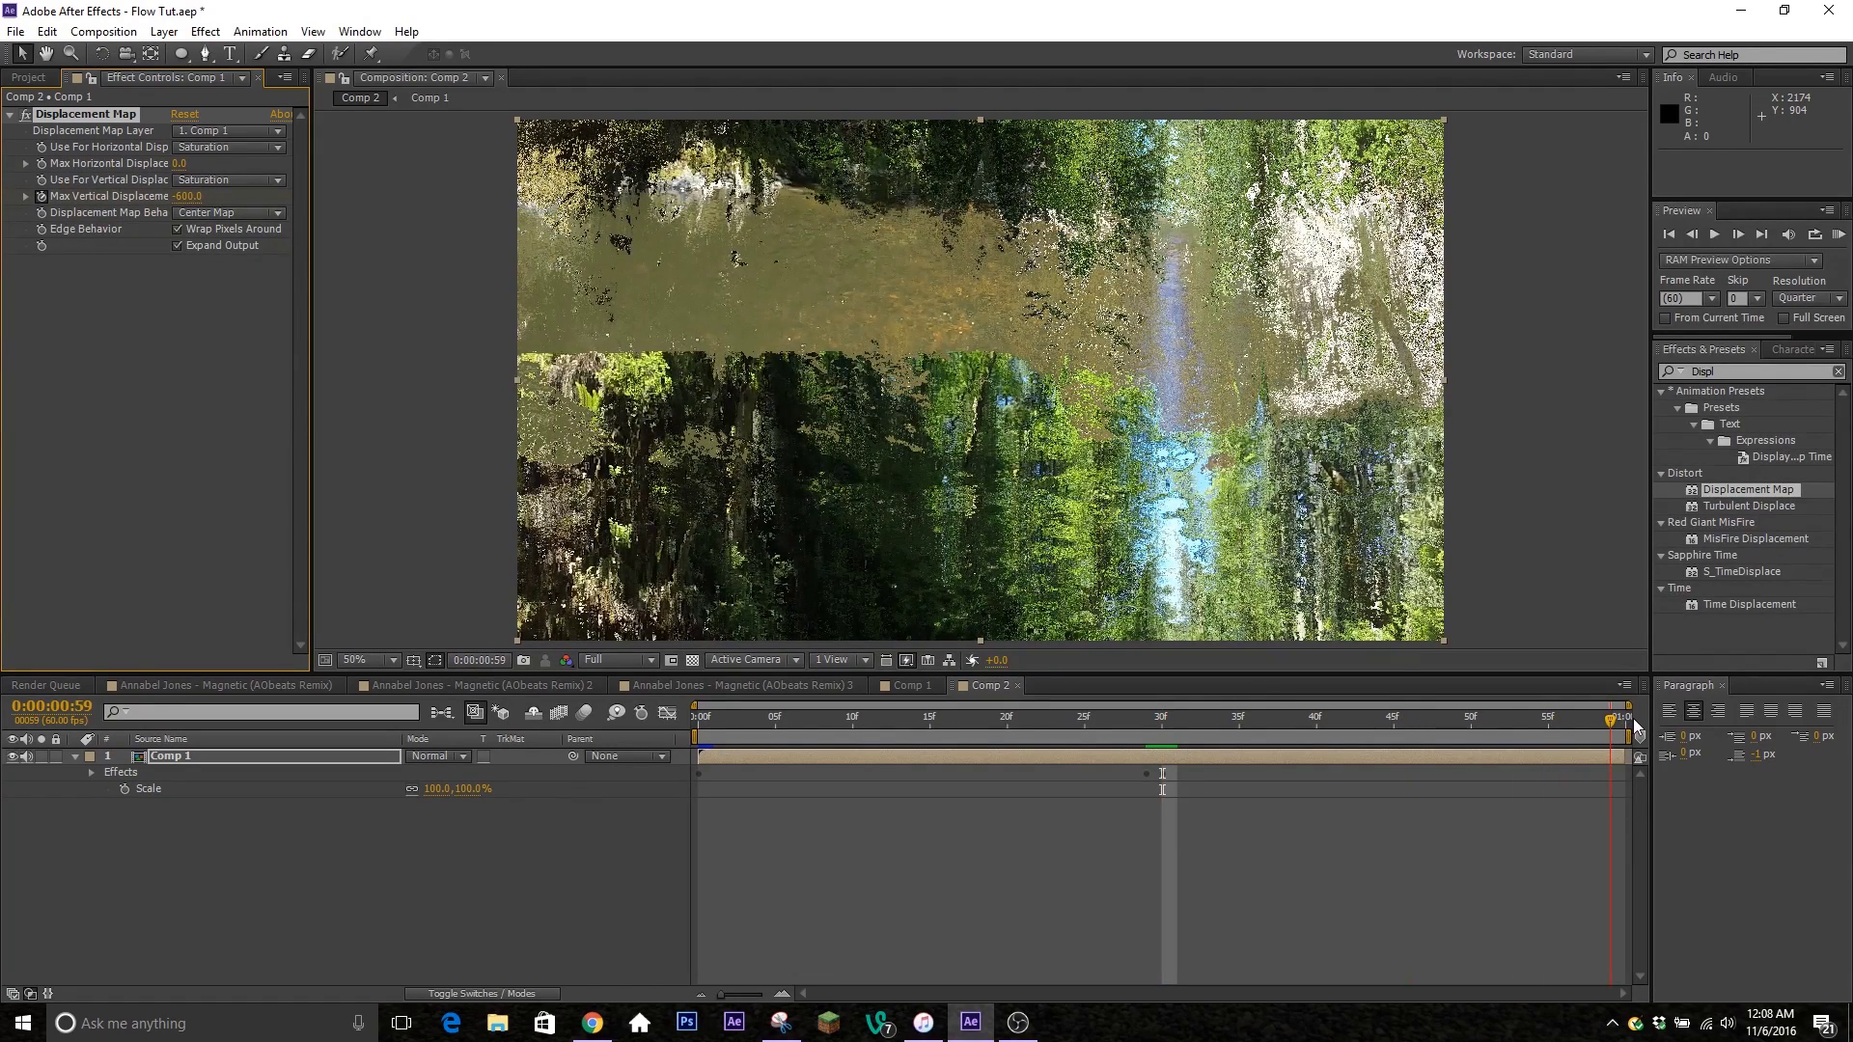
left_click(198, 198)
type("0")
key("Return")
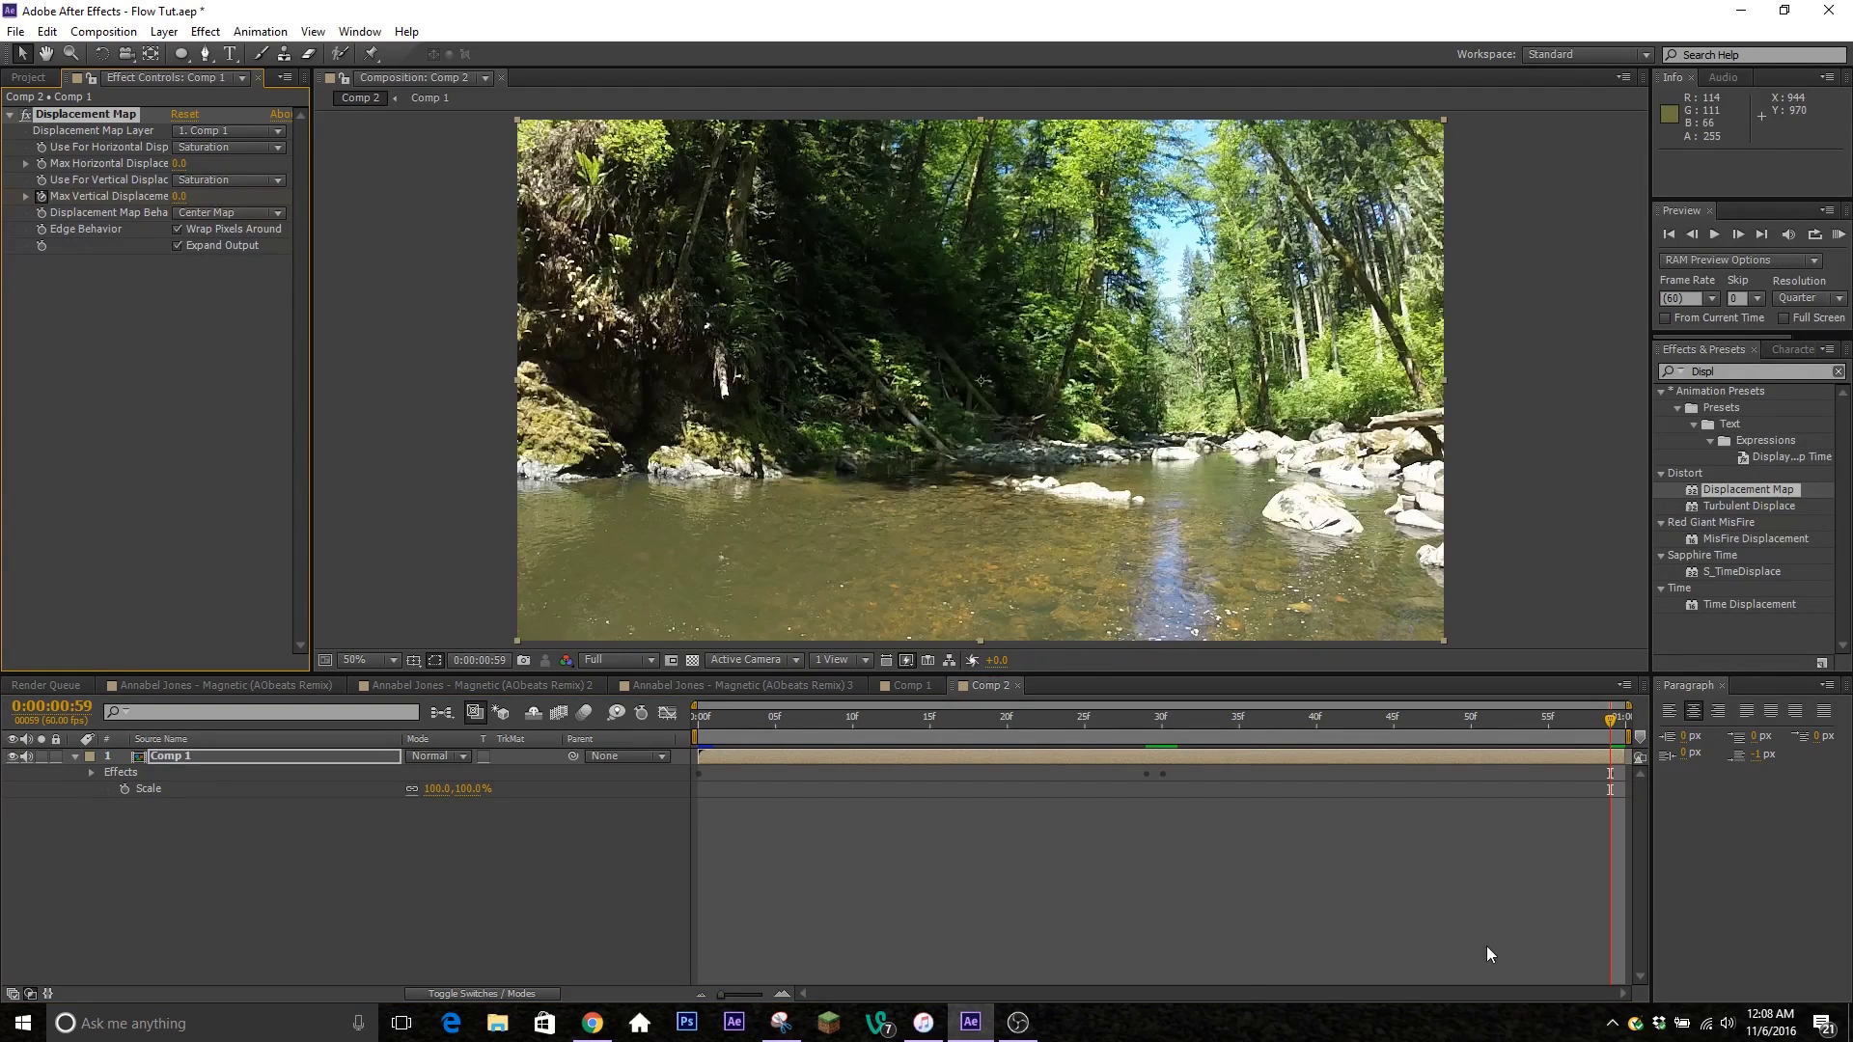
Reveal the Max Vertical Displacement keyframes with U and select them all.
key("u")
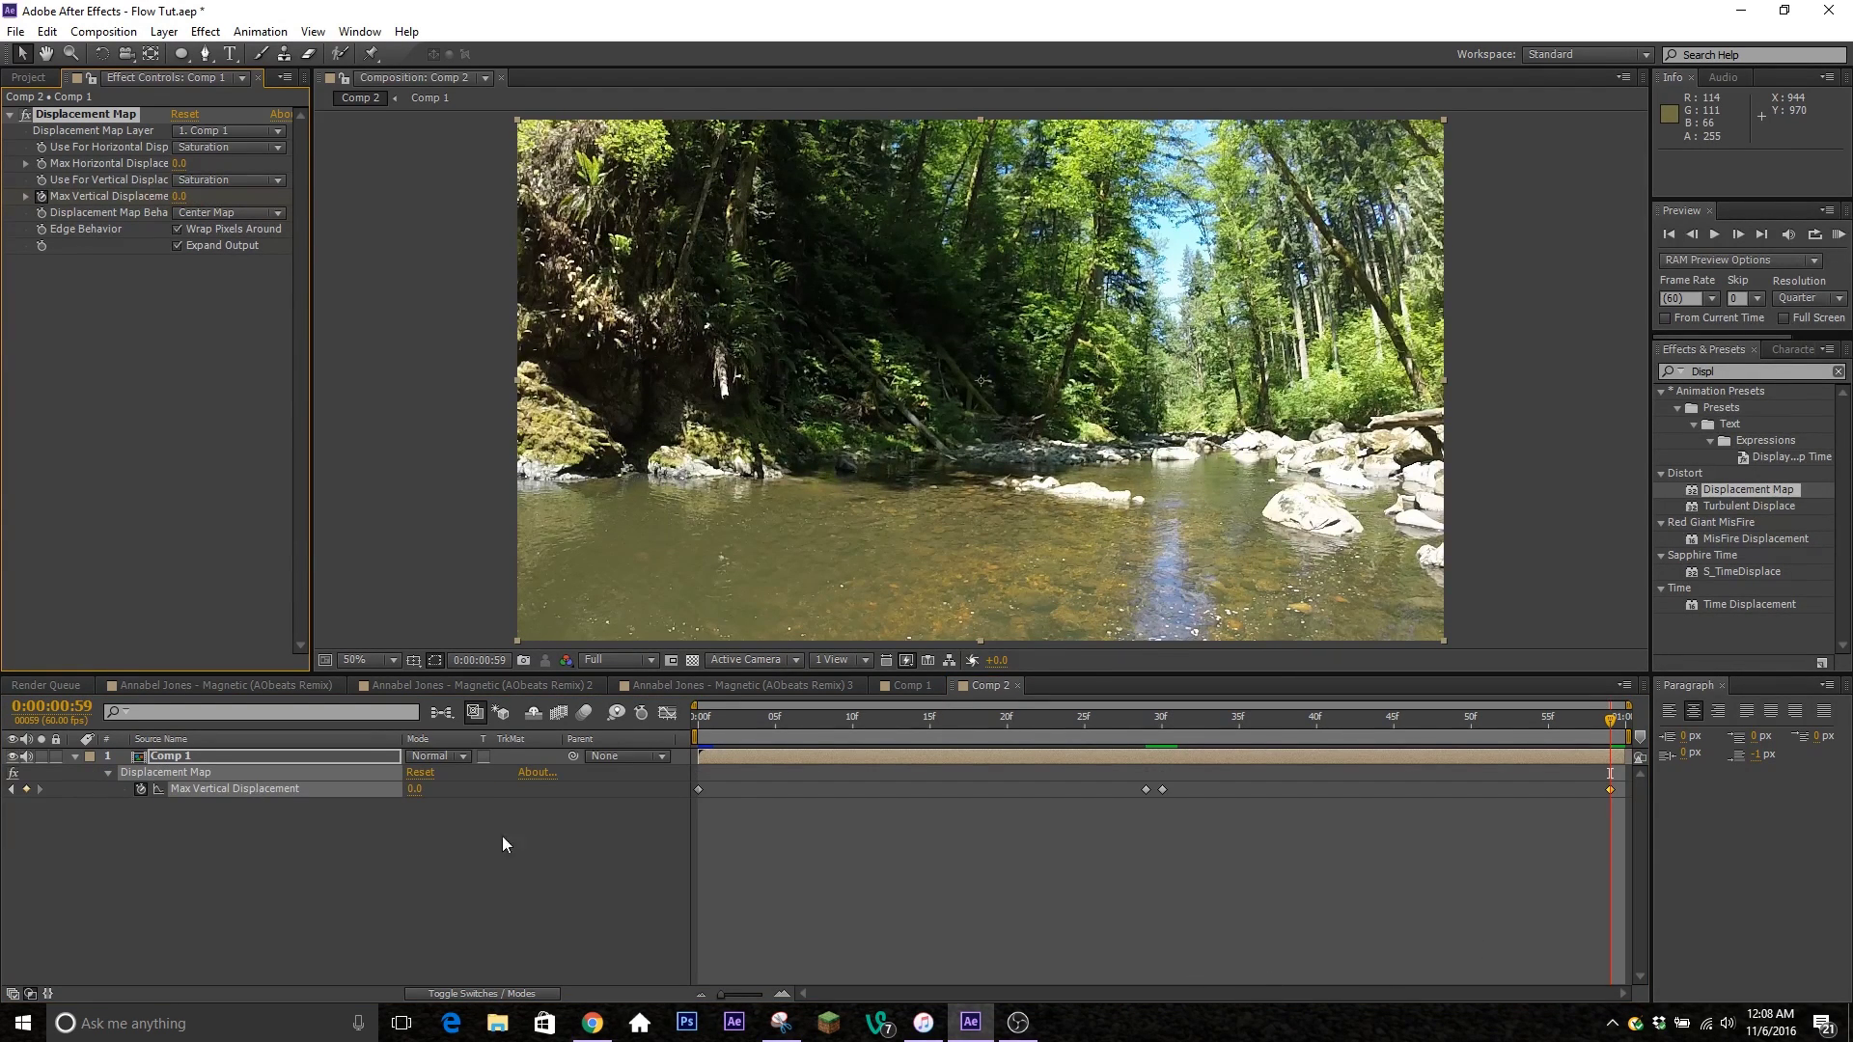
left_click_drag(692, 779, 1630, 806)
left_click(359, 882)
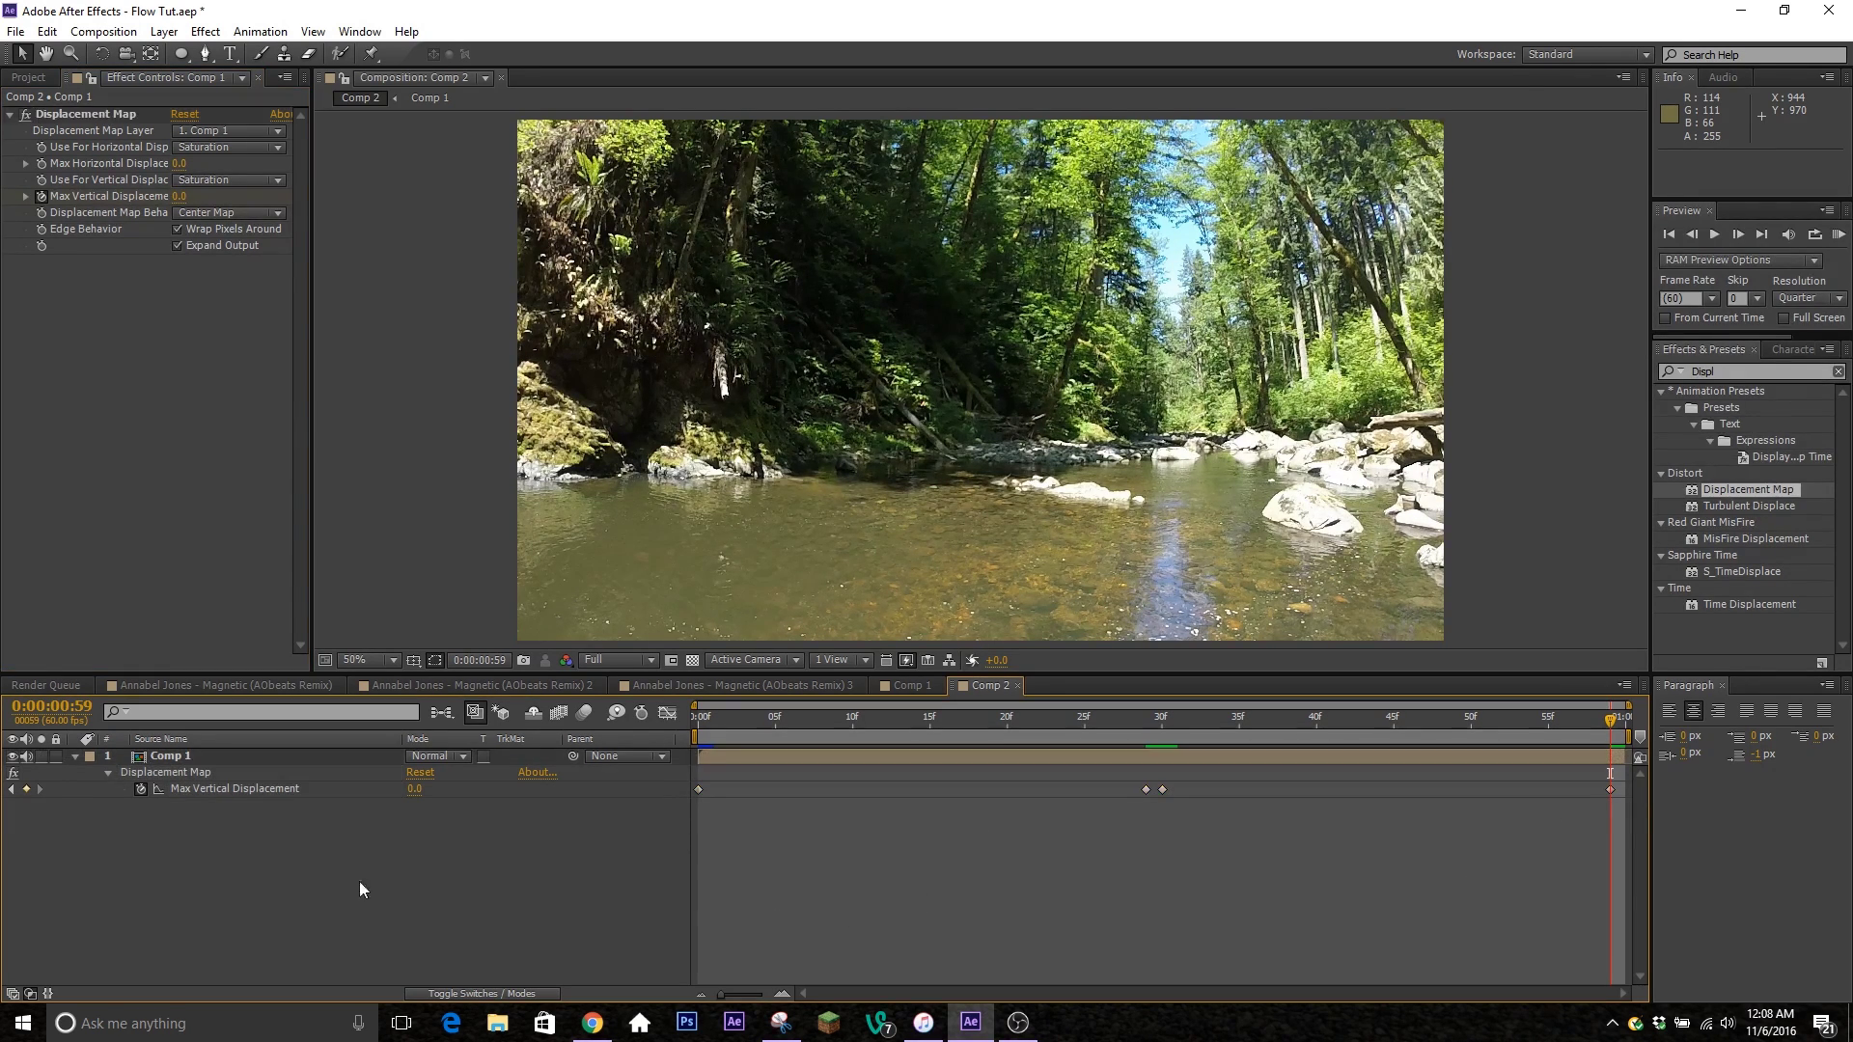
left_click(214, 797)
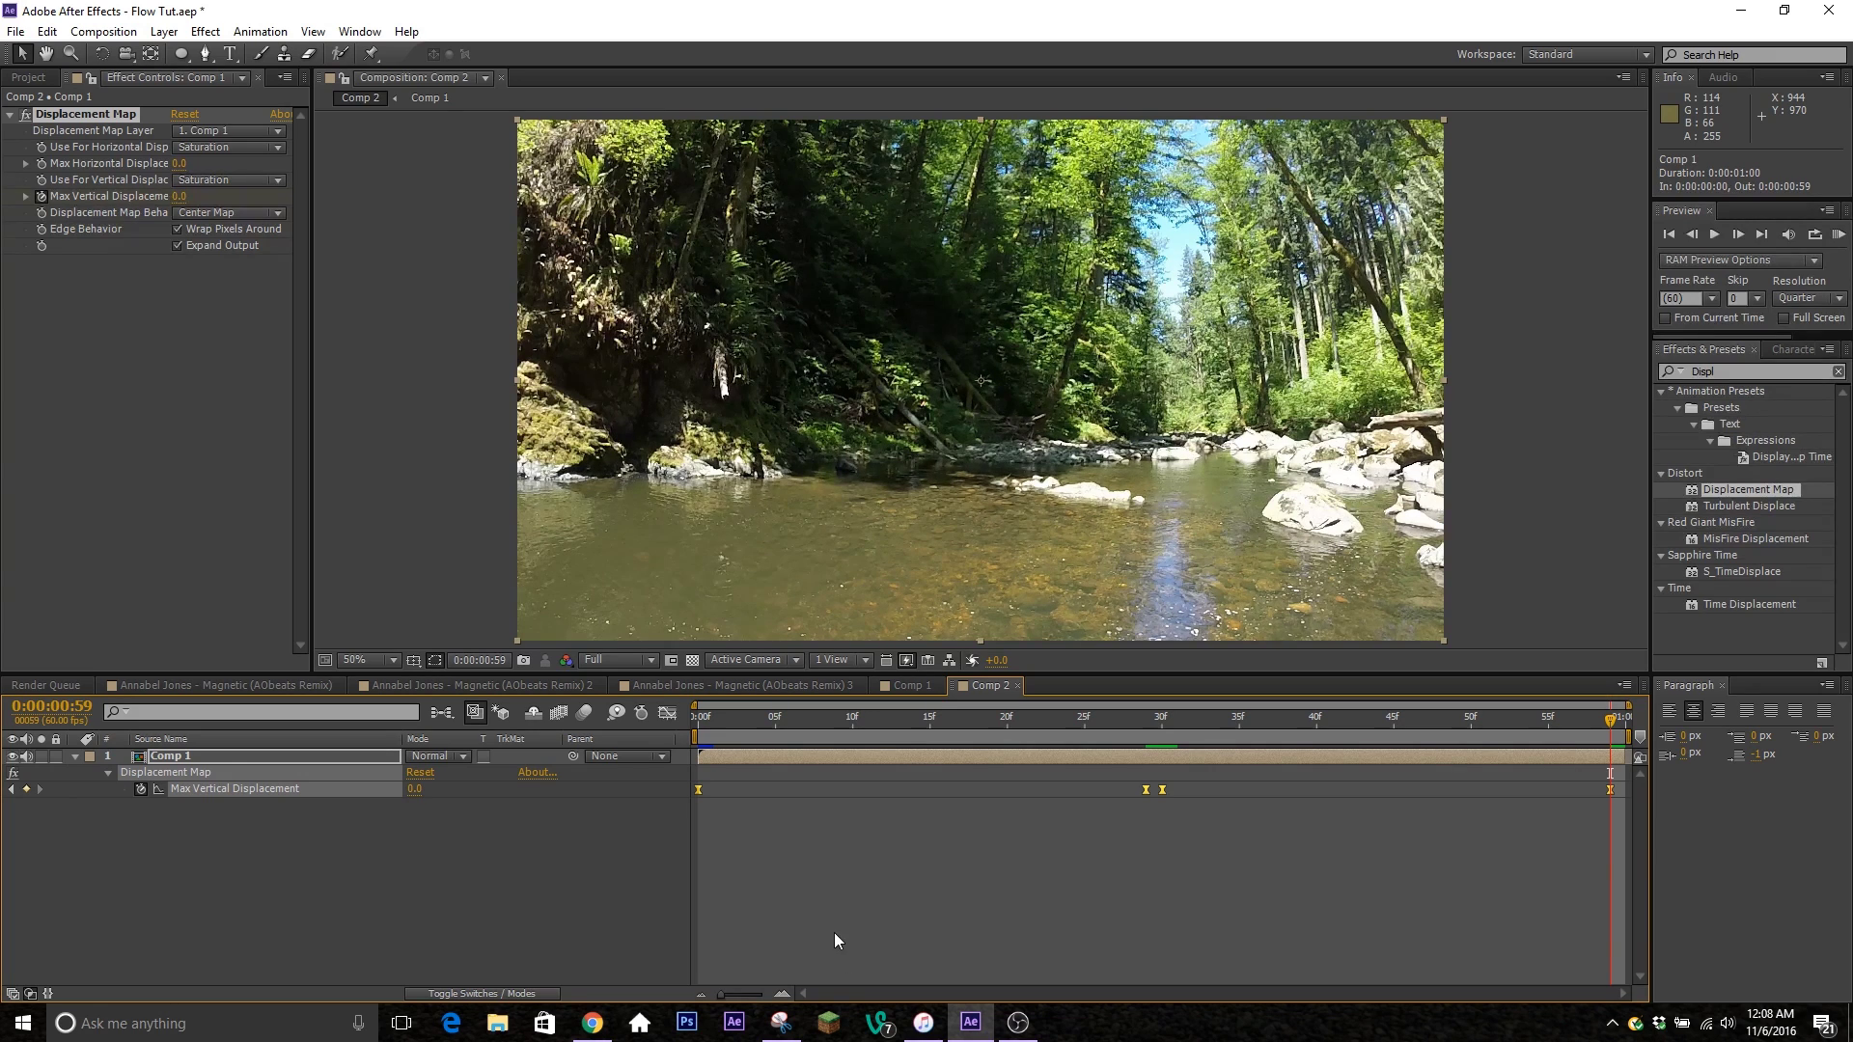
In the Graph Editor, shape the curve to accelerate into 600 and ease out from -600, then preview.
left_click(664, 714)
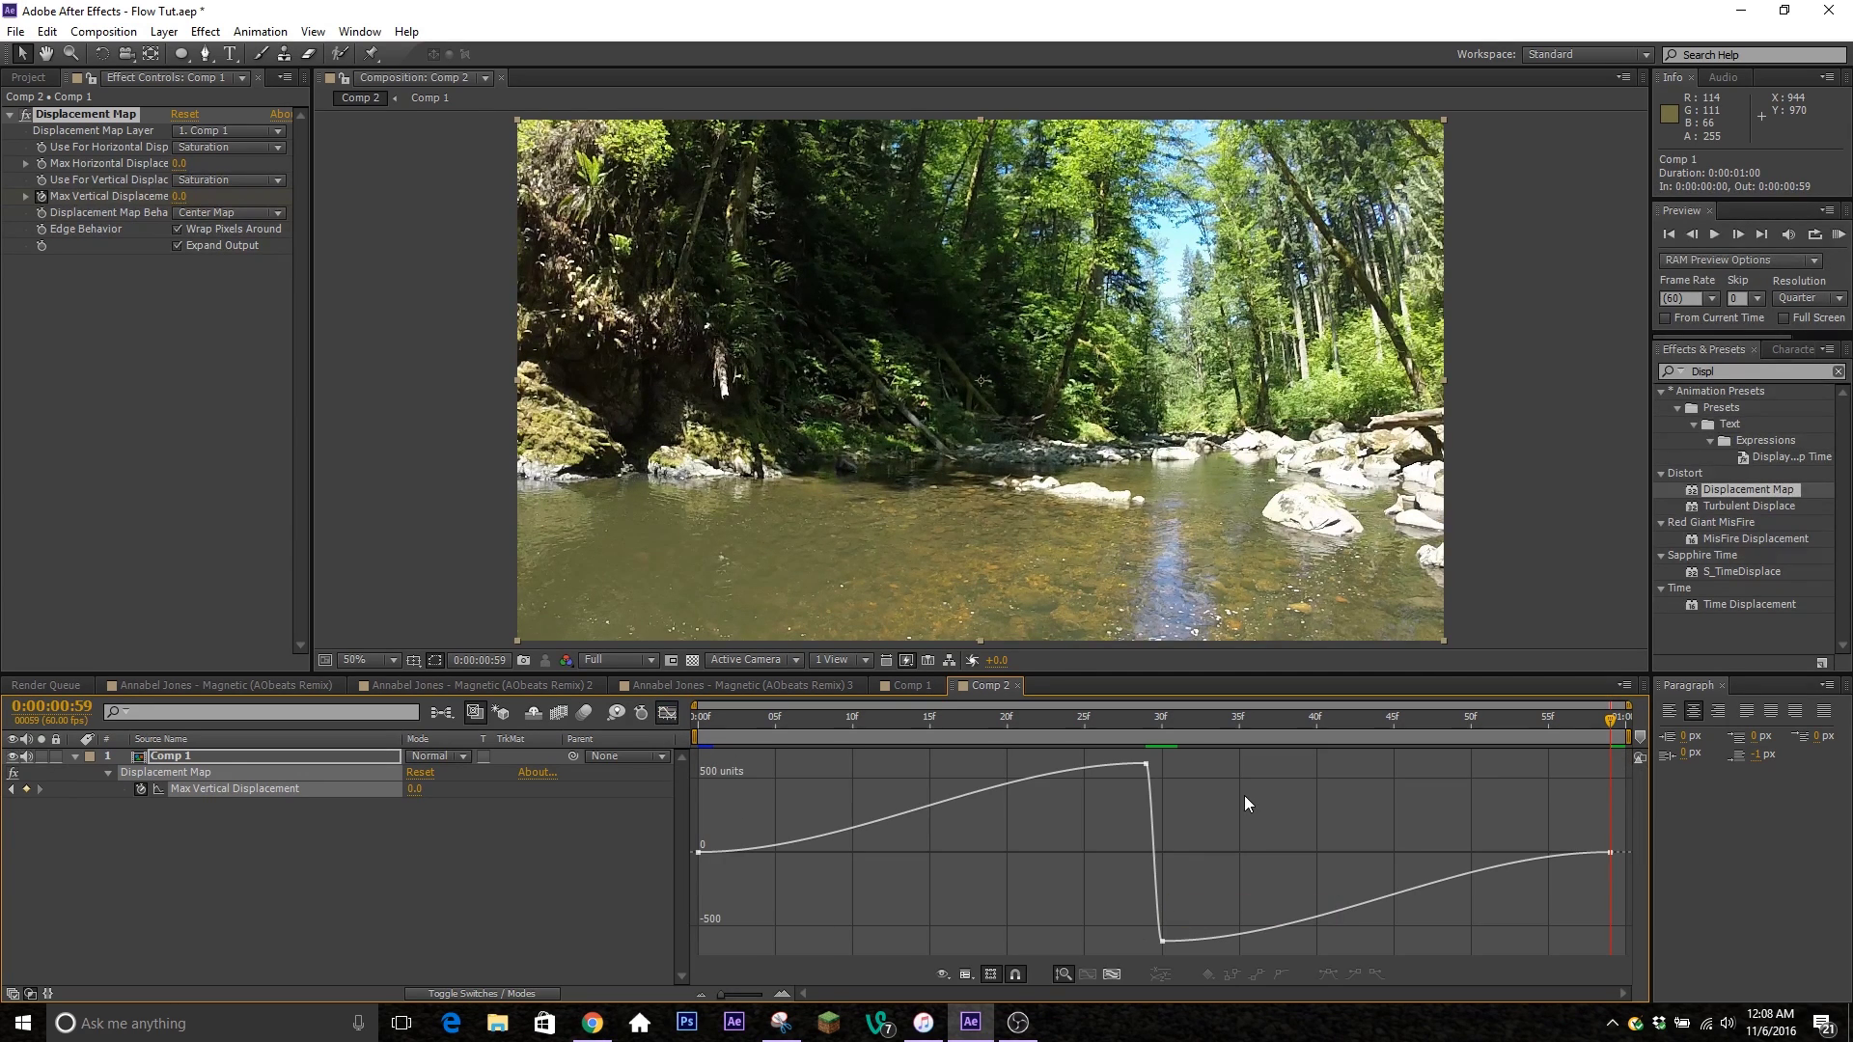
left_click(1147, 765)
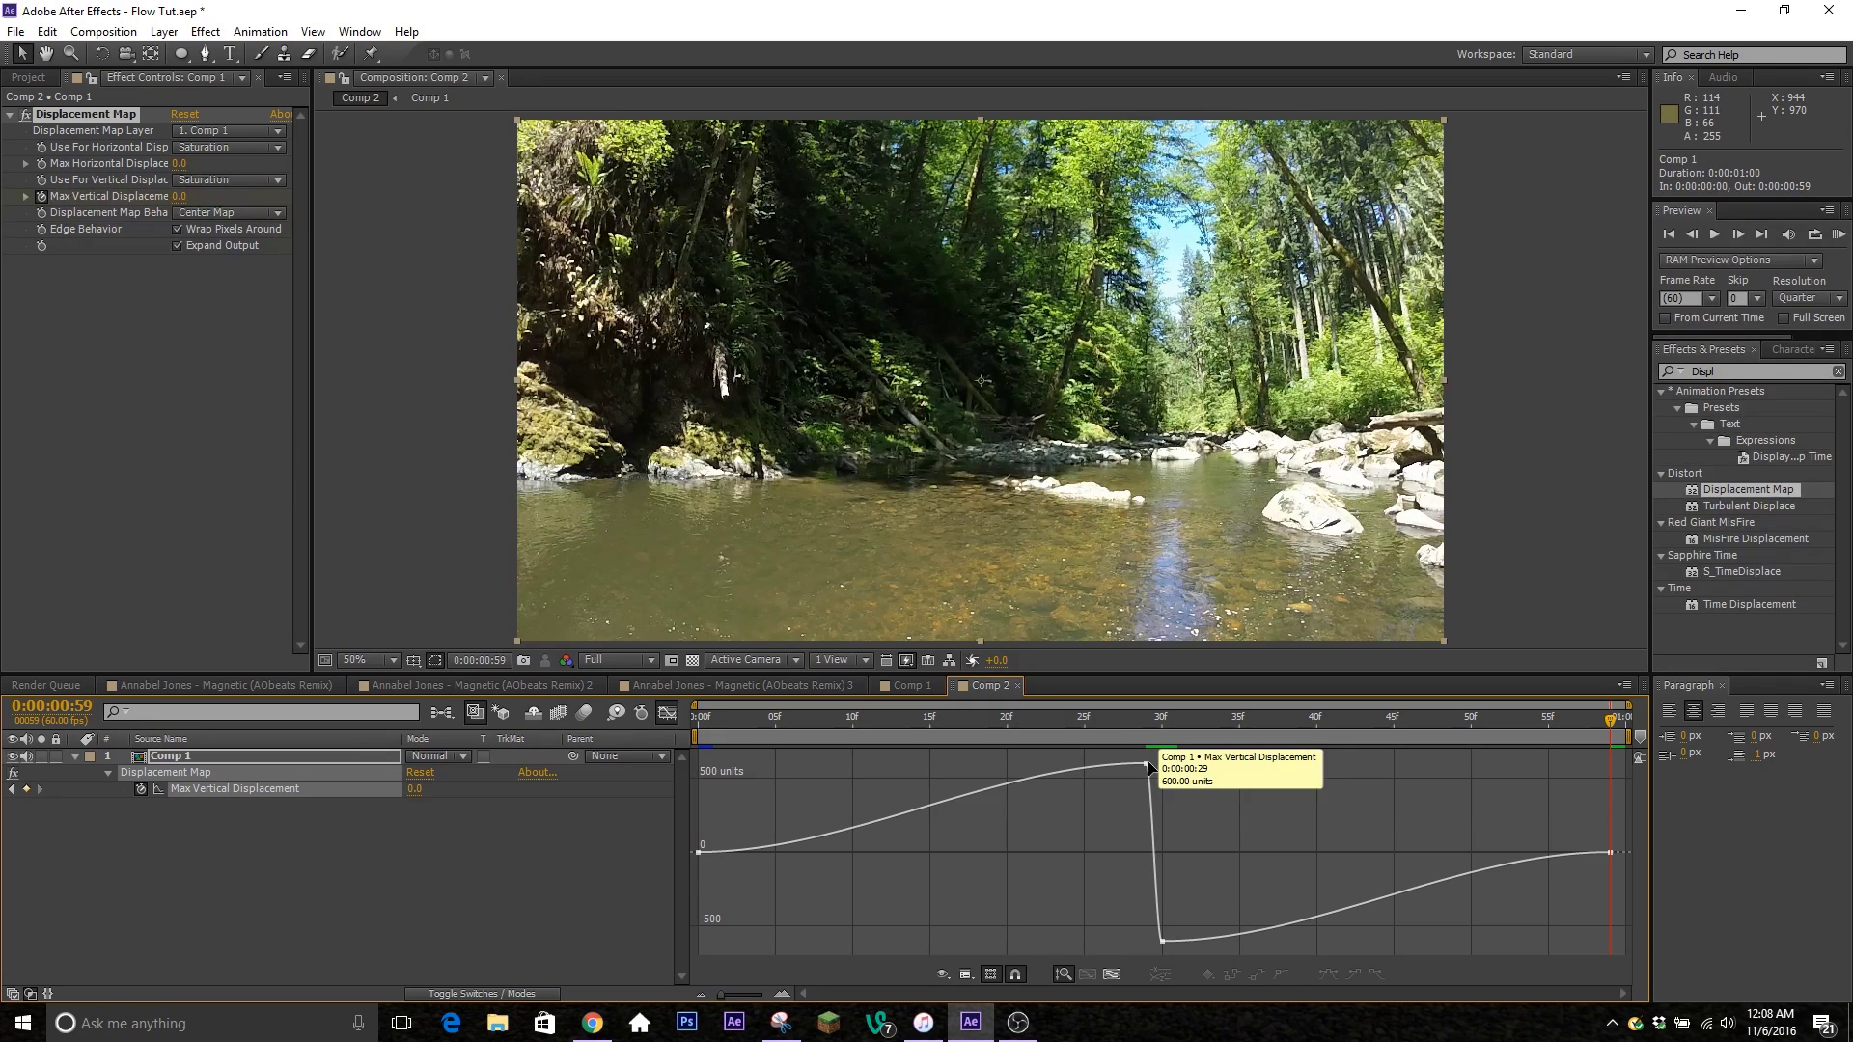
left_click_drag(997, 764, 1147, 861)
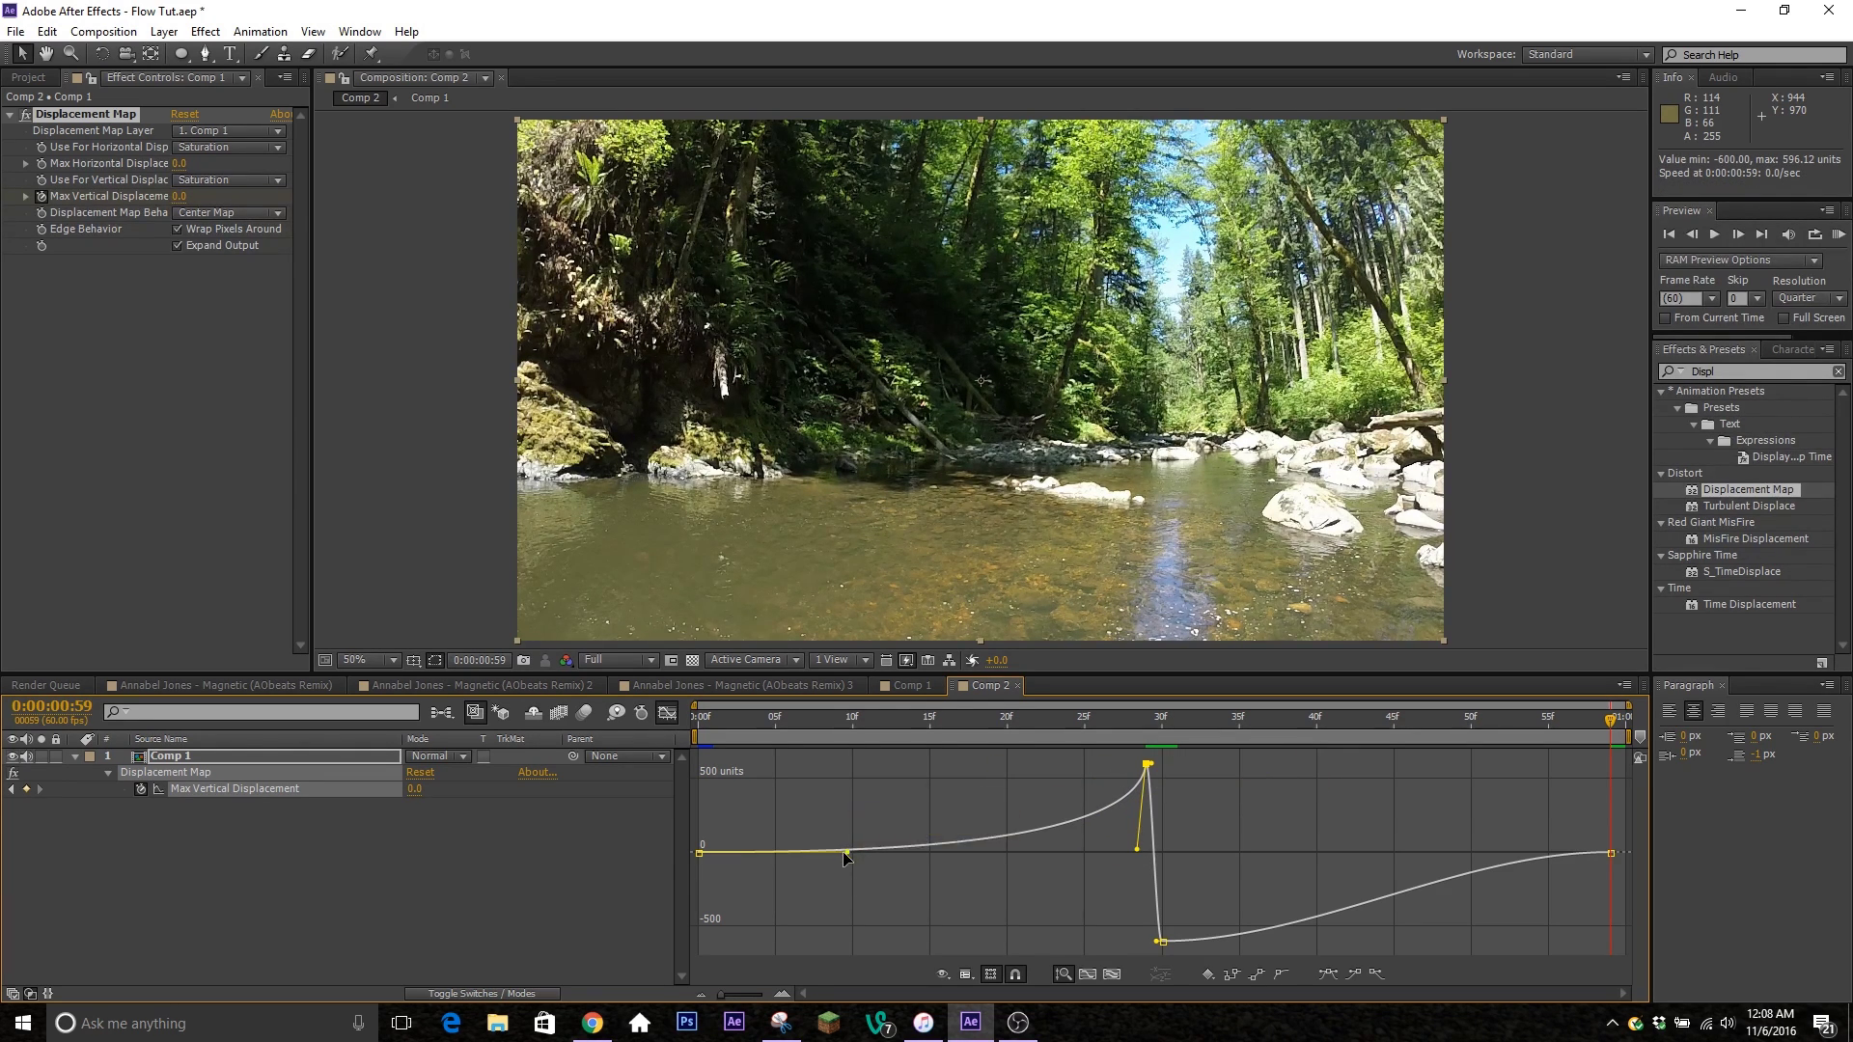
left_click(1162, 941)
left_click_drag(1311, 946, 1171, 853)
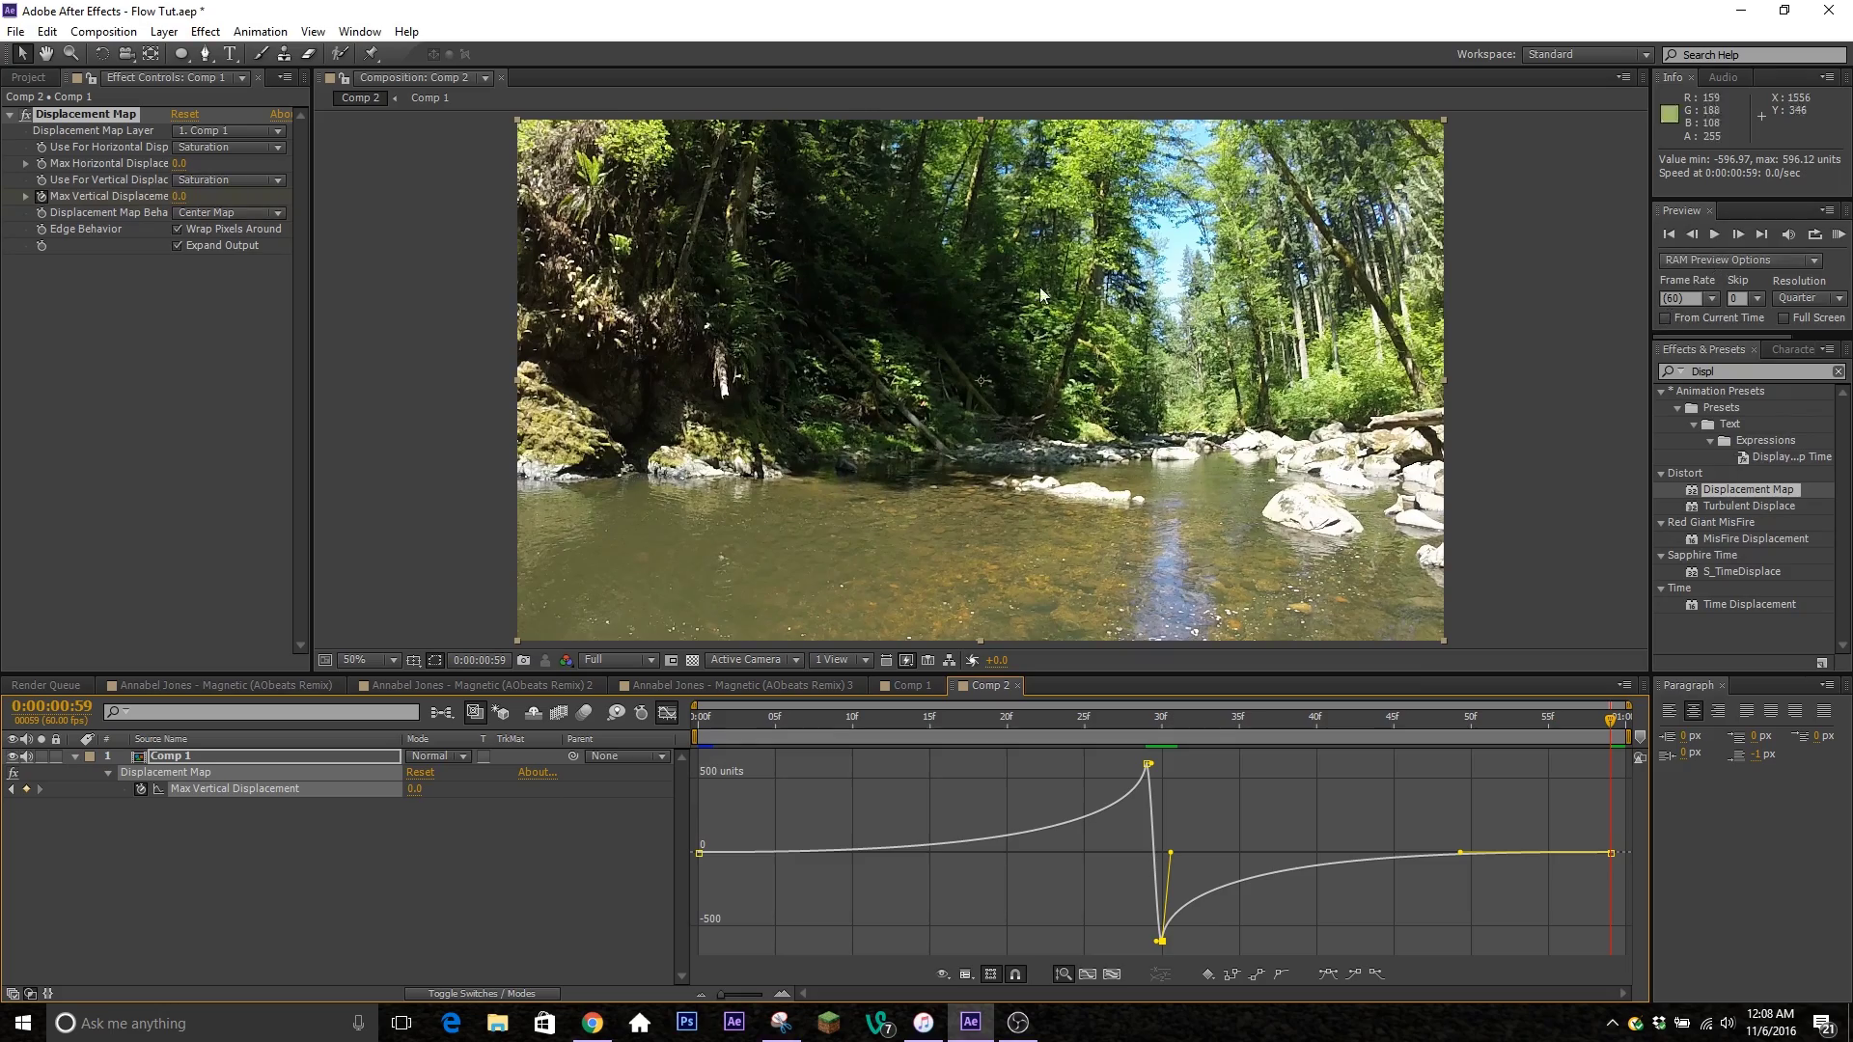
left_click(1839, 235)
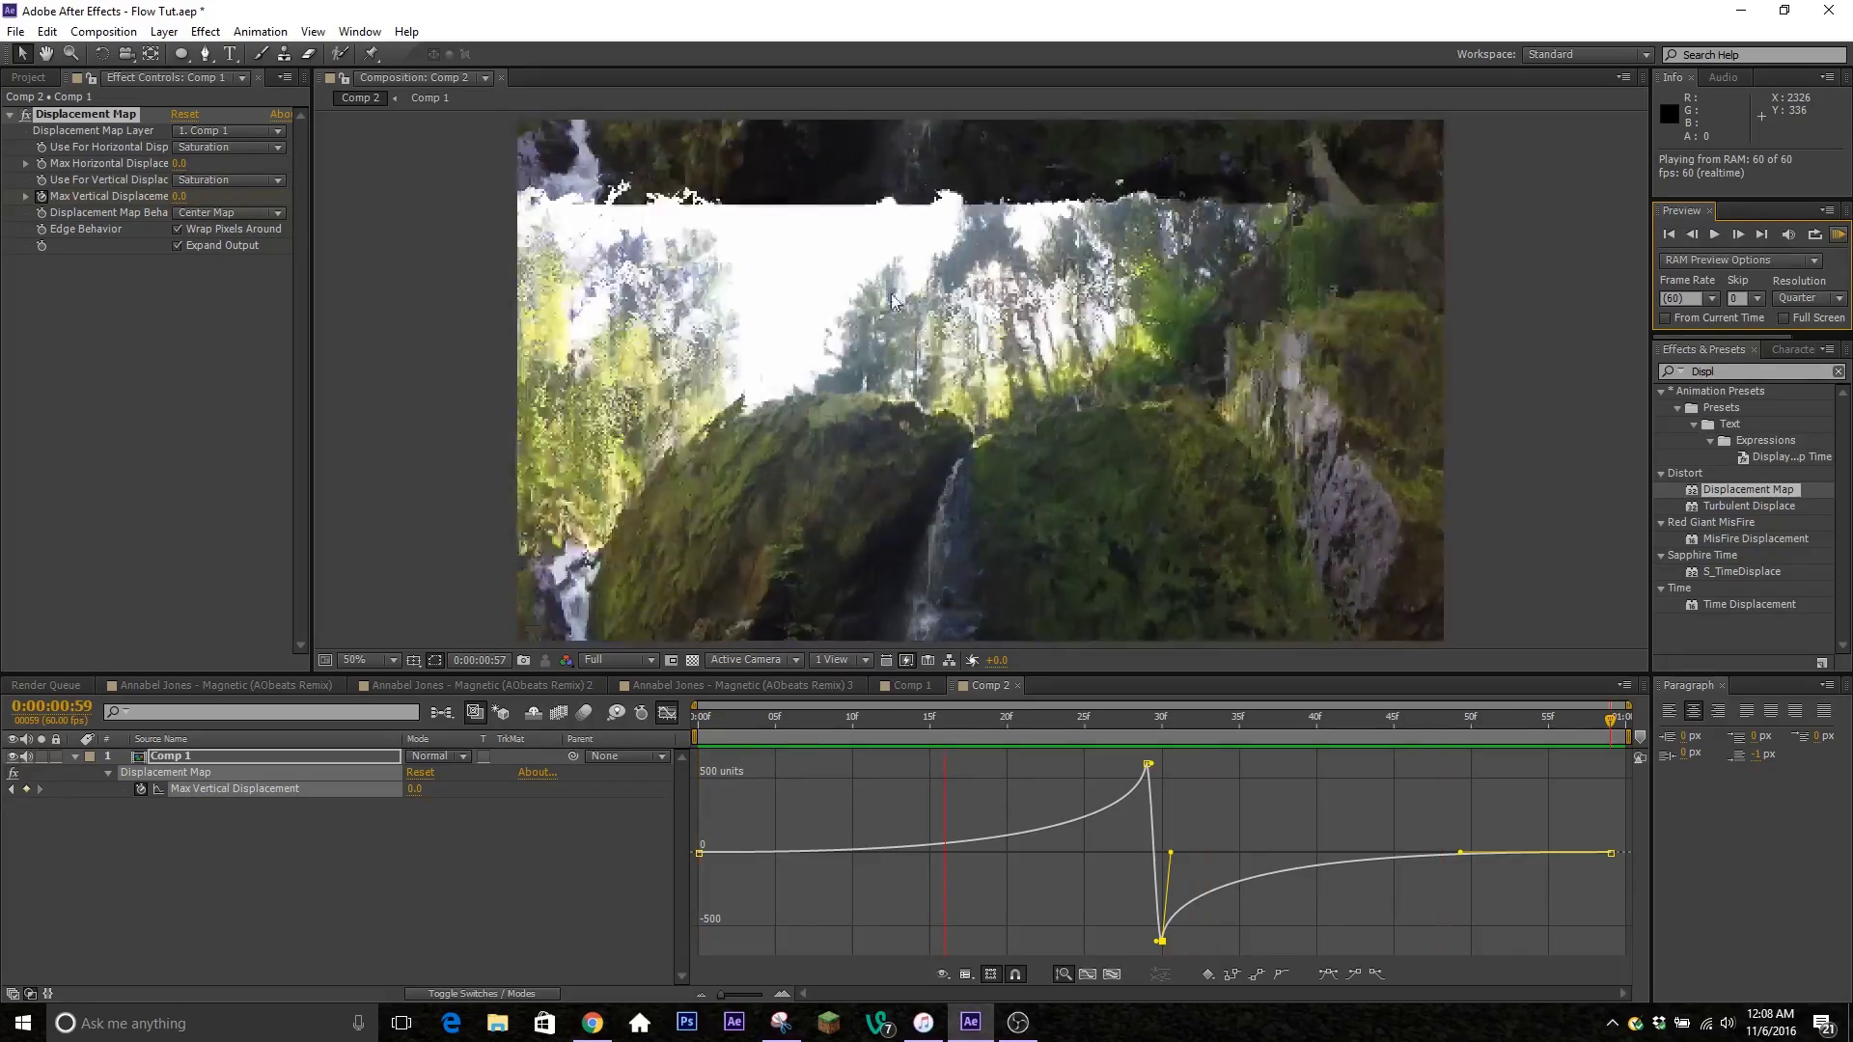
key("space")
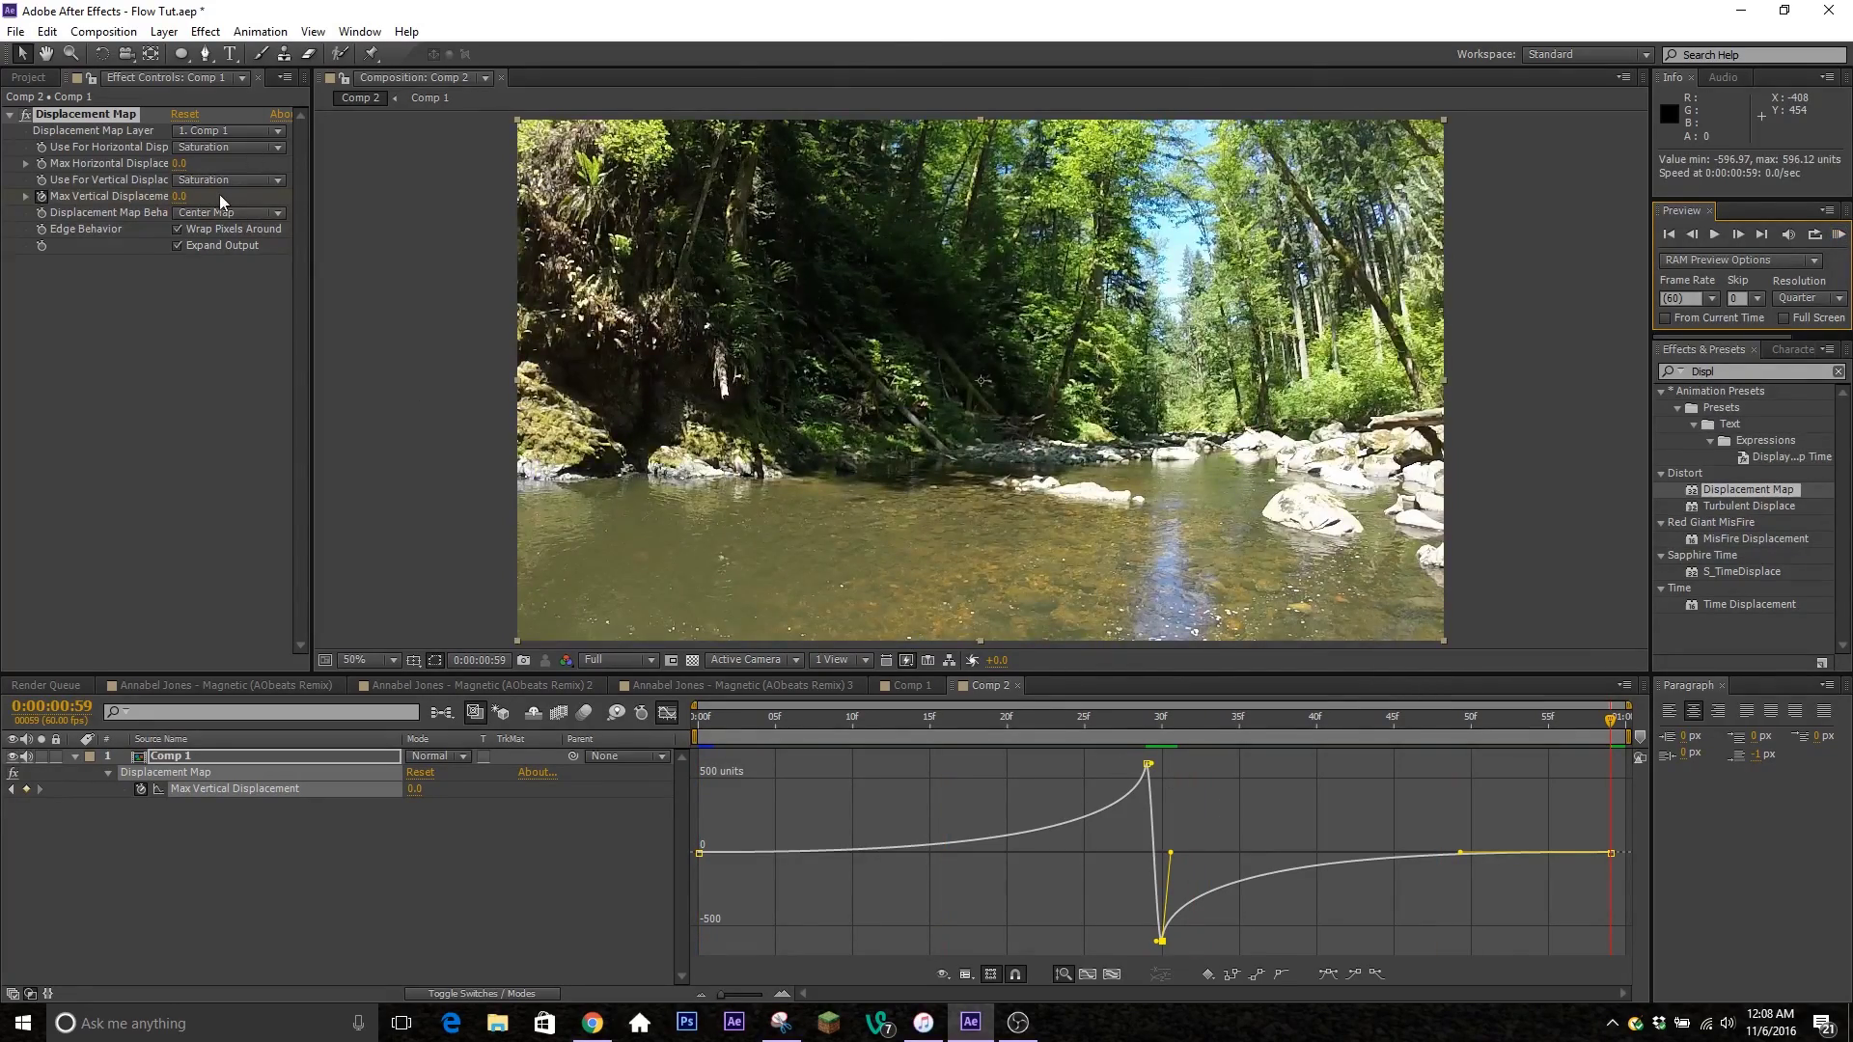
Switch Use For Vertical to Luminance and preview the transition again.
left_click(252, 179)
left_click(280, 287)
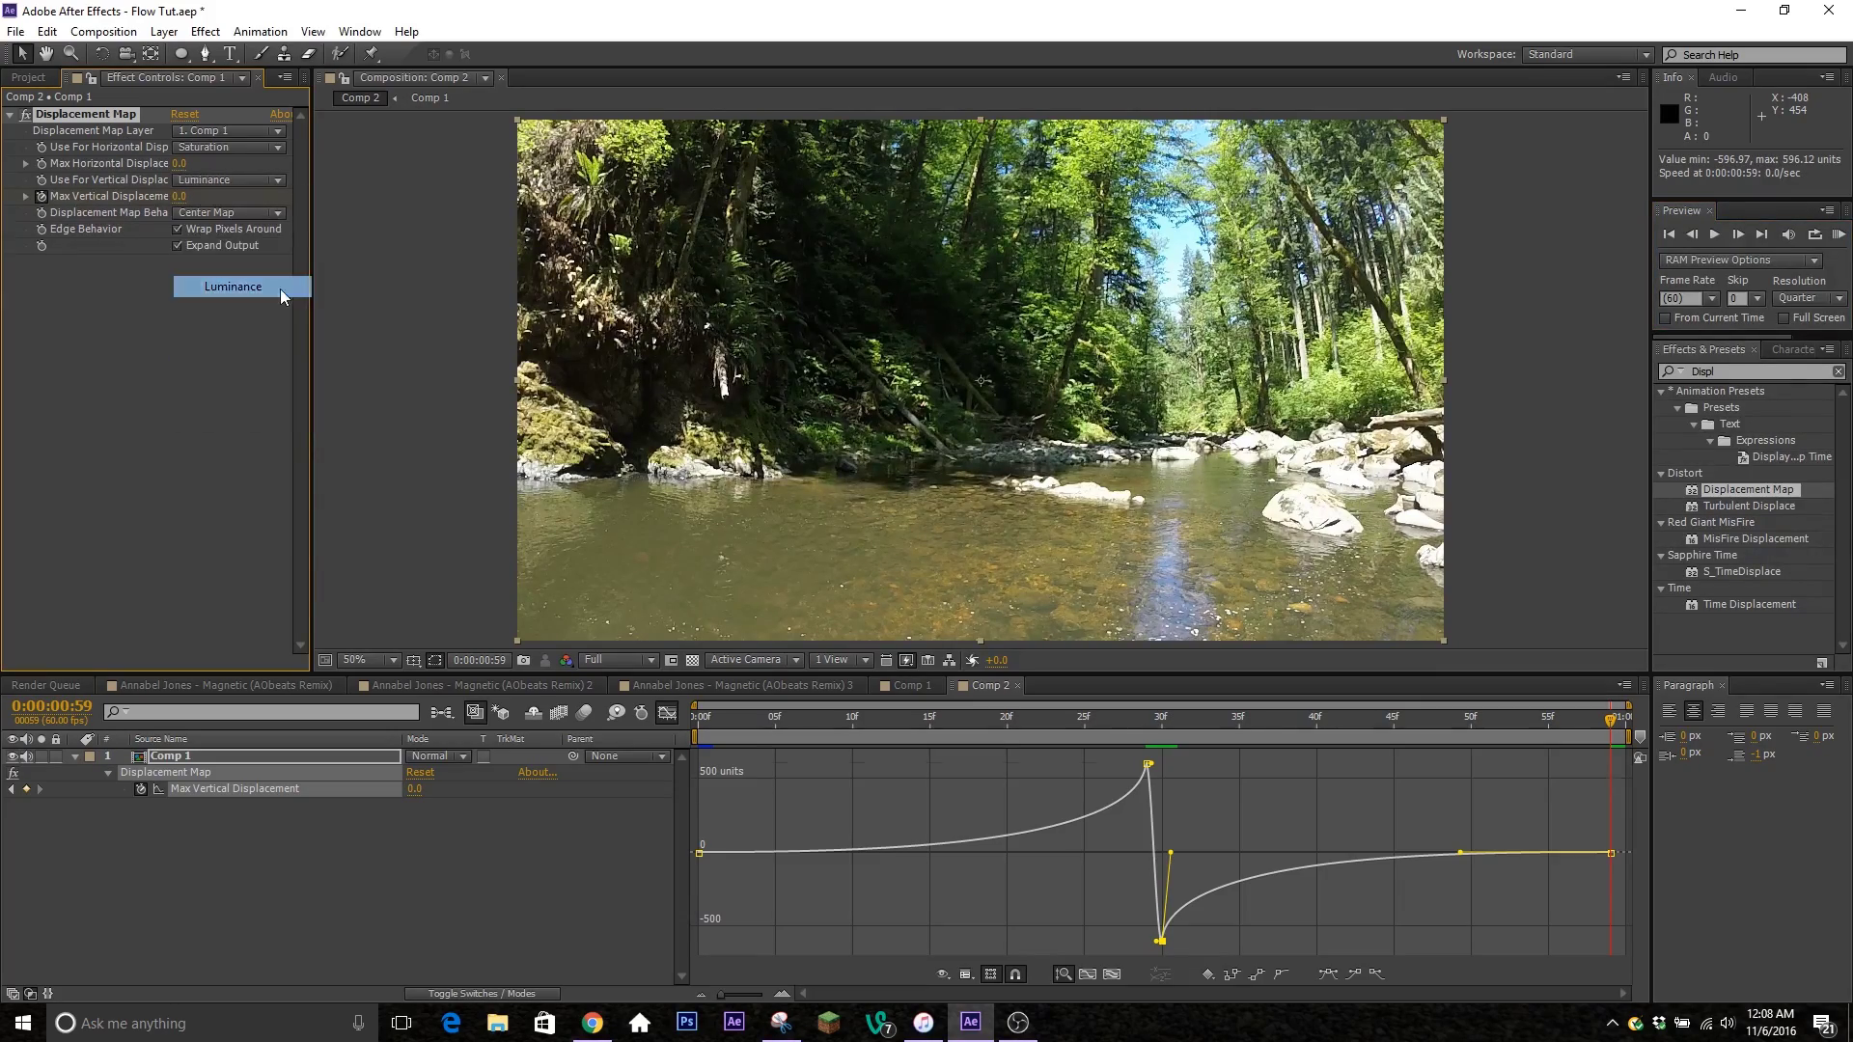
left_click(1838, 235)
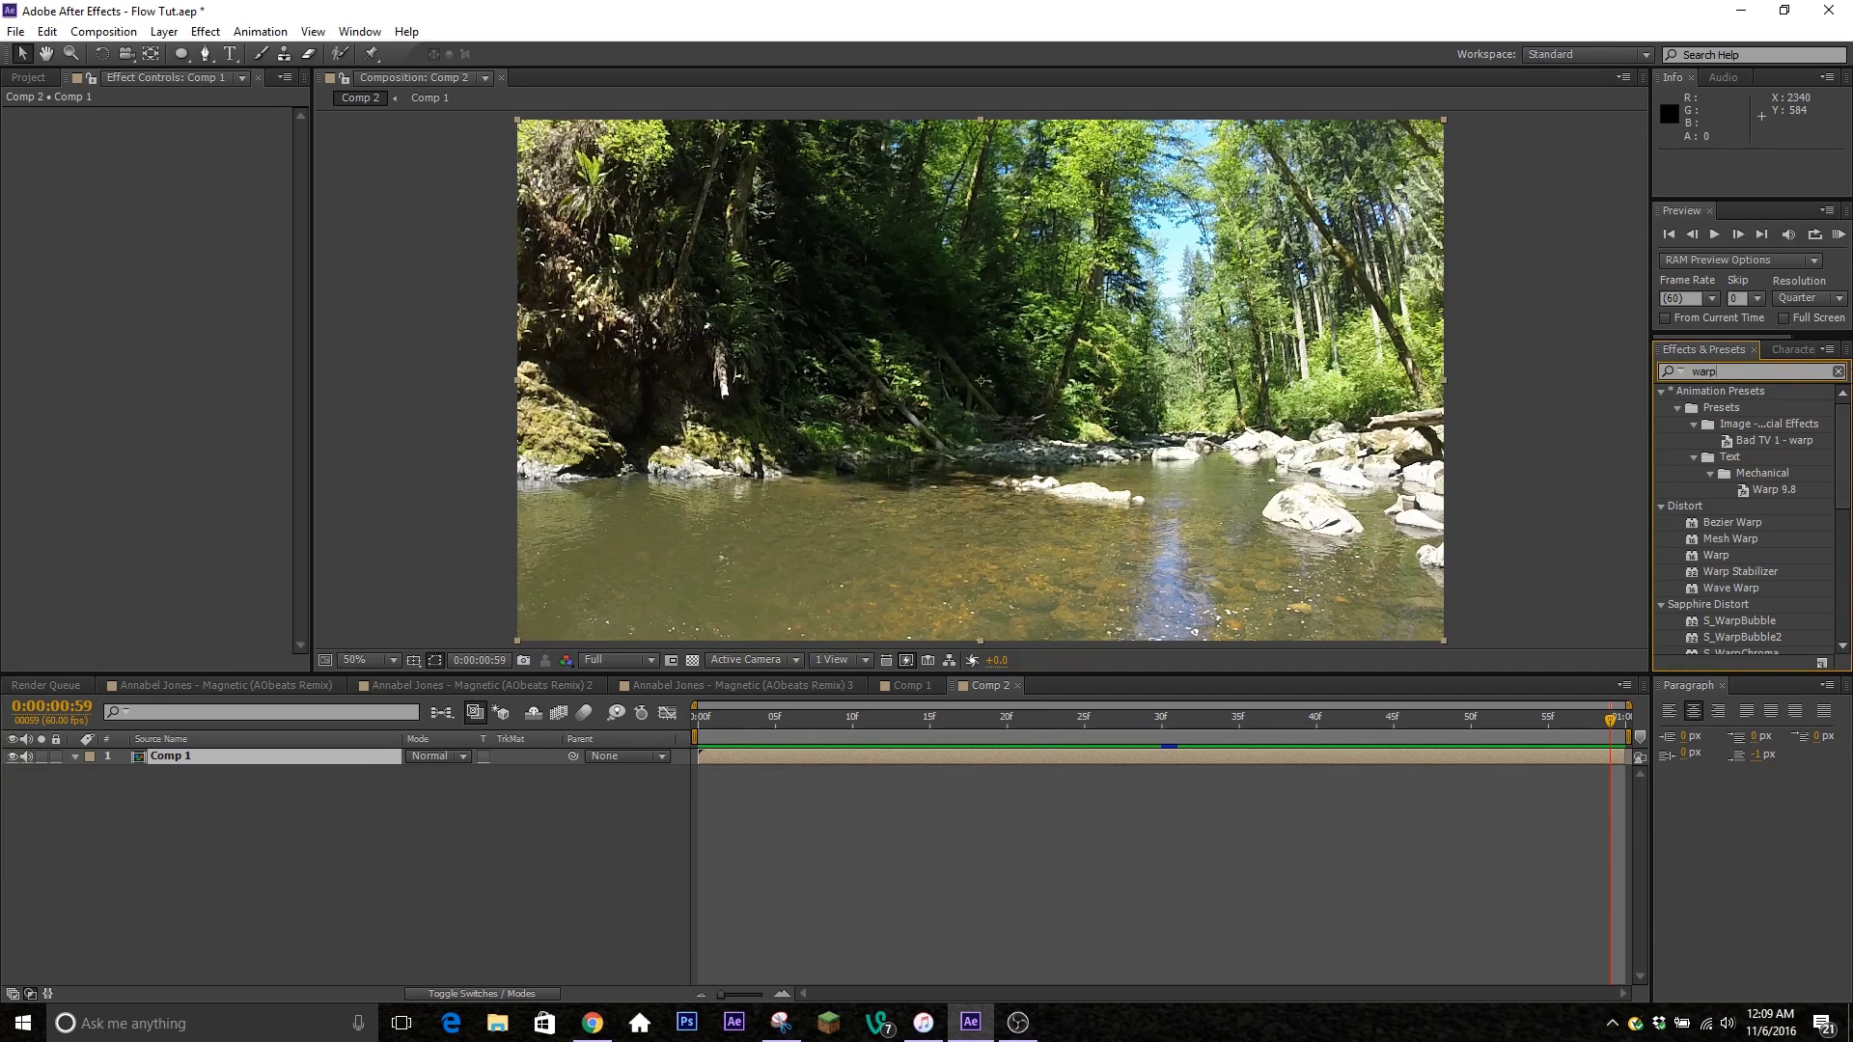
Drag the Warp effect onto the Comp 1 layer and set its Bend to 0.
left_click(1719, 556)
left_click_drag(1722, 558, 756, 755)
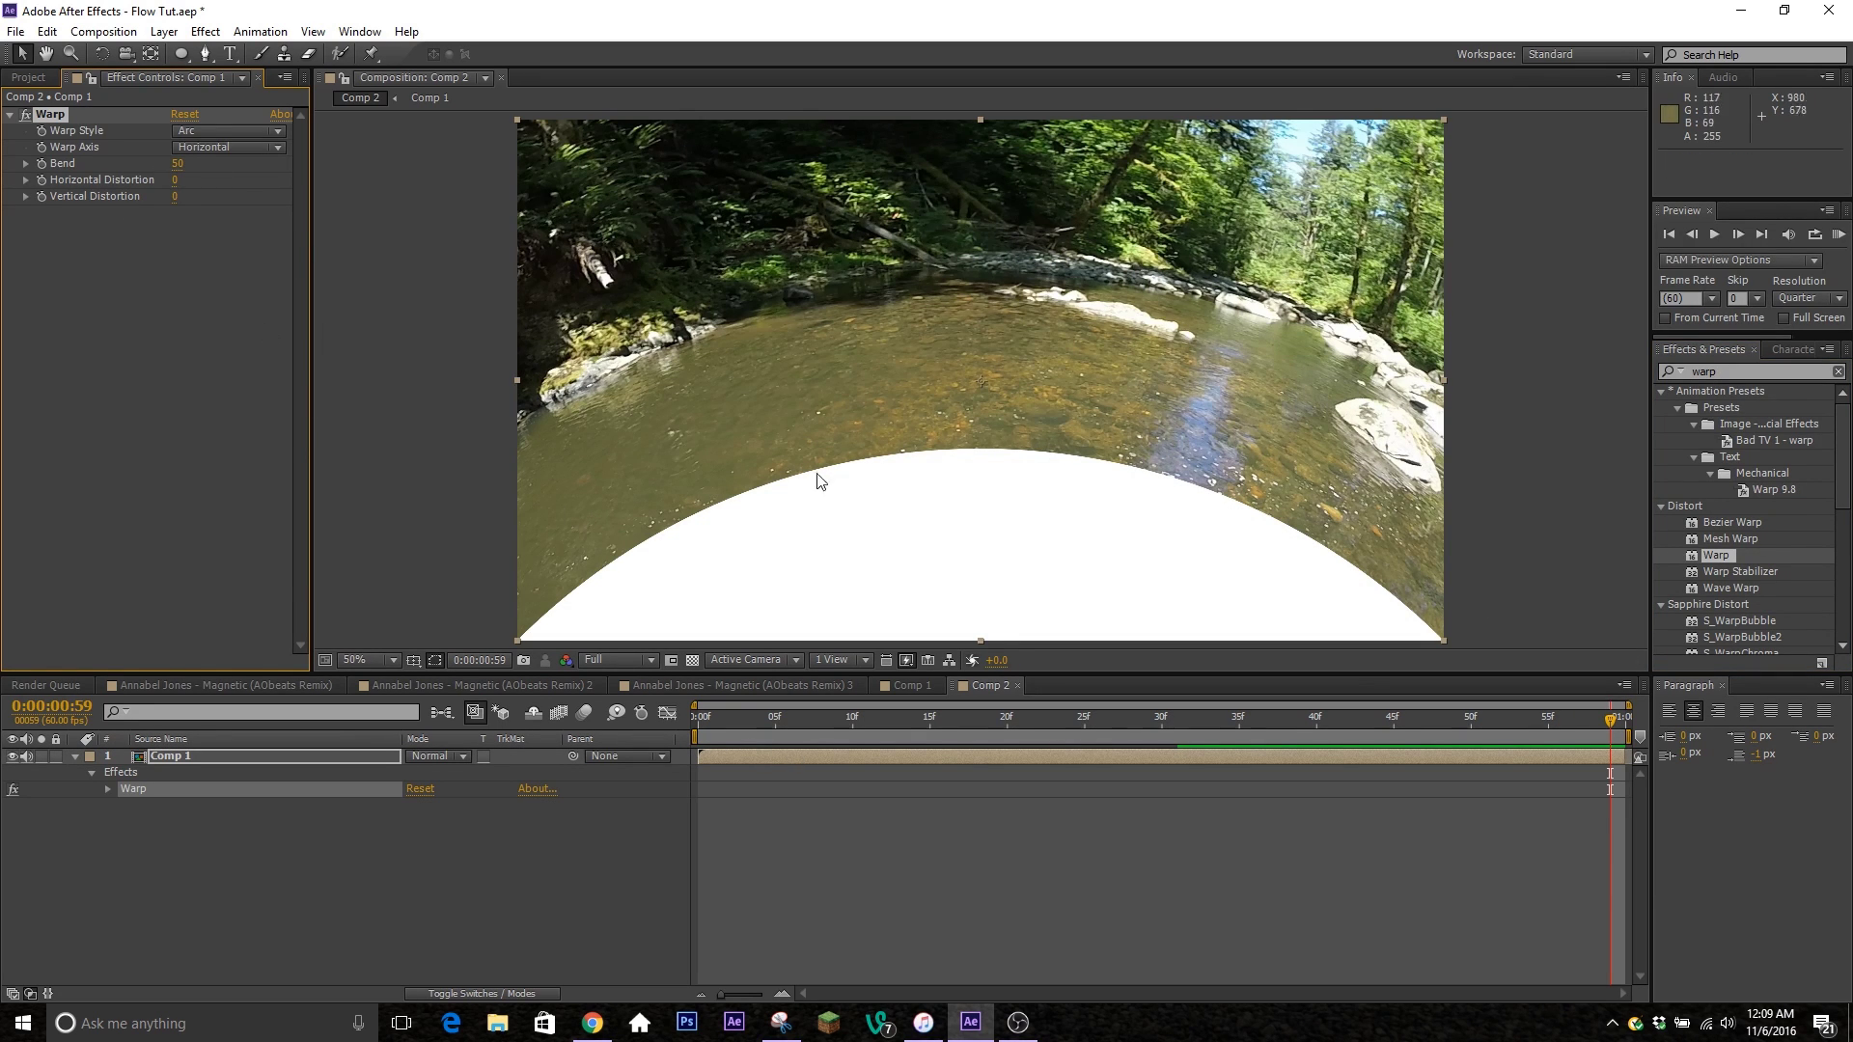
left_click(178, 165)
type("0")
key("Return")
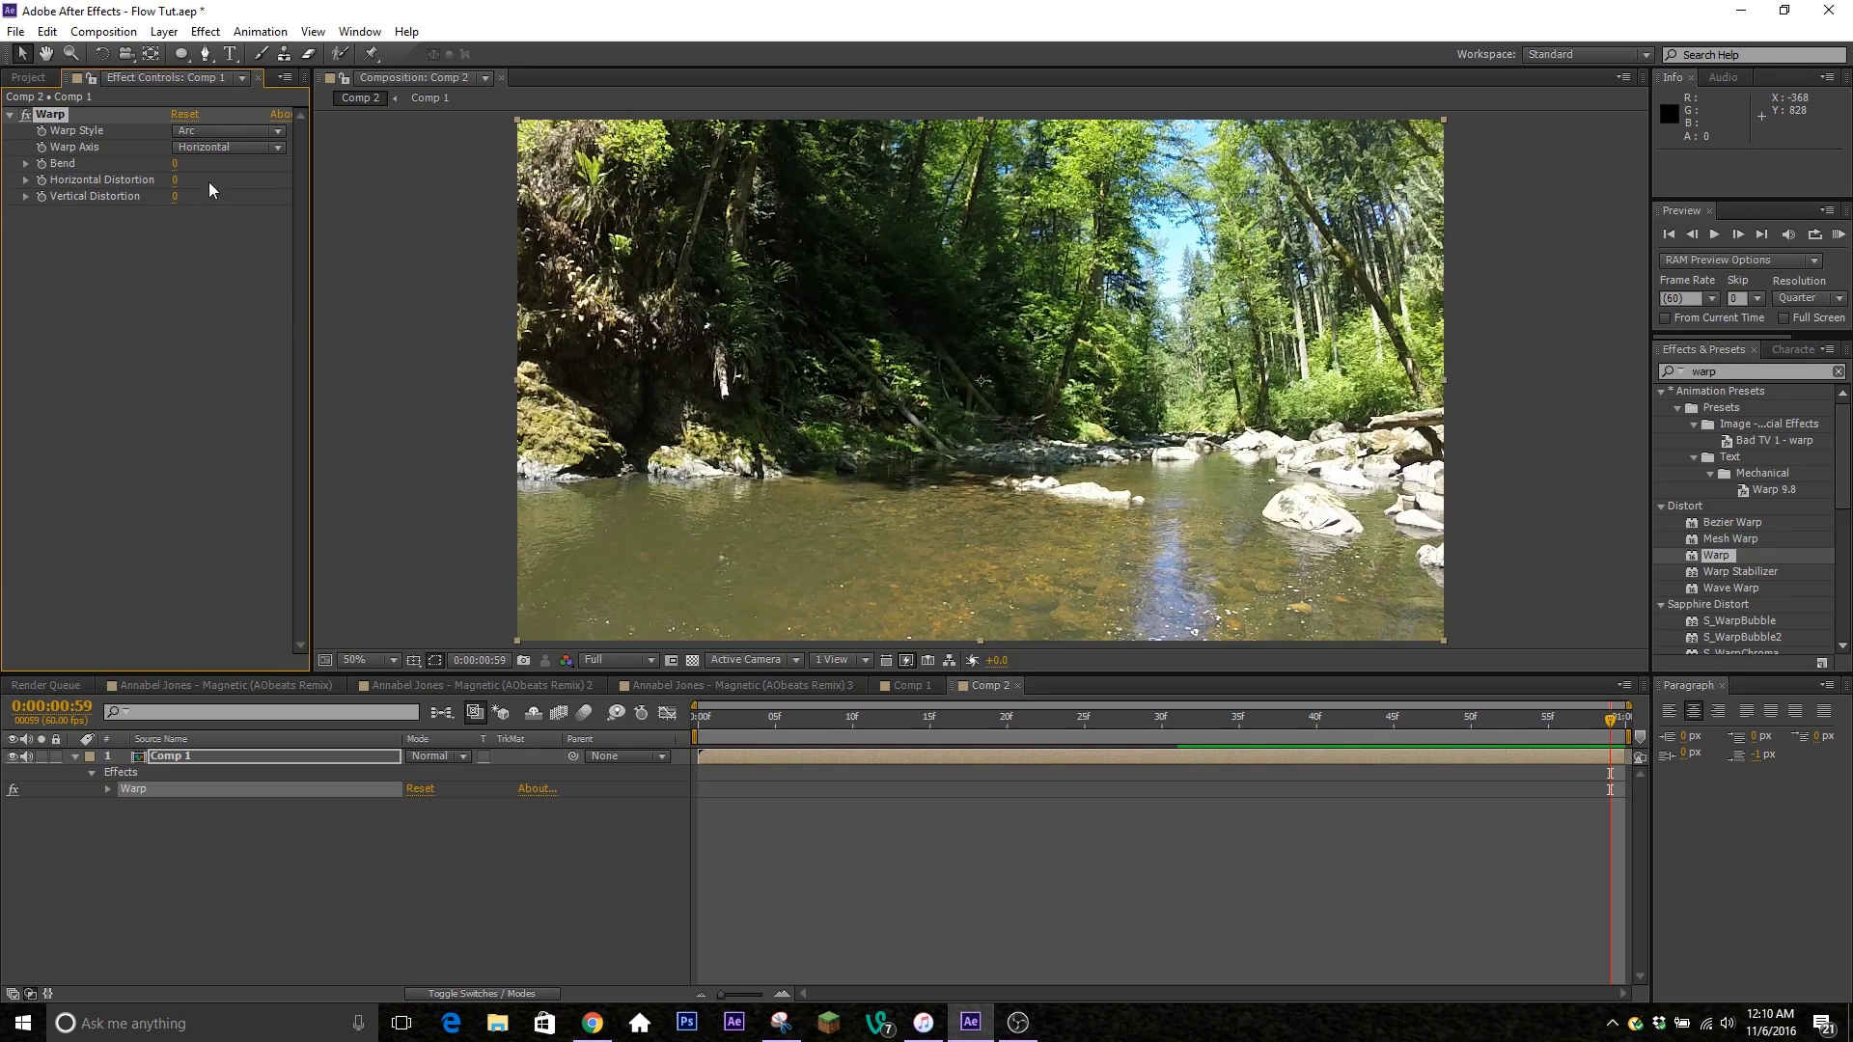
Set Warp Style to FishEye and preview the result.
left_click(183, 133)
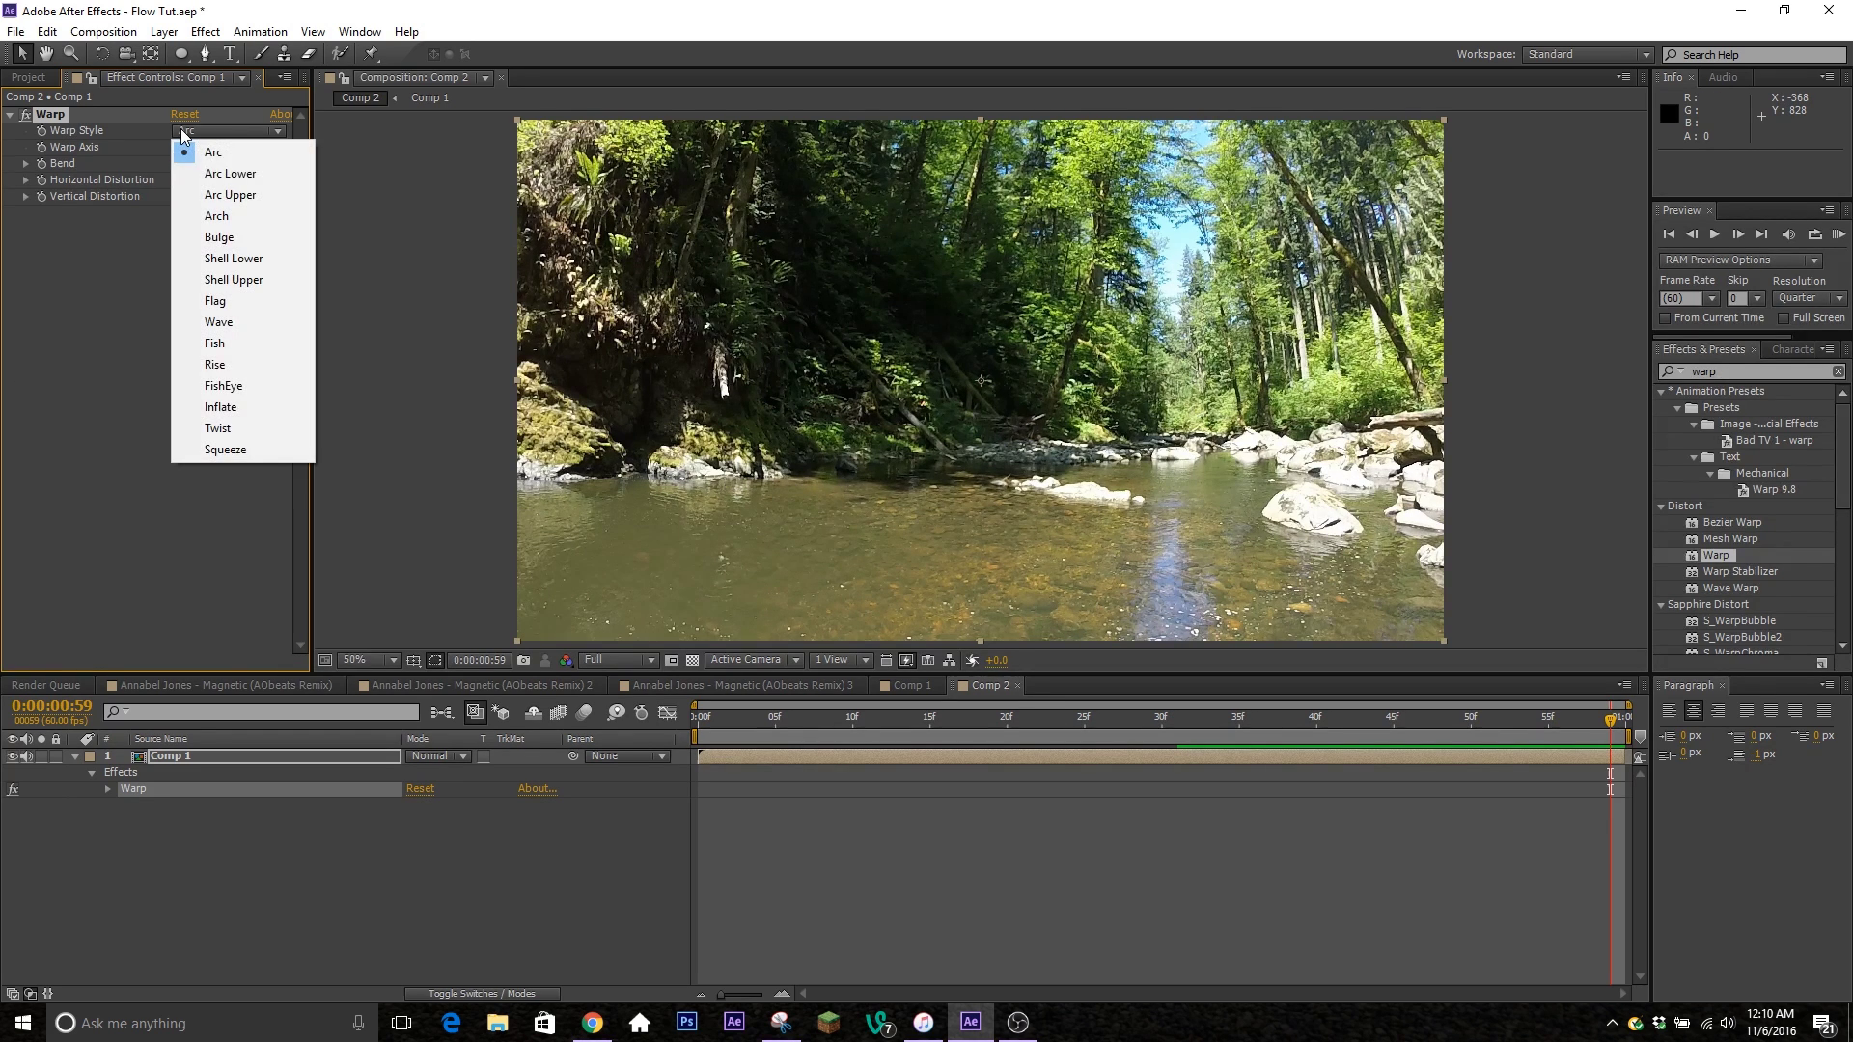
left_click(299, 385)
key("space")
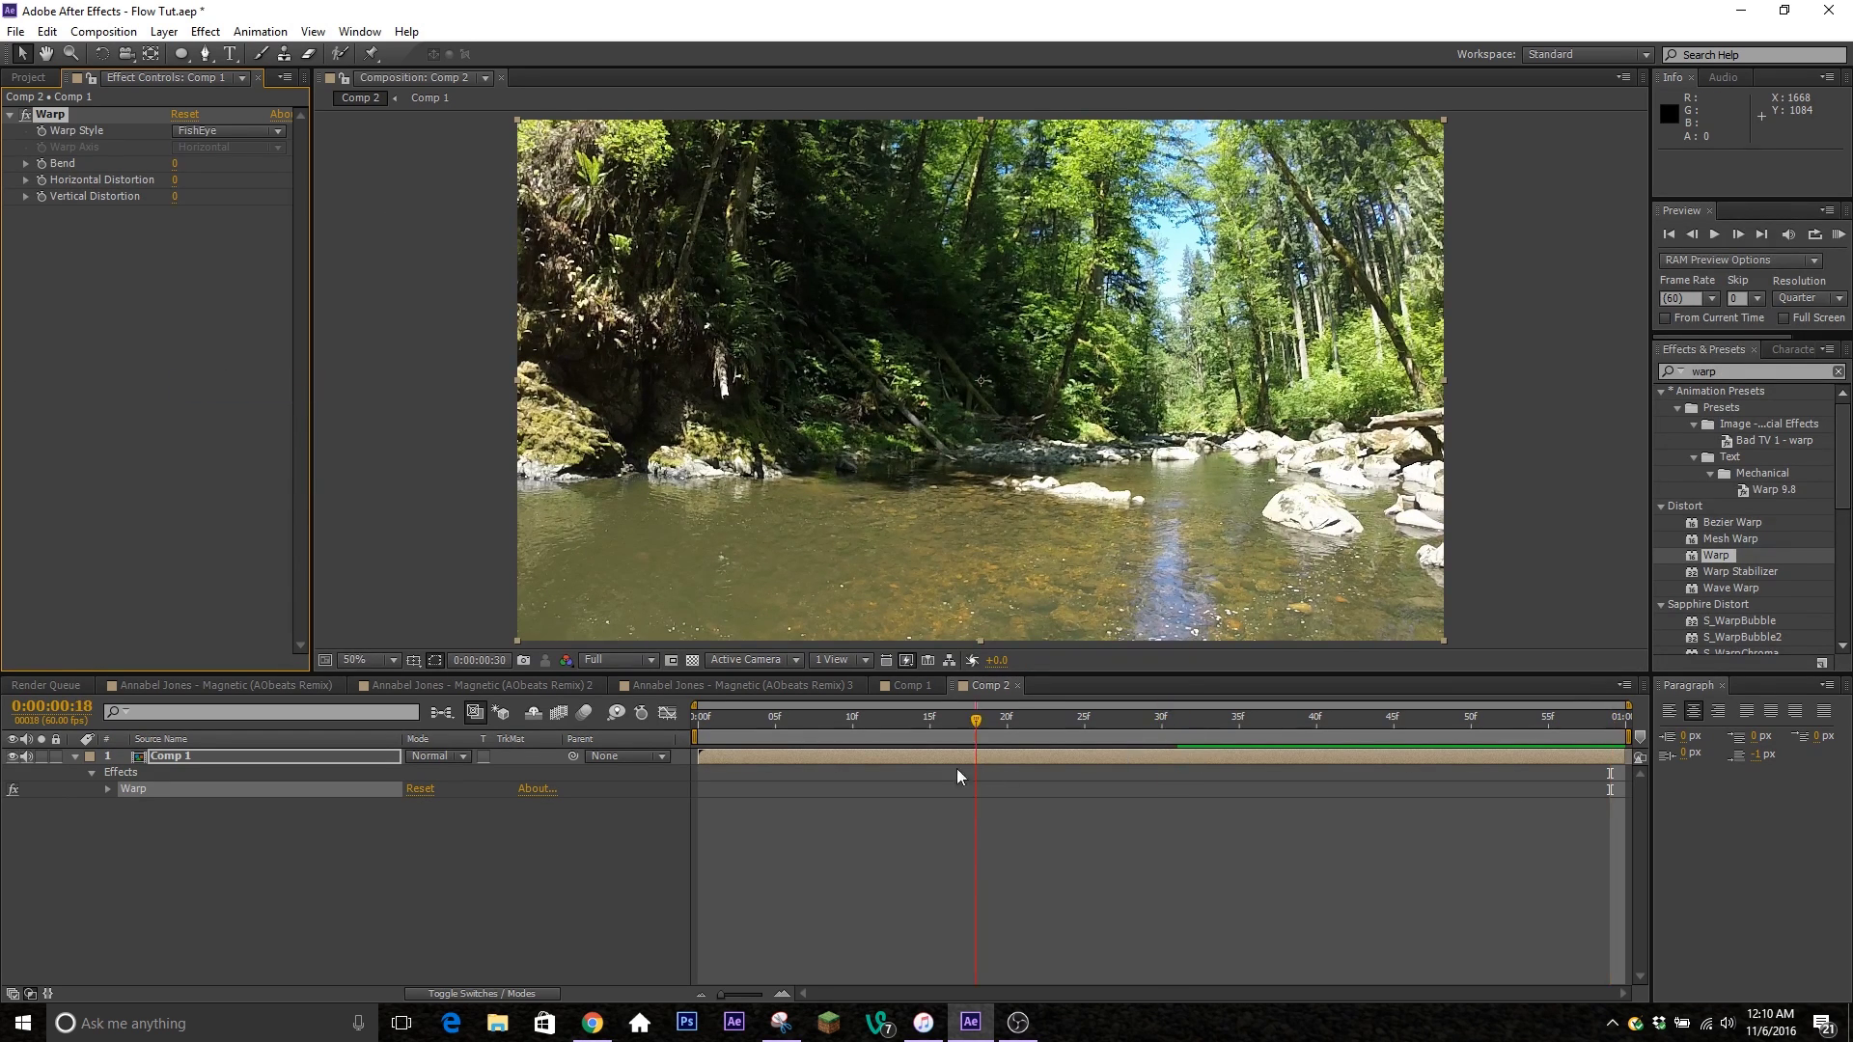
key("space")
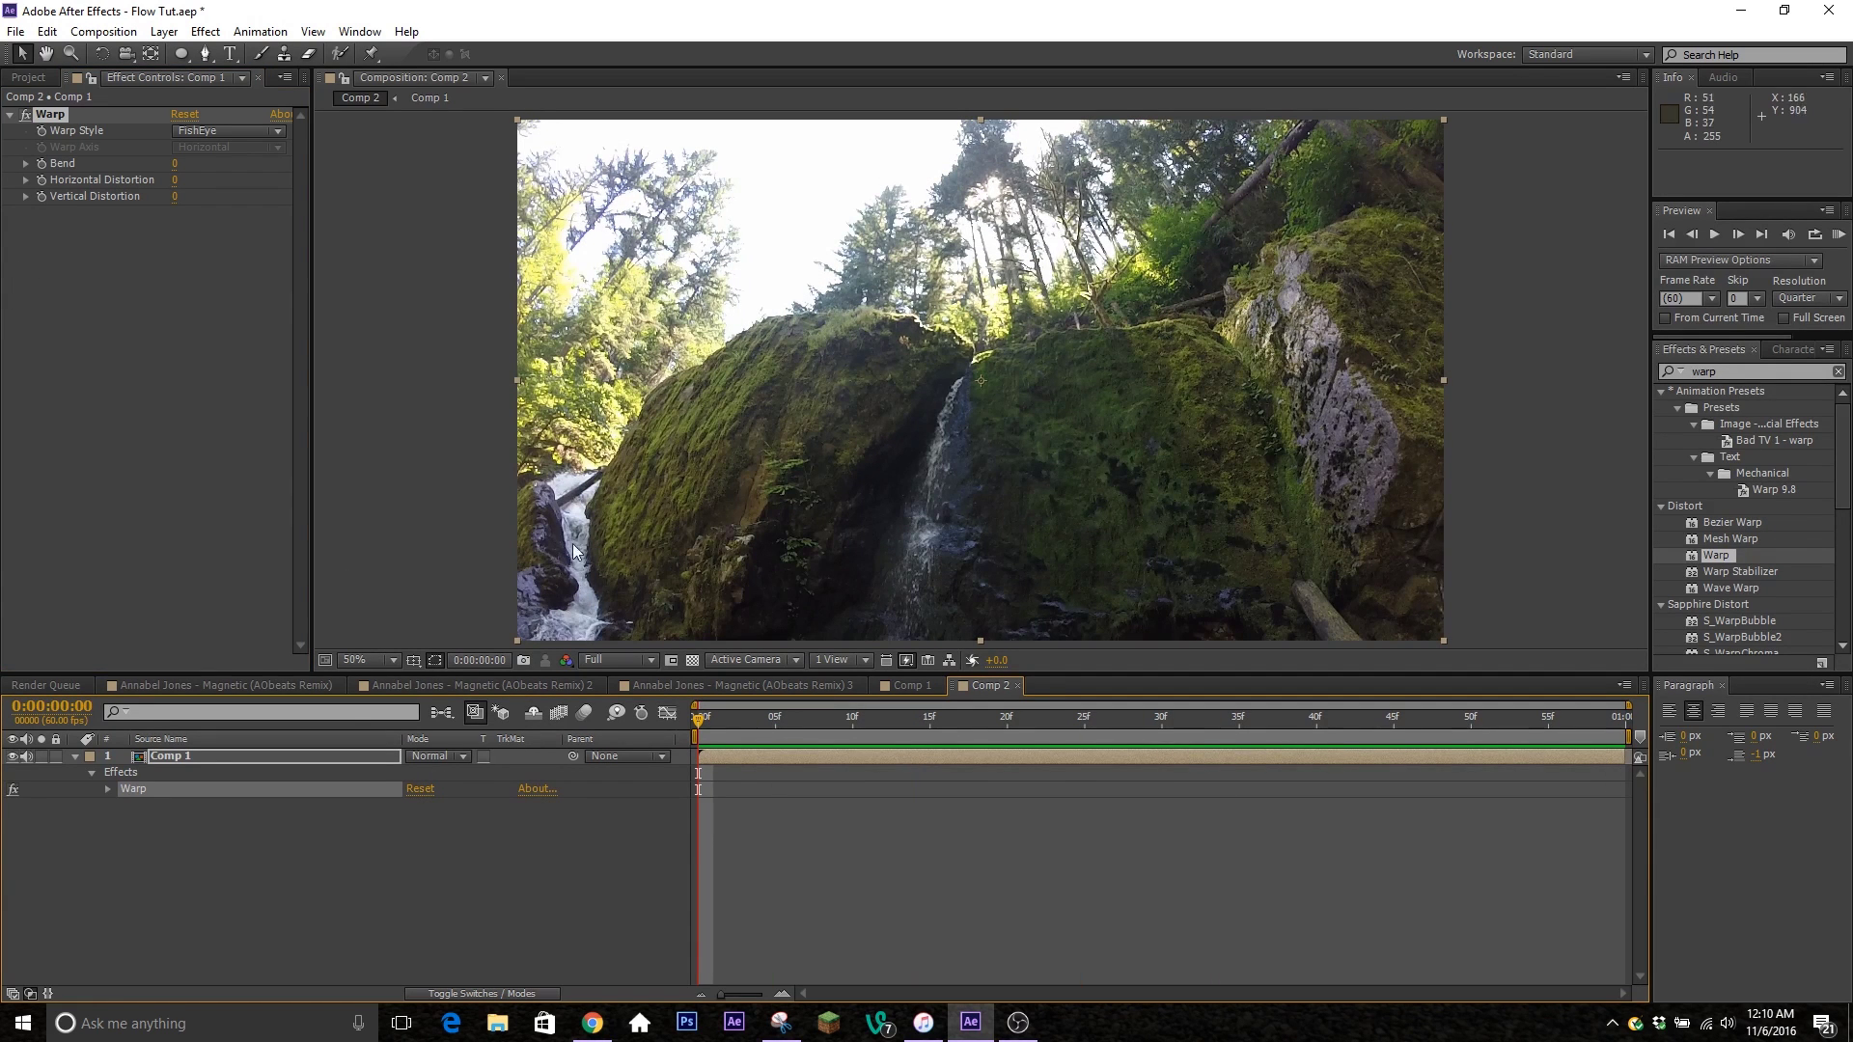
Keyframe Bend at 0 on frame 0, -100 at 23f, and 0 at 30f.
left_click(41, 163)
left_click(1102, 722)
mouse_move(1104, 735)
left_mouse_down()
mouse_move(1172, 749)
mouse_move(1108, 751)
left_mouse_up()
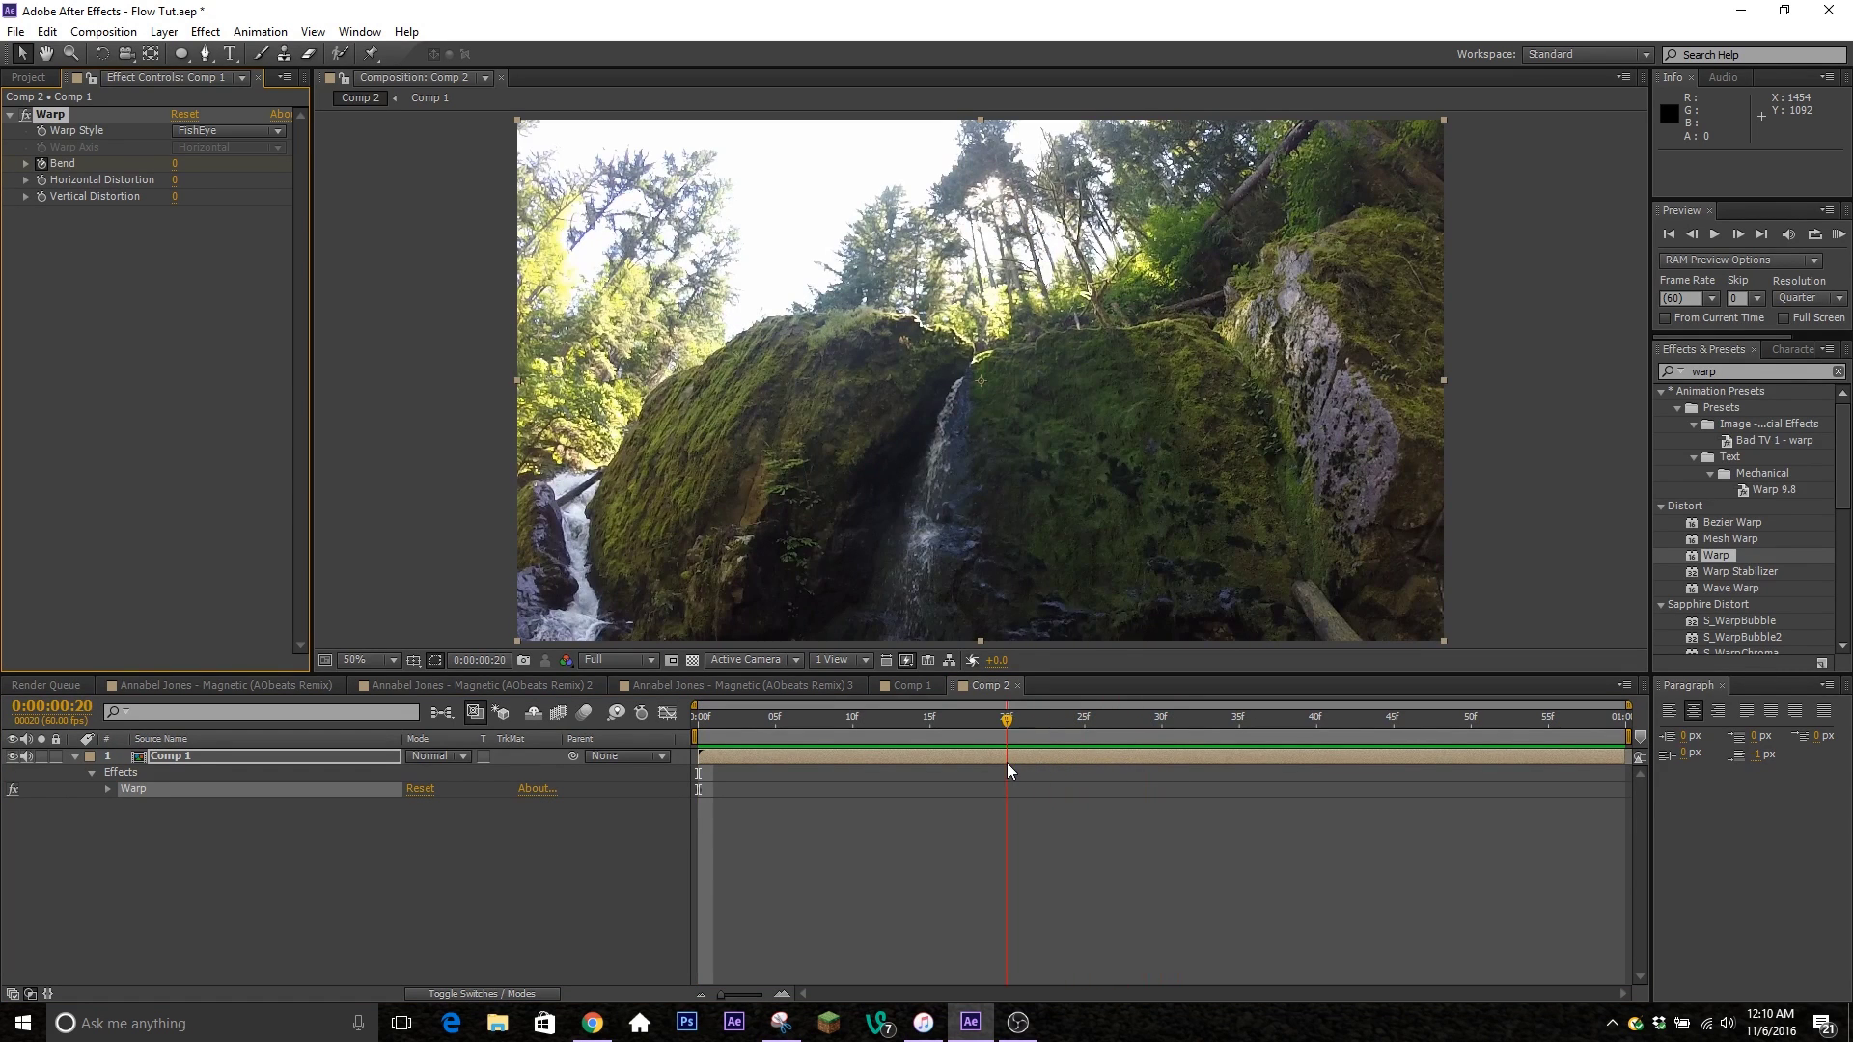
left_click(1056, 770)
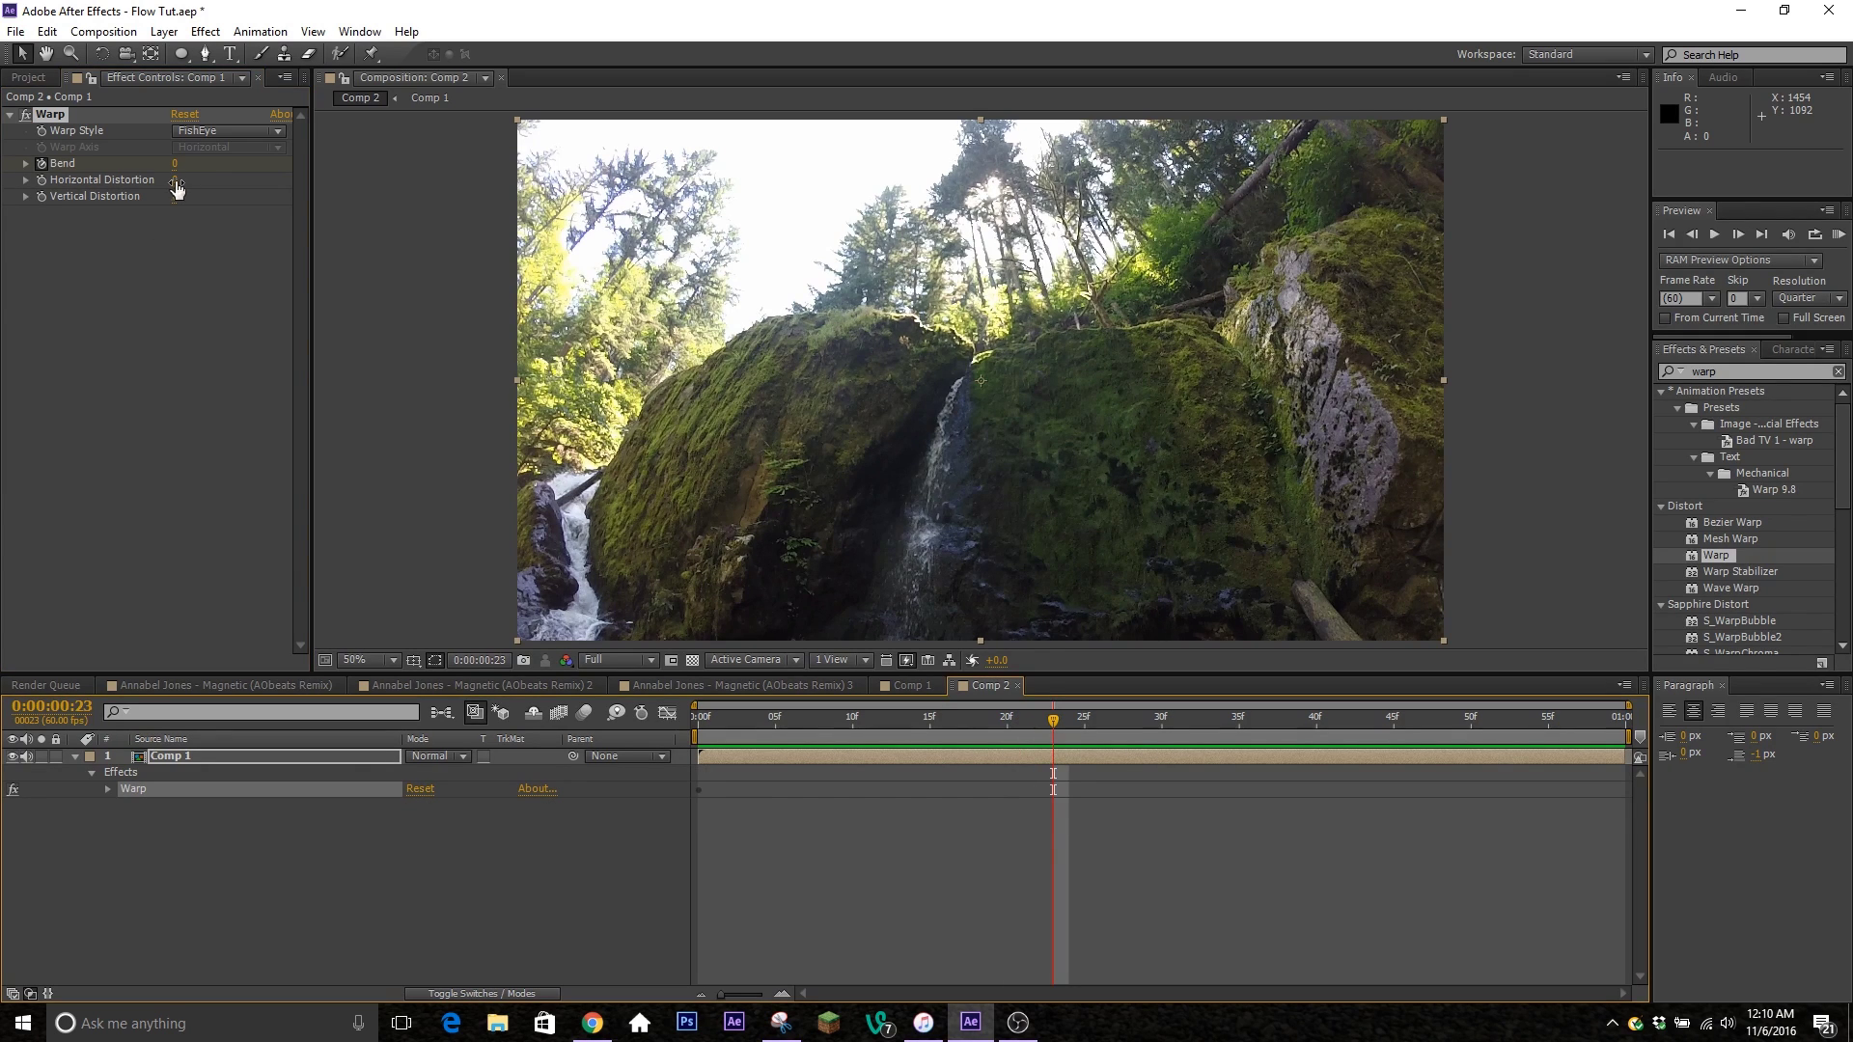
left_click_drag(175, 163, 4, 235)
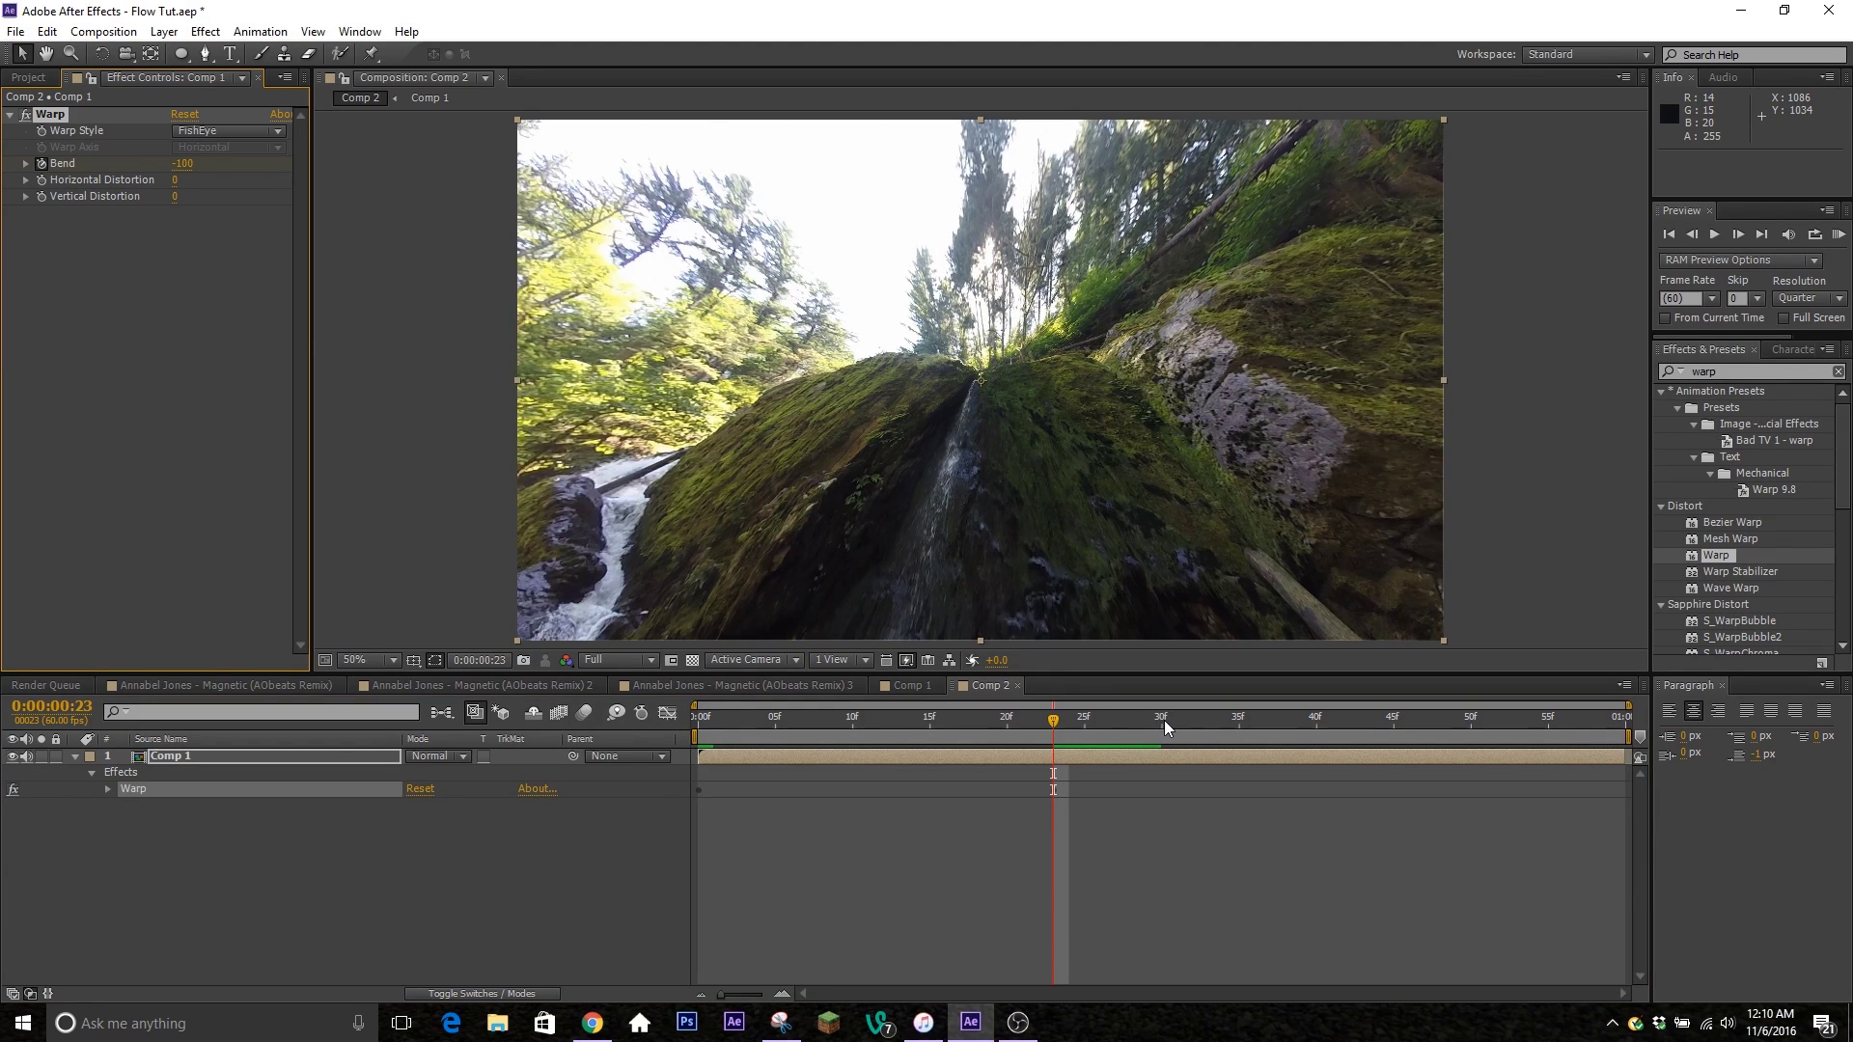
left_click_drag(1109, 724, 1162, 739)
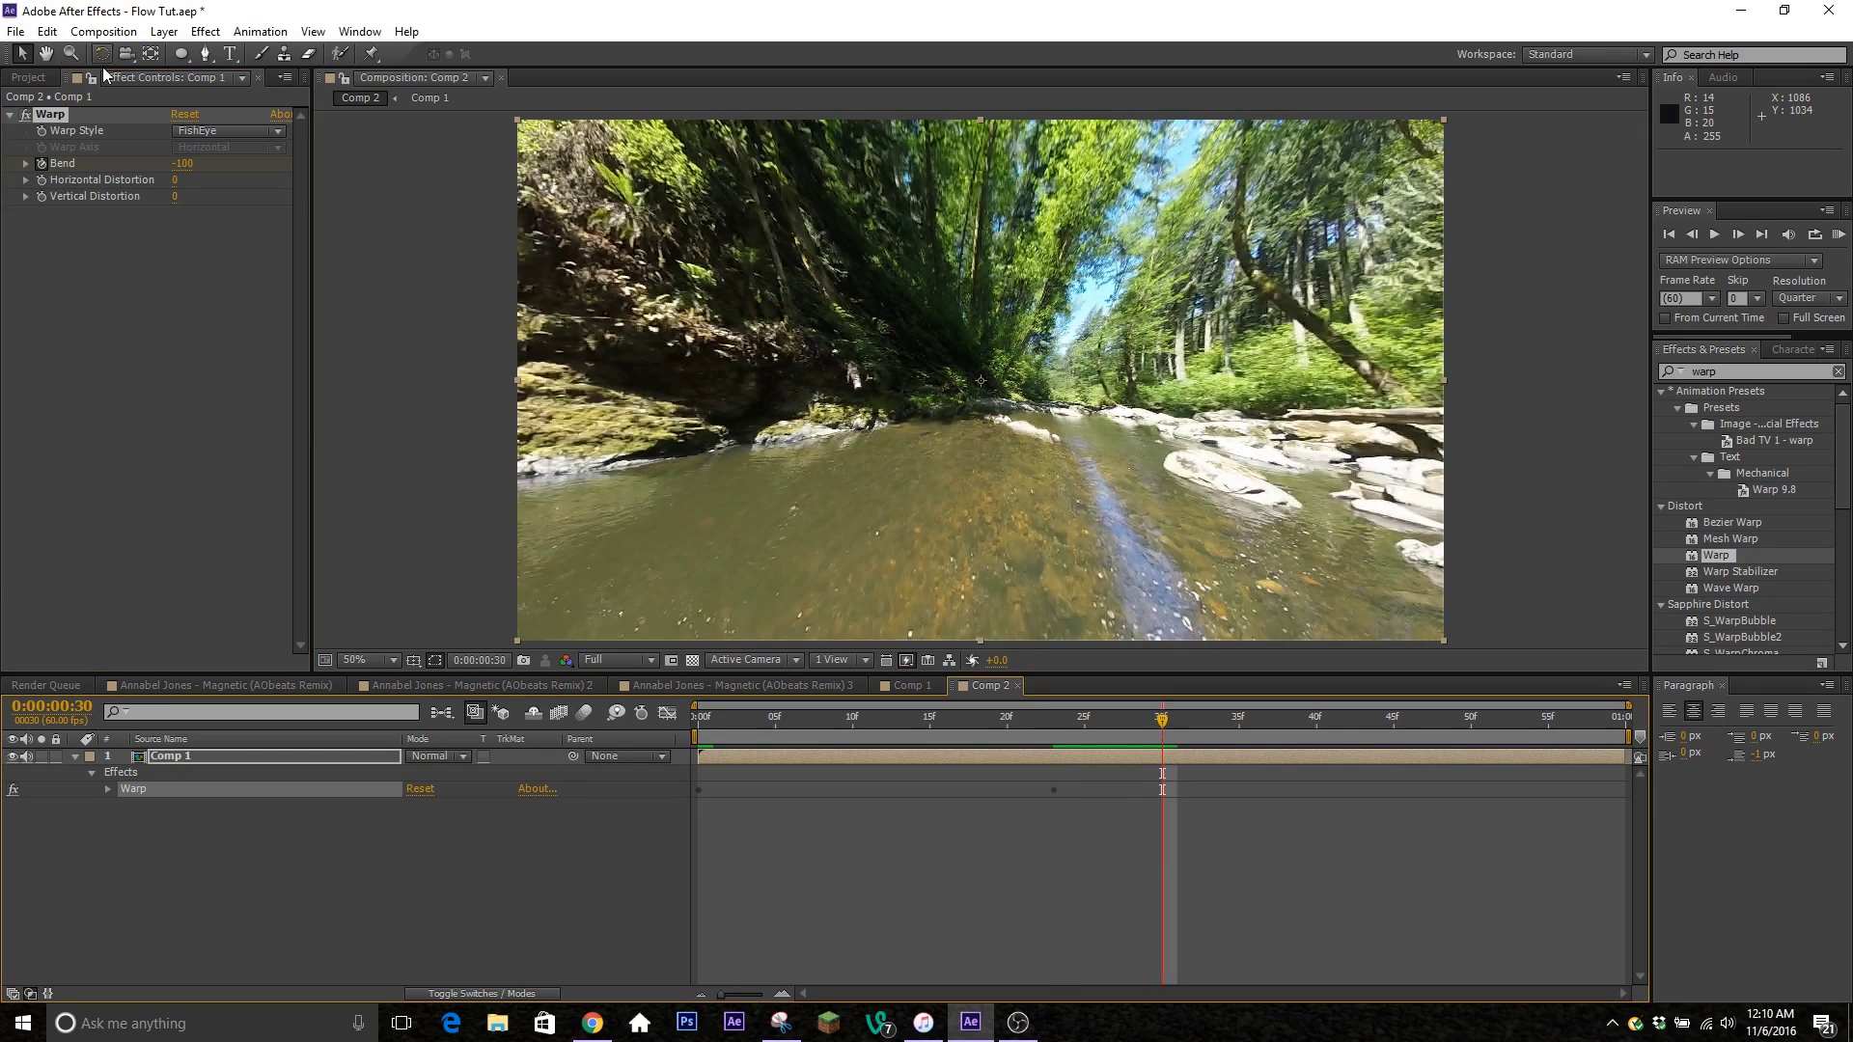
left_click(182, 164)
type("0")
key("Return")
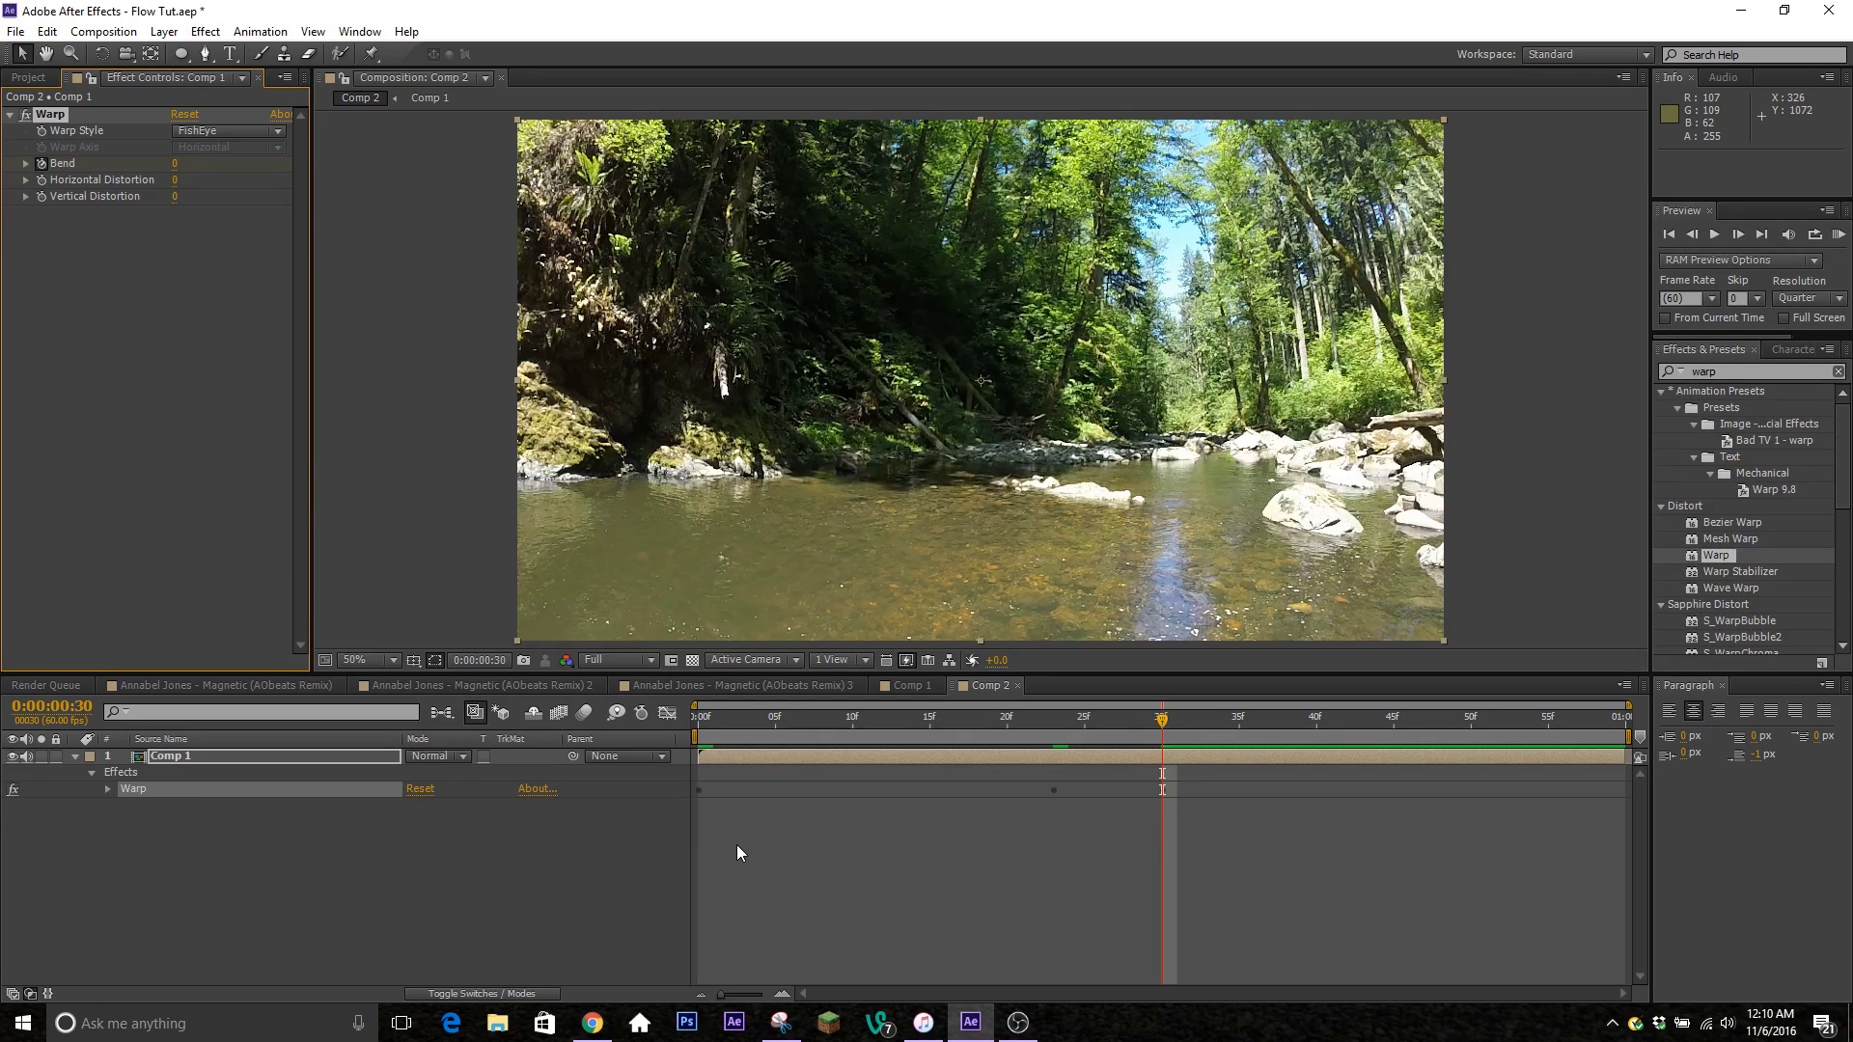
Show the Bend curve in the Graph Editor and apply Easy Ease to all its keyframes.
key("u")
left_click(667, 712)
left_click_drag(1224, 755, 690, 951)
left_click(1338, 975)
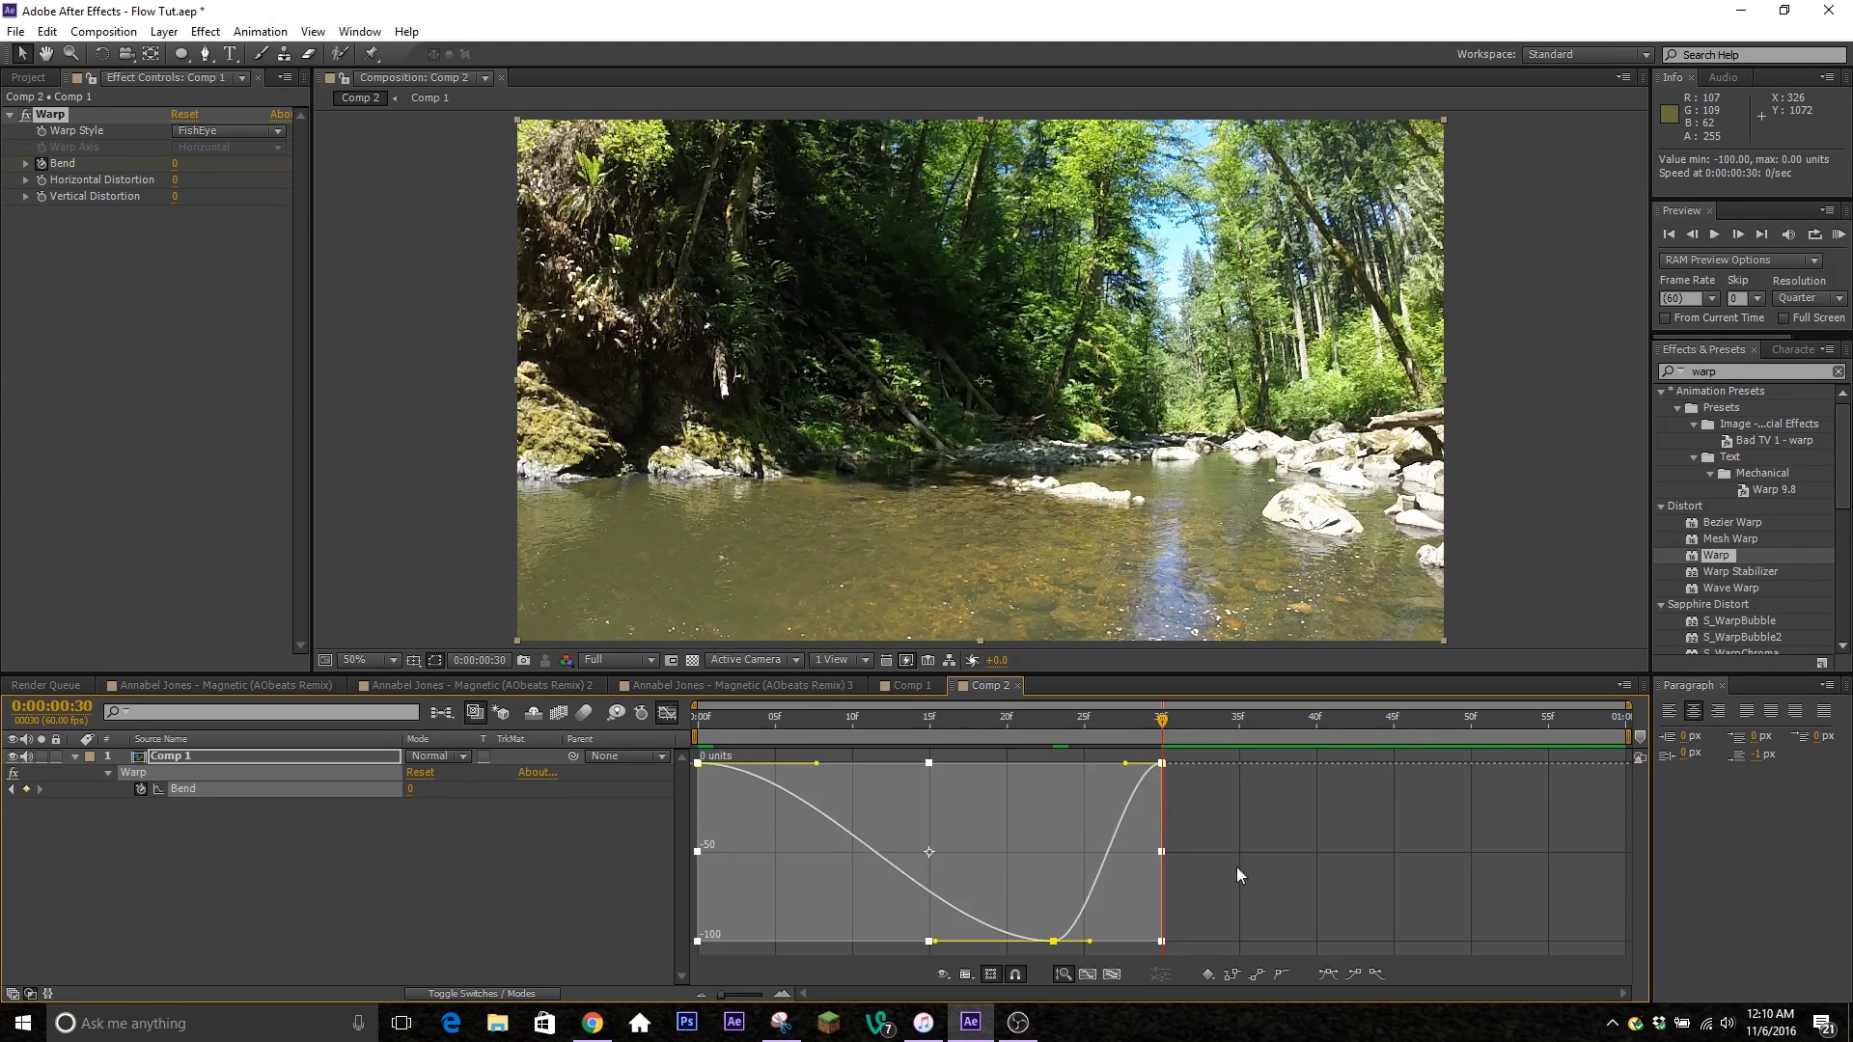
left_click(1222, 853)
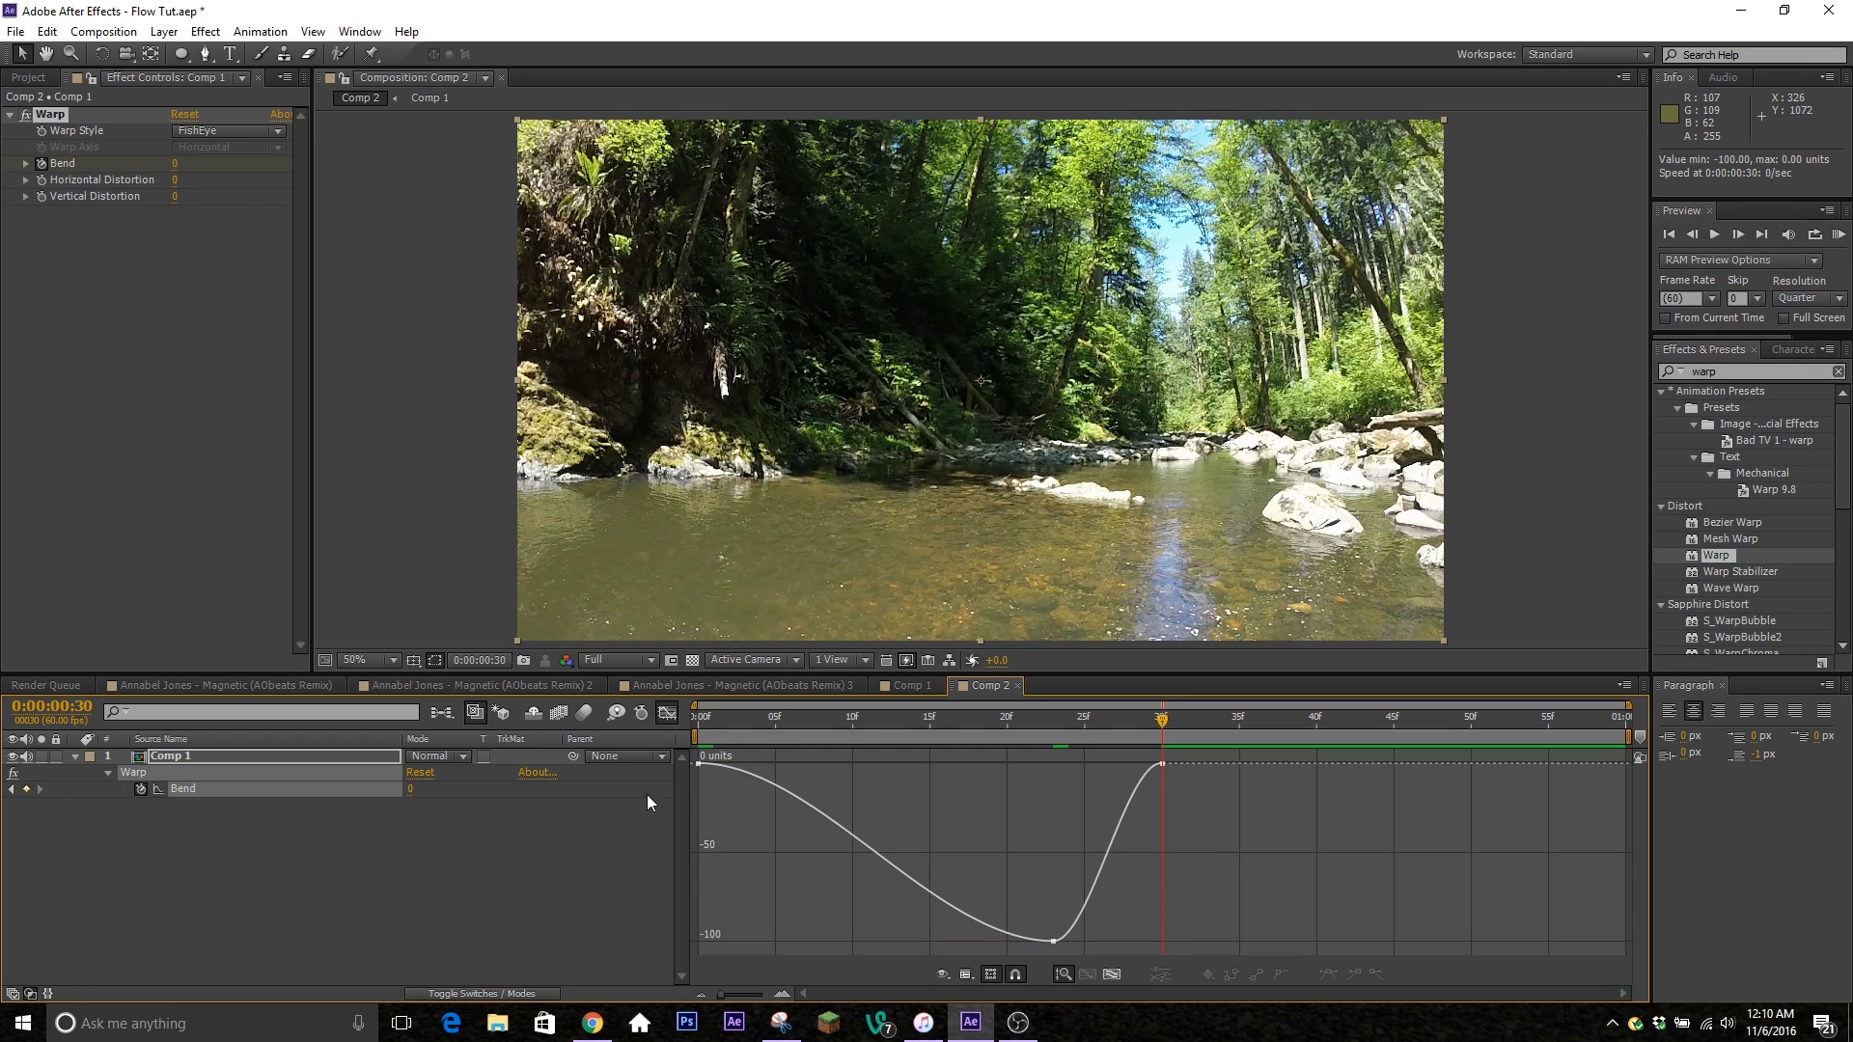
Lengthen the first keyframe's ease and make the curve rise steeply from 23f into 30f.
left_click(699, 764)
left_click_drag(818, 765, 1004, 763)
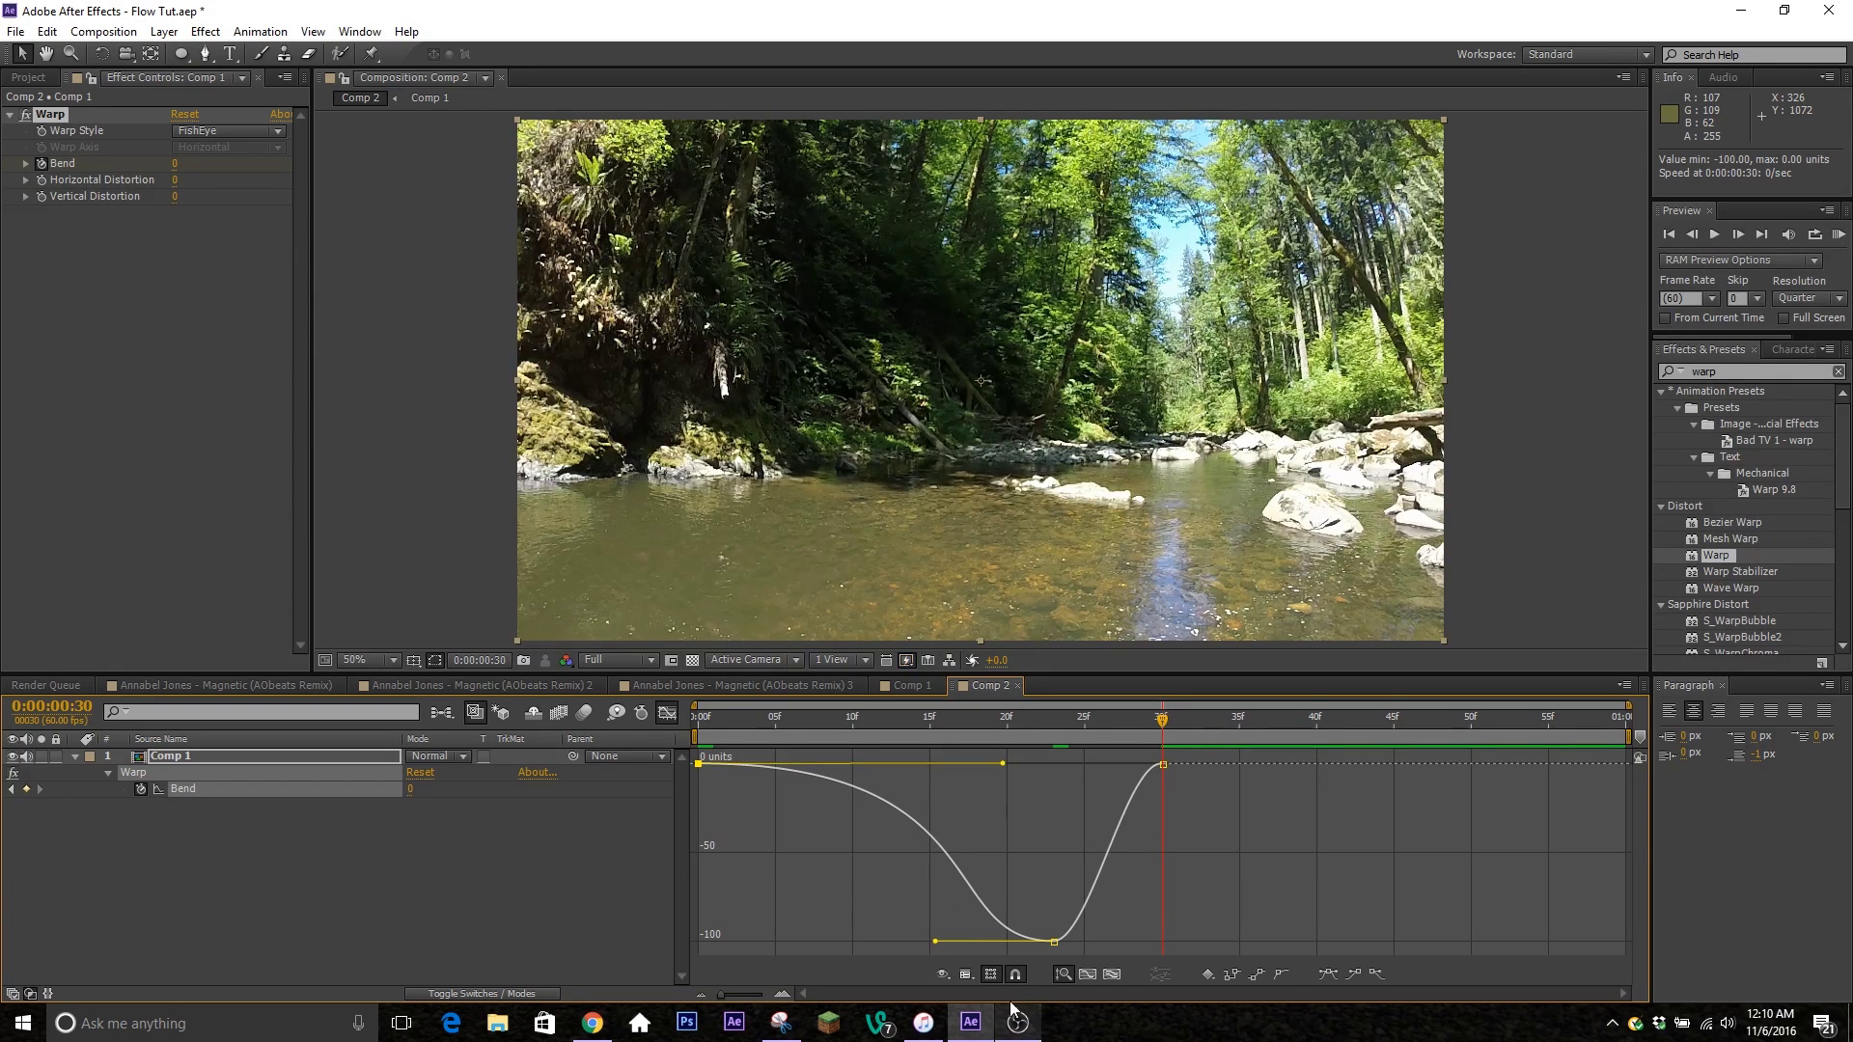
mouse_move(935, 943)
left_mouse_down()
mouse_move(1102, 775)
mouse_move(953, 948)
mouse_move(928, 942)
left_mouse_up()
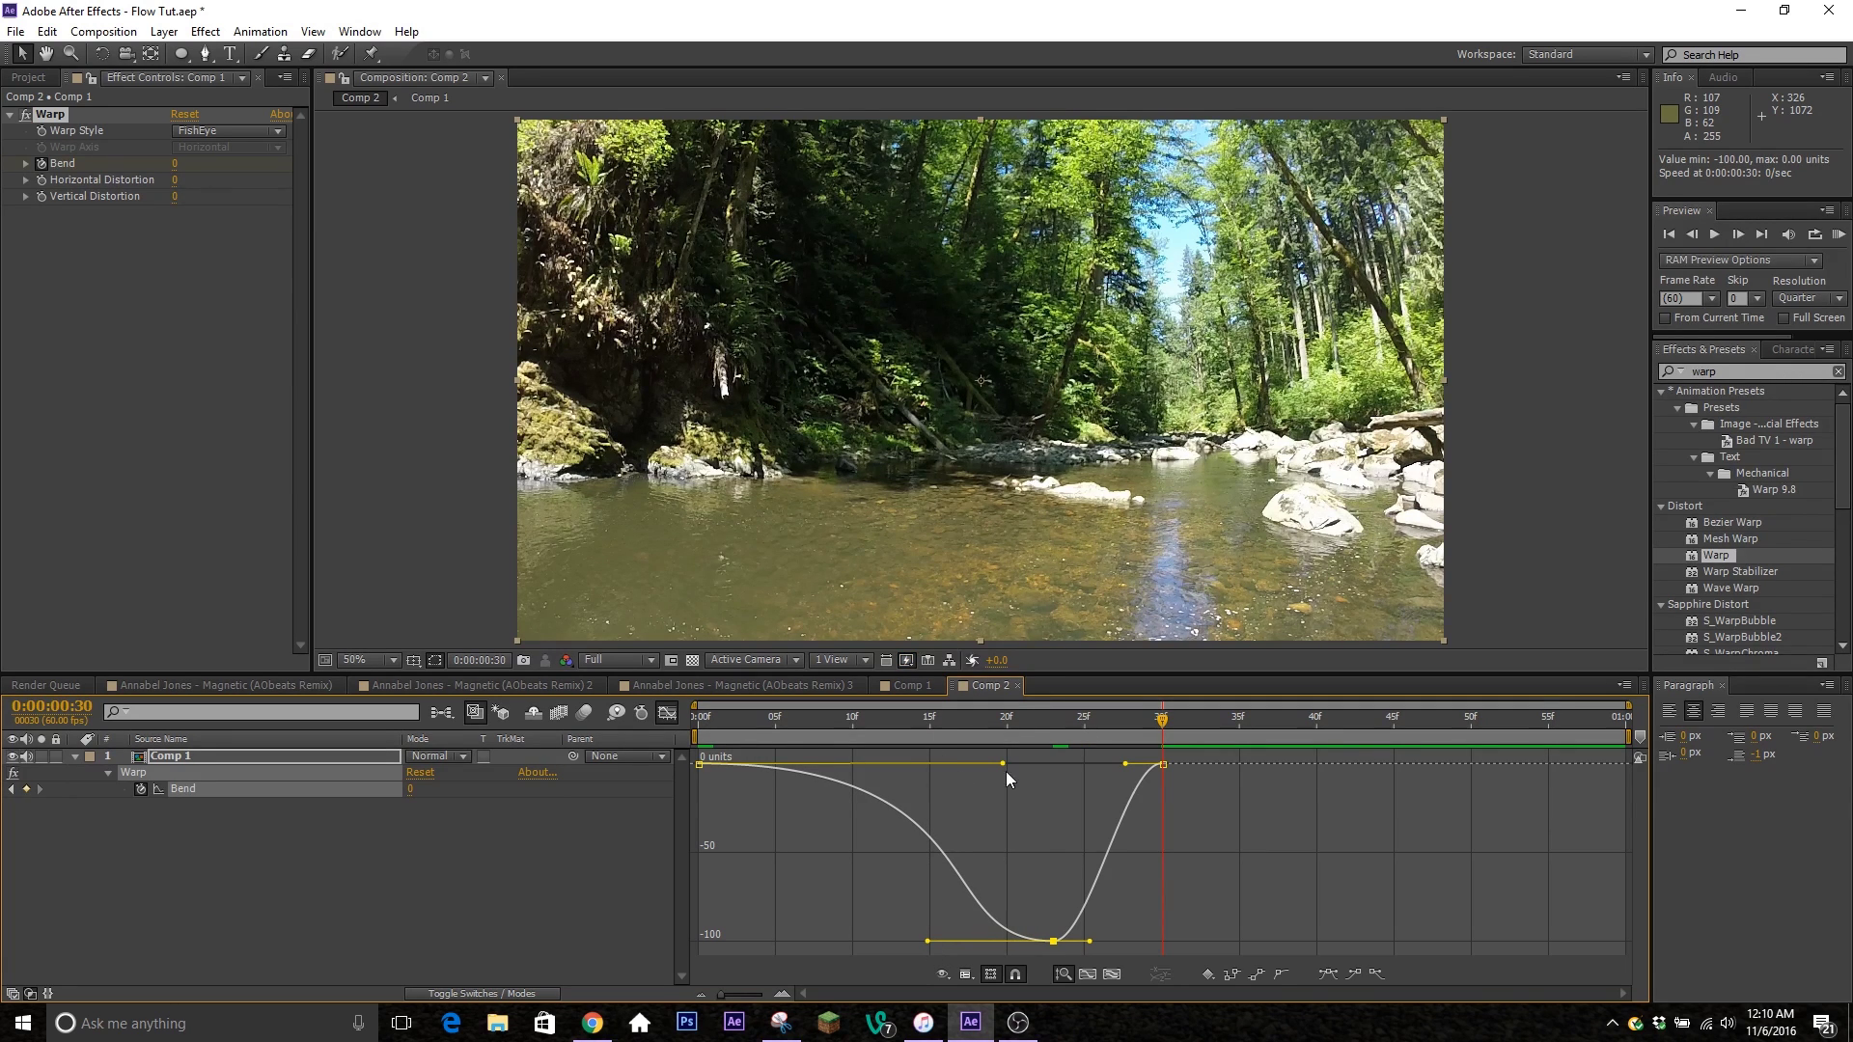
mouse_move(1003, 765)
left_mouse_down()
mouse_move(1050, 769)
mouse_move(1035, 764)
left_mouse_up()
left_click_drag(935, 732, 1059, 794)
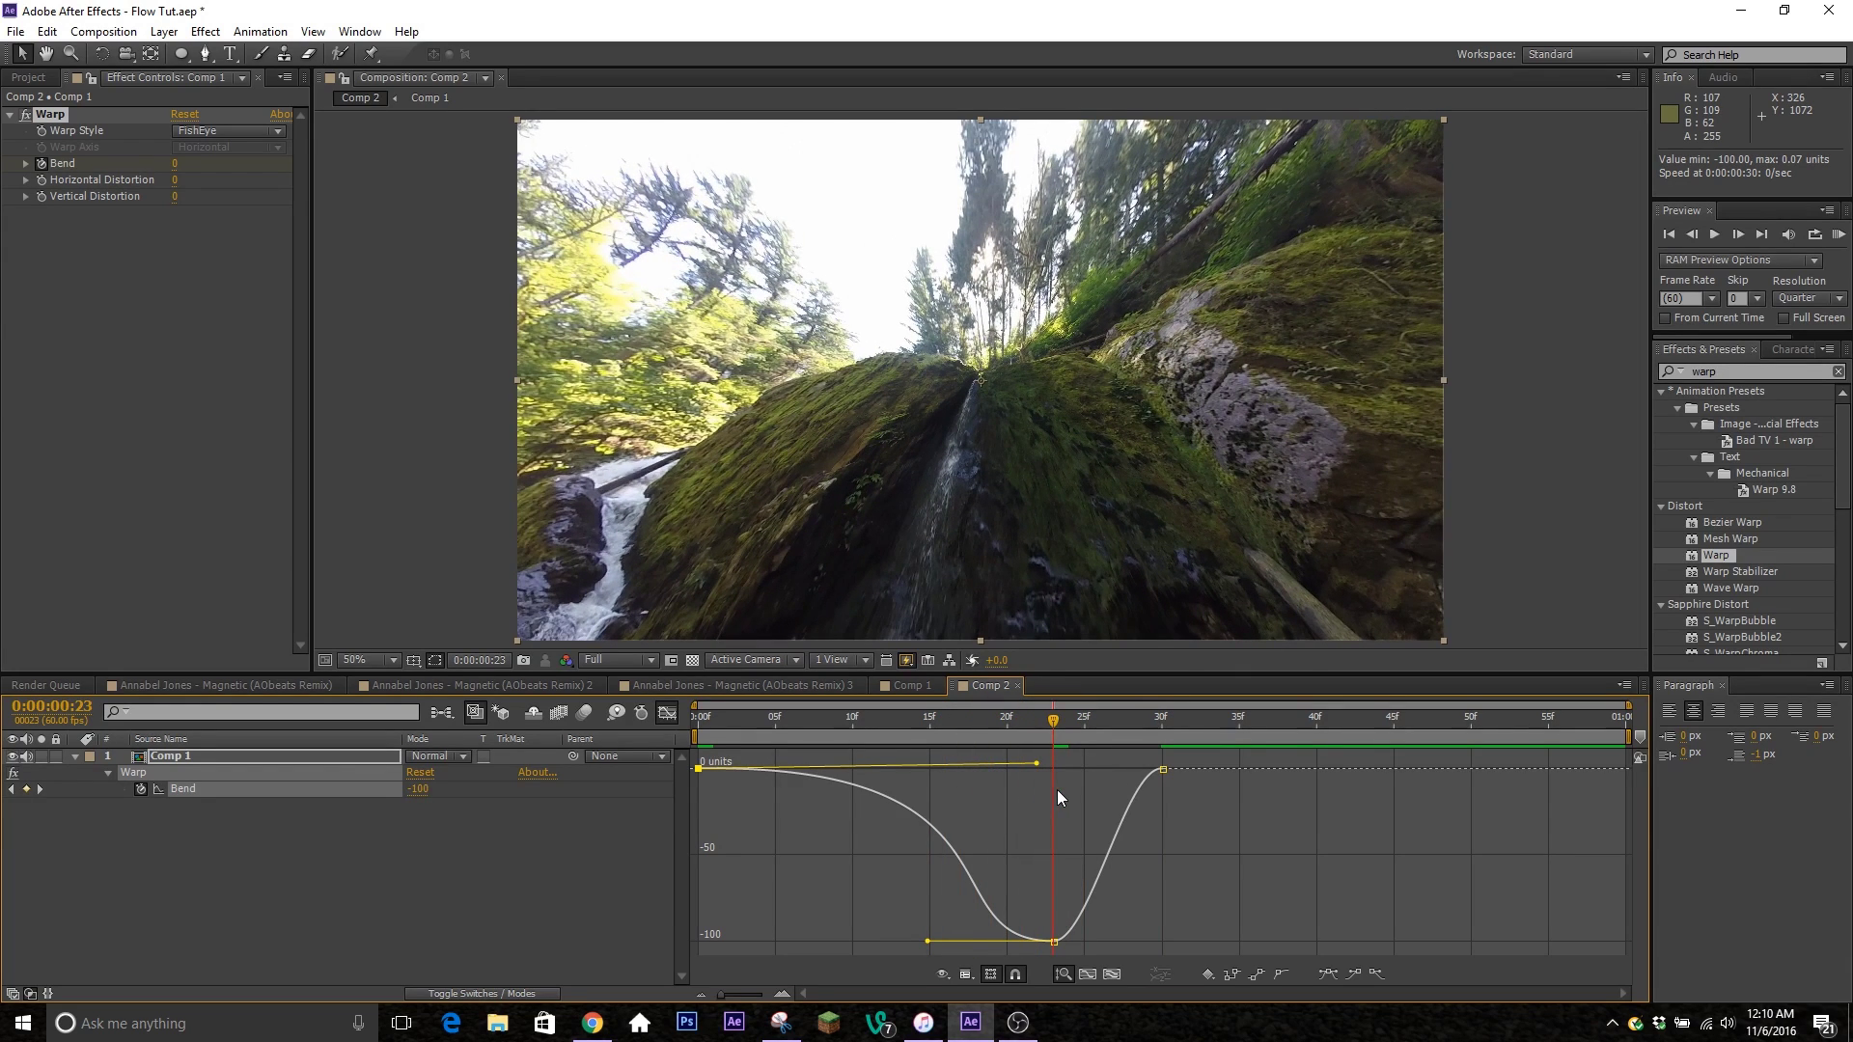
left_click(1055, 942)
left_click_drag(1125, 769, 1153, 937)
left_click_drag(882, 732, 1008, 801)
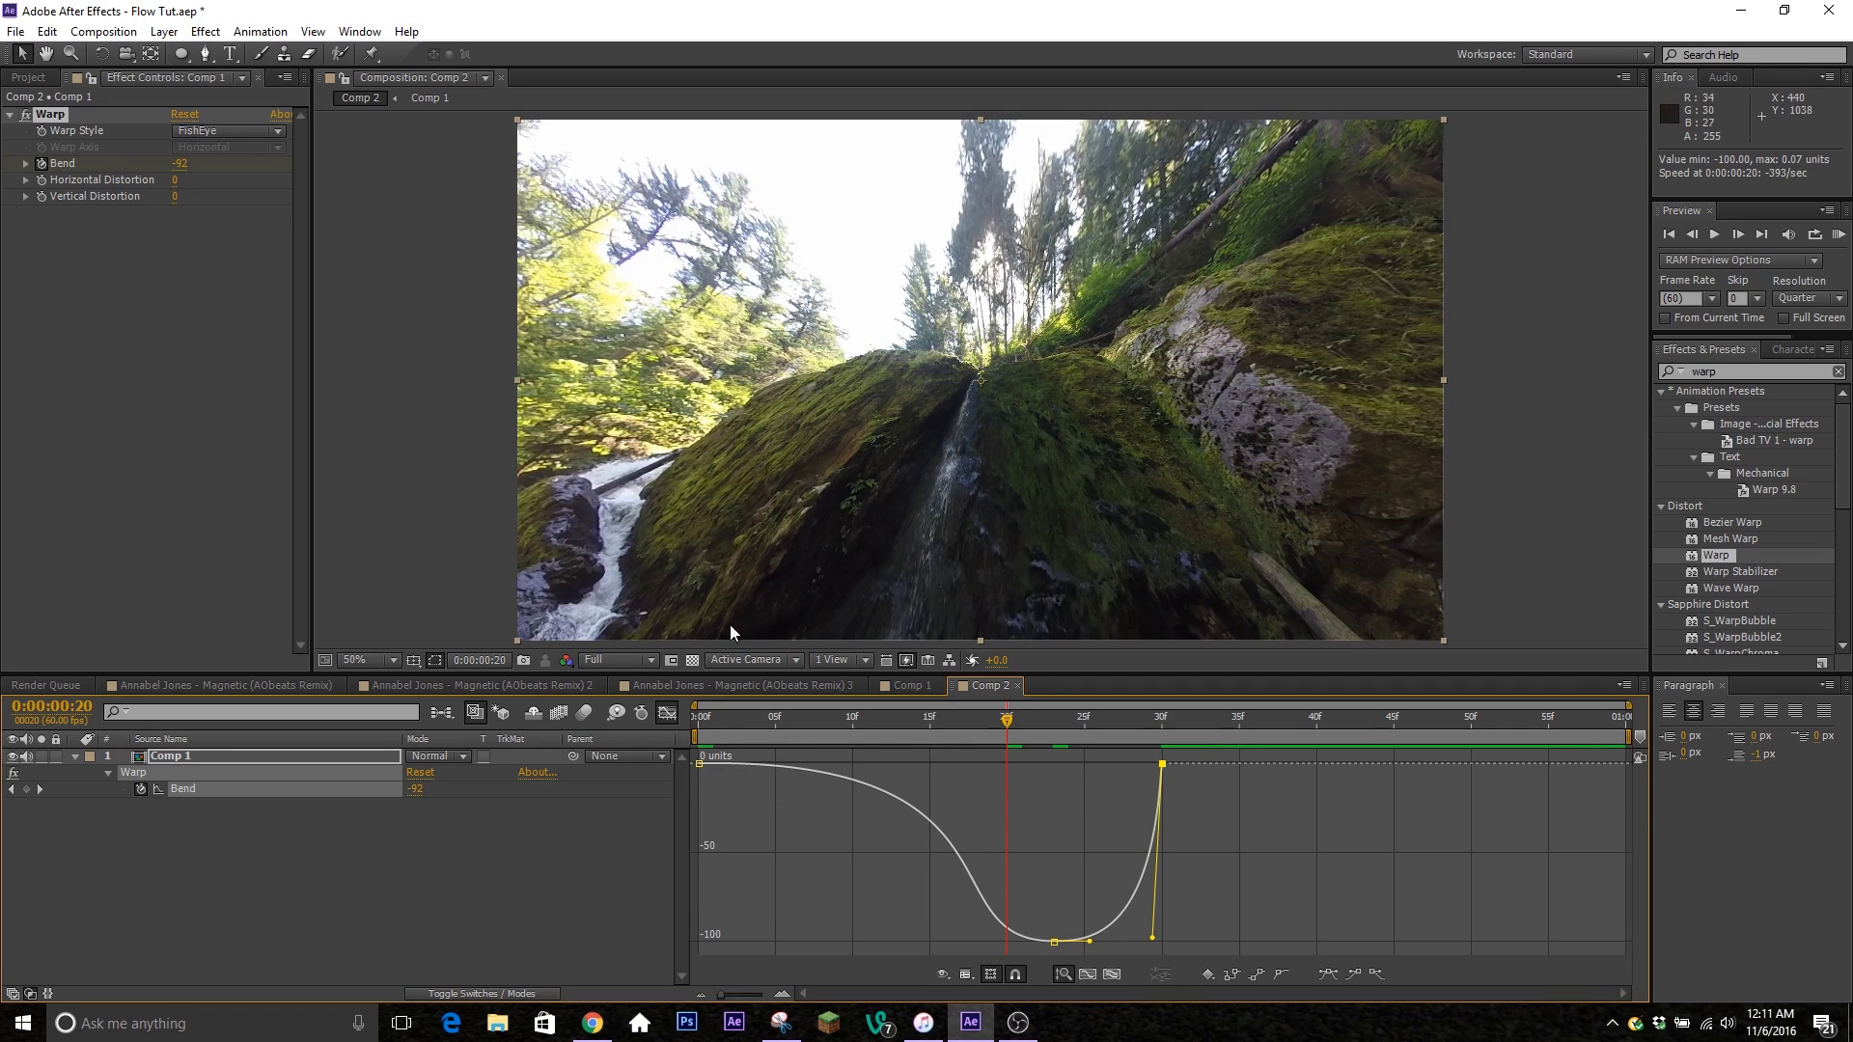
Preview the warp from the comp start, then return to the keyframe timeline view.
left_click_drag(730, 716, 627, 739)
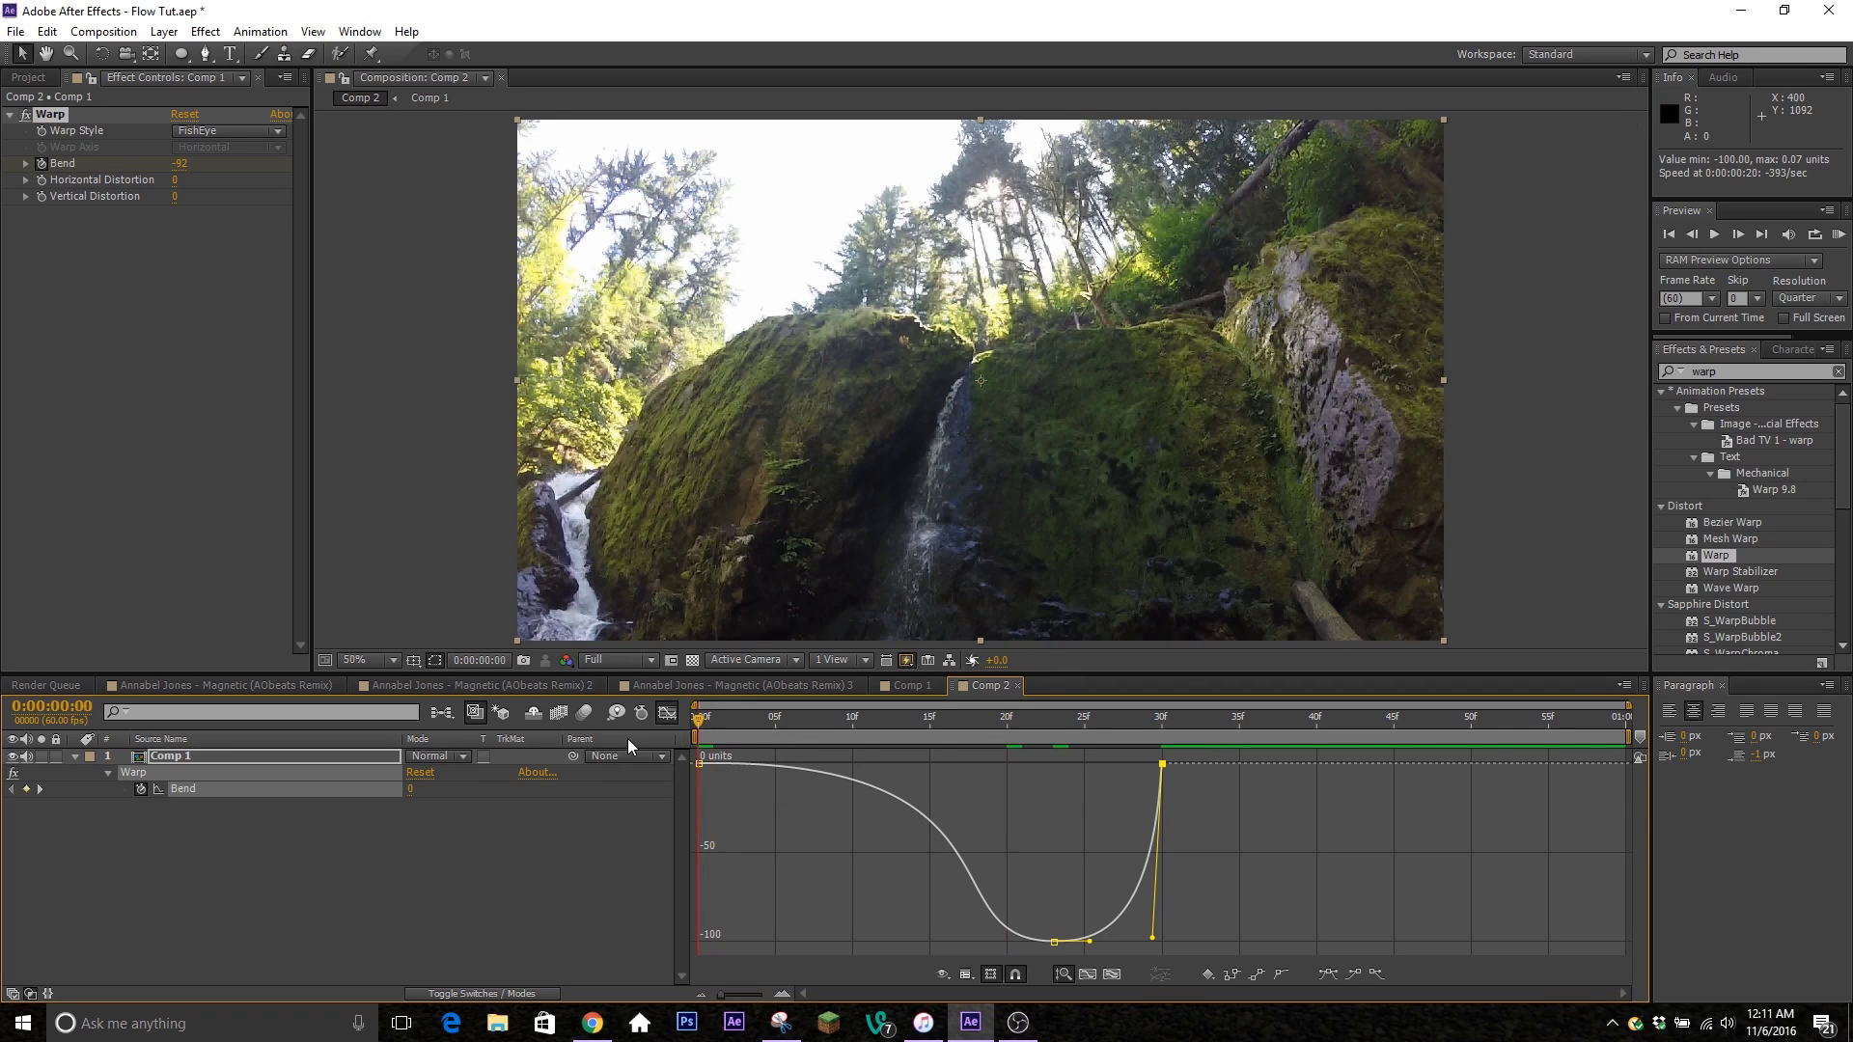
left_click(1839, 234)
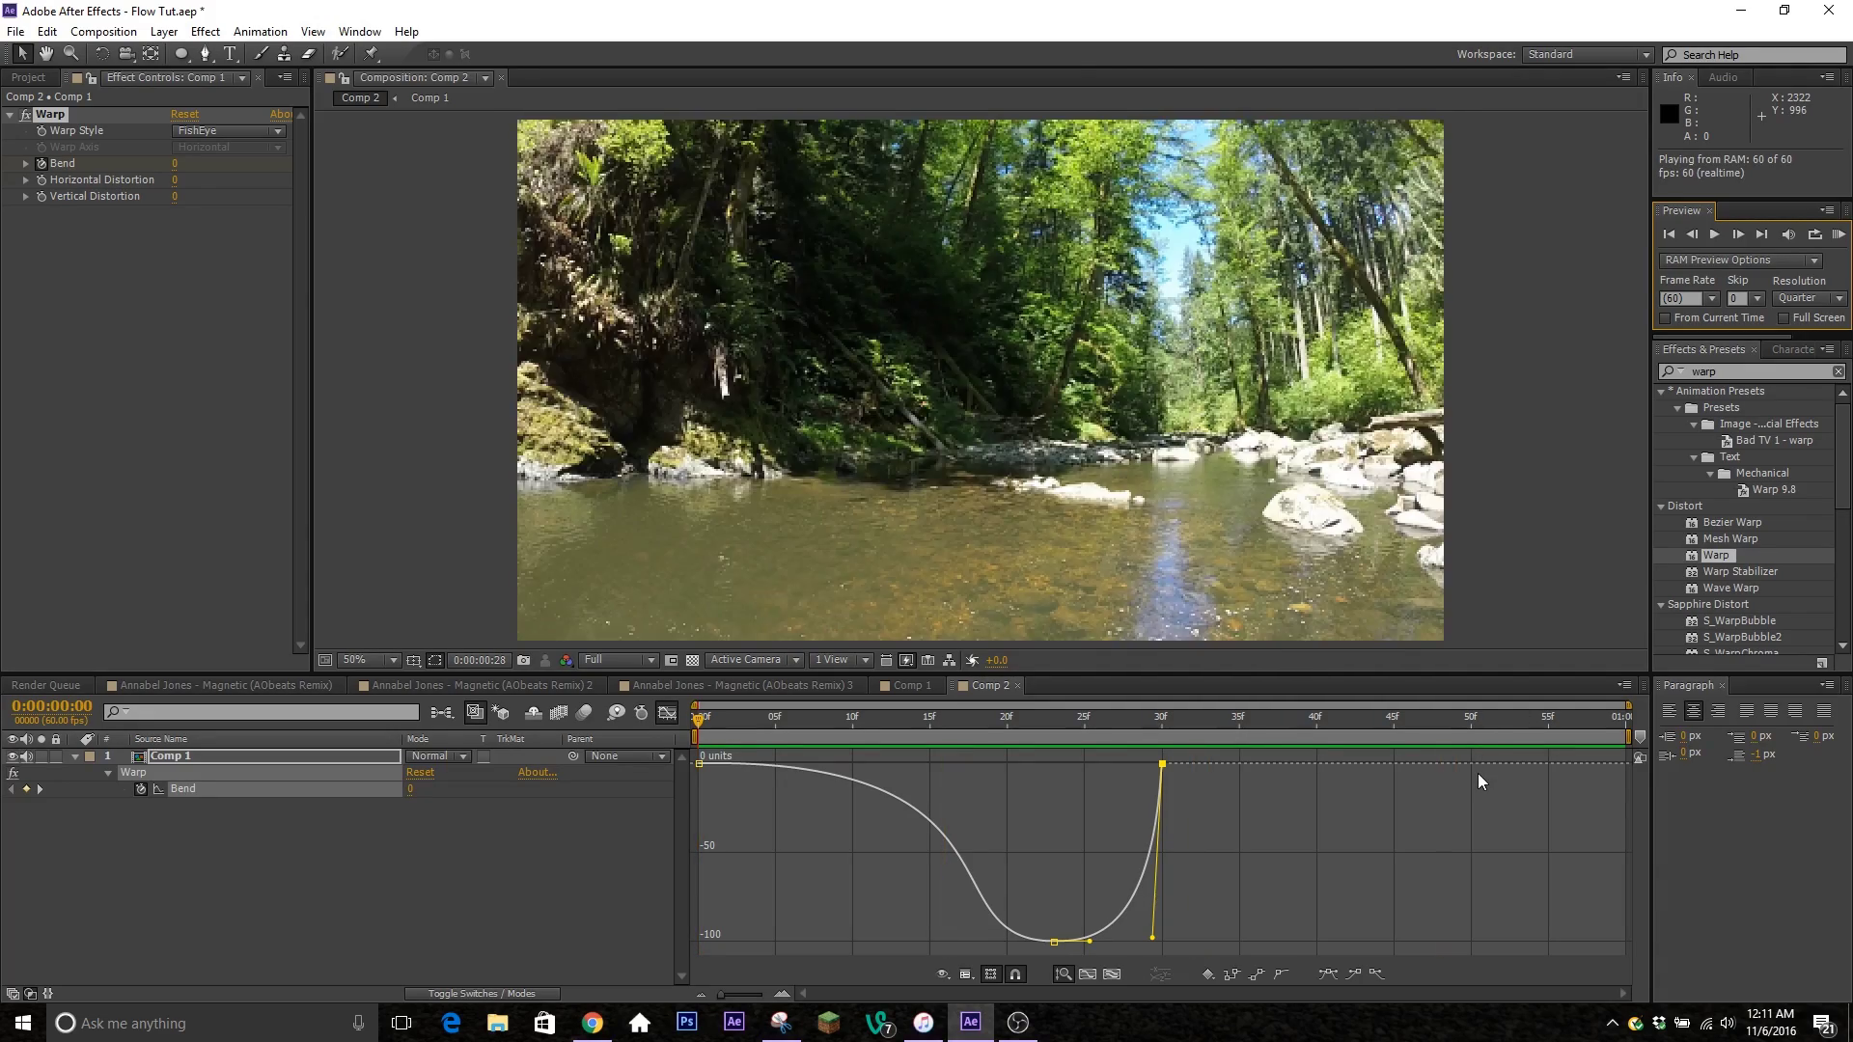
key("space")
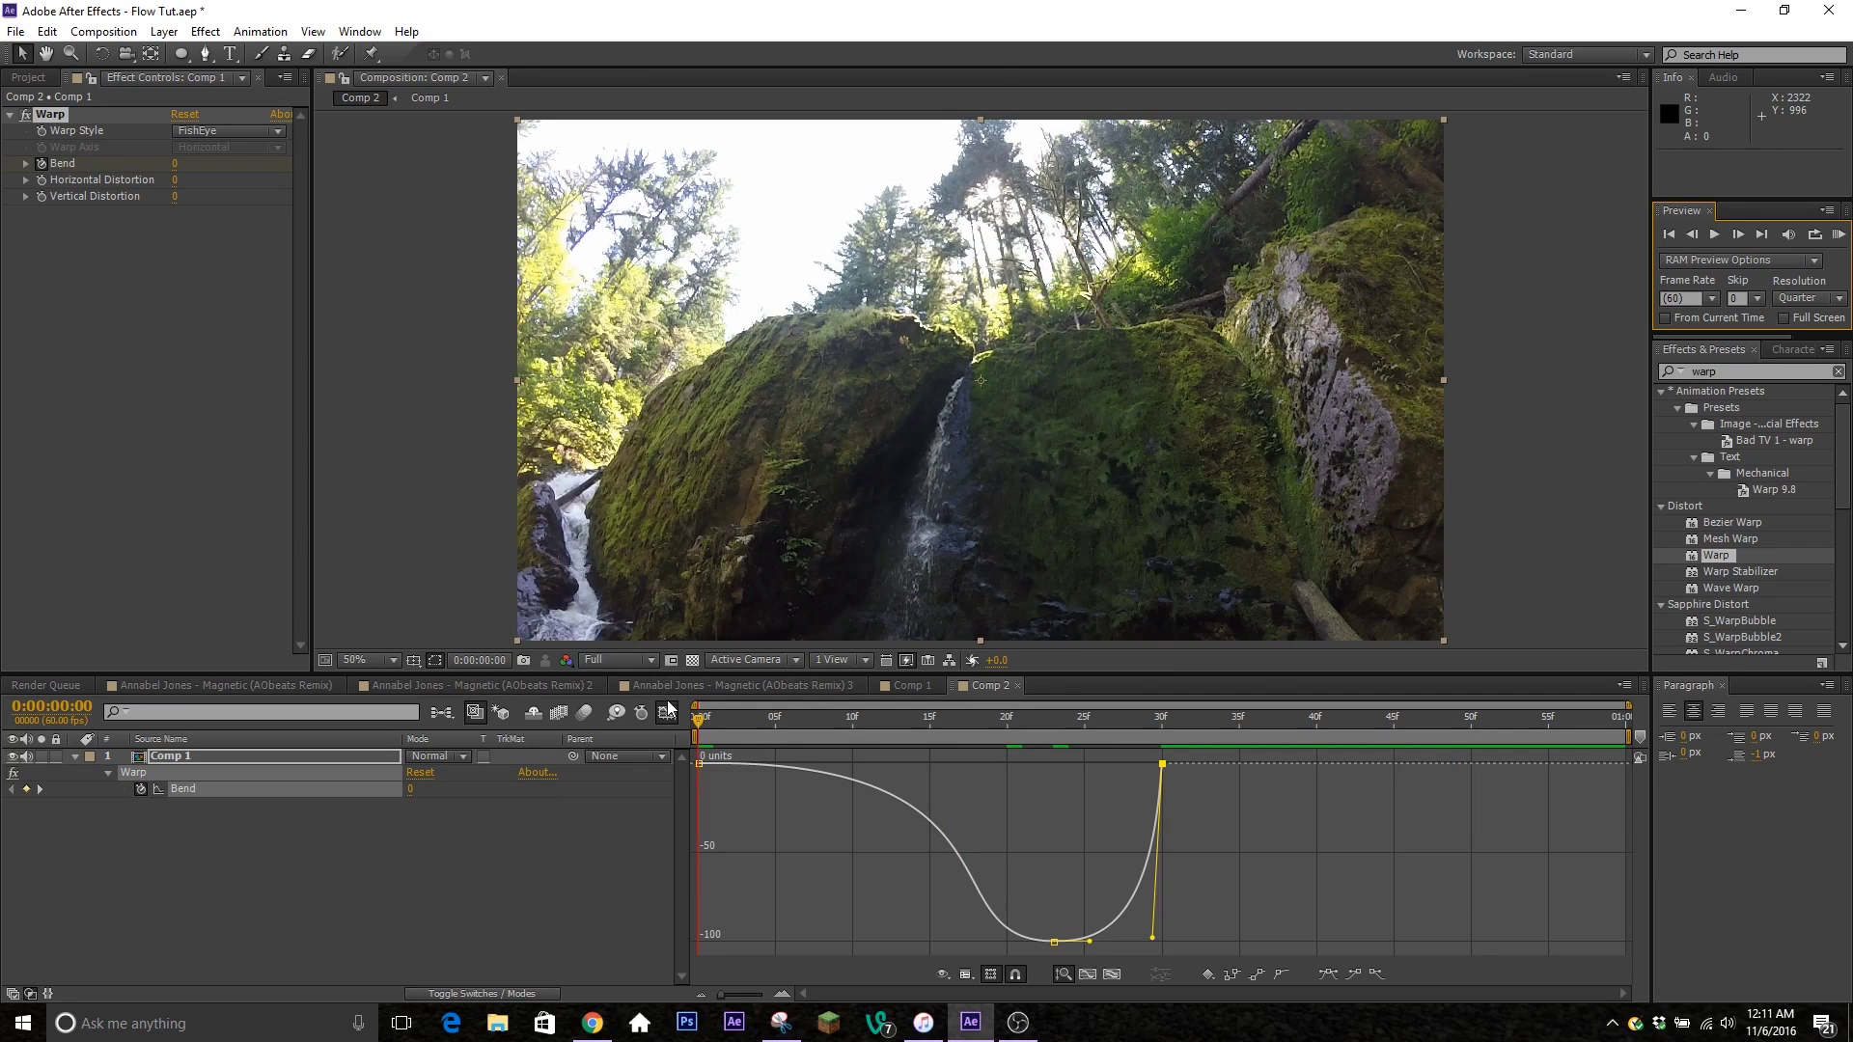
left_click(667, 712)
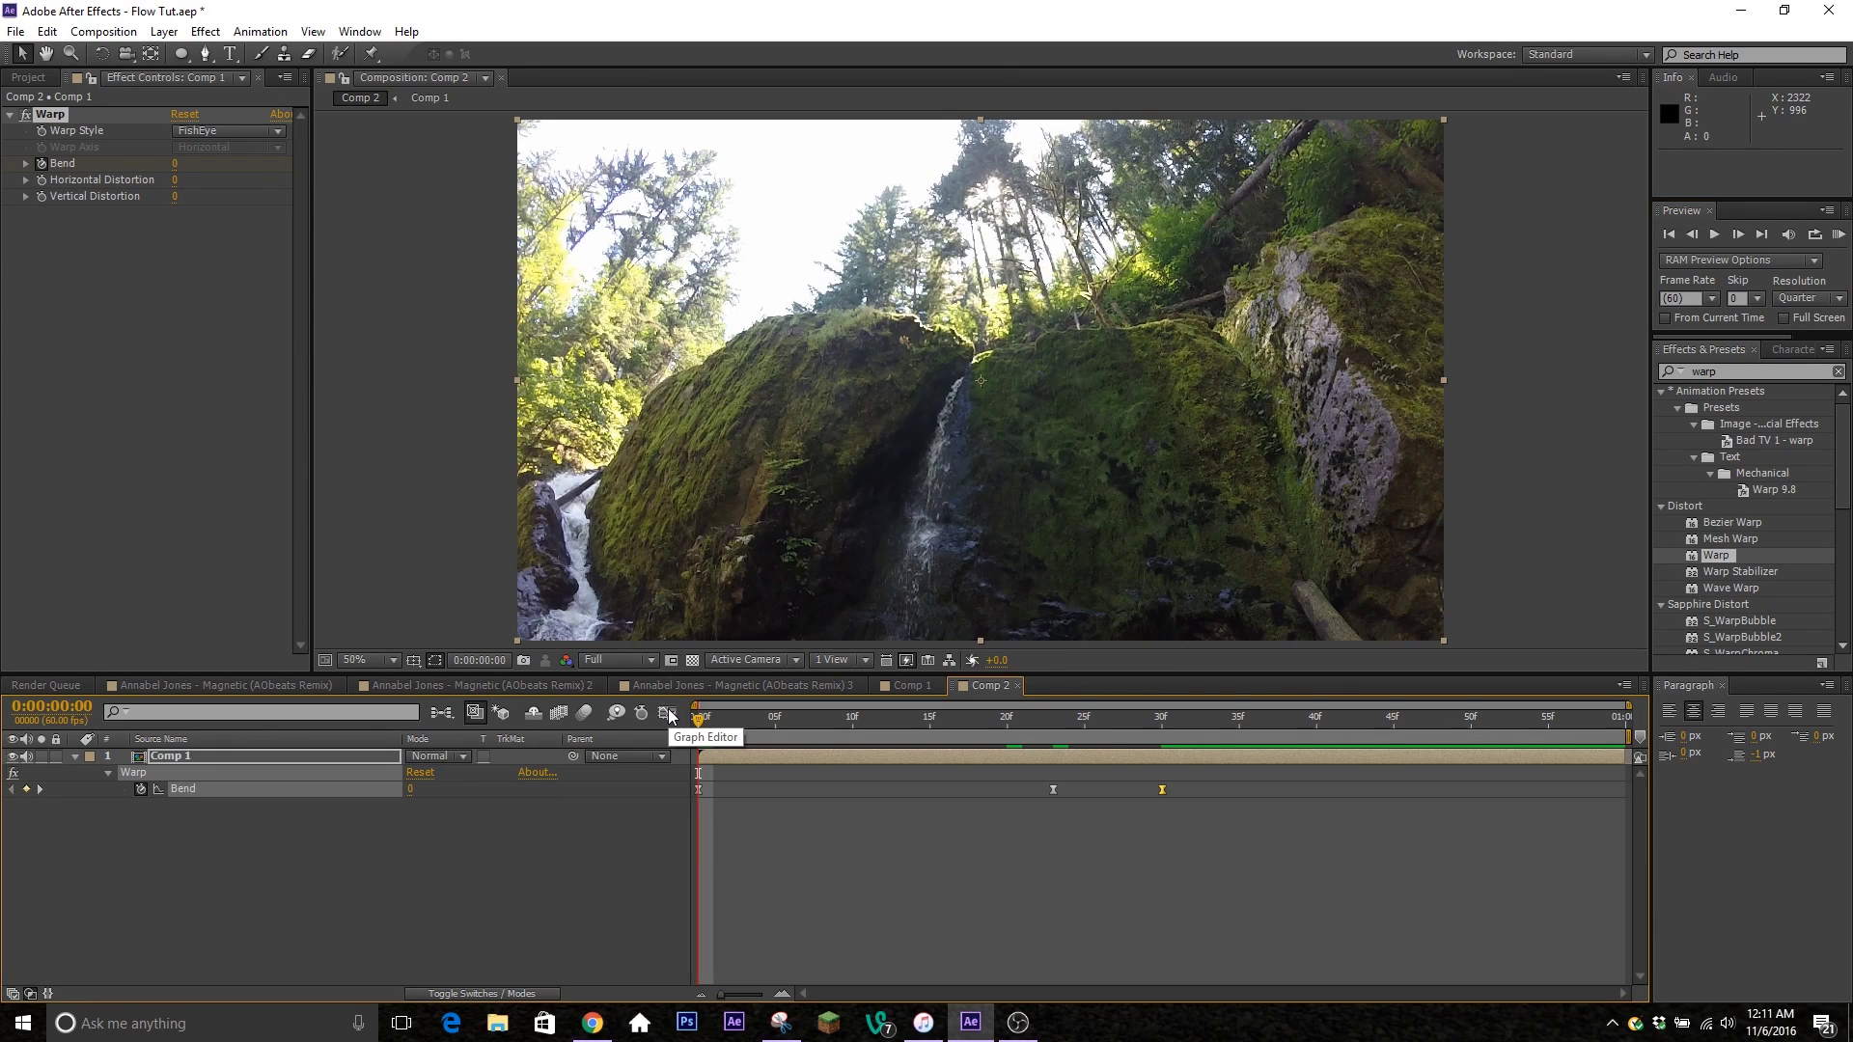
Preview again, then at 26f select the Warp effect and delete it.
left_click(1838, 235)
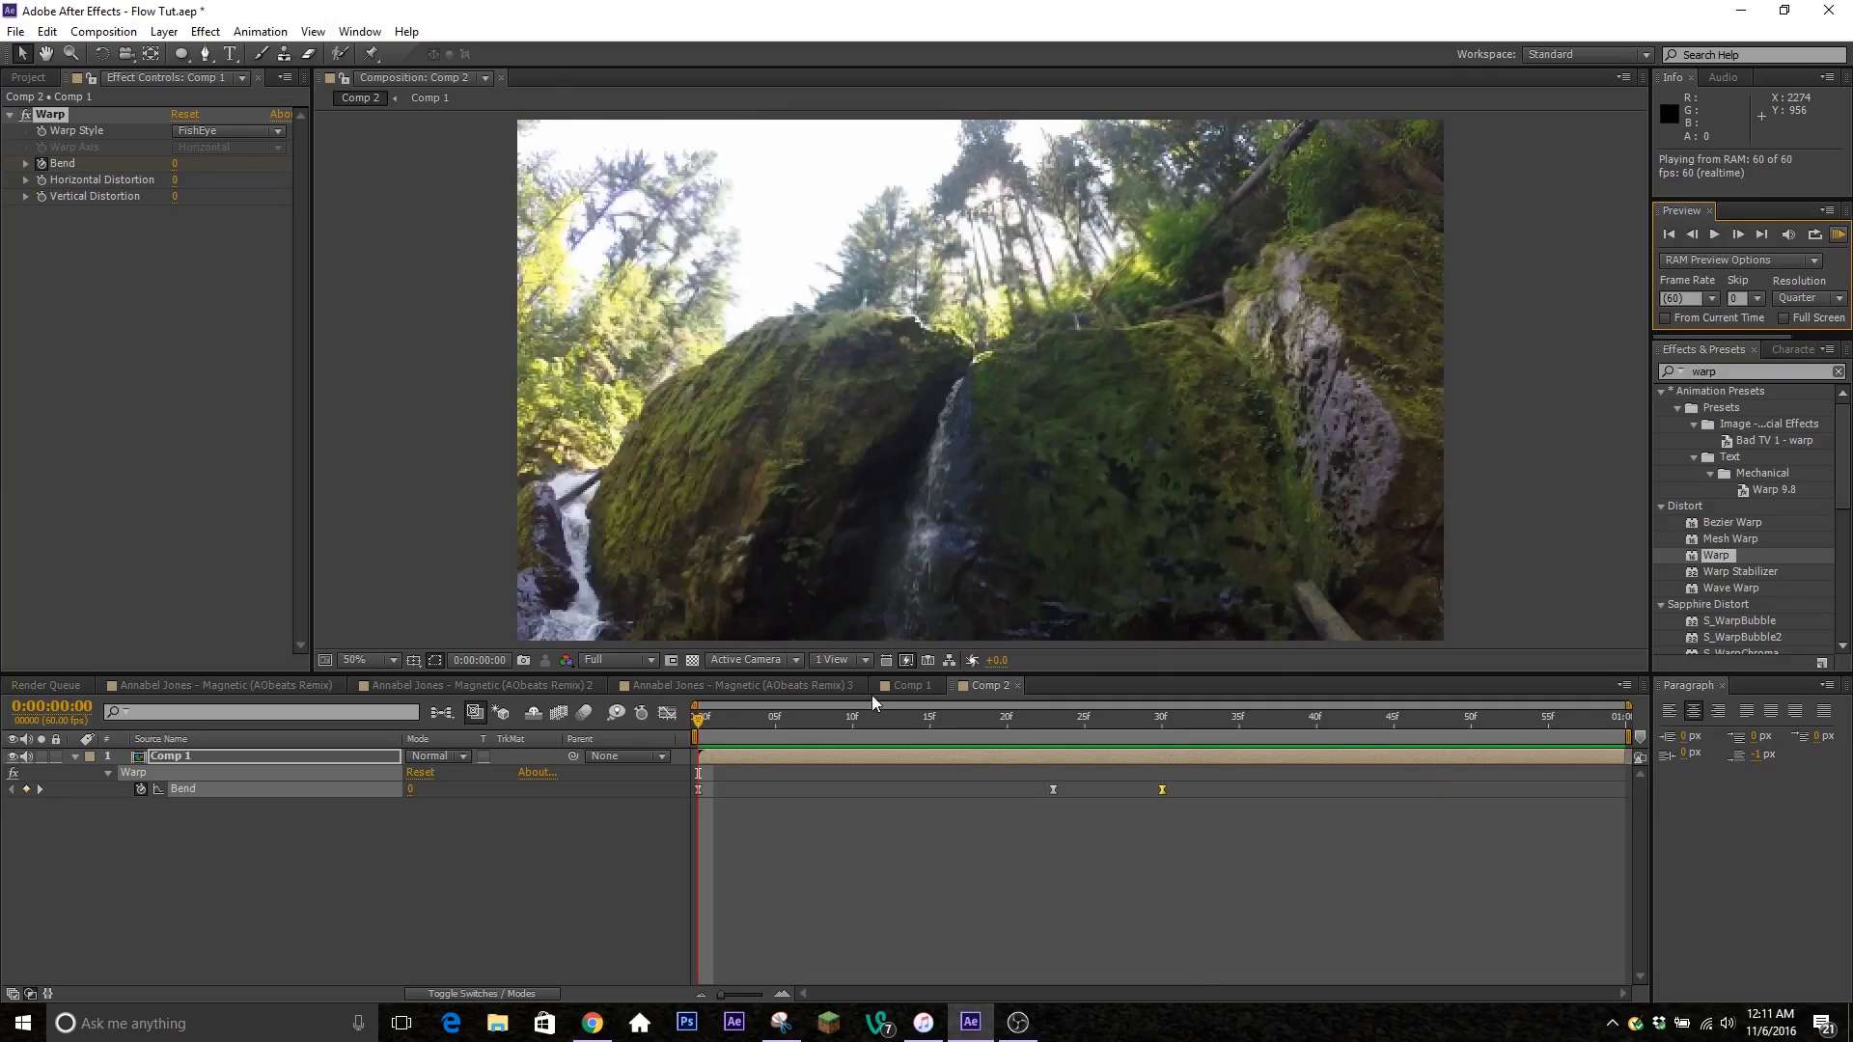
left_click(849, 819)
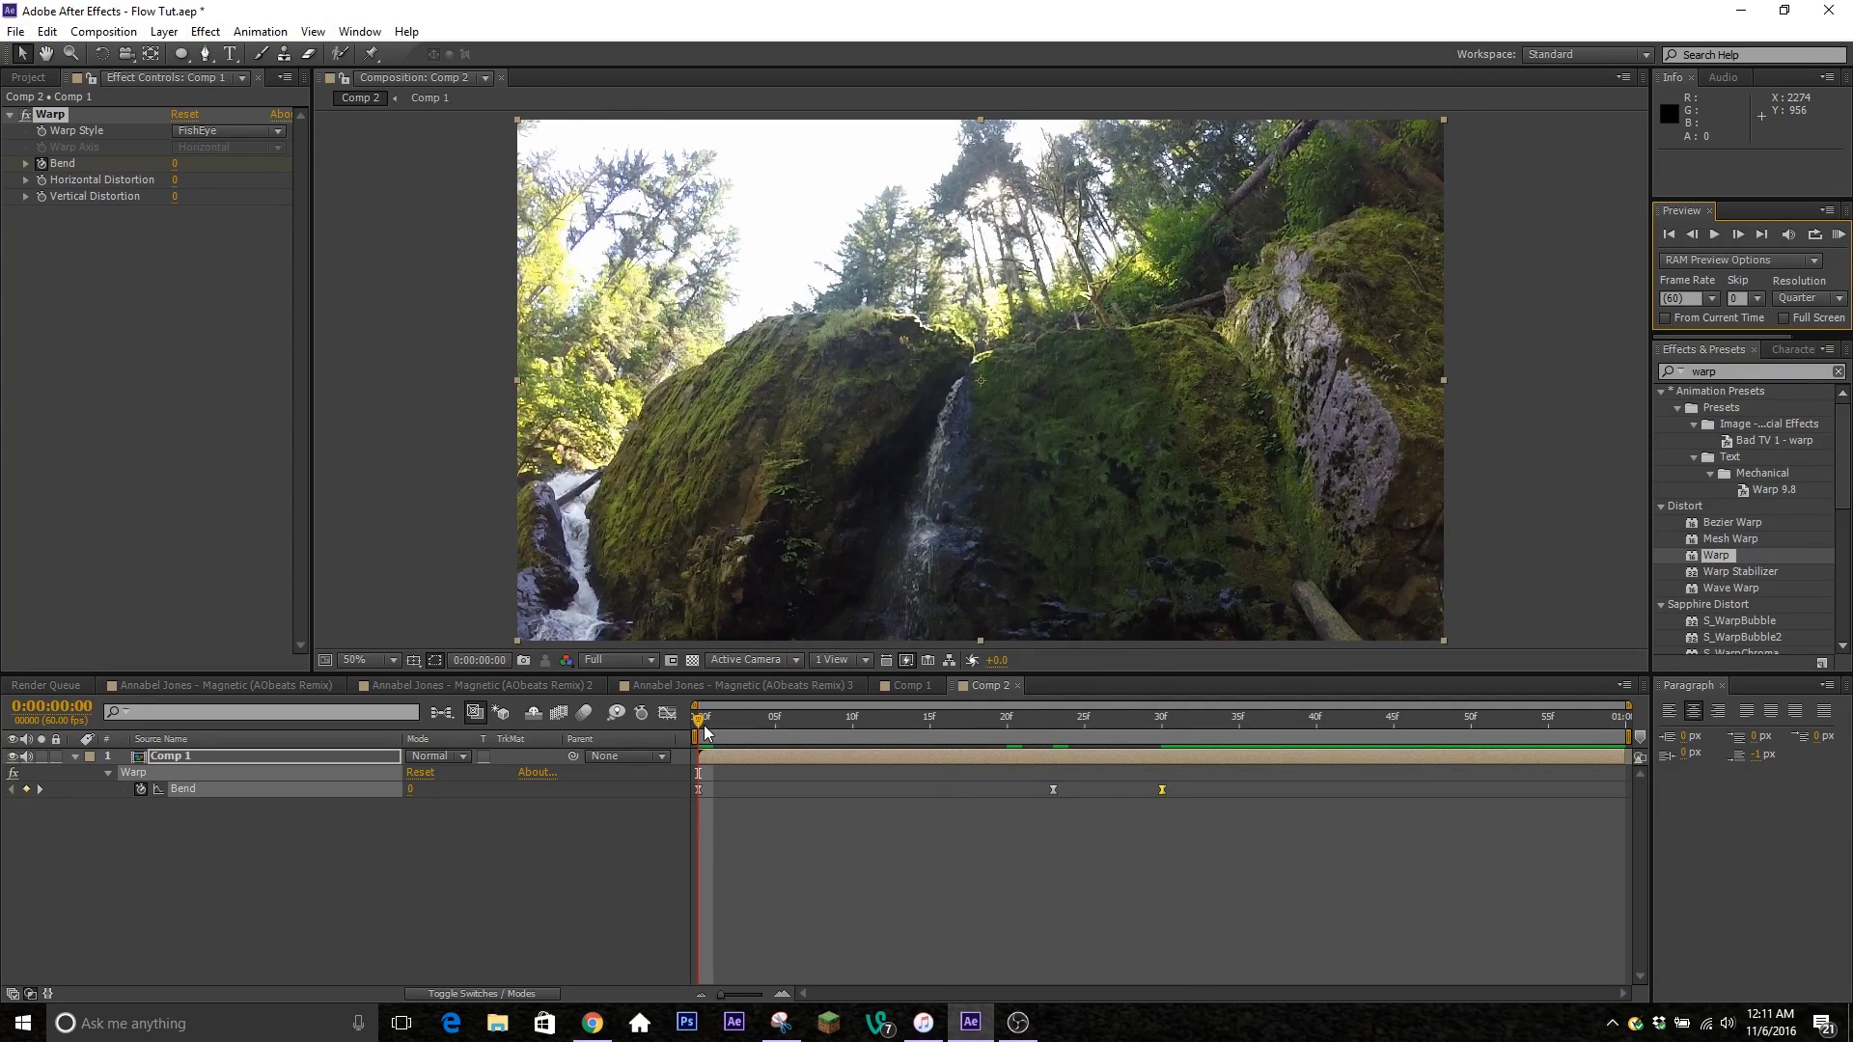
left_click_drag(702, 722, 1099, 722)
left_click(157, 791)
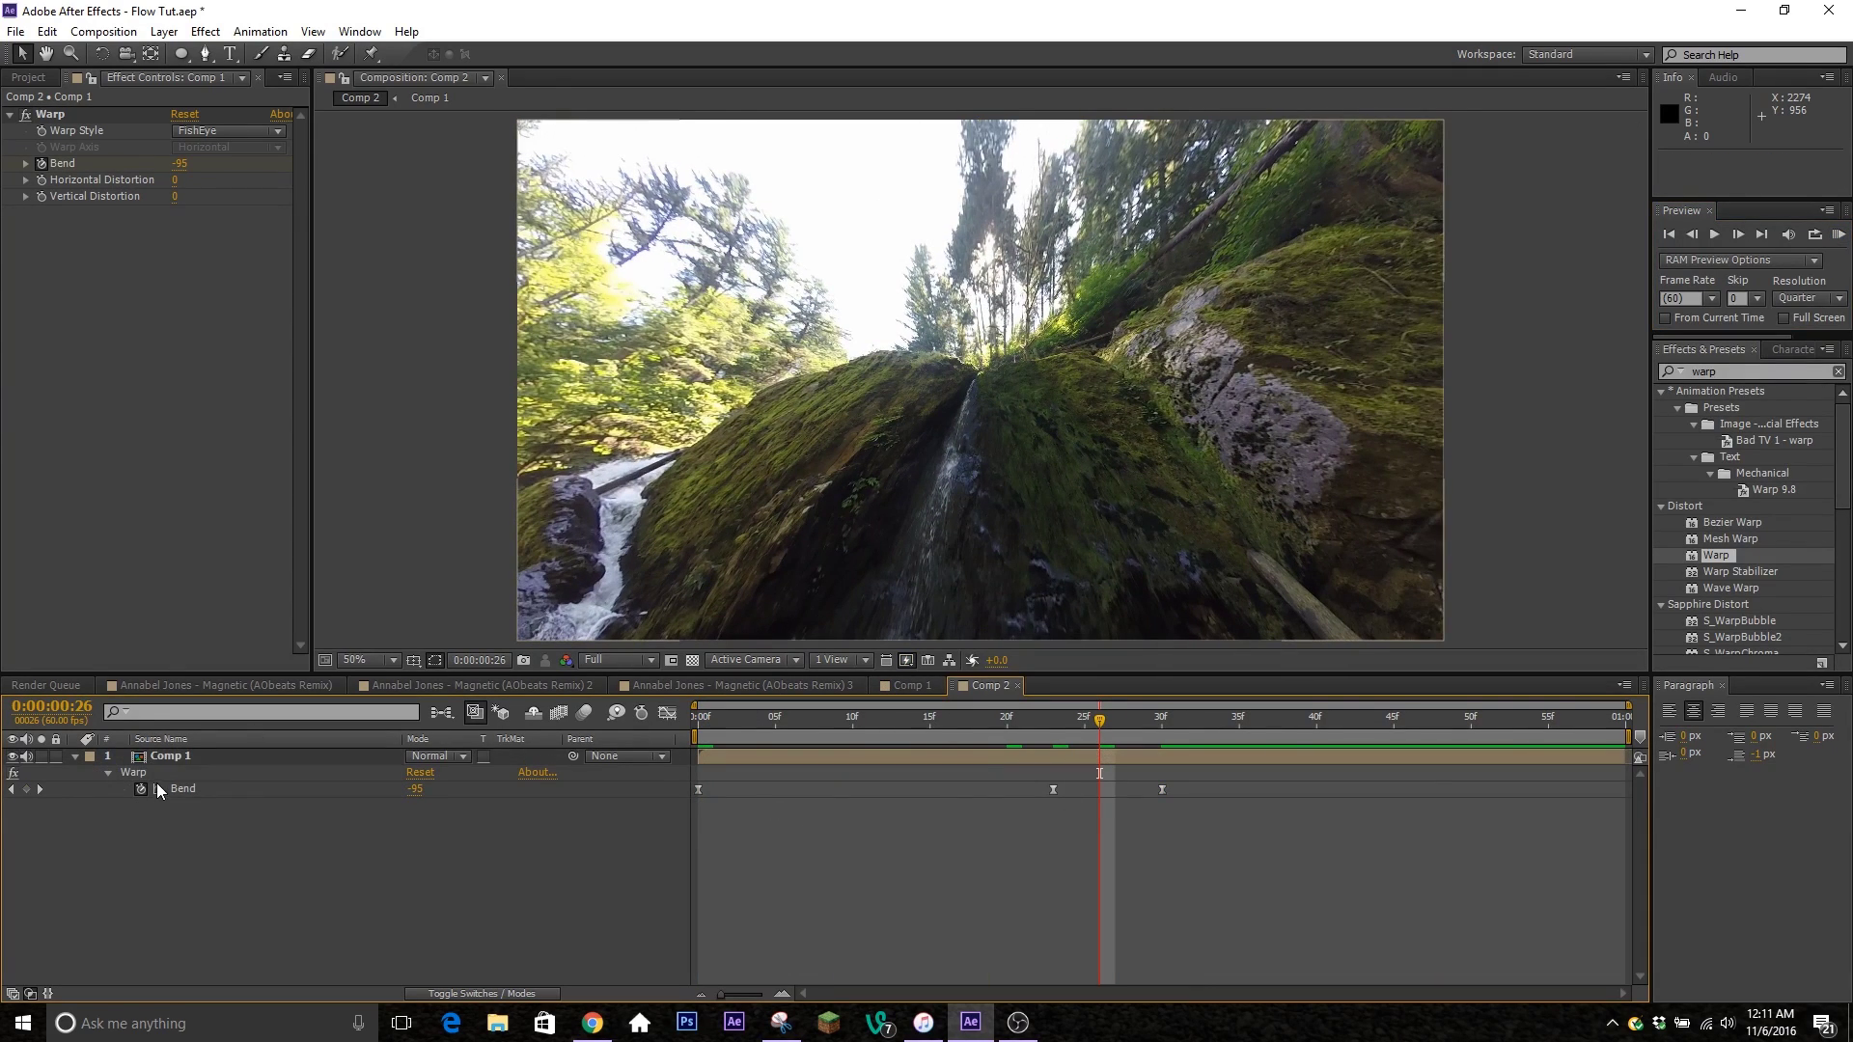
left_click(157, 782)
key("Delete")
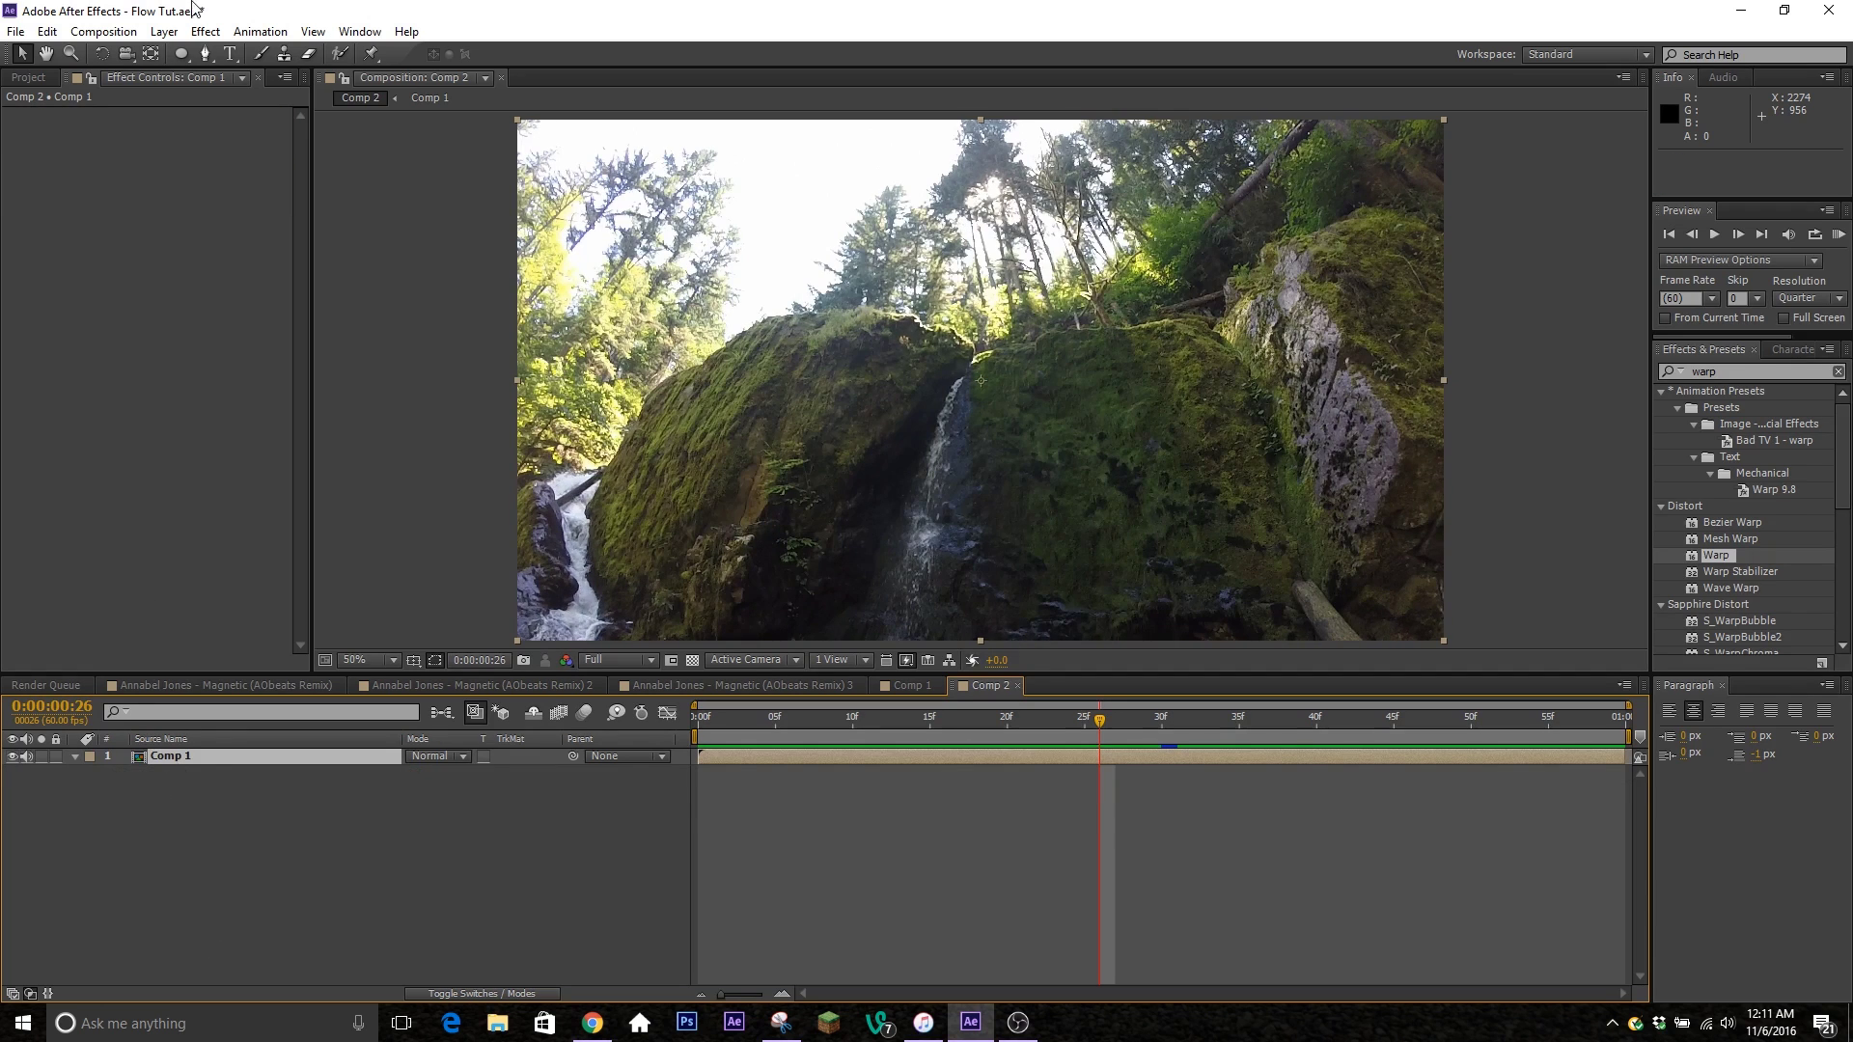
Create a new 1920×1080 white solid, White Solid 1, via Layer > New > Solid.
left_click(170, 36)
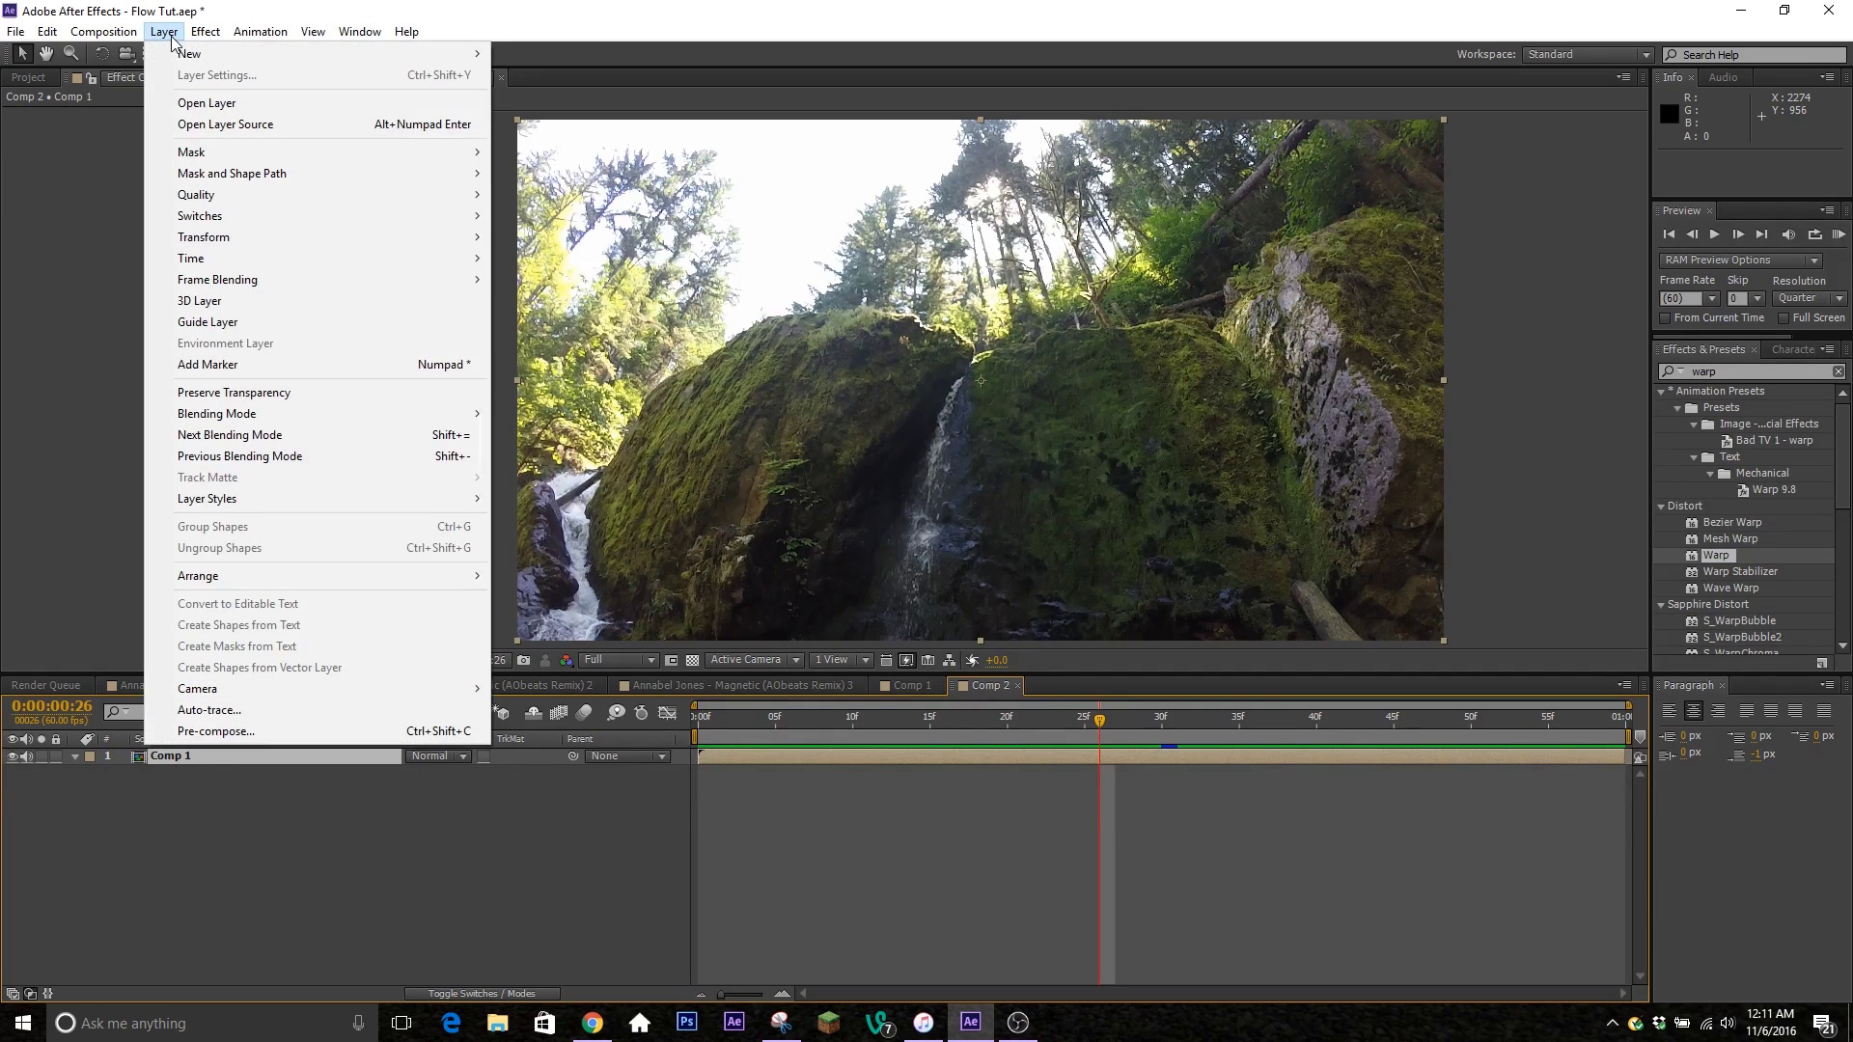
mouse_move(168, 54)
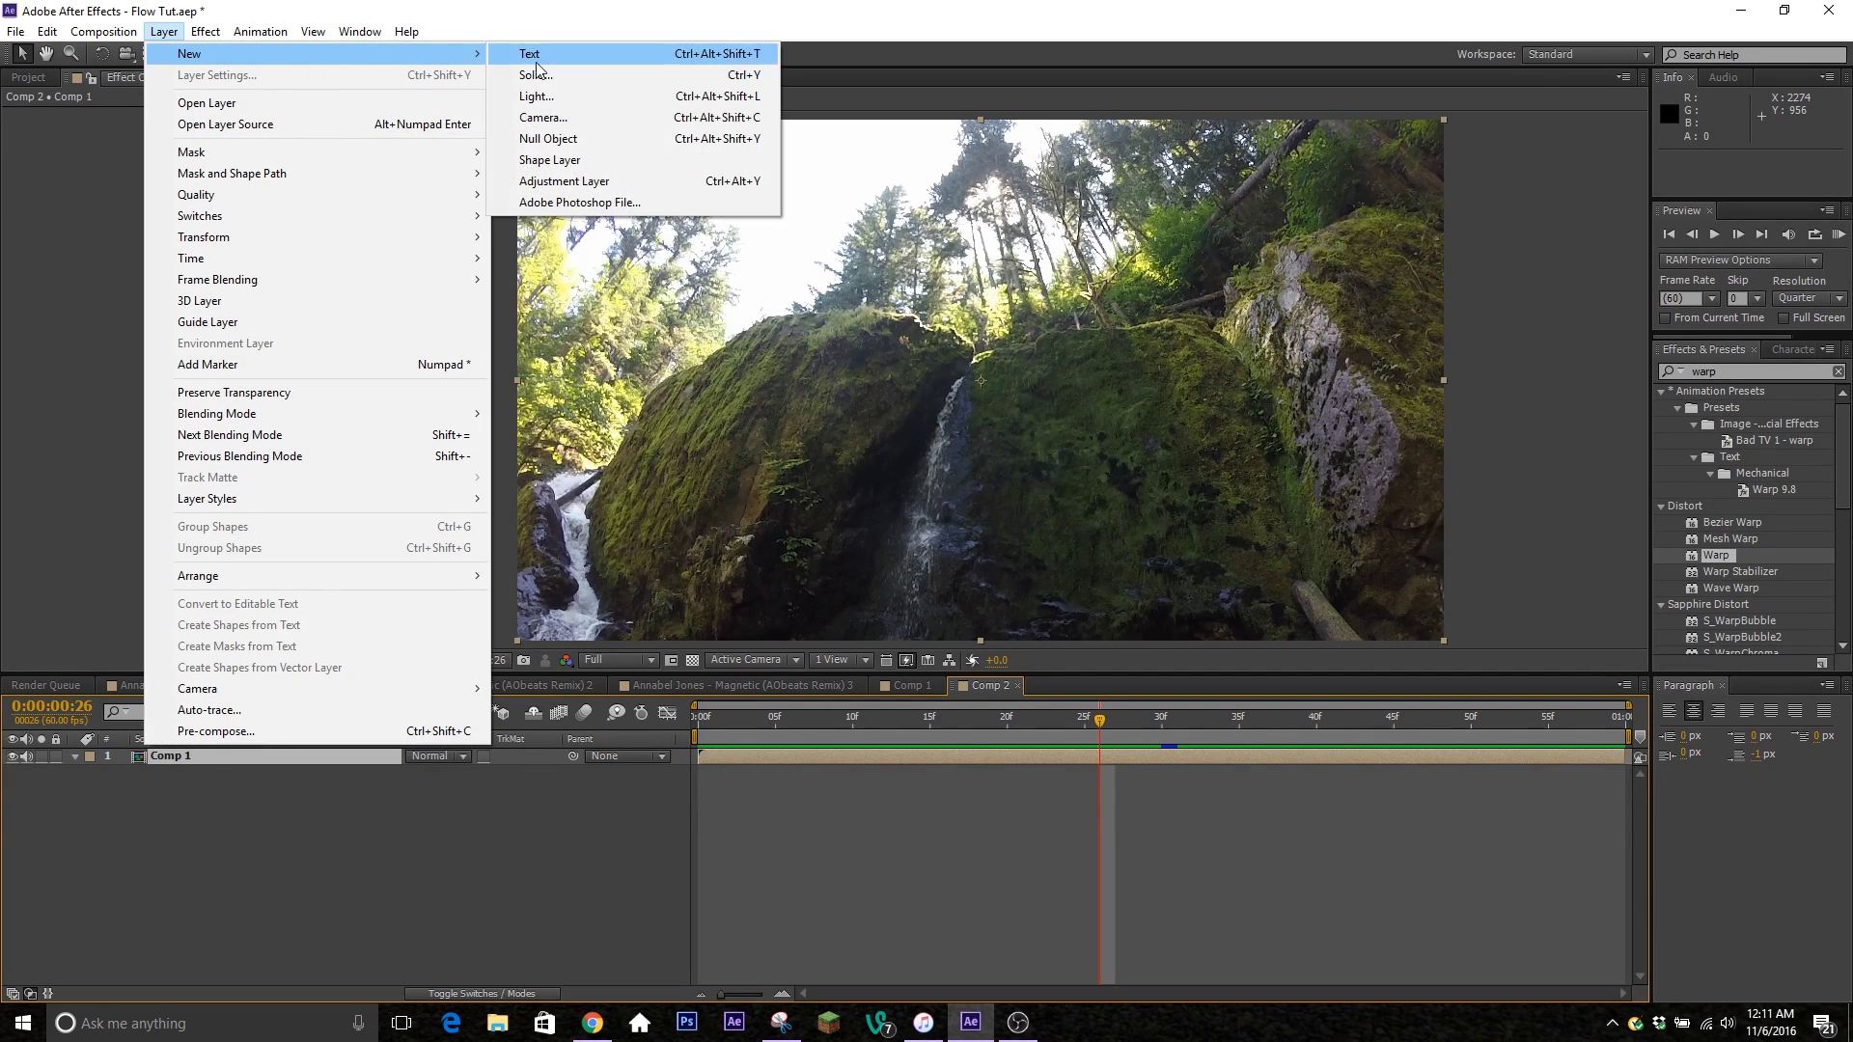
left_click(577, 74)
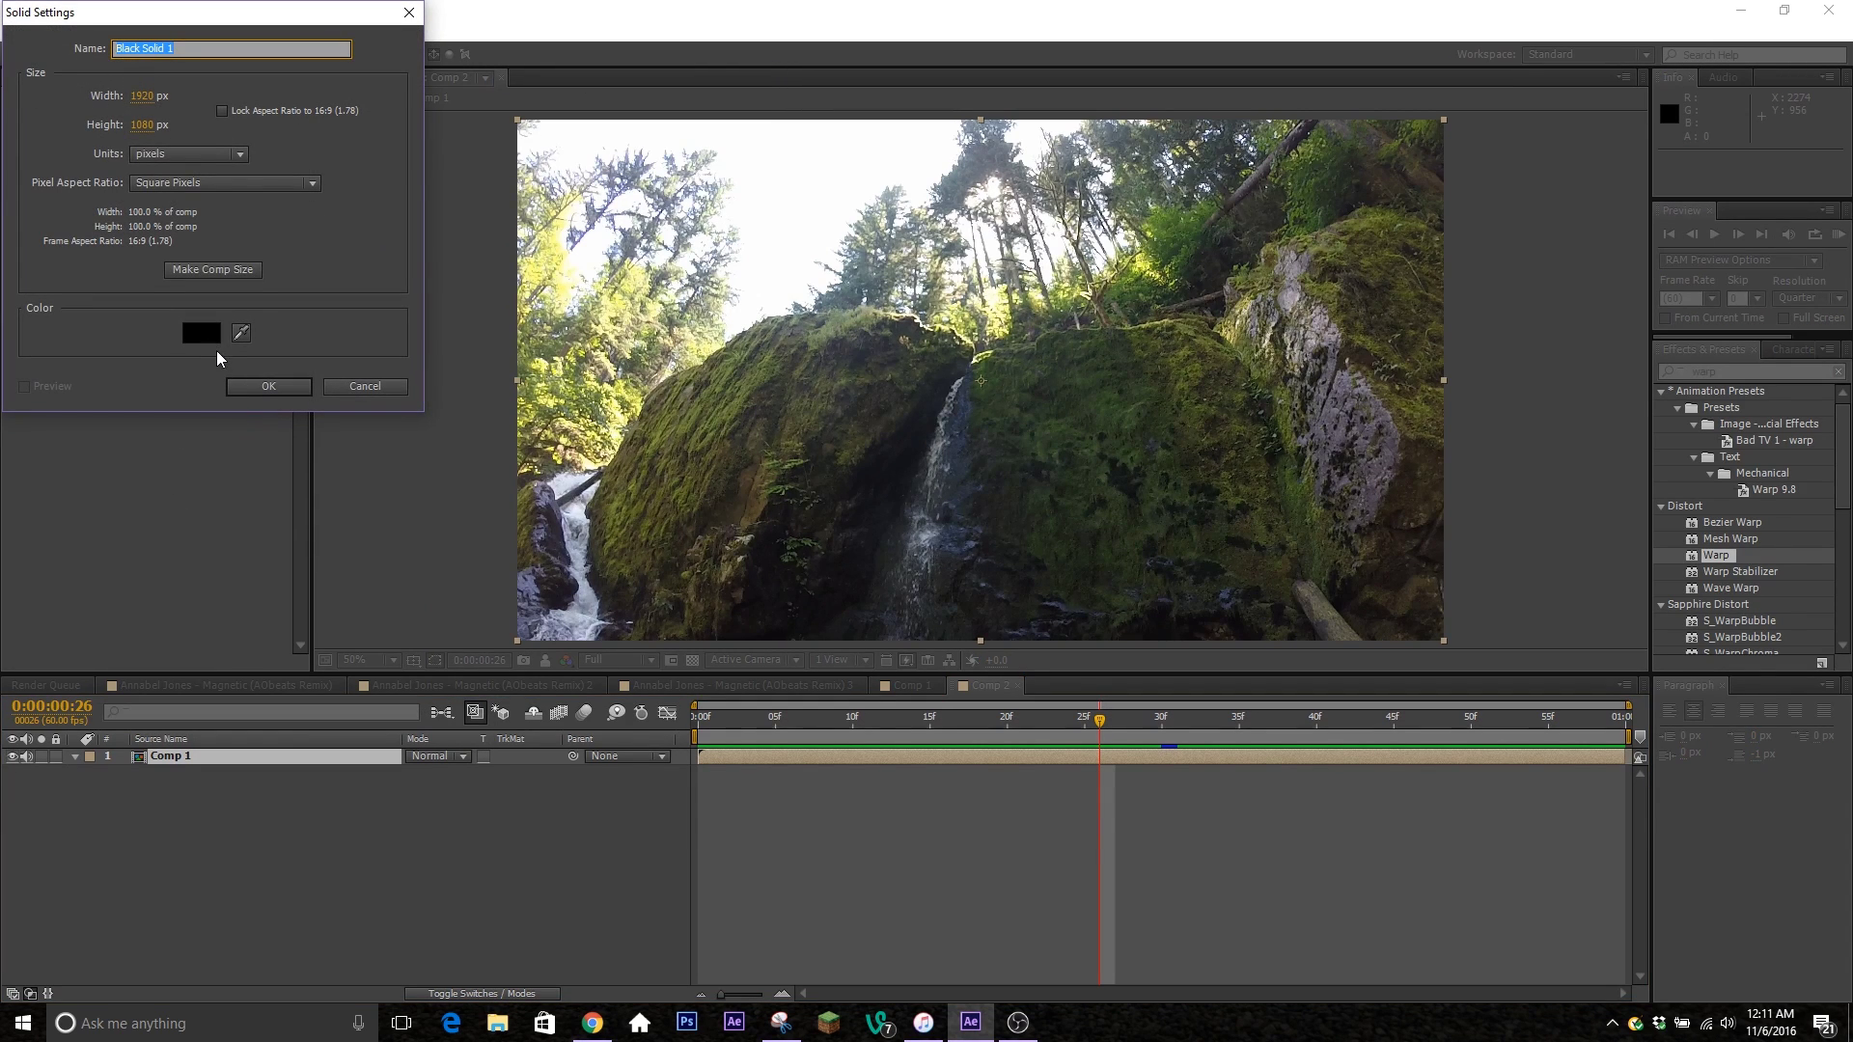
left_click(209, 333)
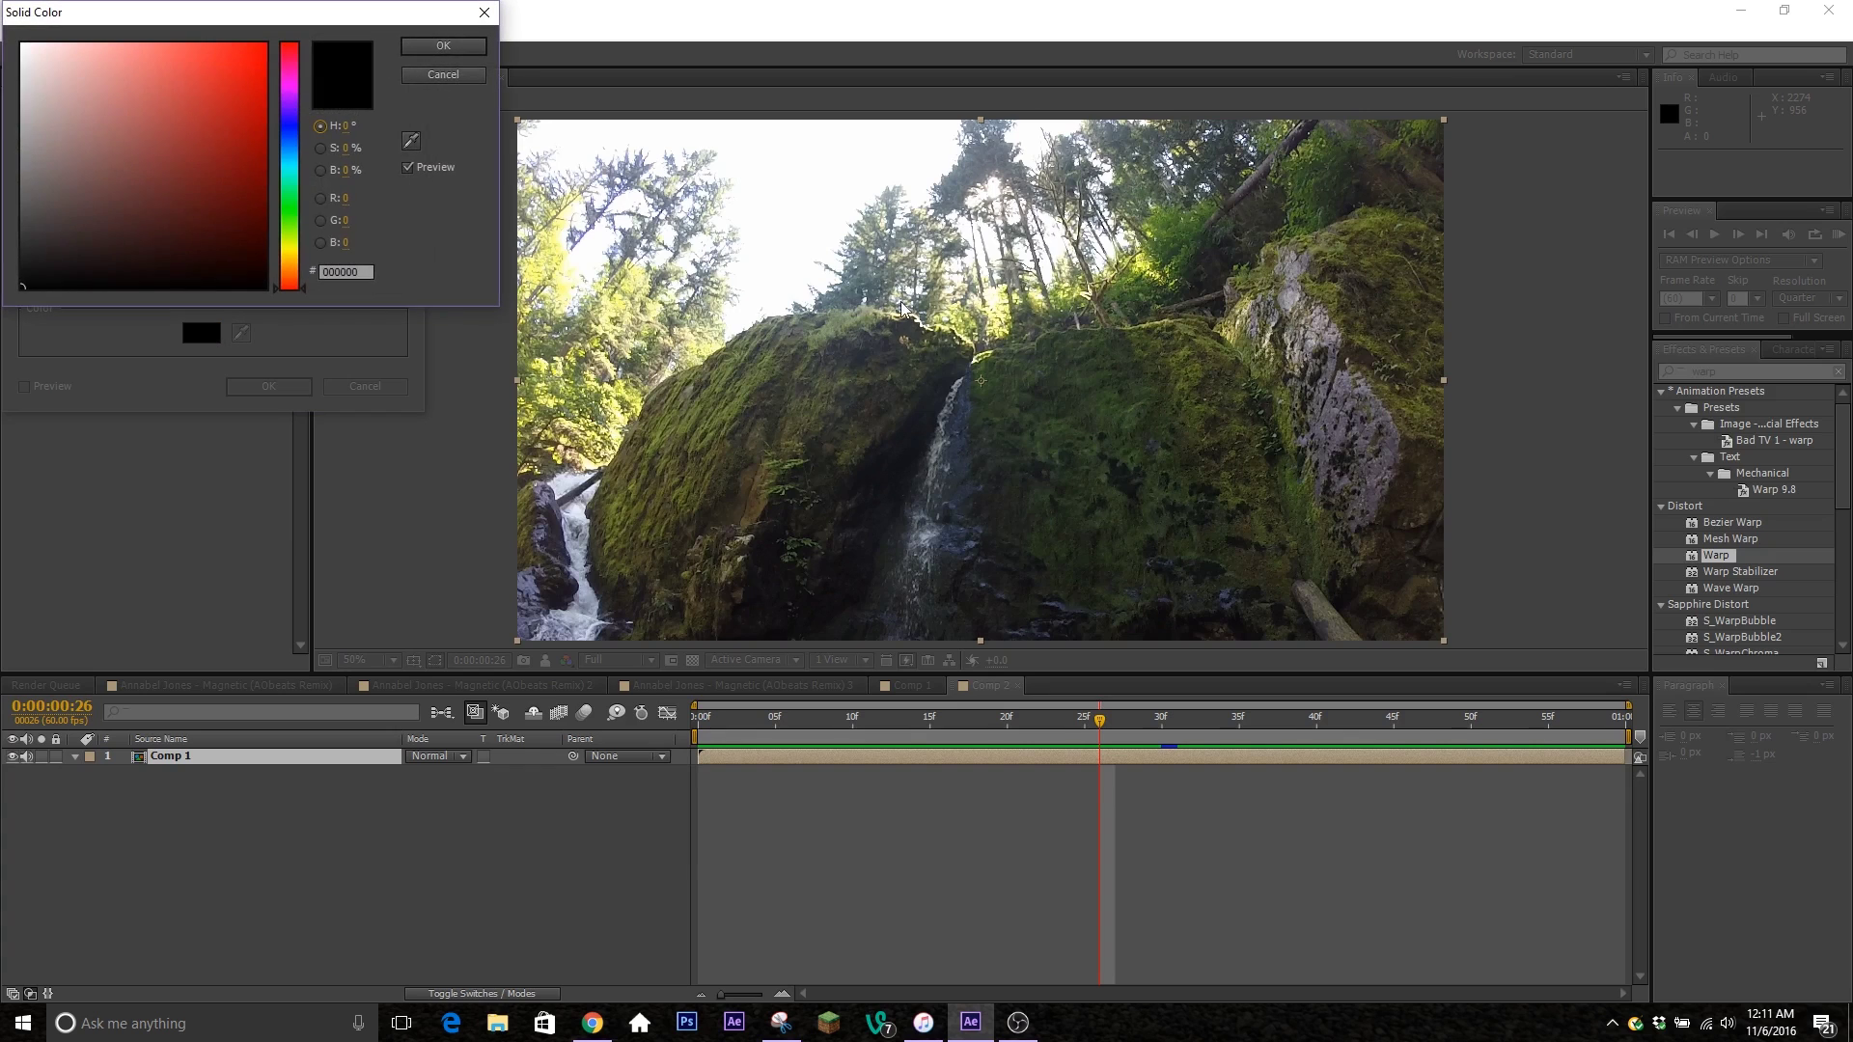
left_click(22, 44)
key("Return")
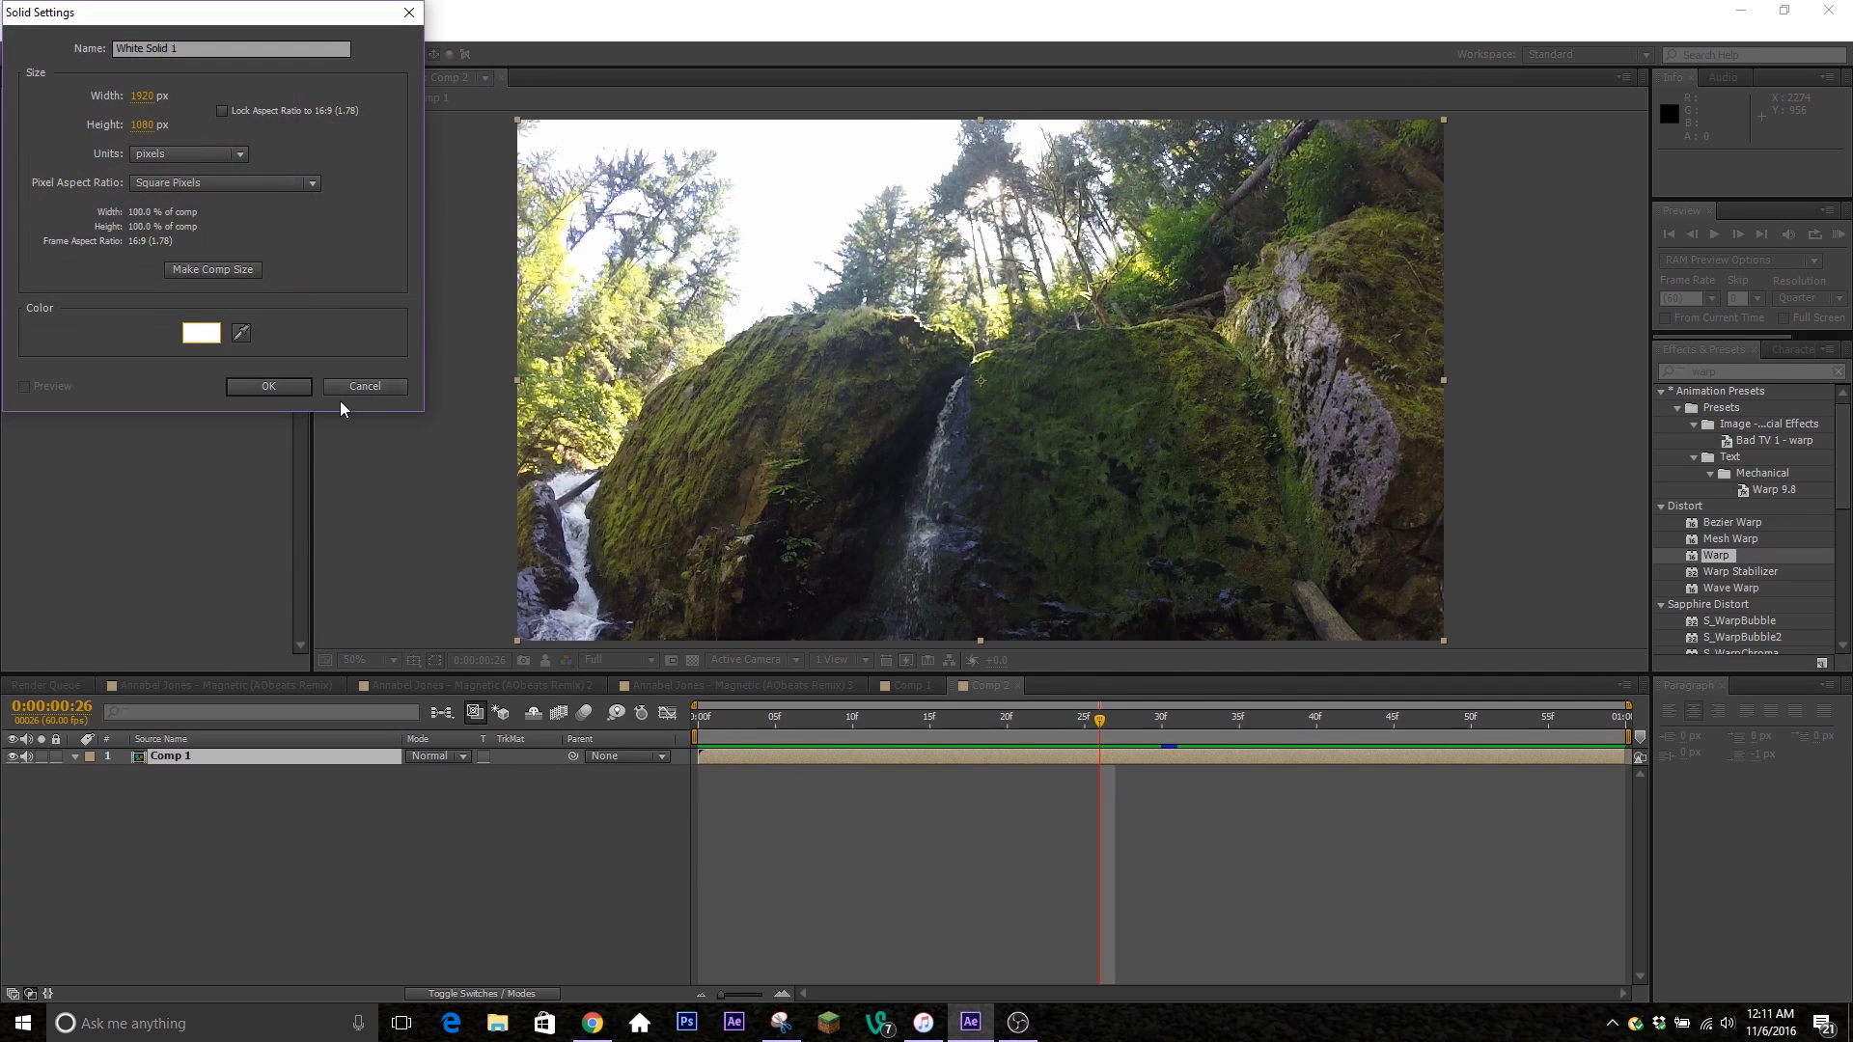
left_click(270, 387)
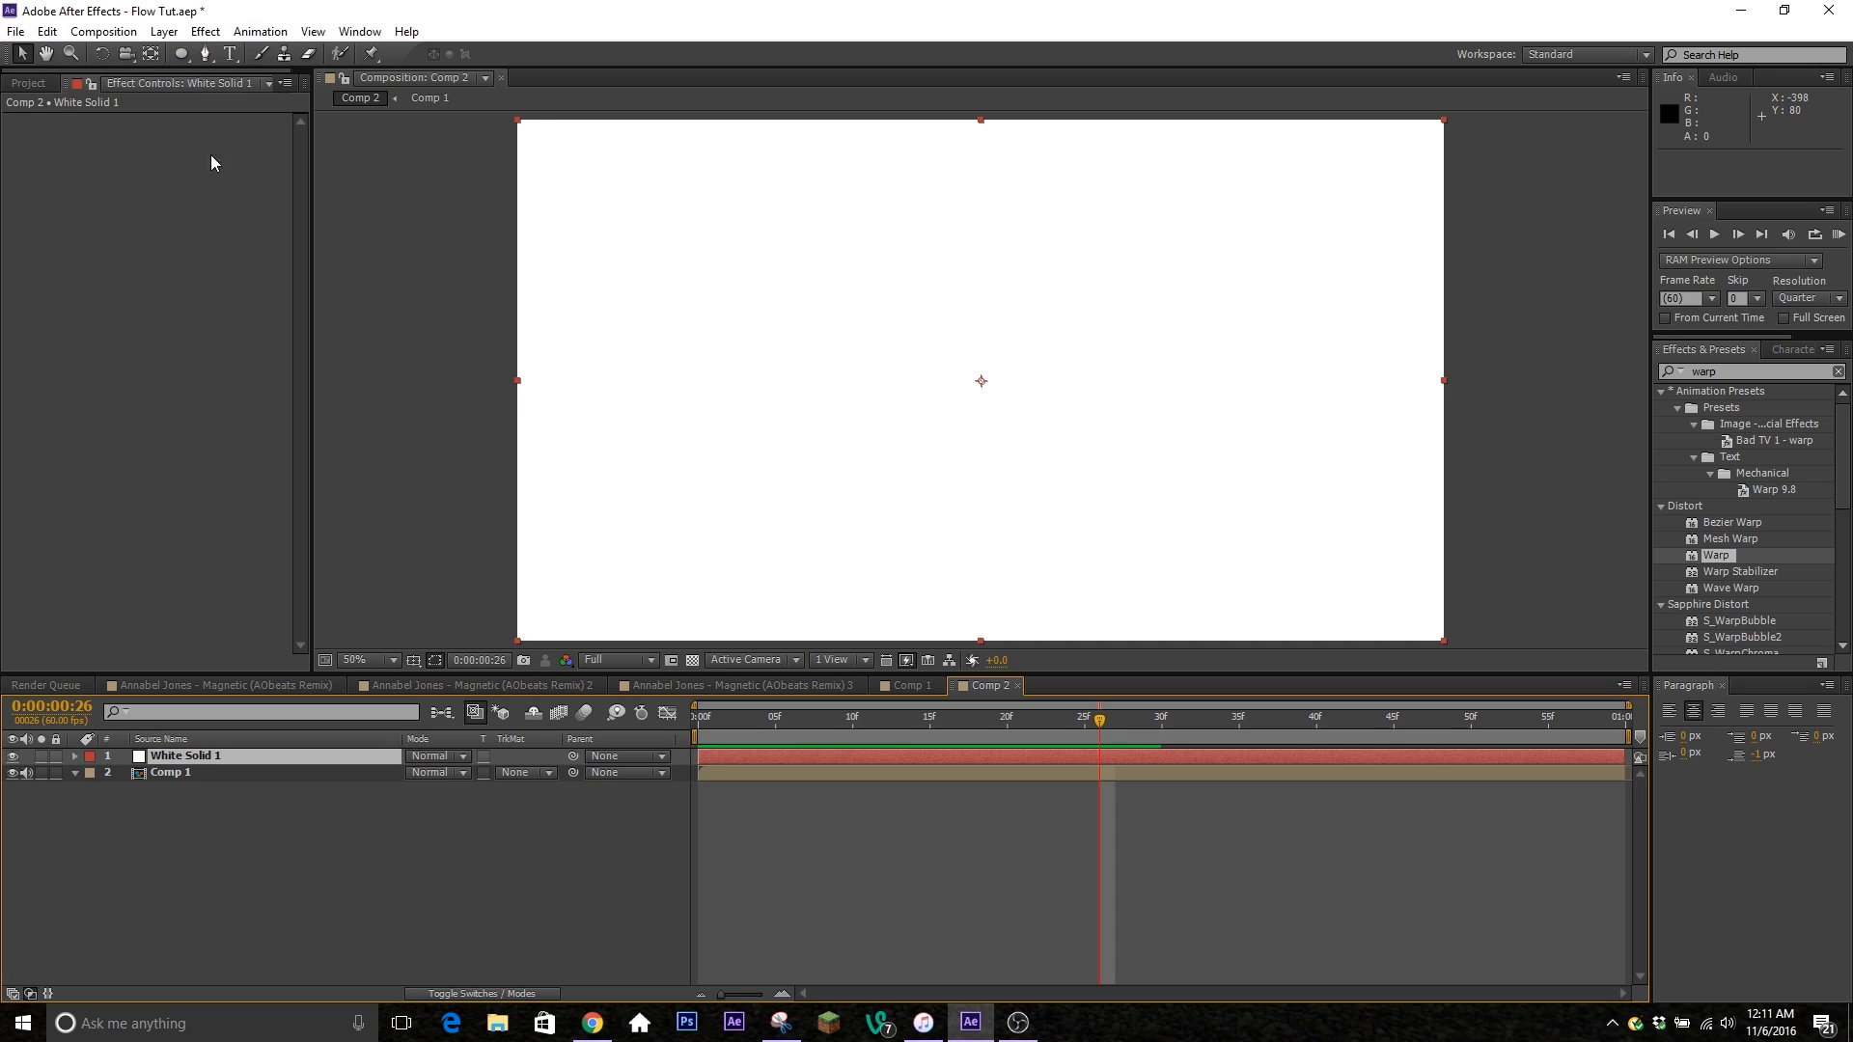
Draw a small elliptical Mask 1 at the comp centre on White Solid 1 and reveal its path.
left_click(181, 54)
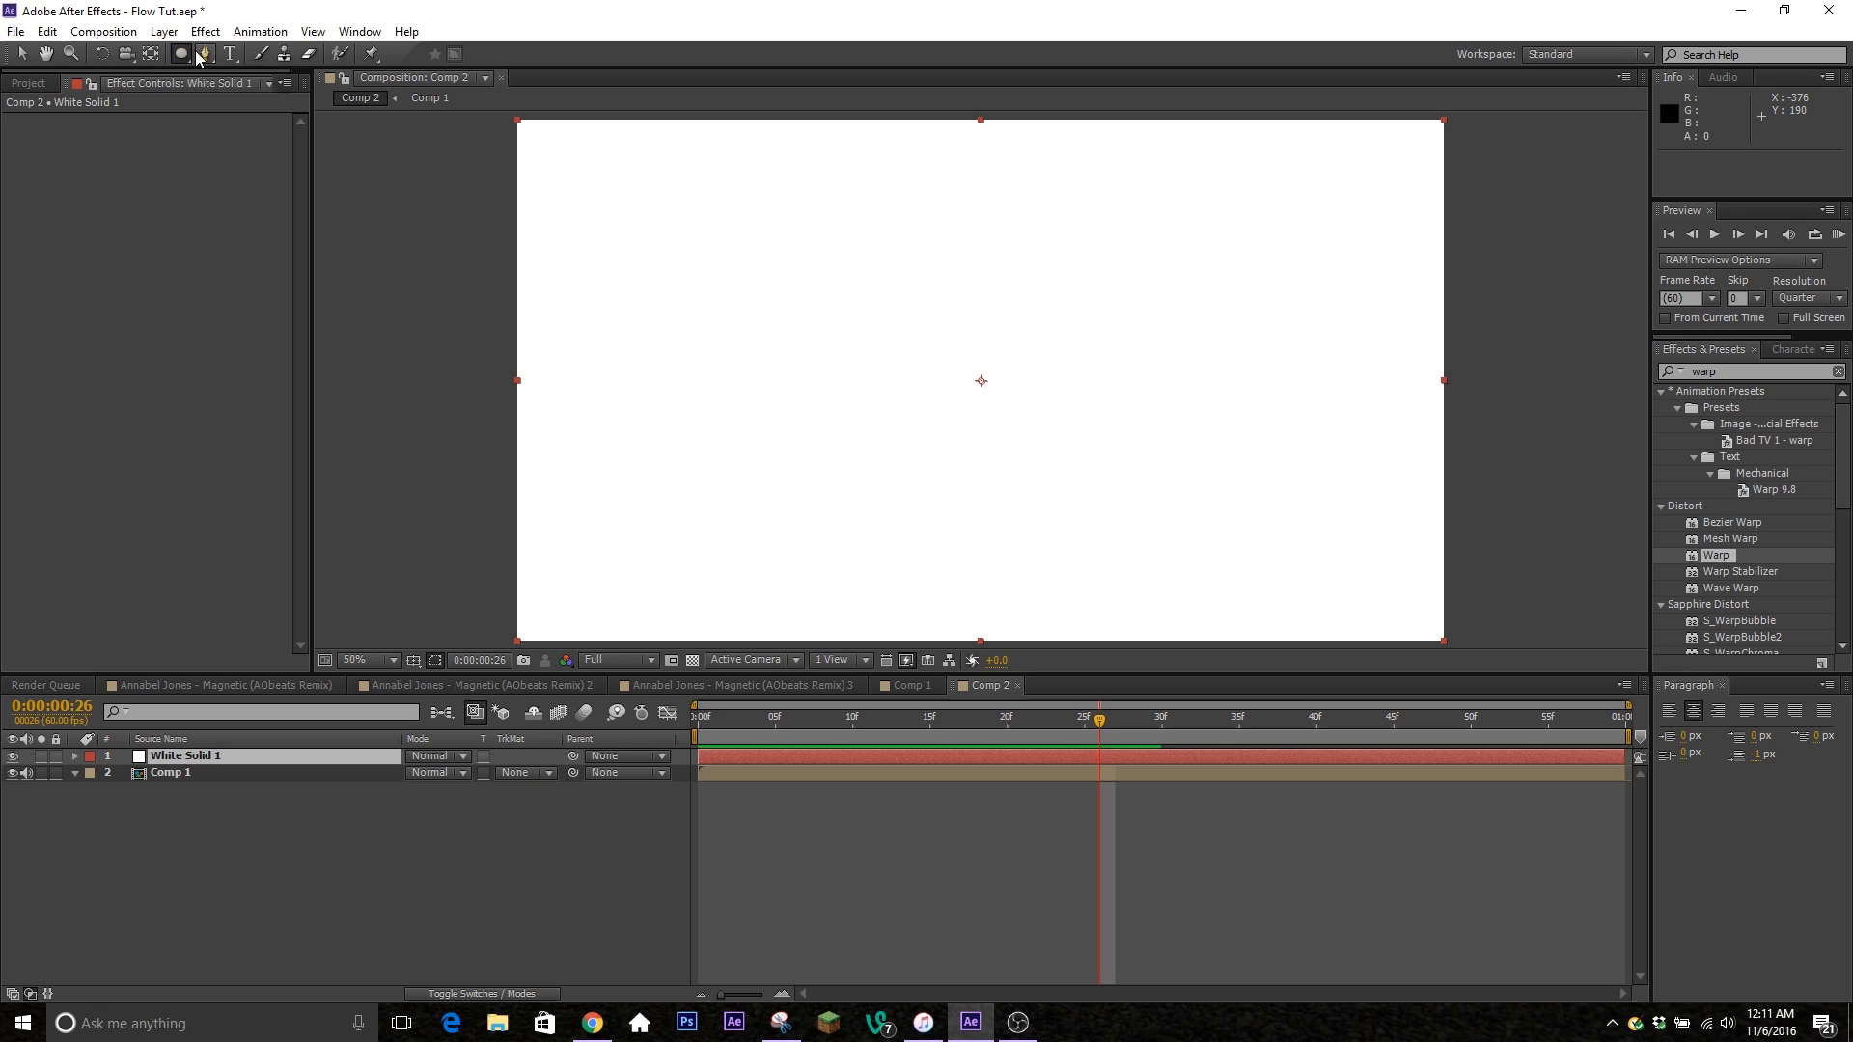
left_click(186, 58)
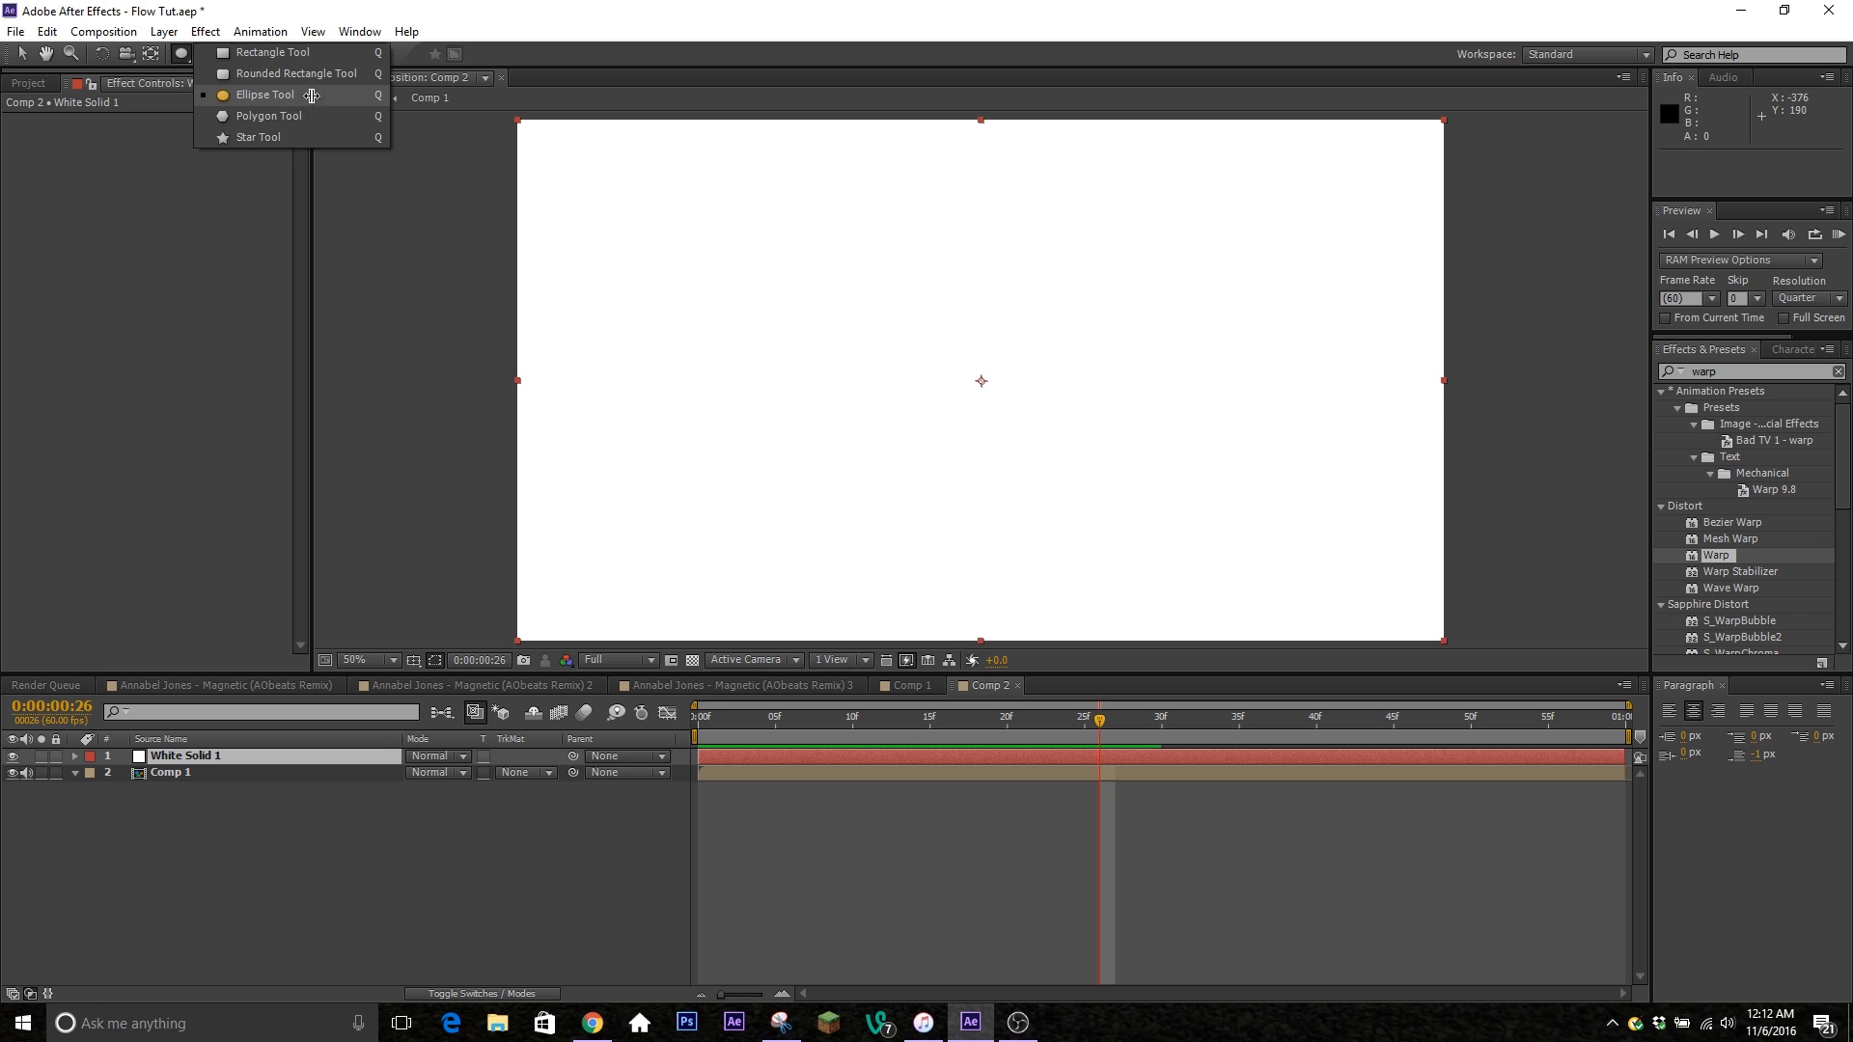
left_click(310, 95)
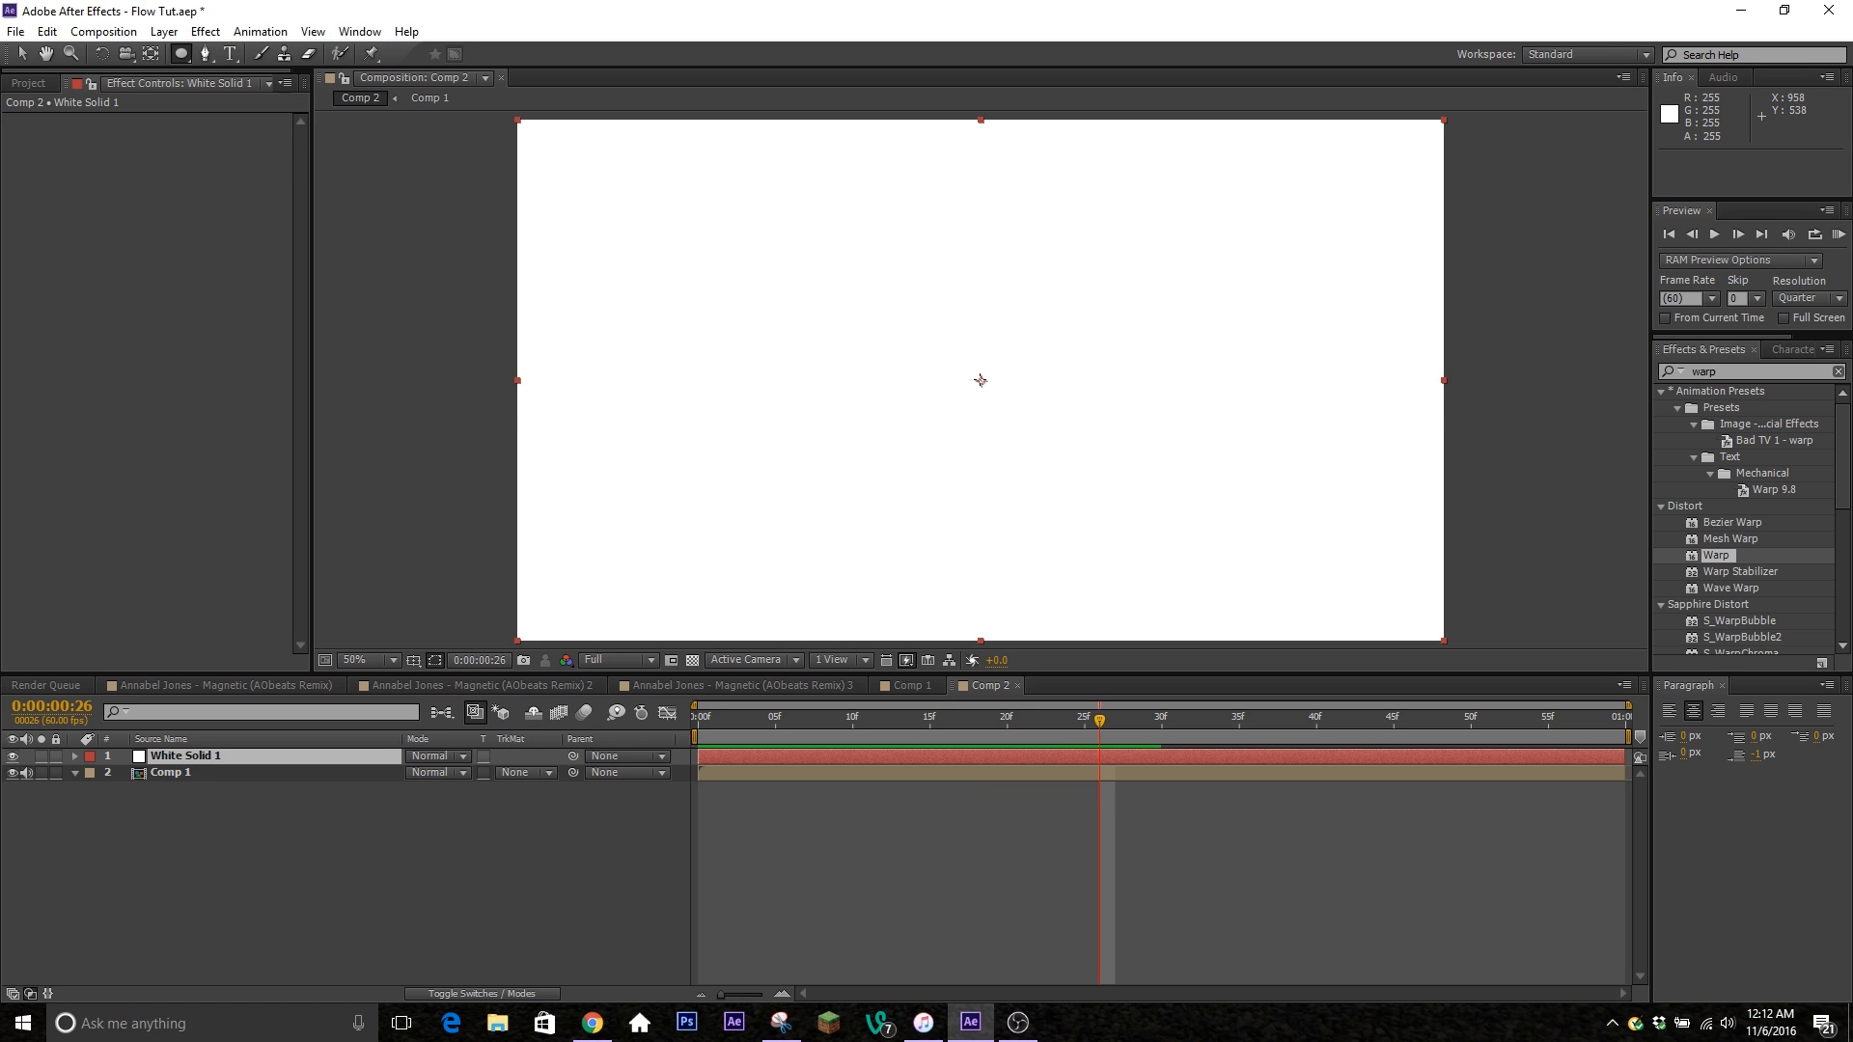
mouse_move(980, 381)
left_mouse_down()
mouse_move(926, 333)
mouse_move(960, 364)
left_mouse_up()
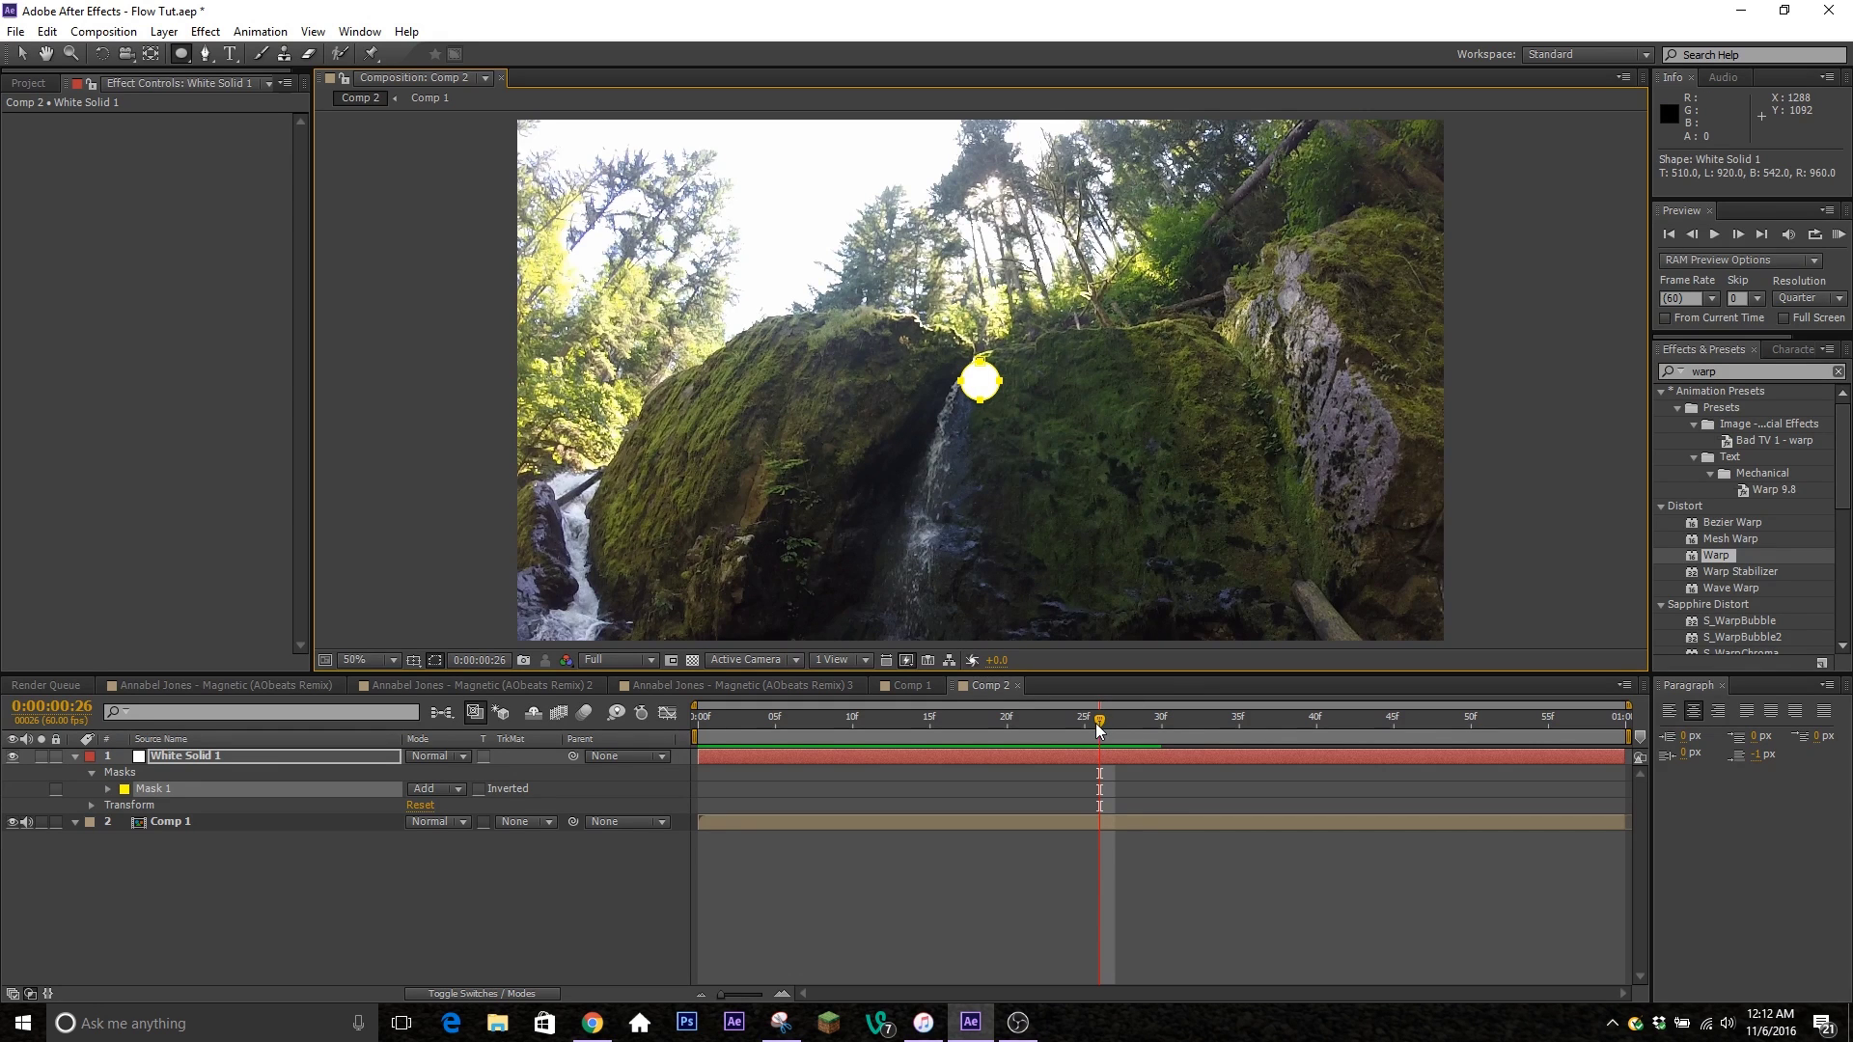
left_click_drag(1119, 763, 1158, 809)
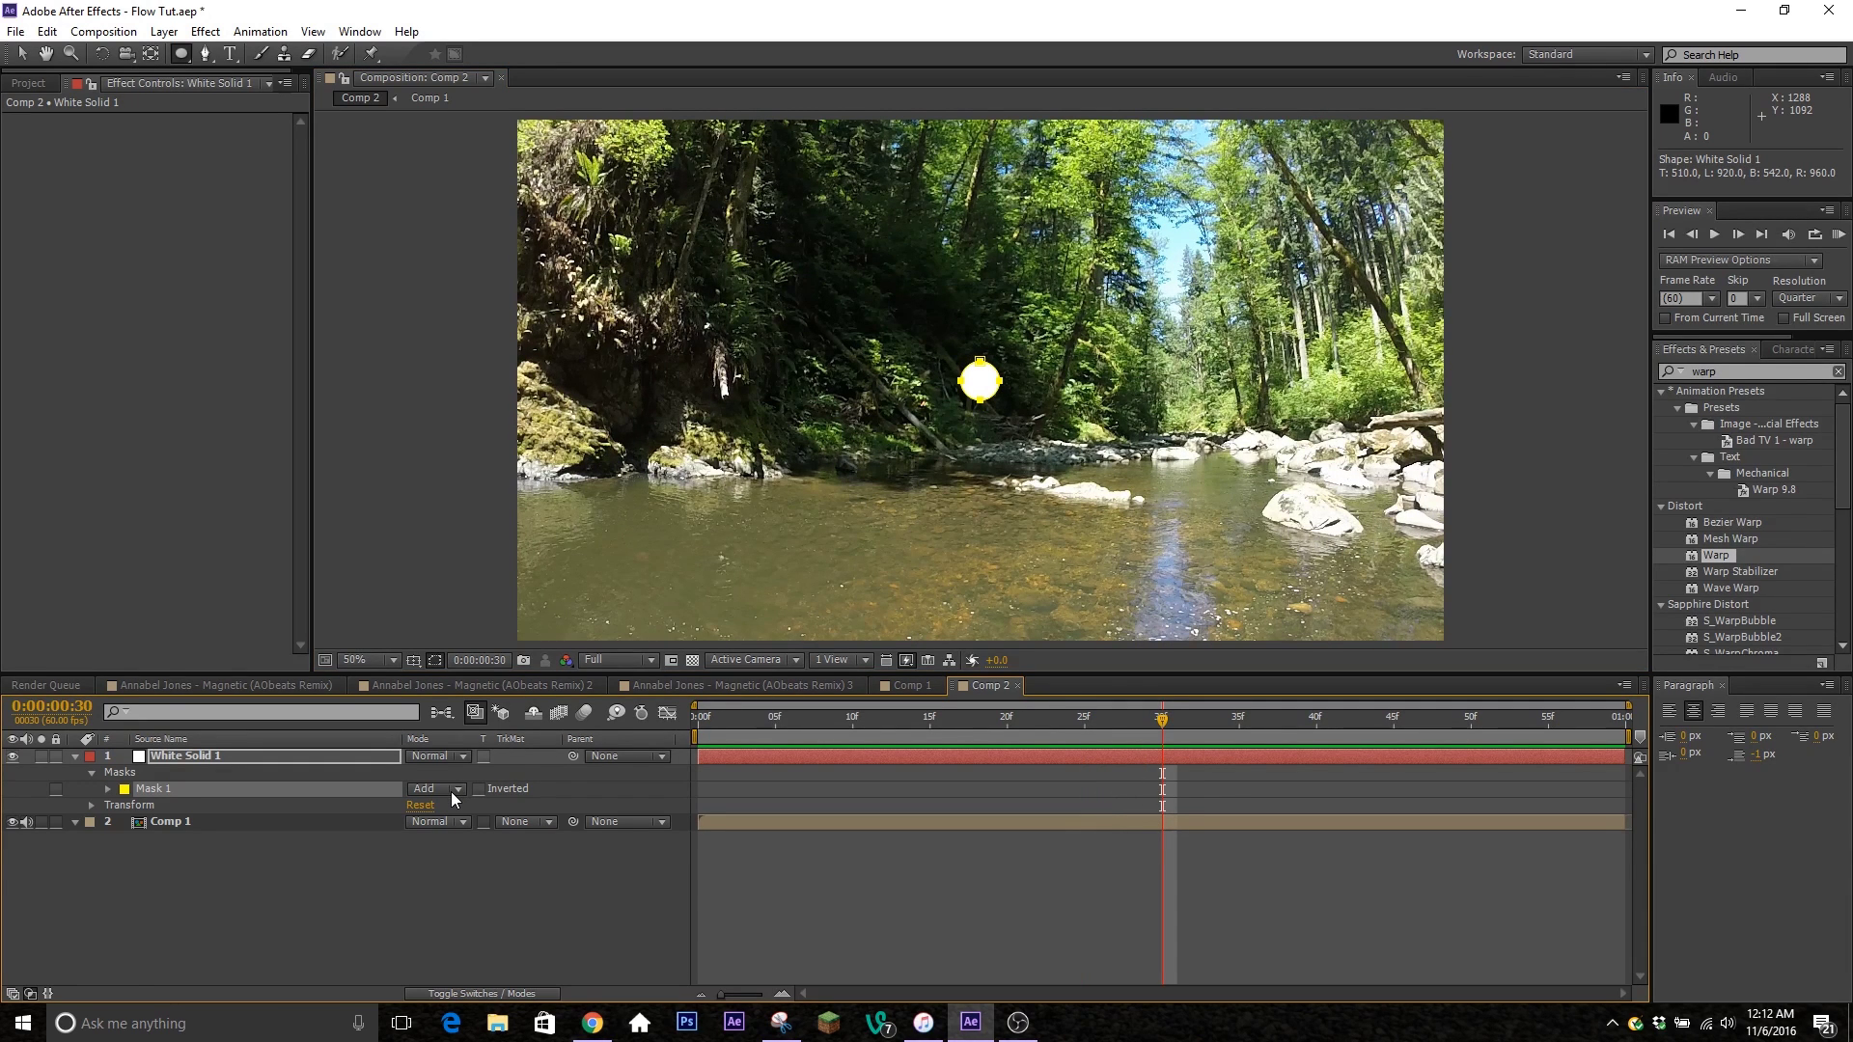
key("m")
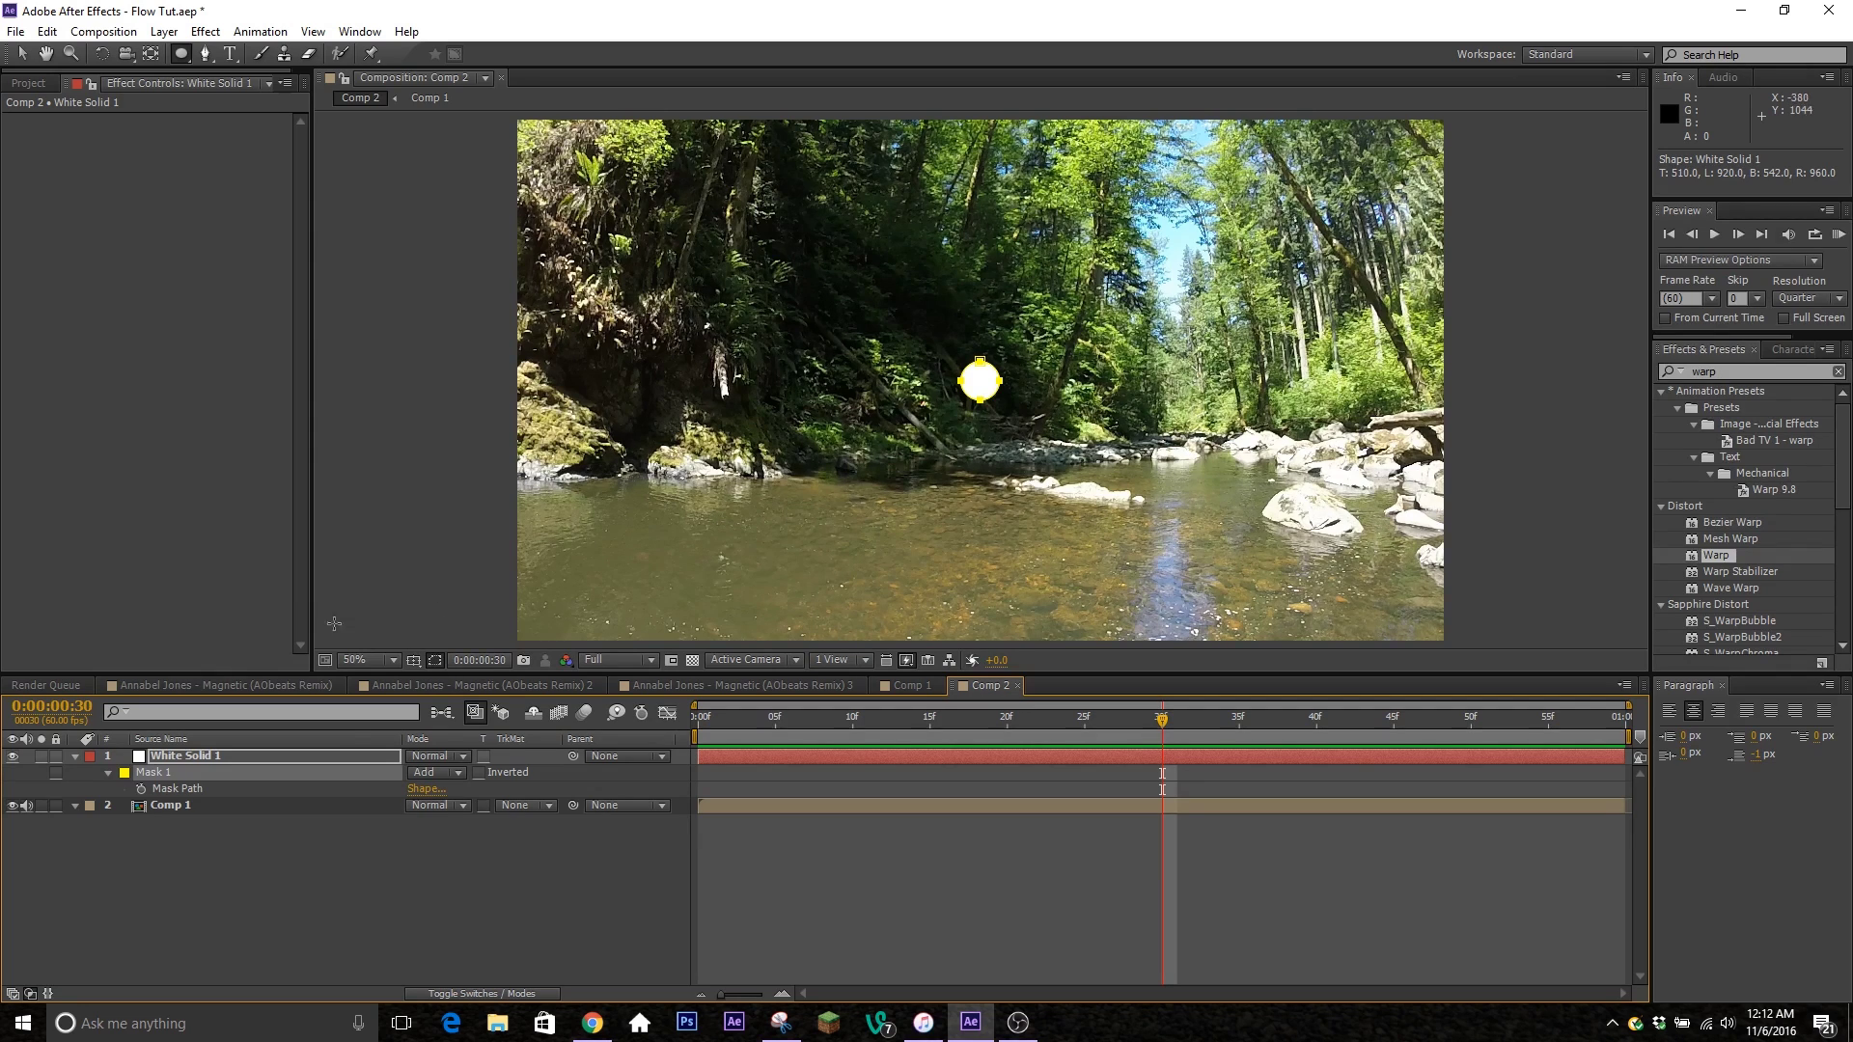
Set a Mask Path keyframe at frame 30 and shrink the circle mask to a tiny dot.
left_click(140, 790)
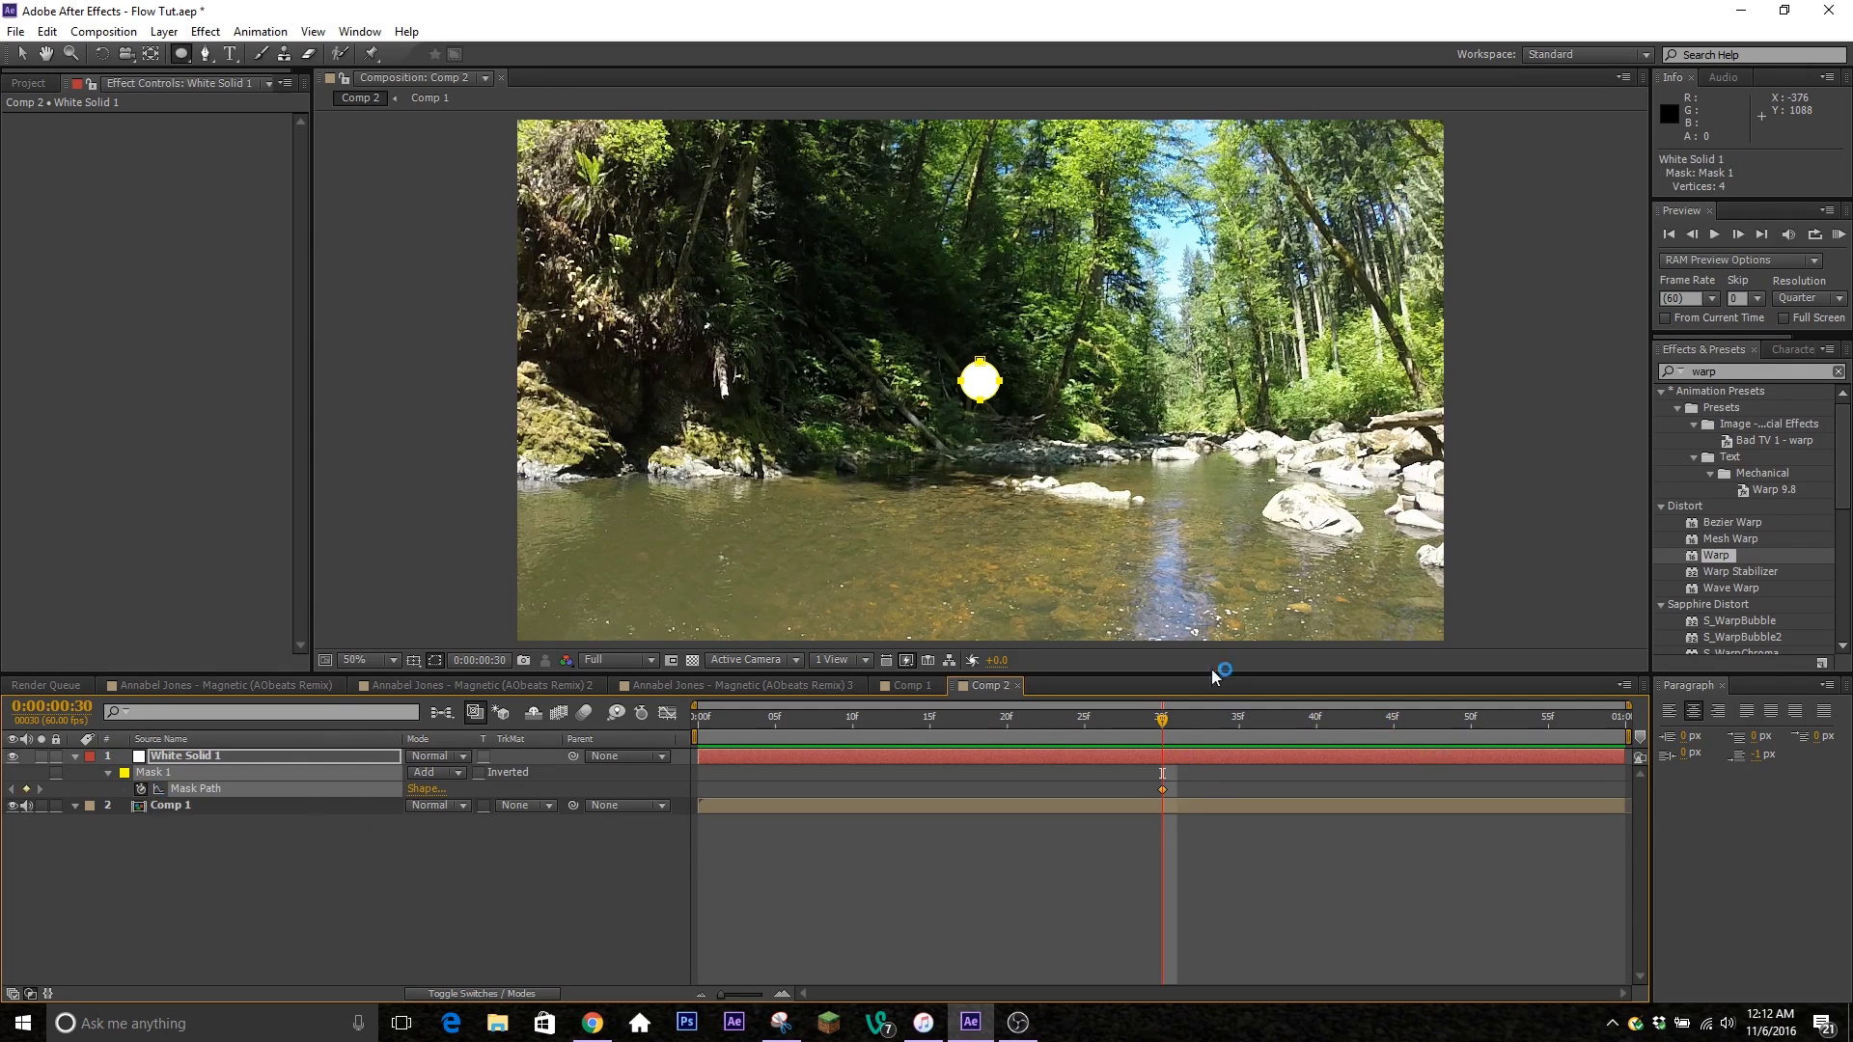
left_click(22, 53)
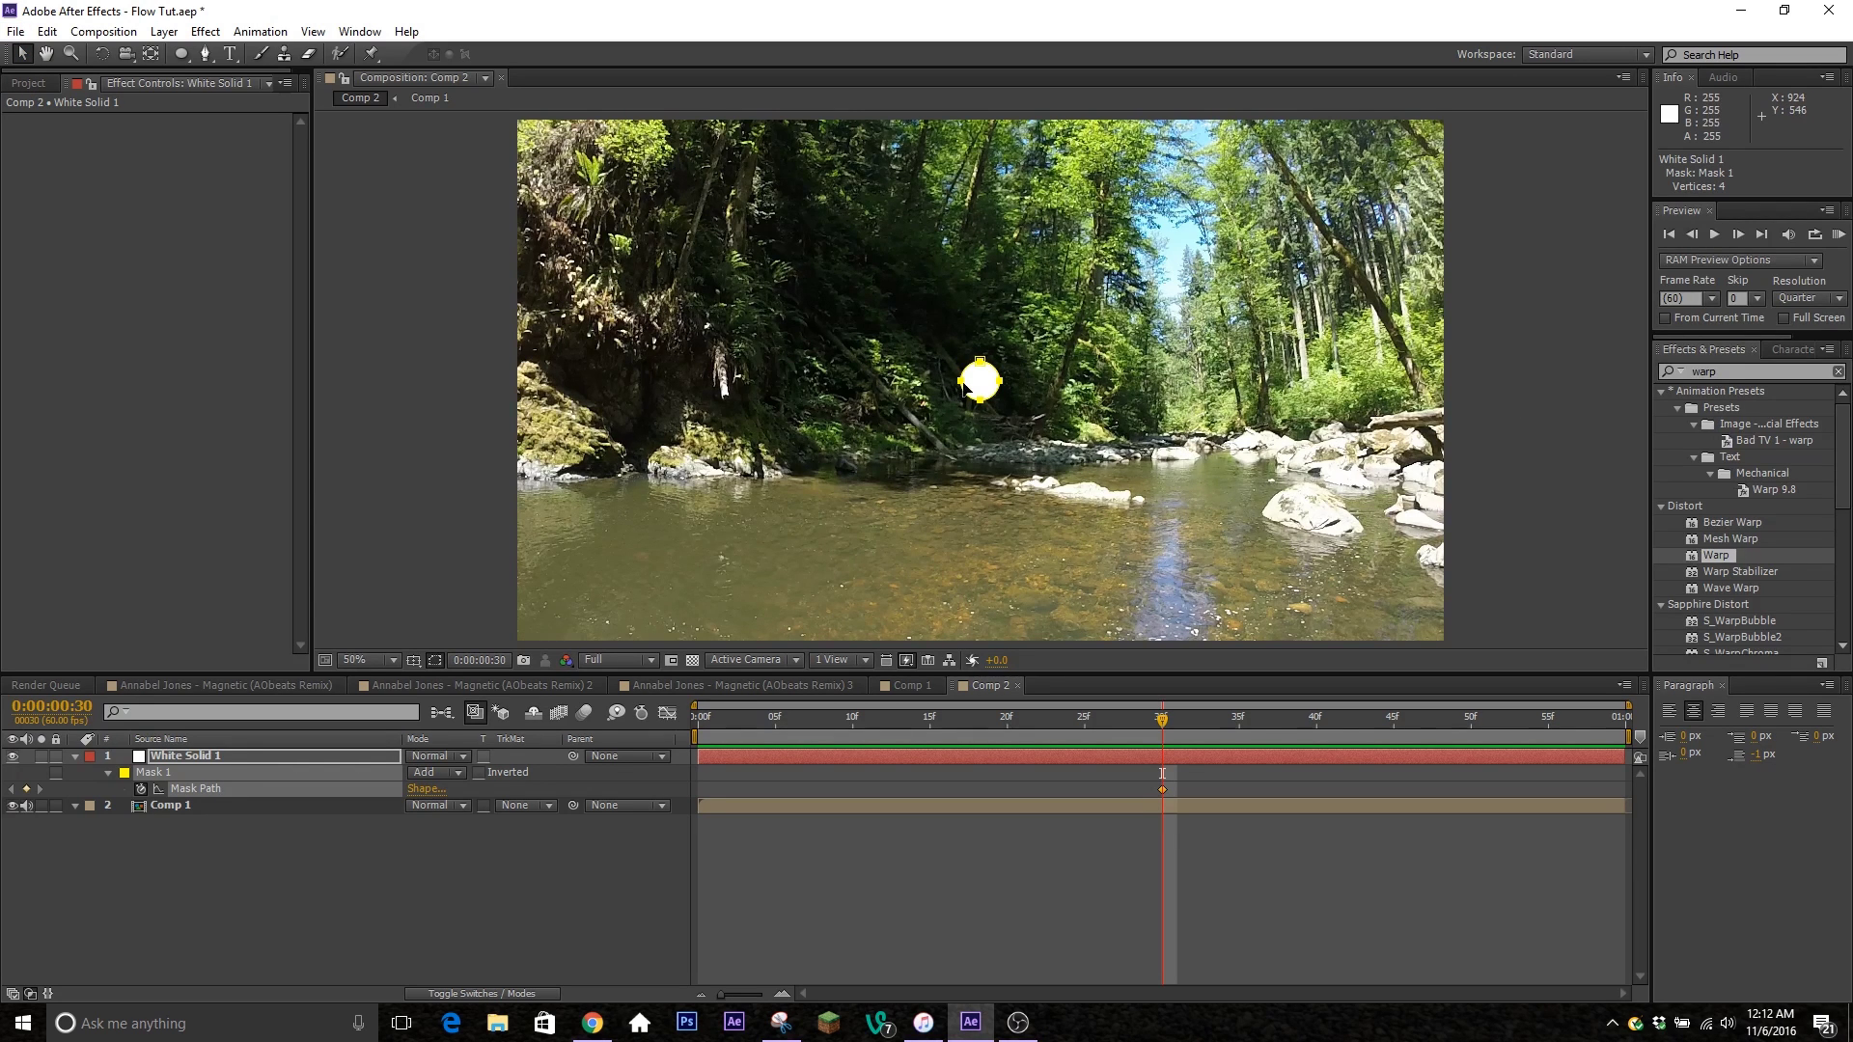
key("period")
key("period")
key("period")
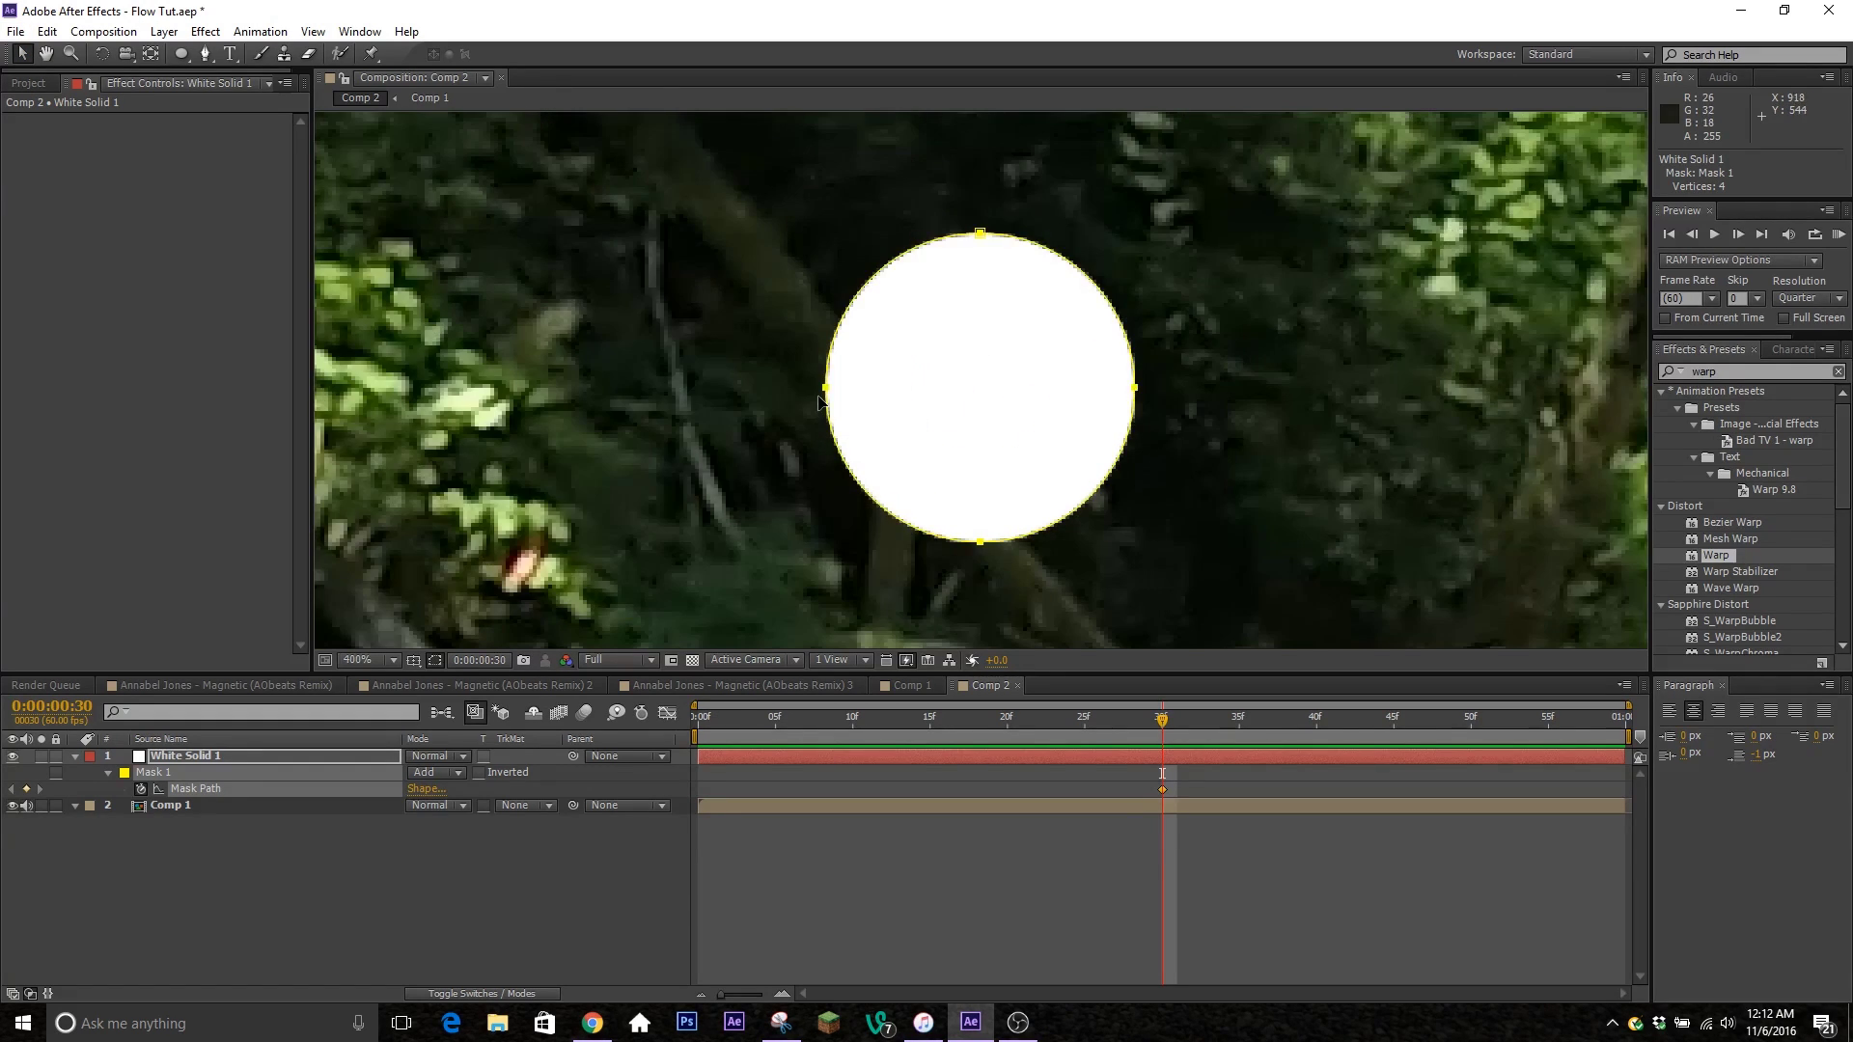
double_click(825, 390)
key("comma")
key("comma")
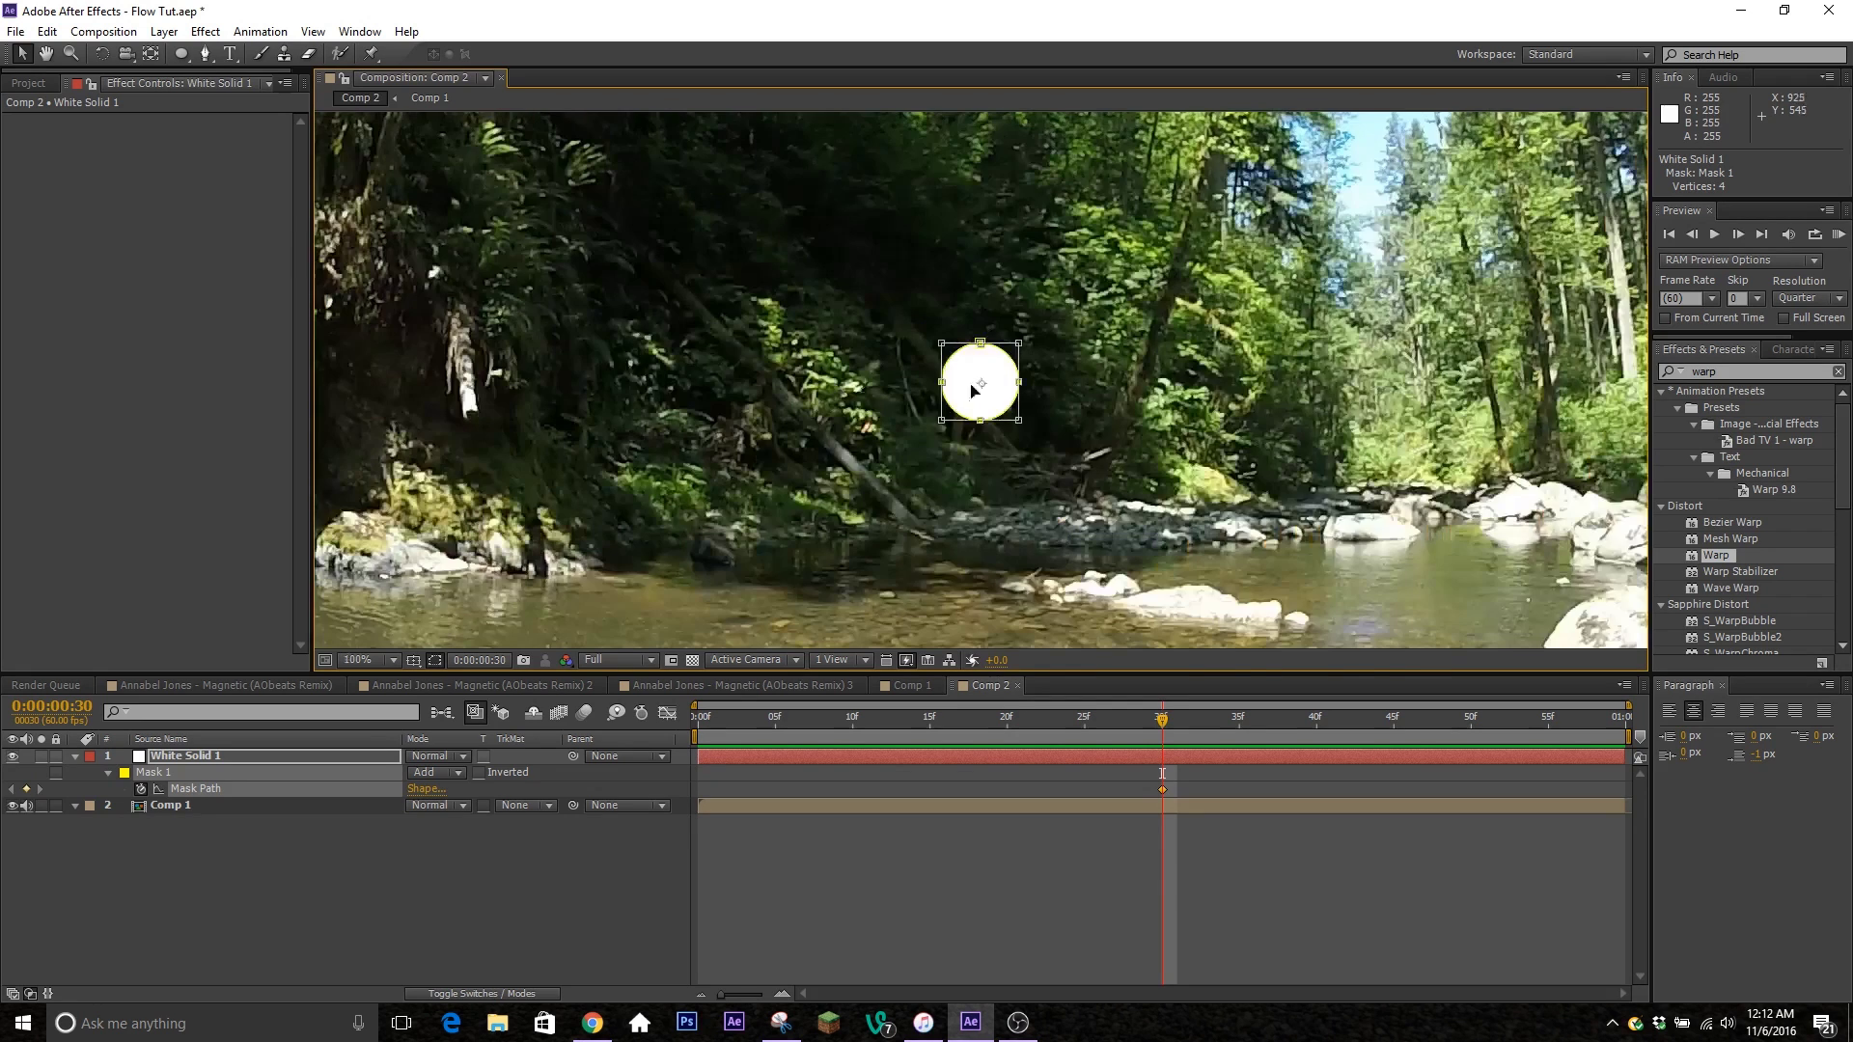
left_click_drag(940, 341, 948, 385)
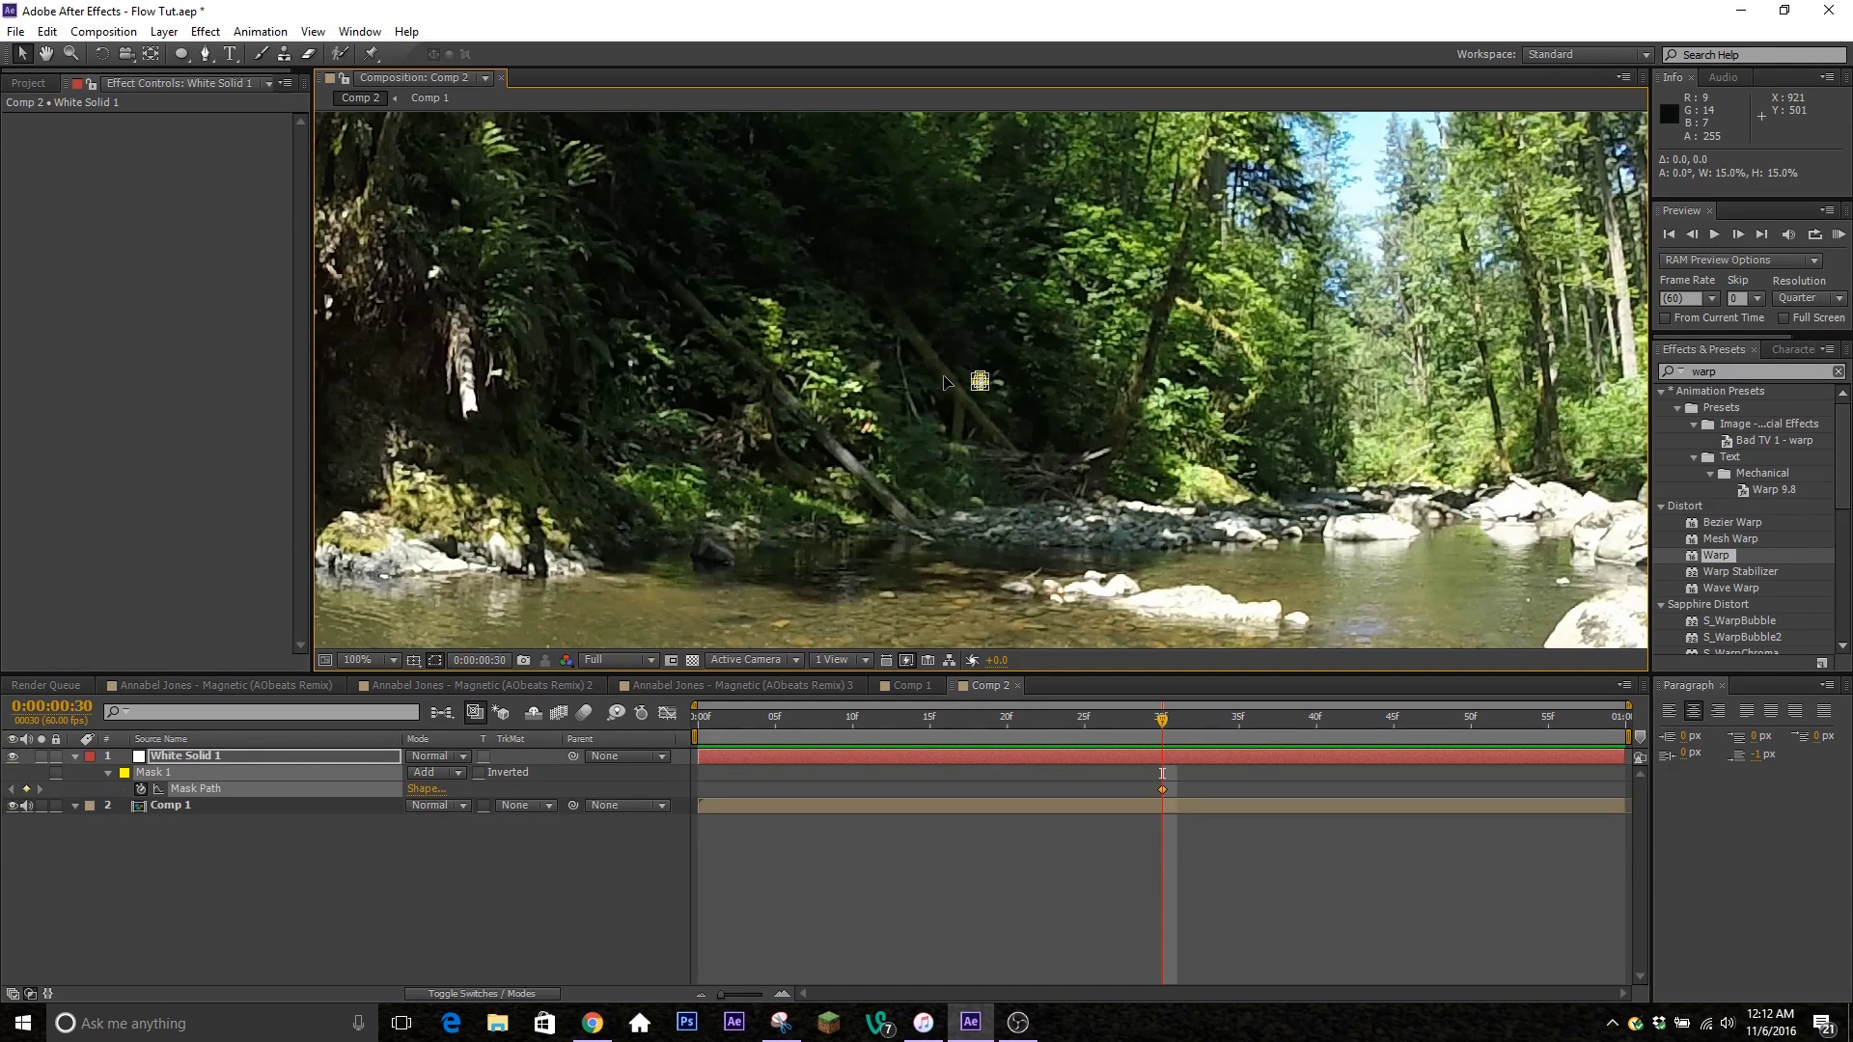
At frame 59, scale the mask until it just covers the frame, then scrub to watch it grow.
scroll(1226, 577, "down", 2)
key("period")
left_click(1487, 722)
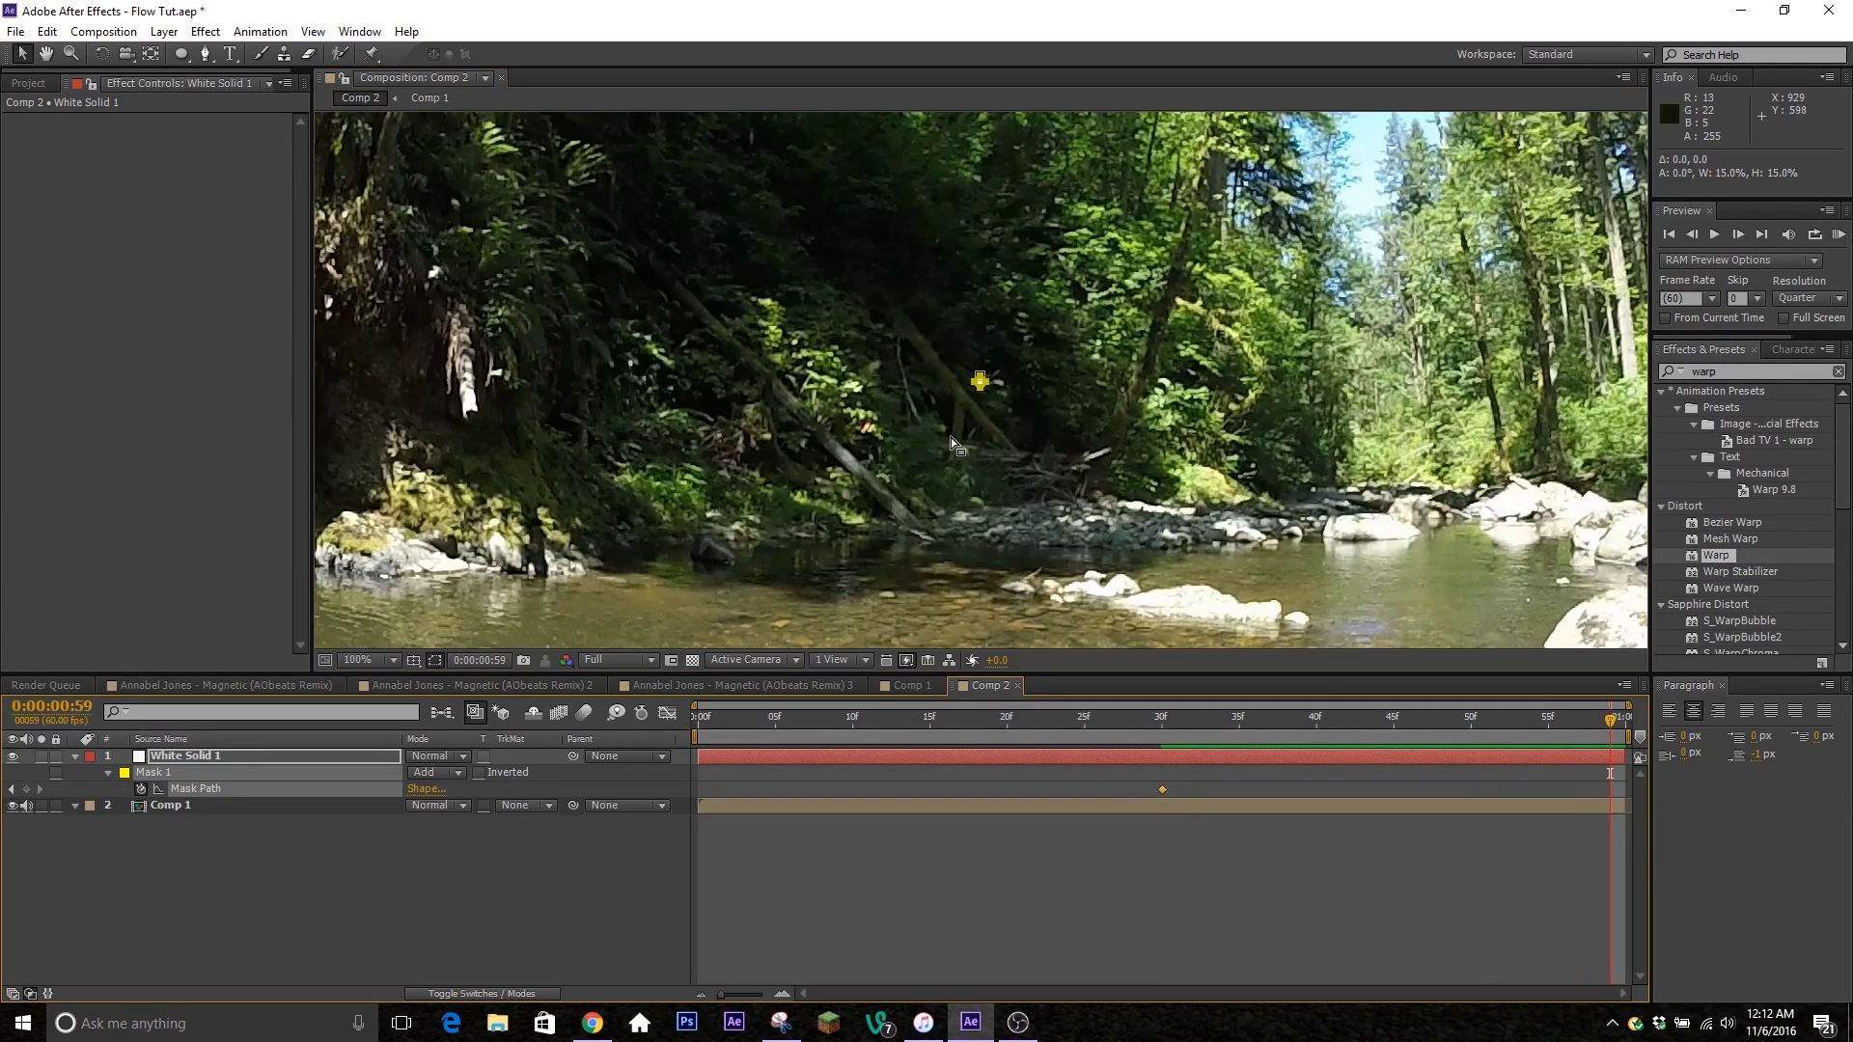
double_click(979, 382)
left_click_drag(986, 388, 1196, 595)
scroll(839, 328, "down", 6)
scroll(933, 349, "up", 2)
left_click_drag(928, 327, 491, 115)
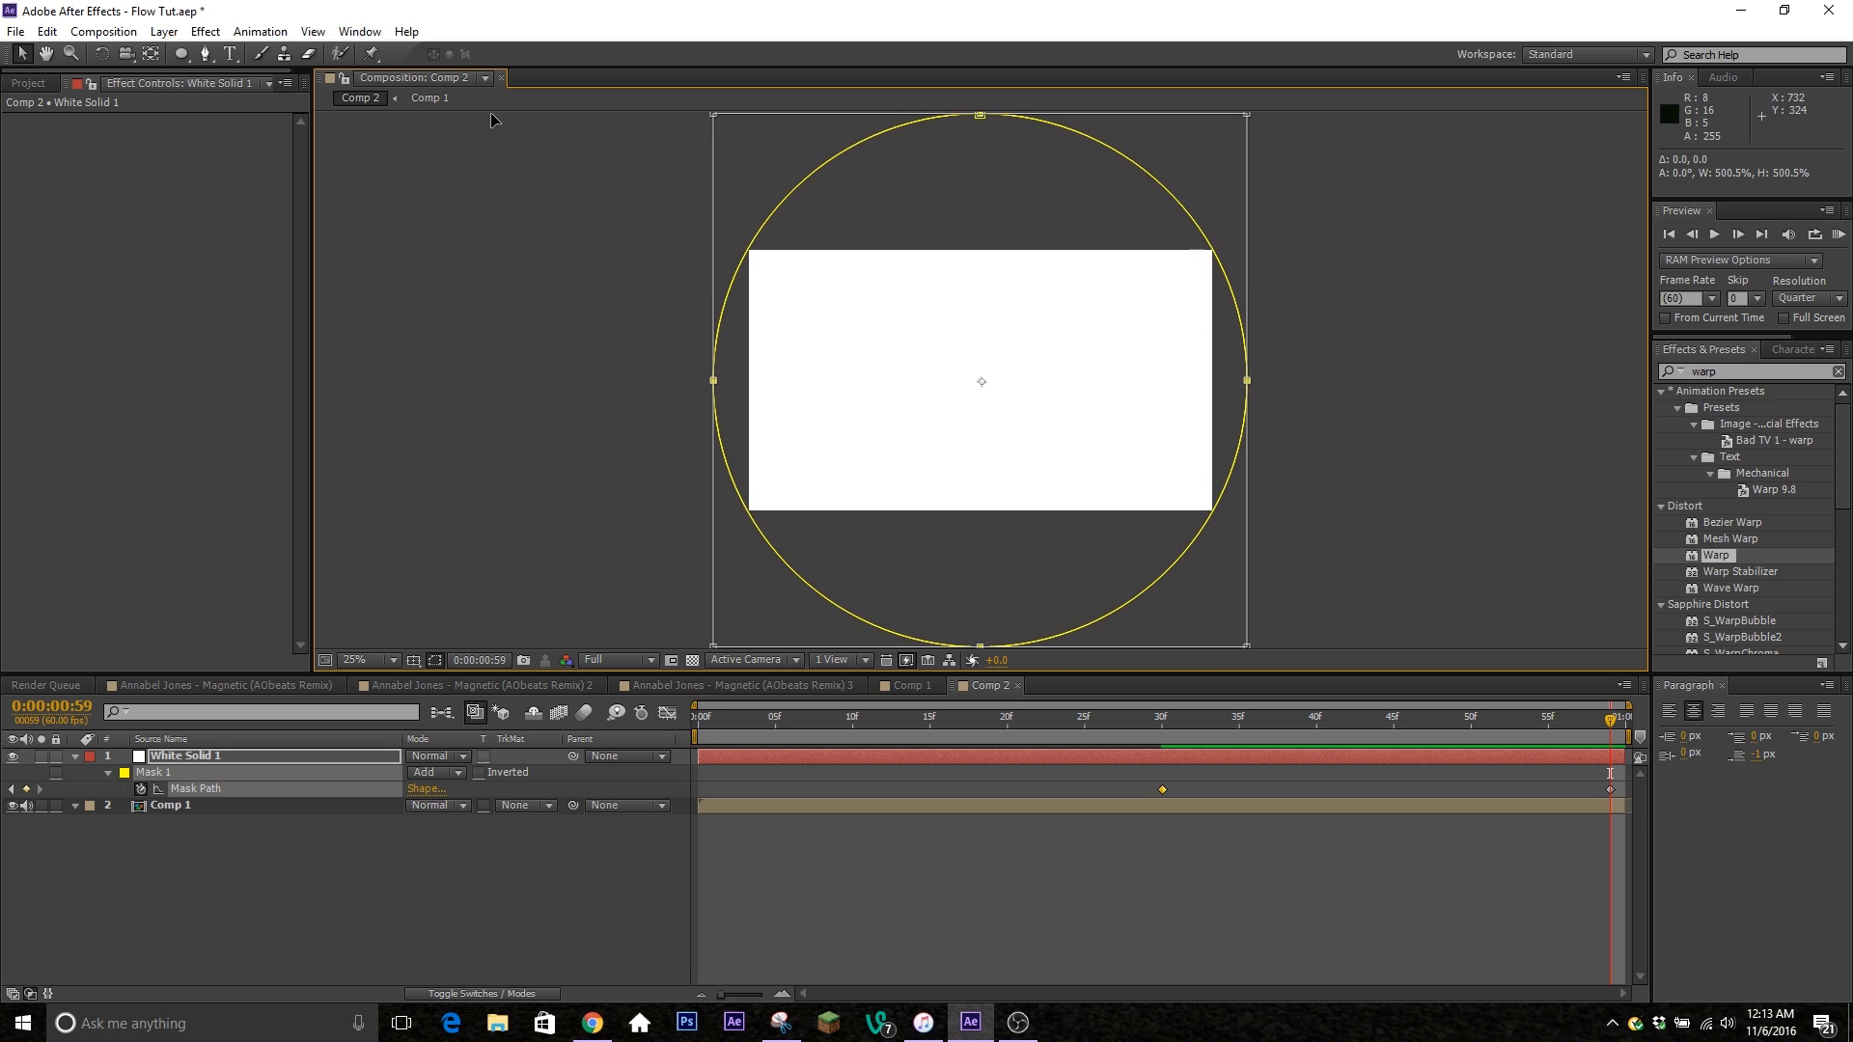
left_click(1220, 863)
left_click_drag(1206, 724, 1286, 772)
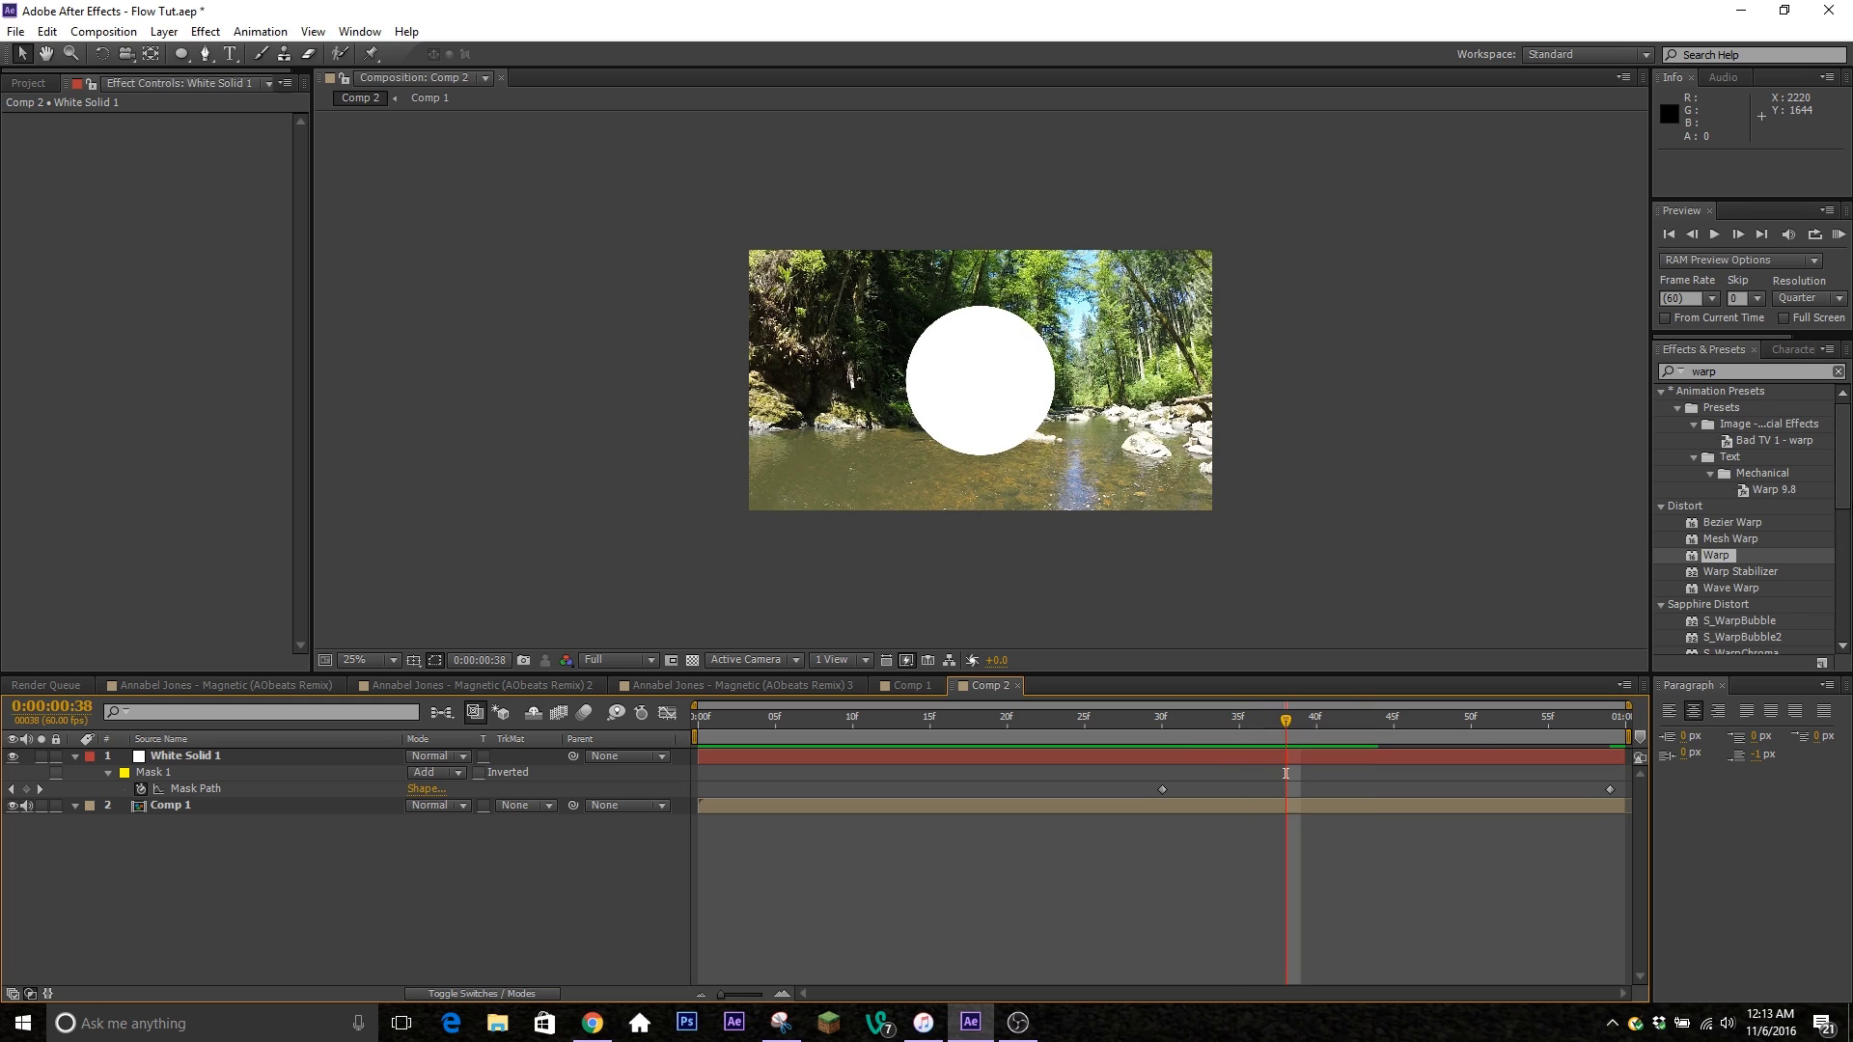
Apply Turbulent Displace to White Solid 1 and set its Complexity to 10.
left_click(1749, 374)
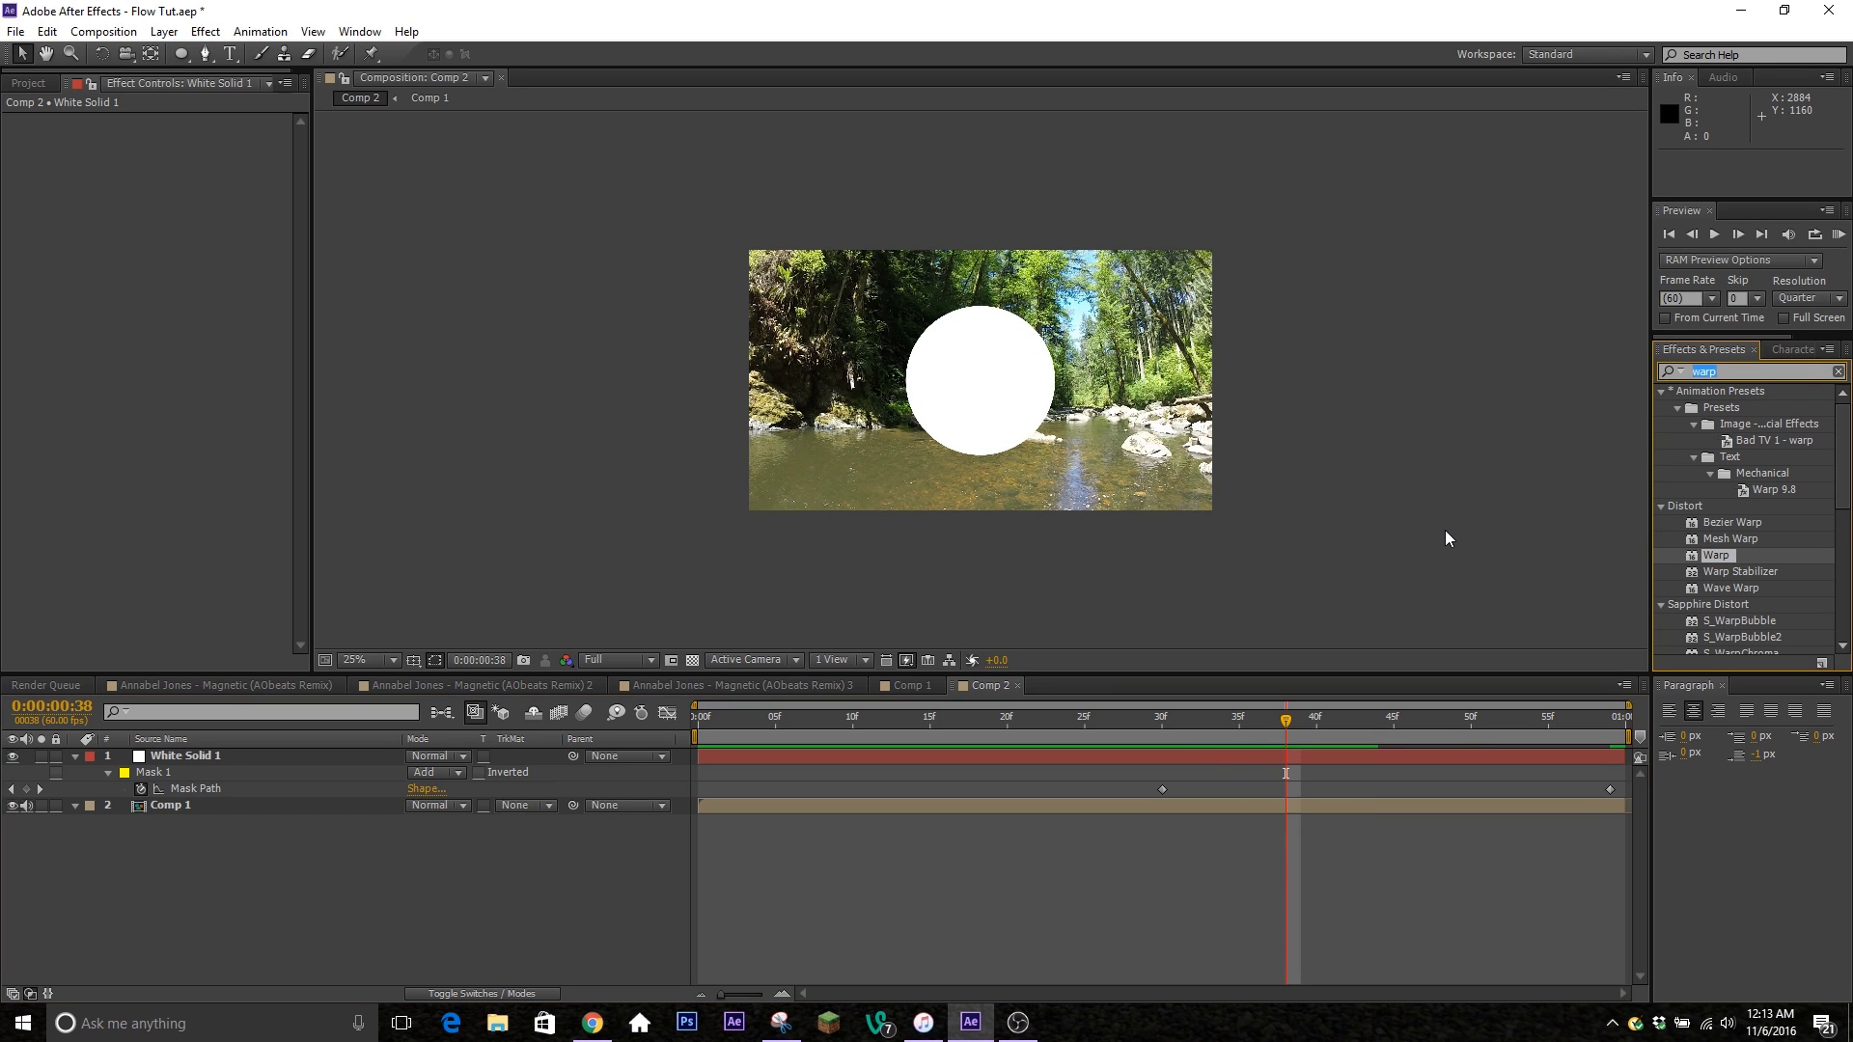
type("turbule")
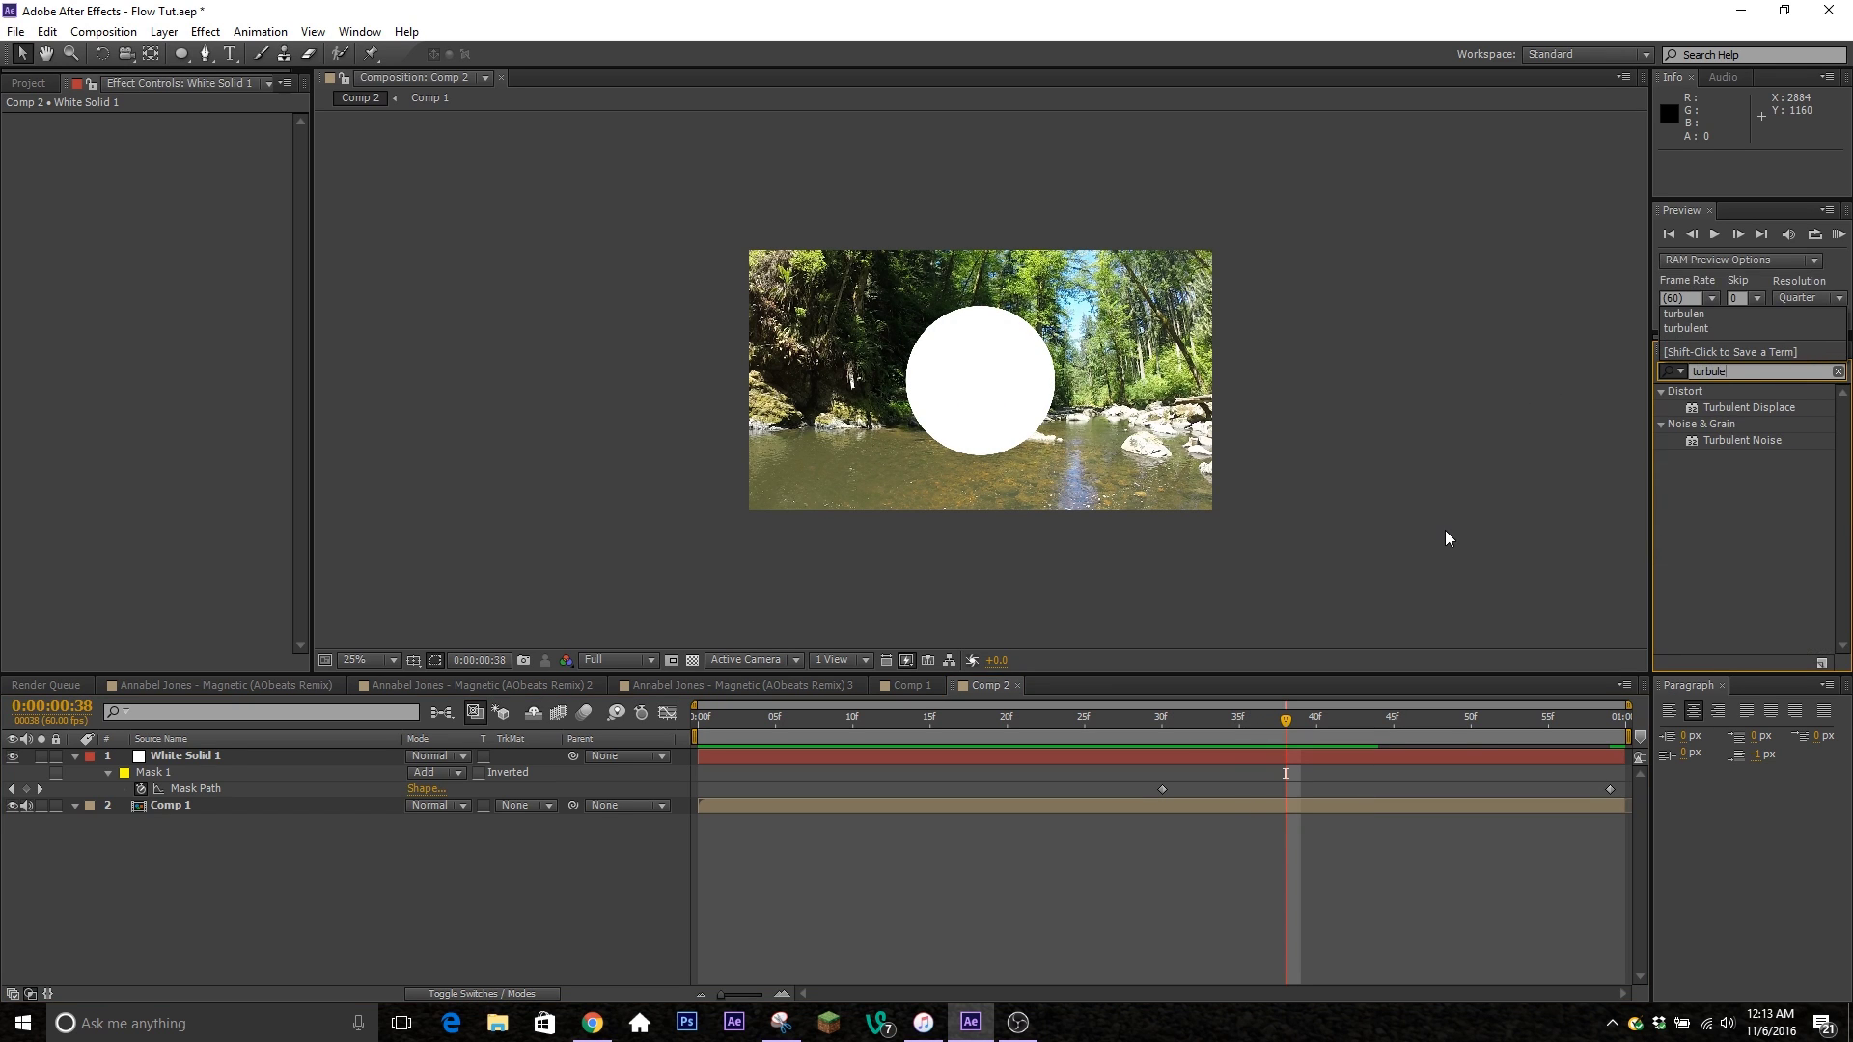
left_click_drag(1740, 407, 1212, 763)
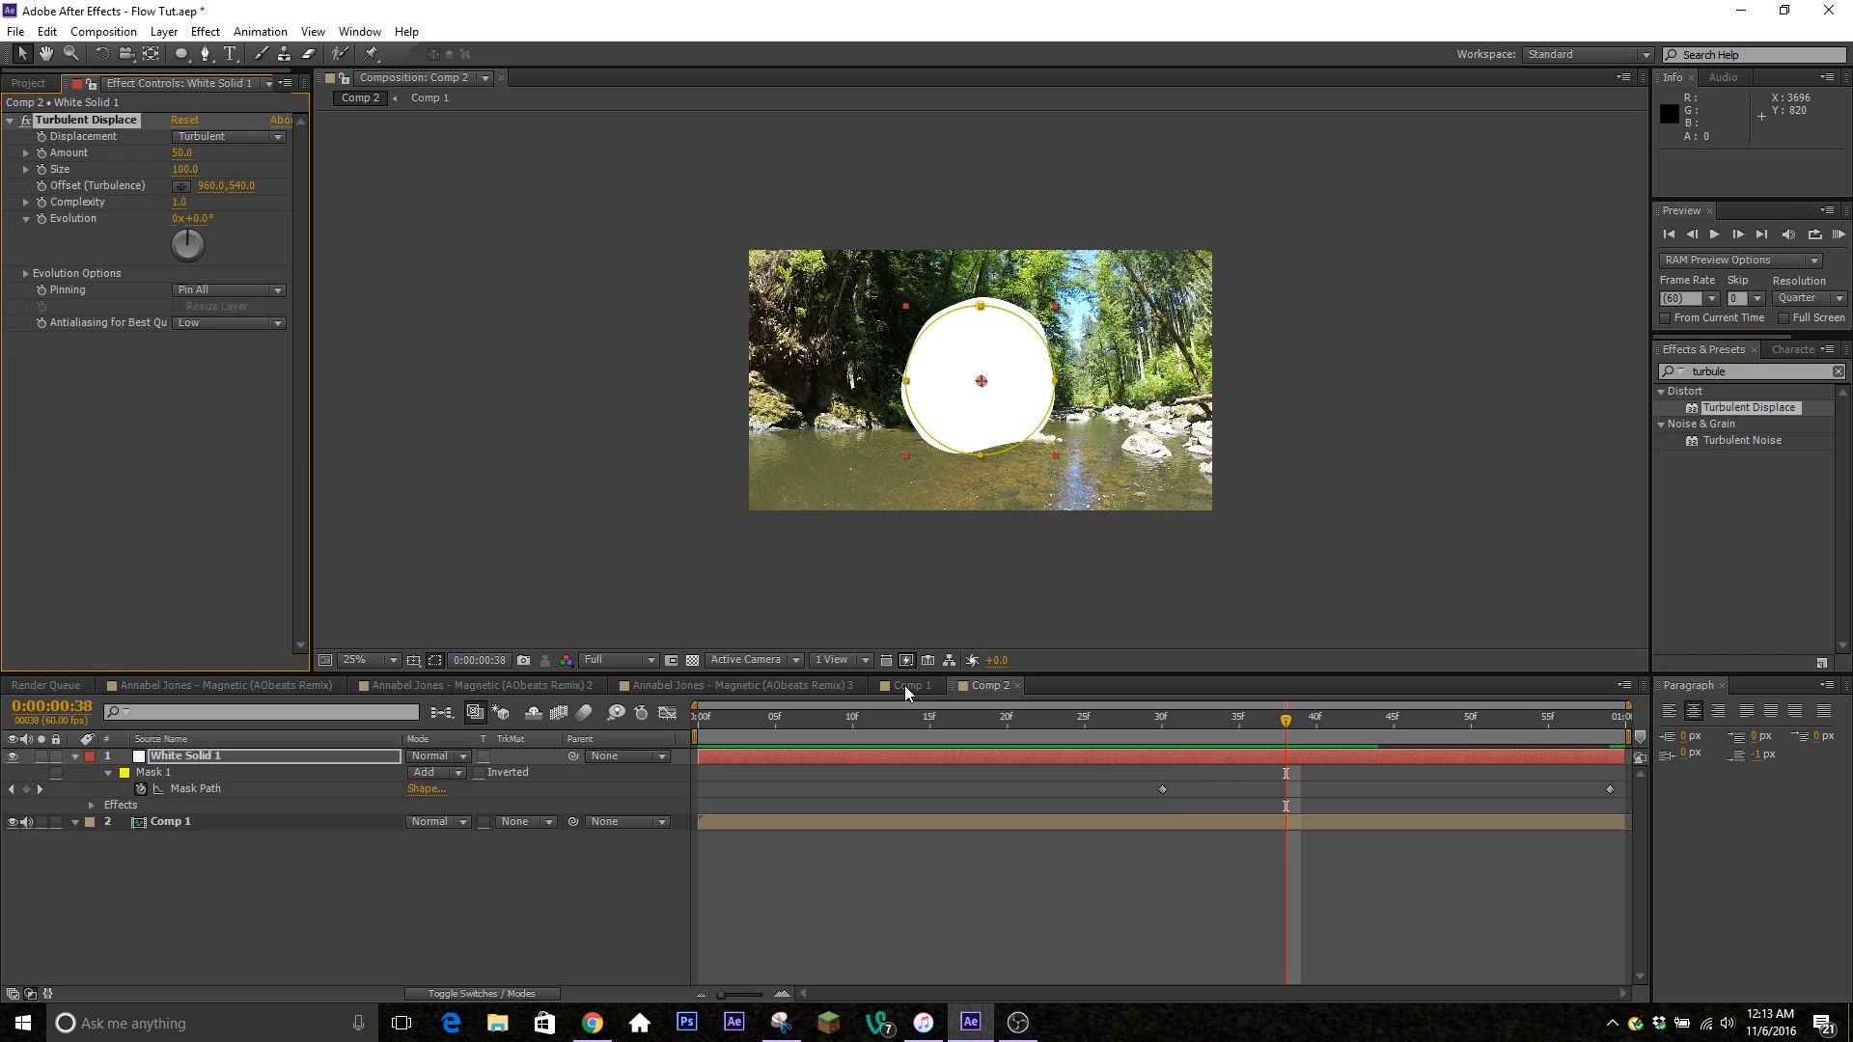
key("period")
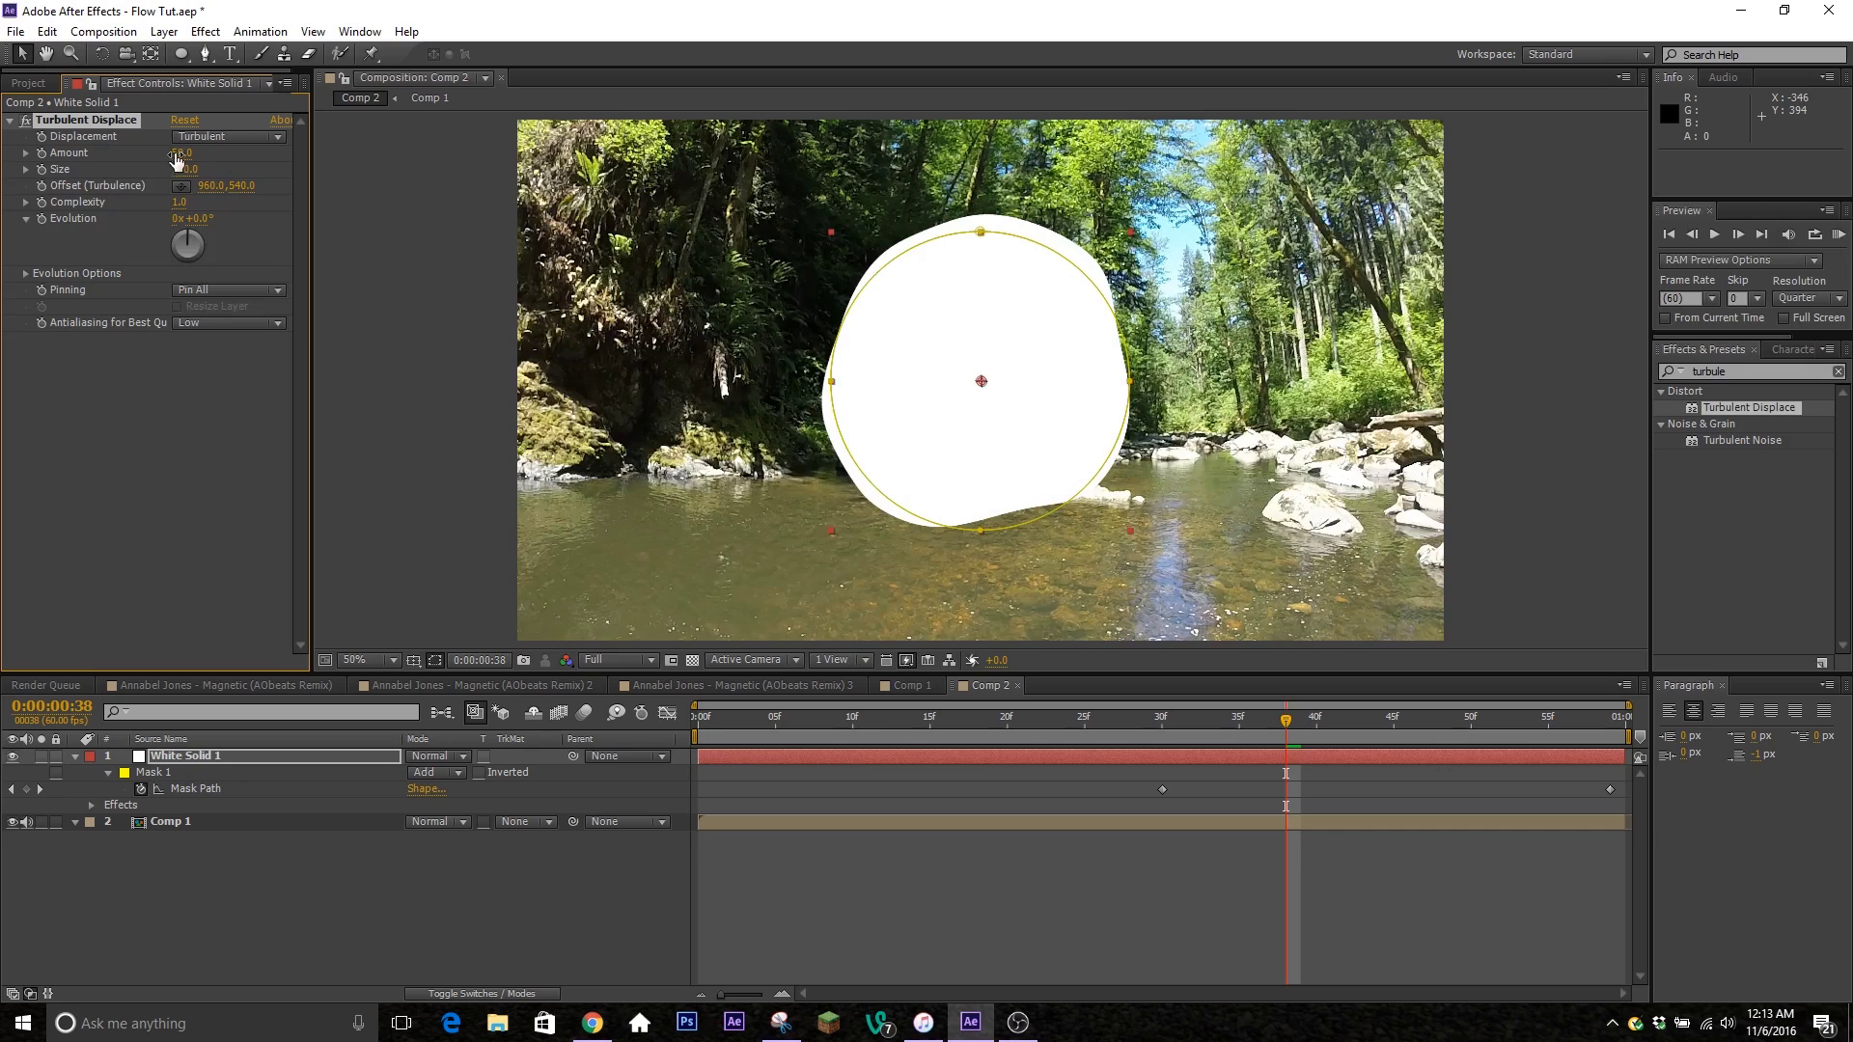
left_click(178, 203)
type("10")
key("Return")
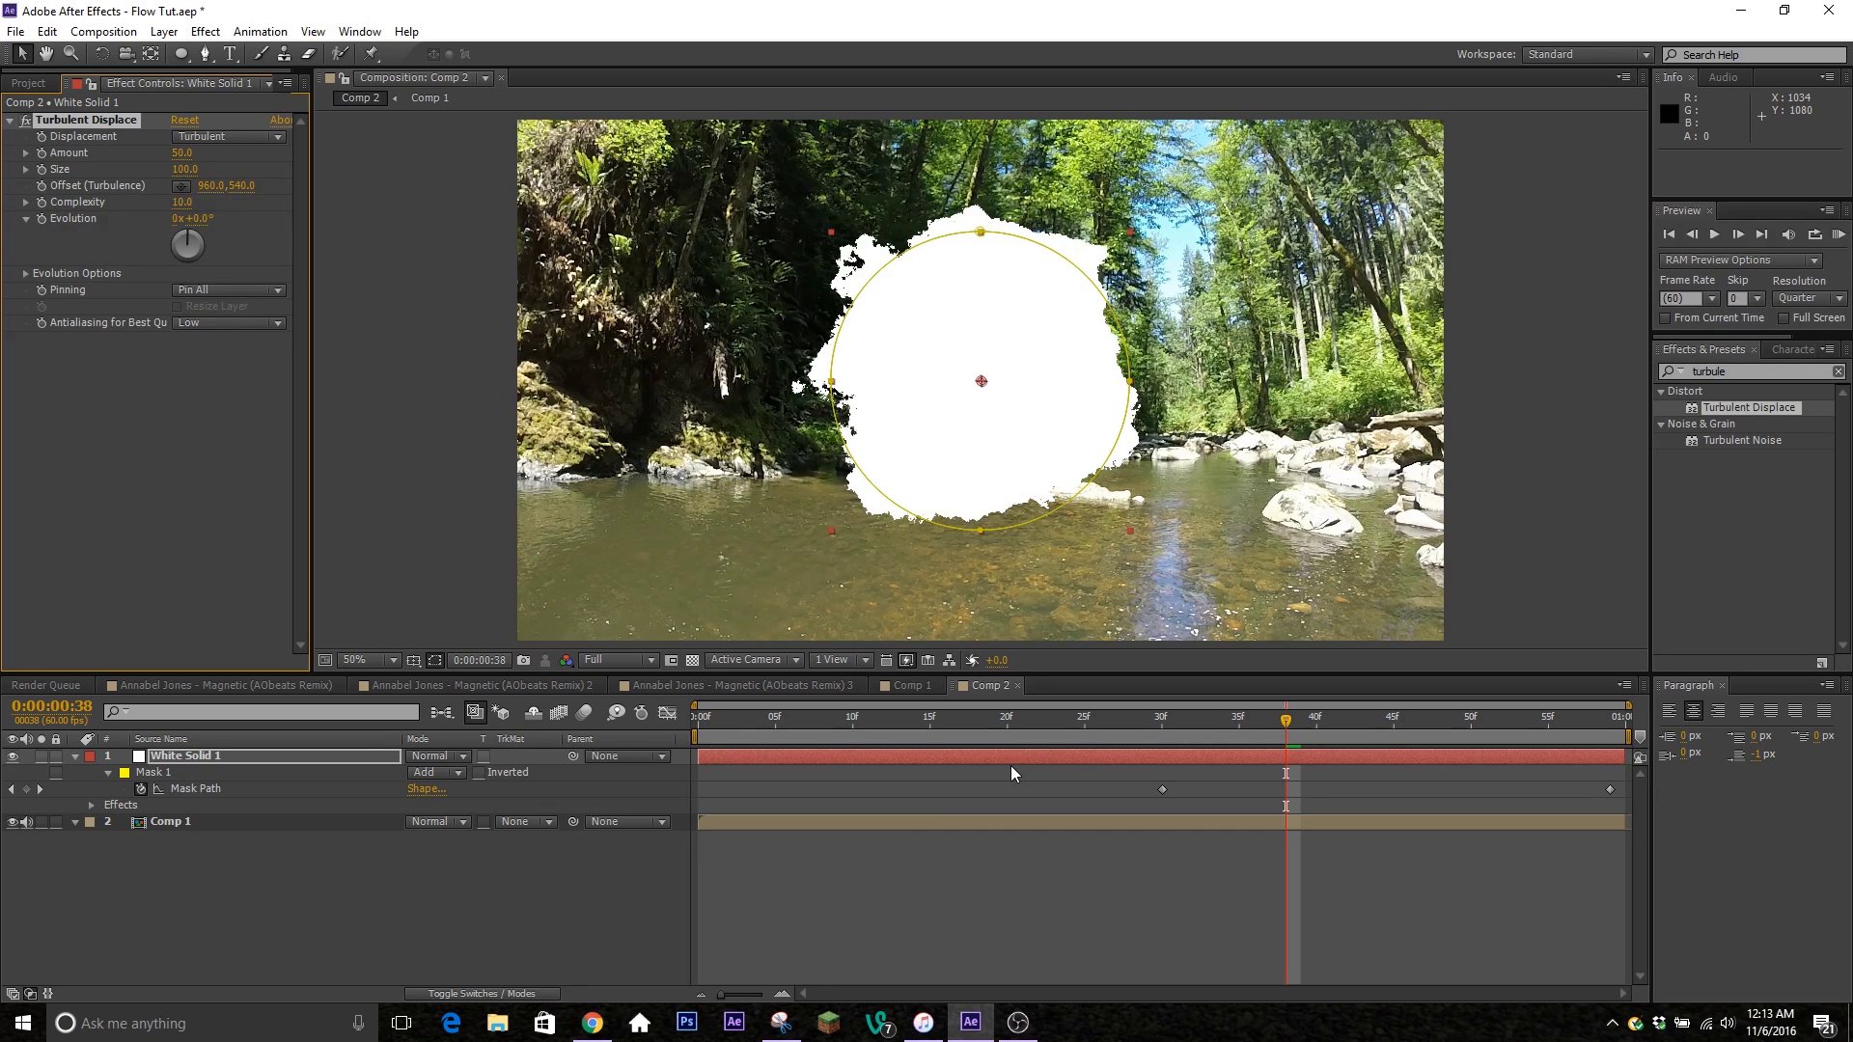
Set the mask feather to 50 pixels and scrub to frame 34 to check the puff.
key("f")
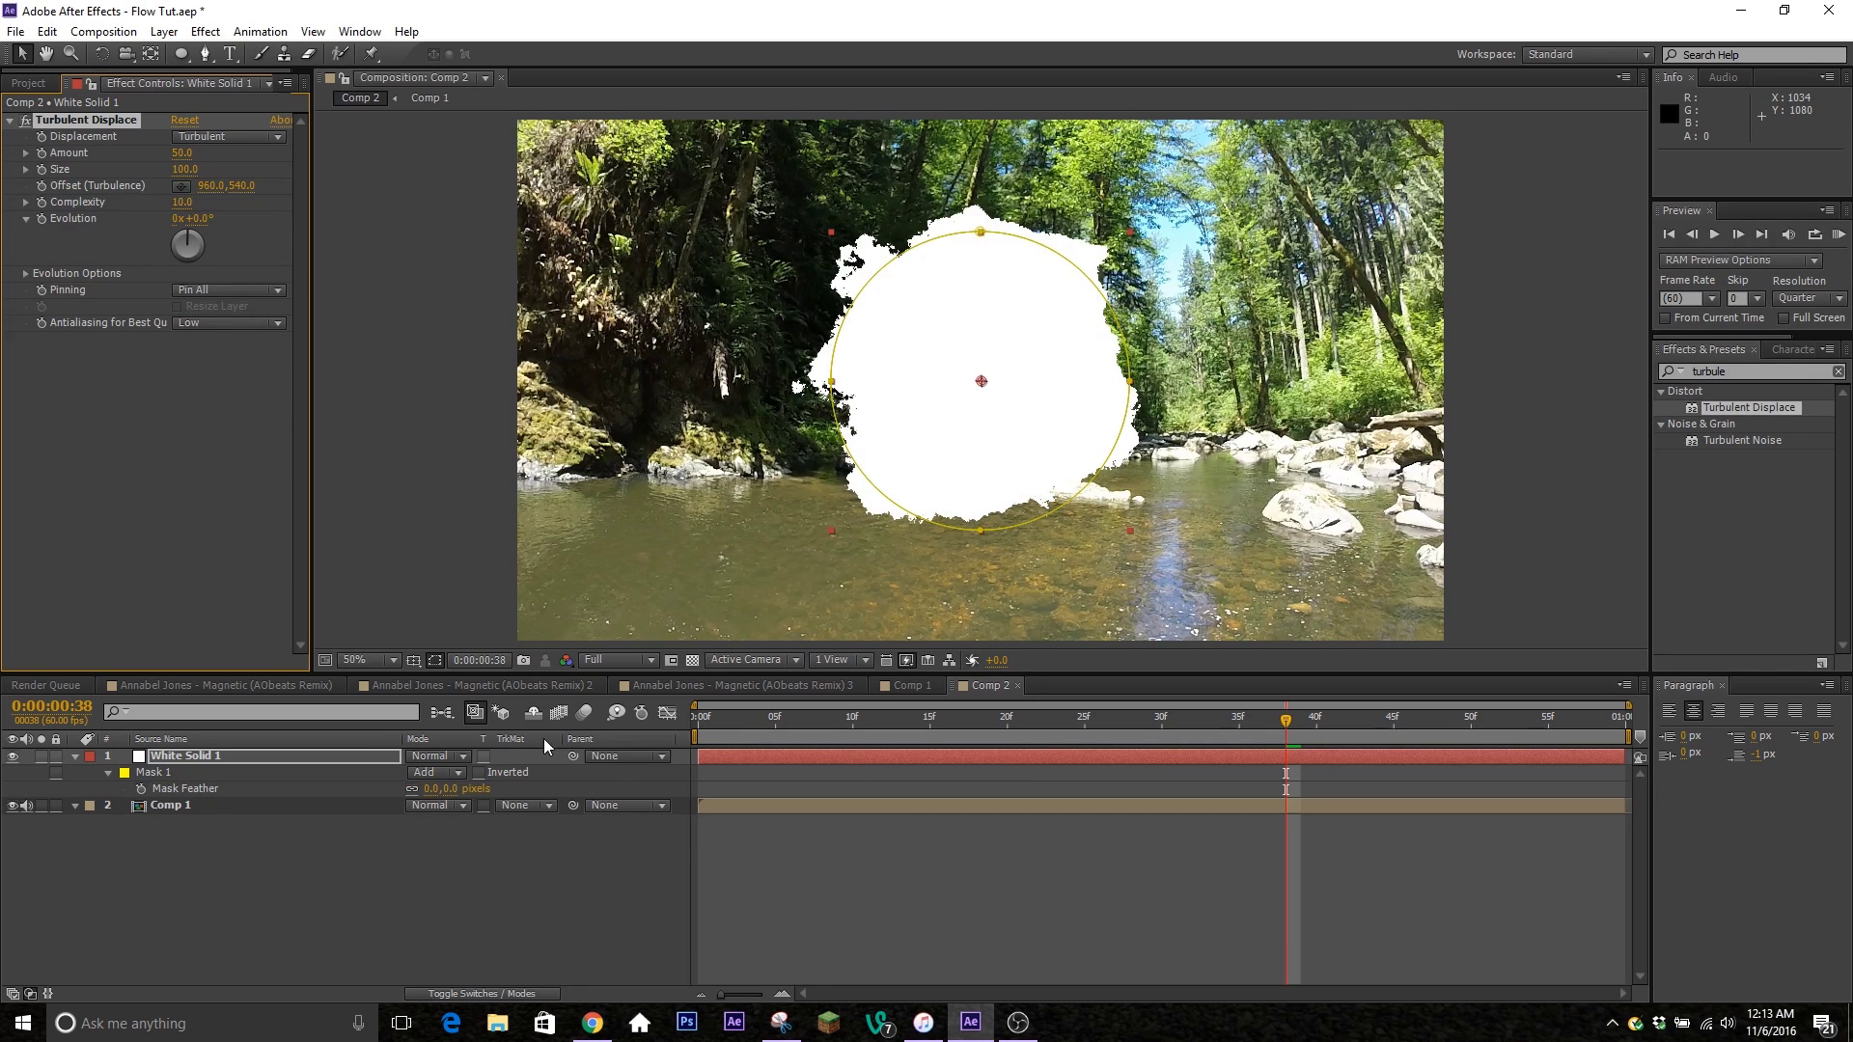
left_click(450, 790)
type("50")
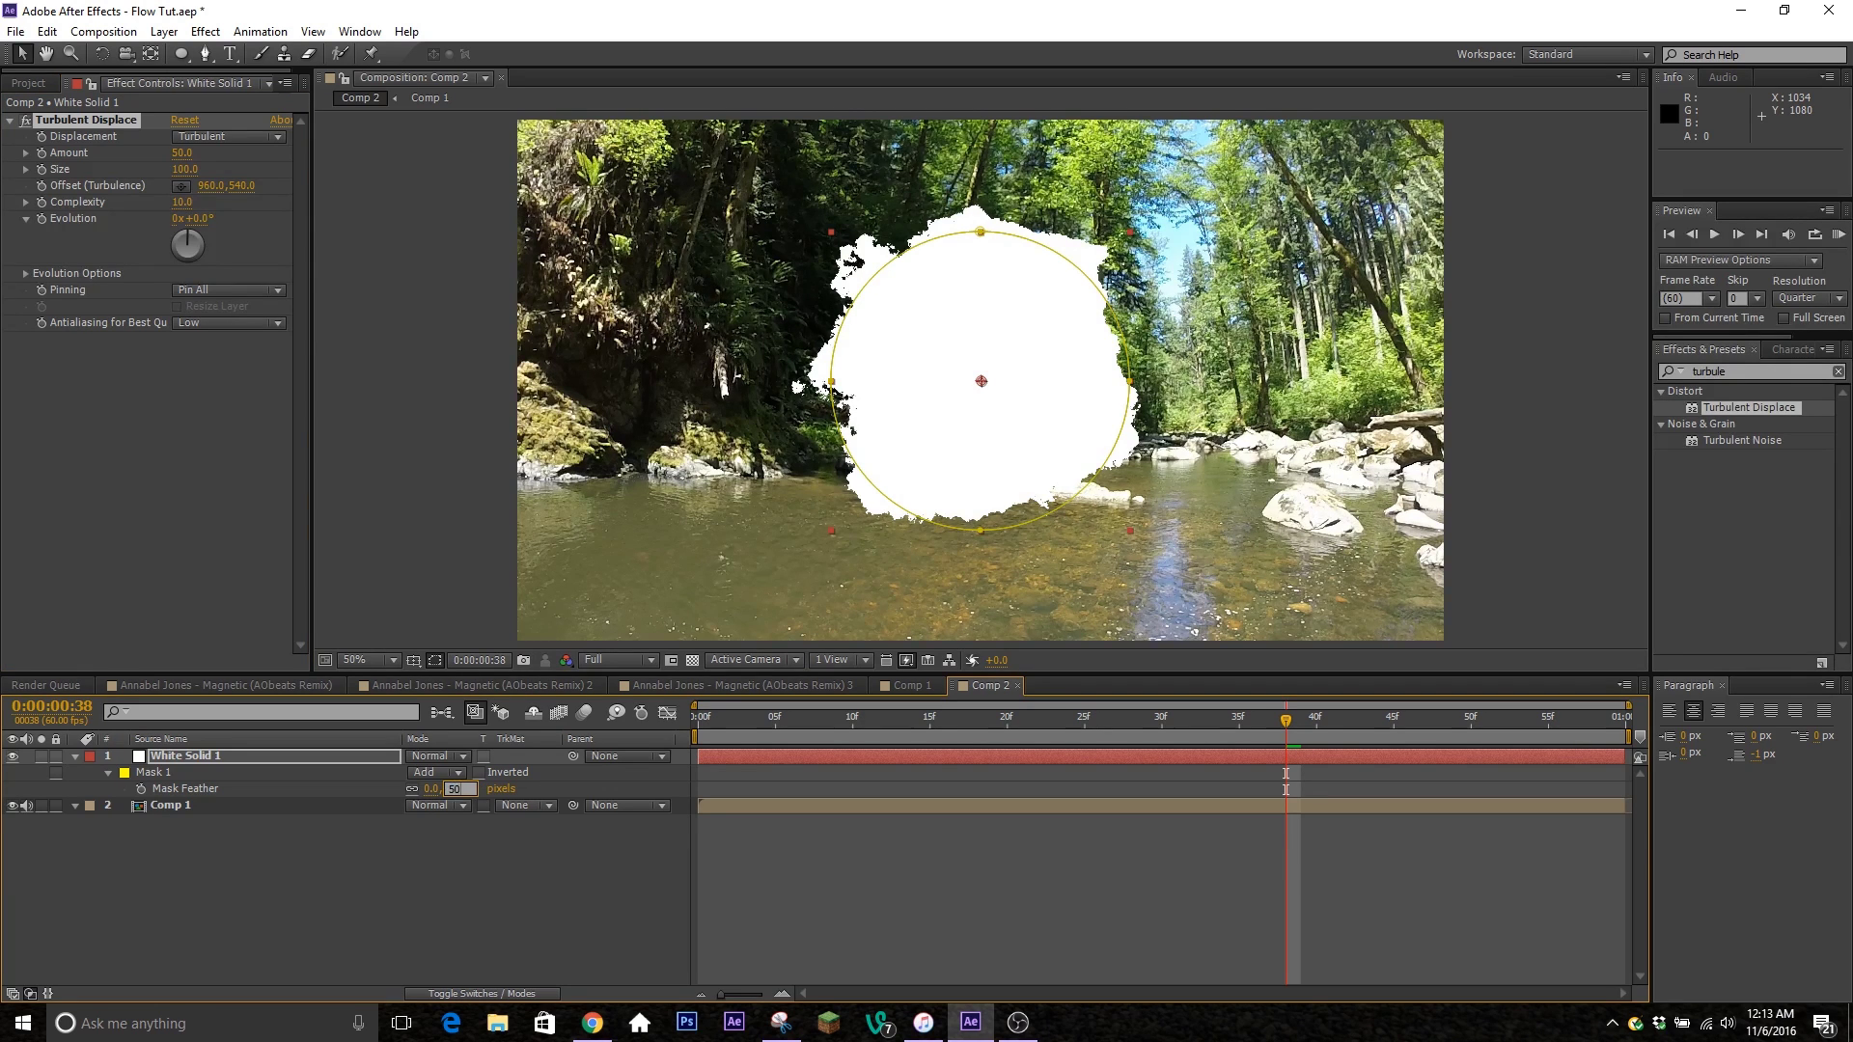
key("Return")
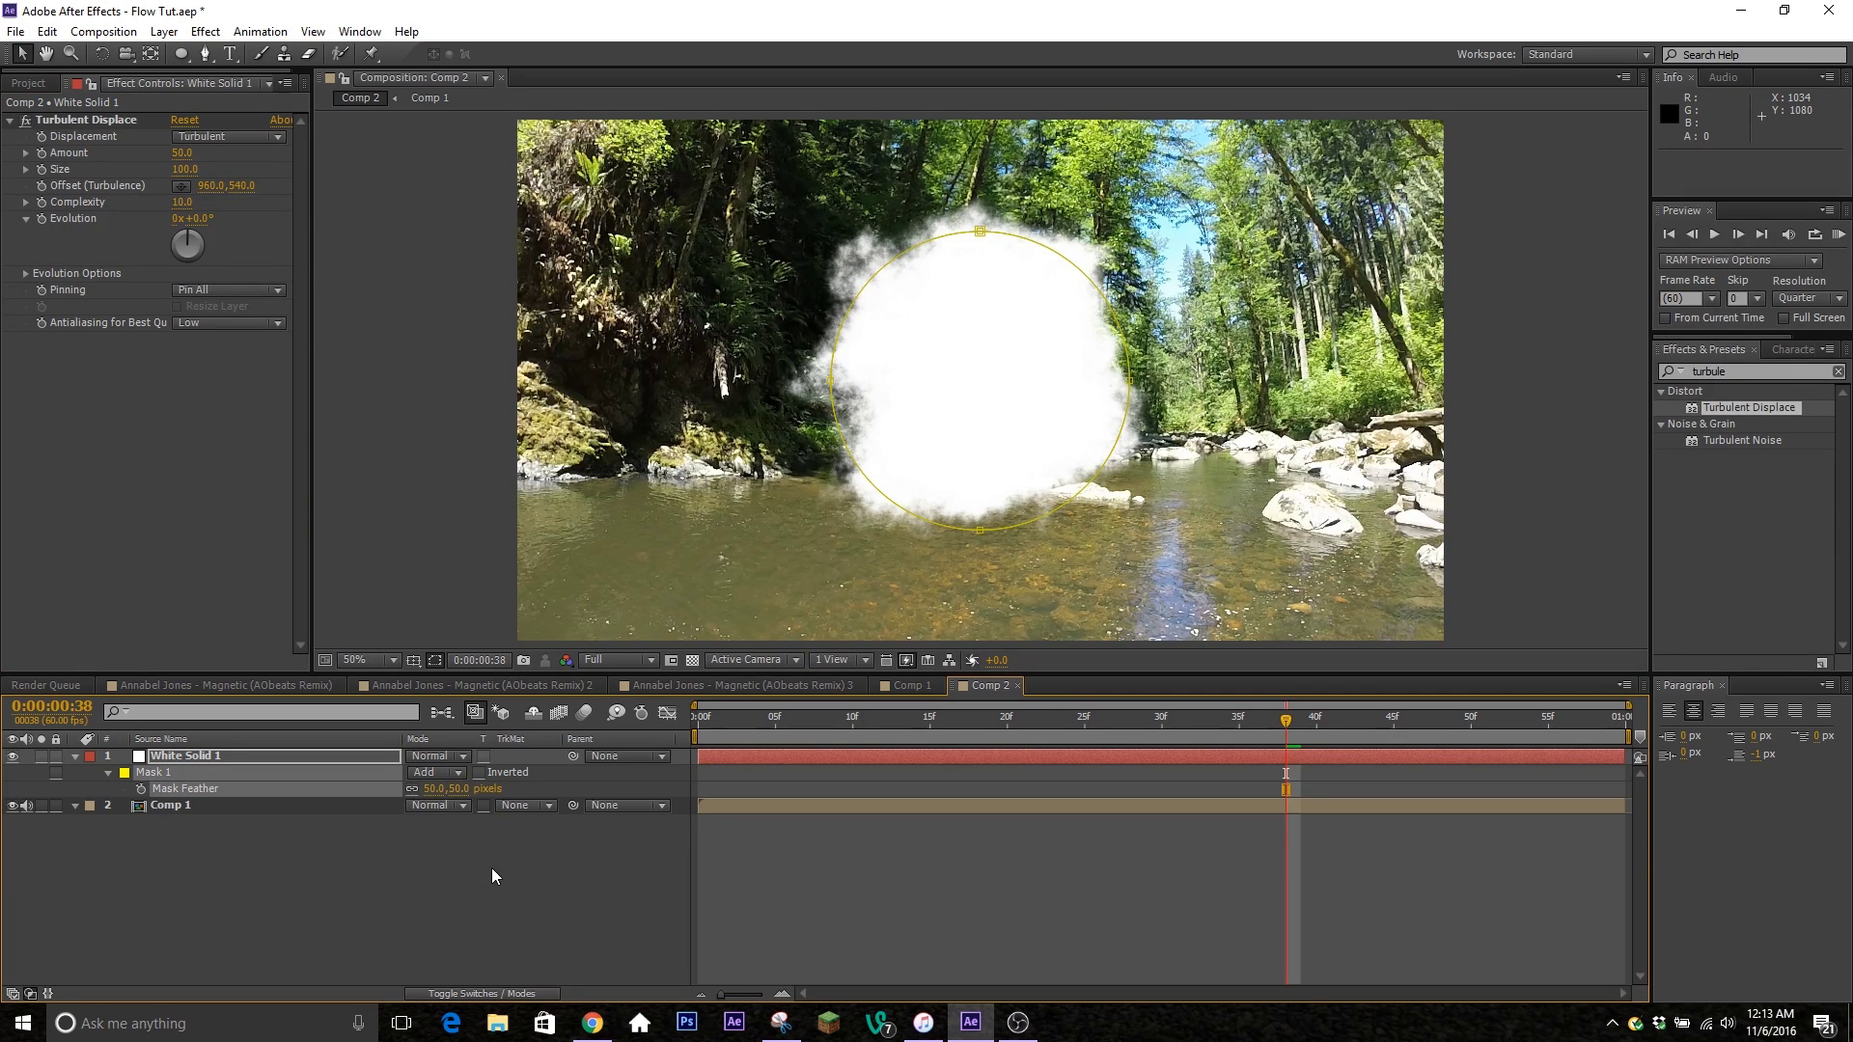
left_click(562, 897)
left_click_drag(1274, 738, 1317, 744)
left_click_drag(1282, 816, 1226, 831)
Apply Easy Ease to both Mask Path keyframes in the speed graph.
key("m")
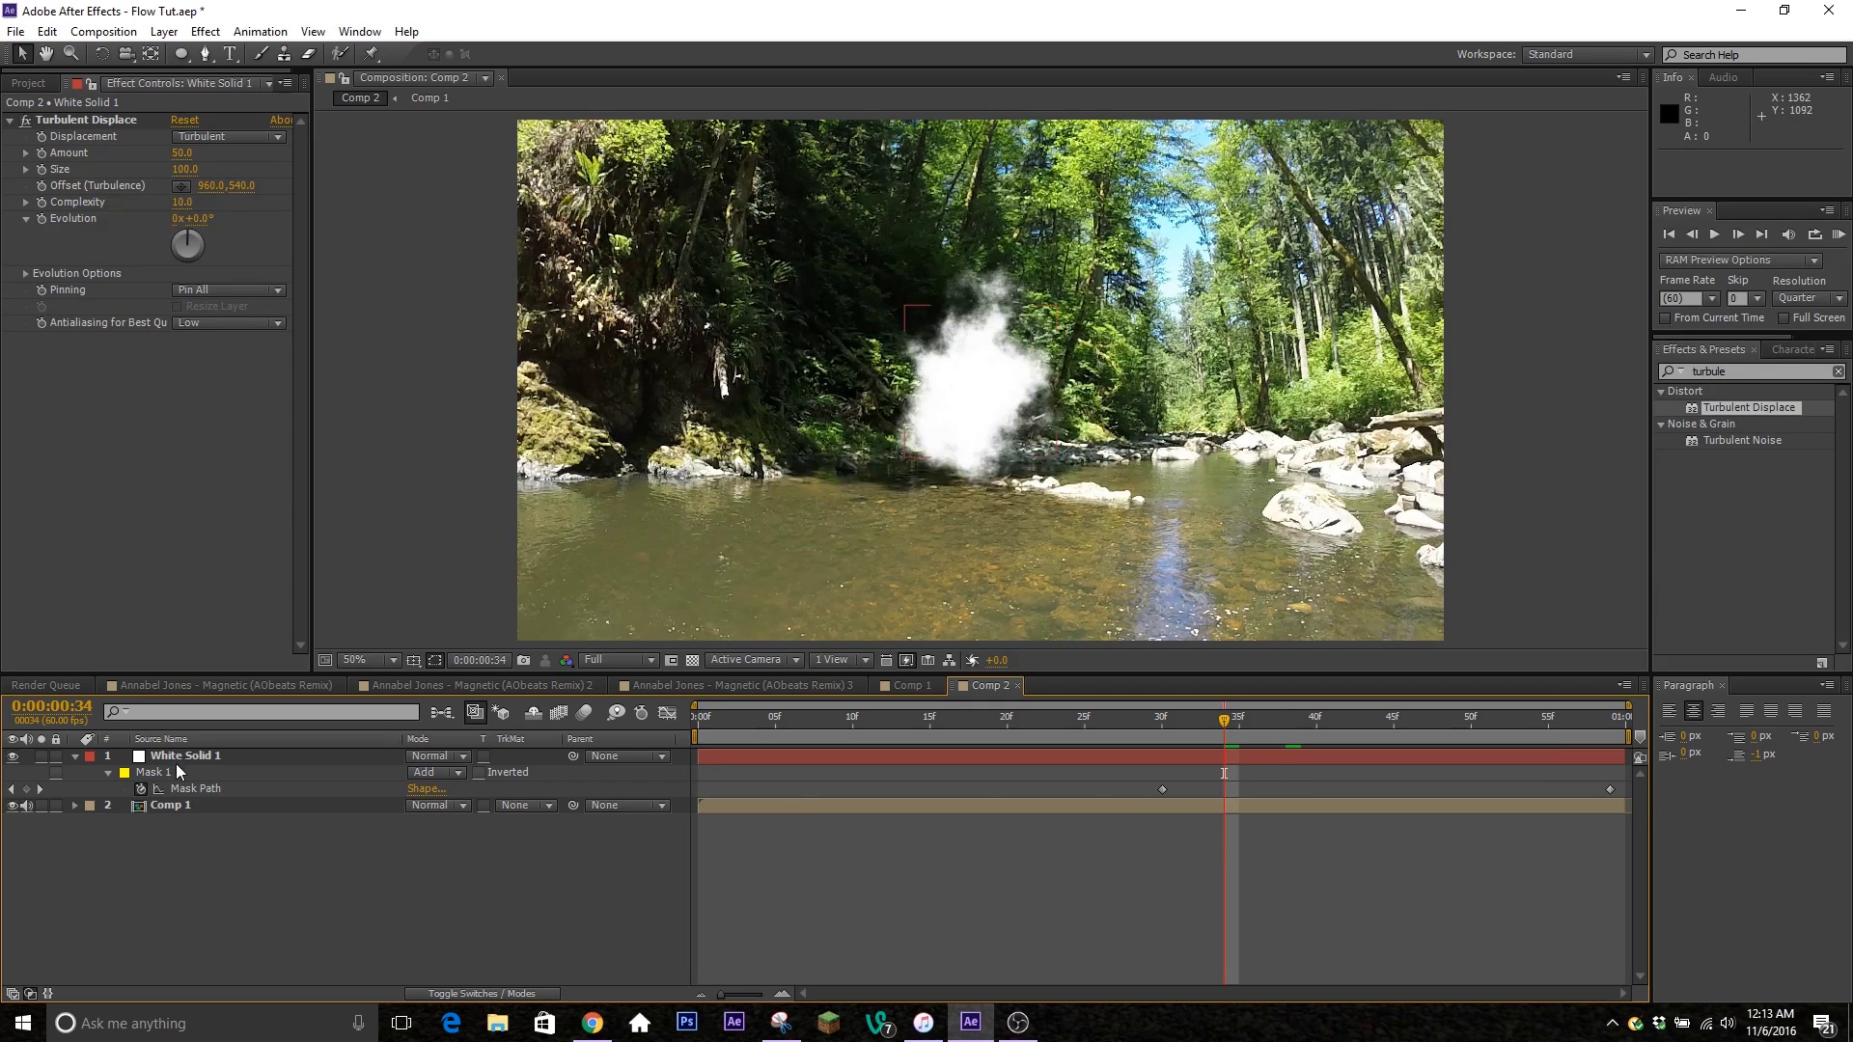
left_click(194, 789)
left_click(669, 713)
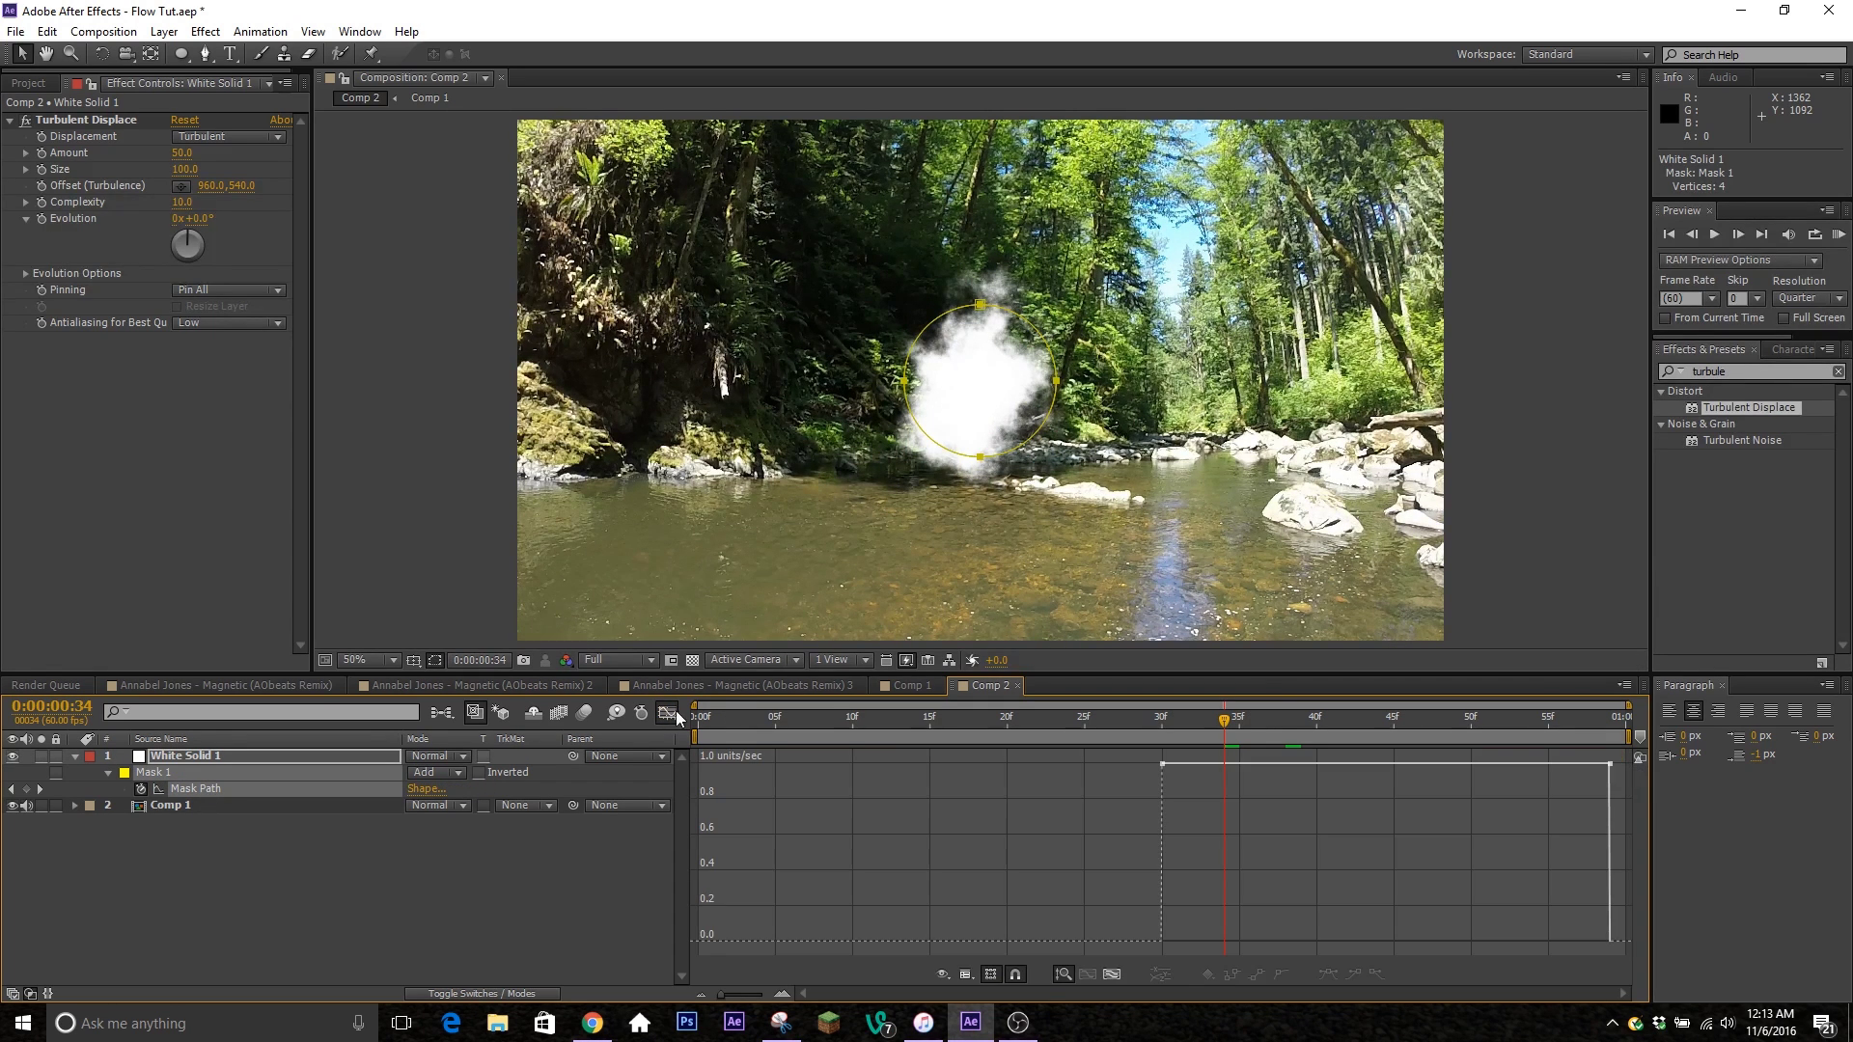
left_click_drag(1139, 765, 1805, 810)
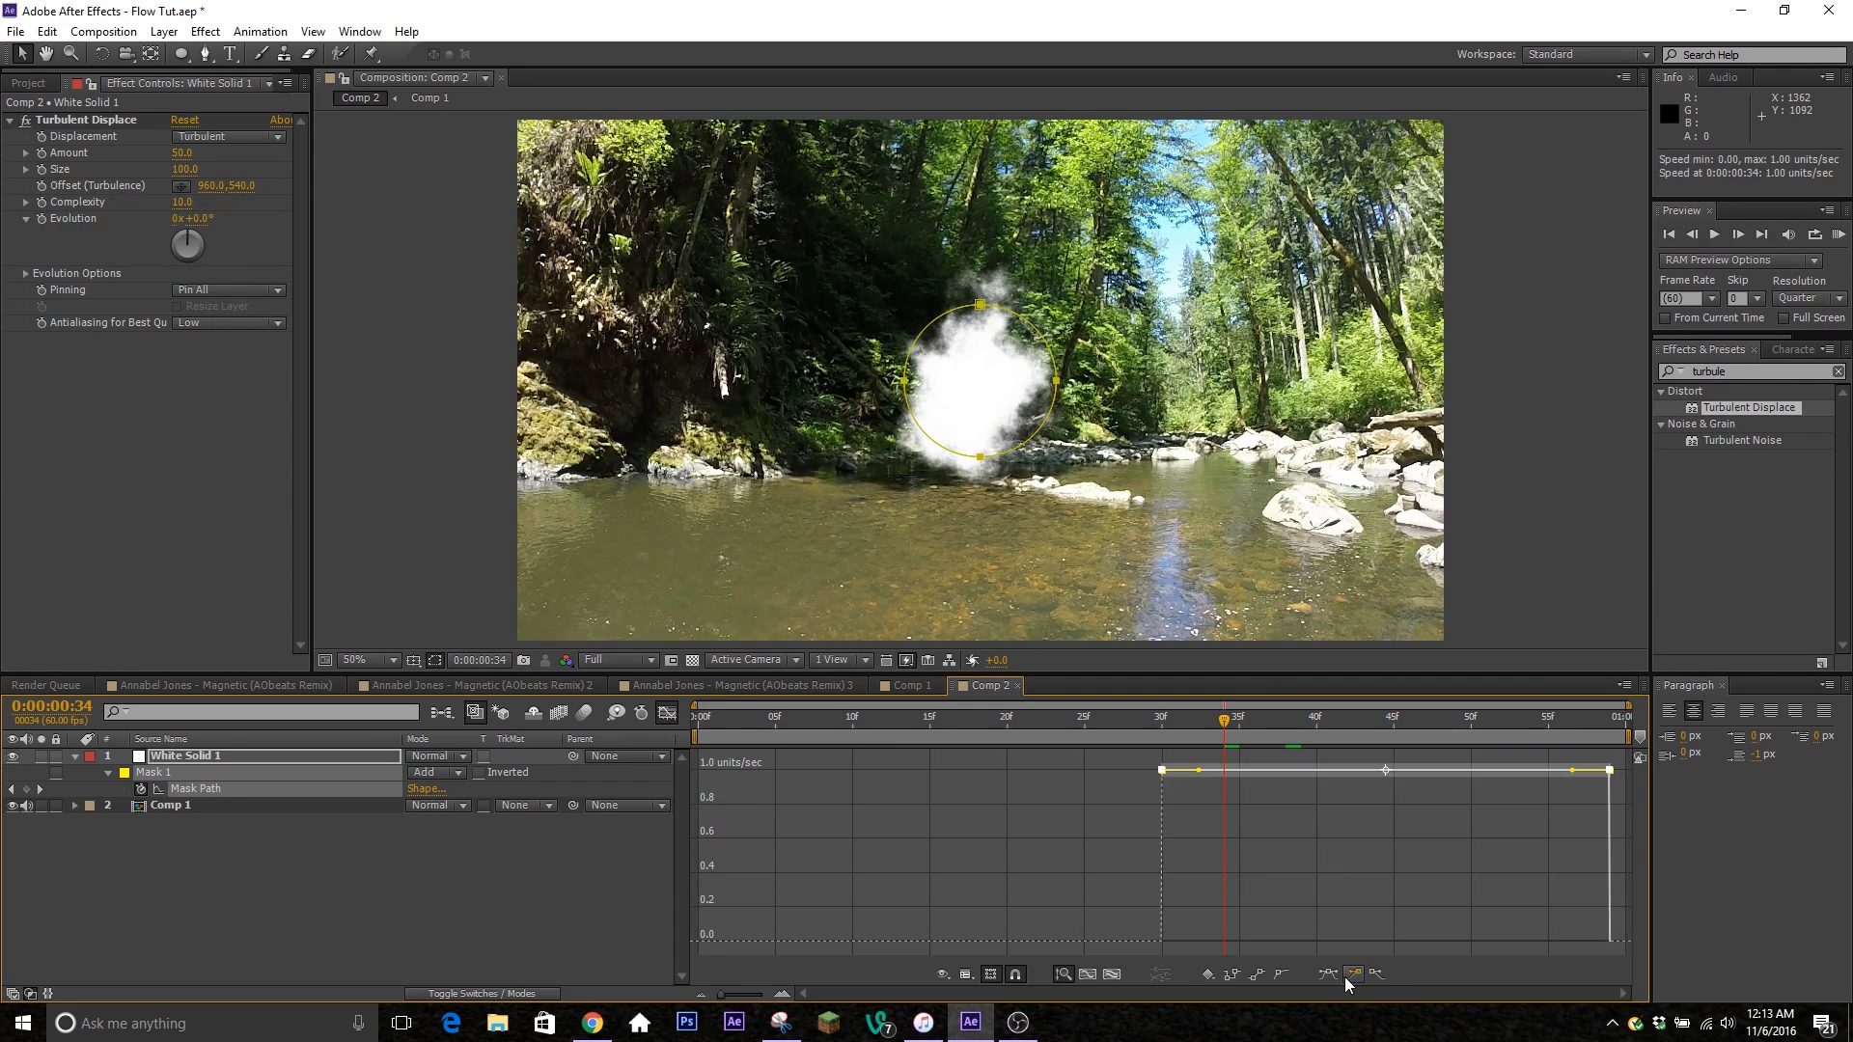
left_click(1336, 976)
left_click(1004, 865)
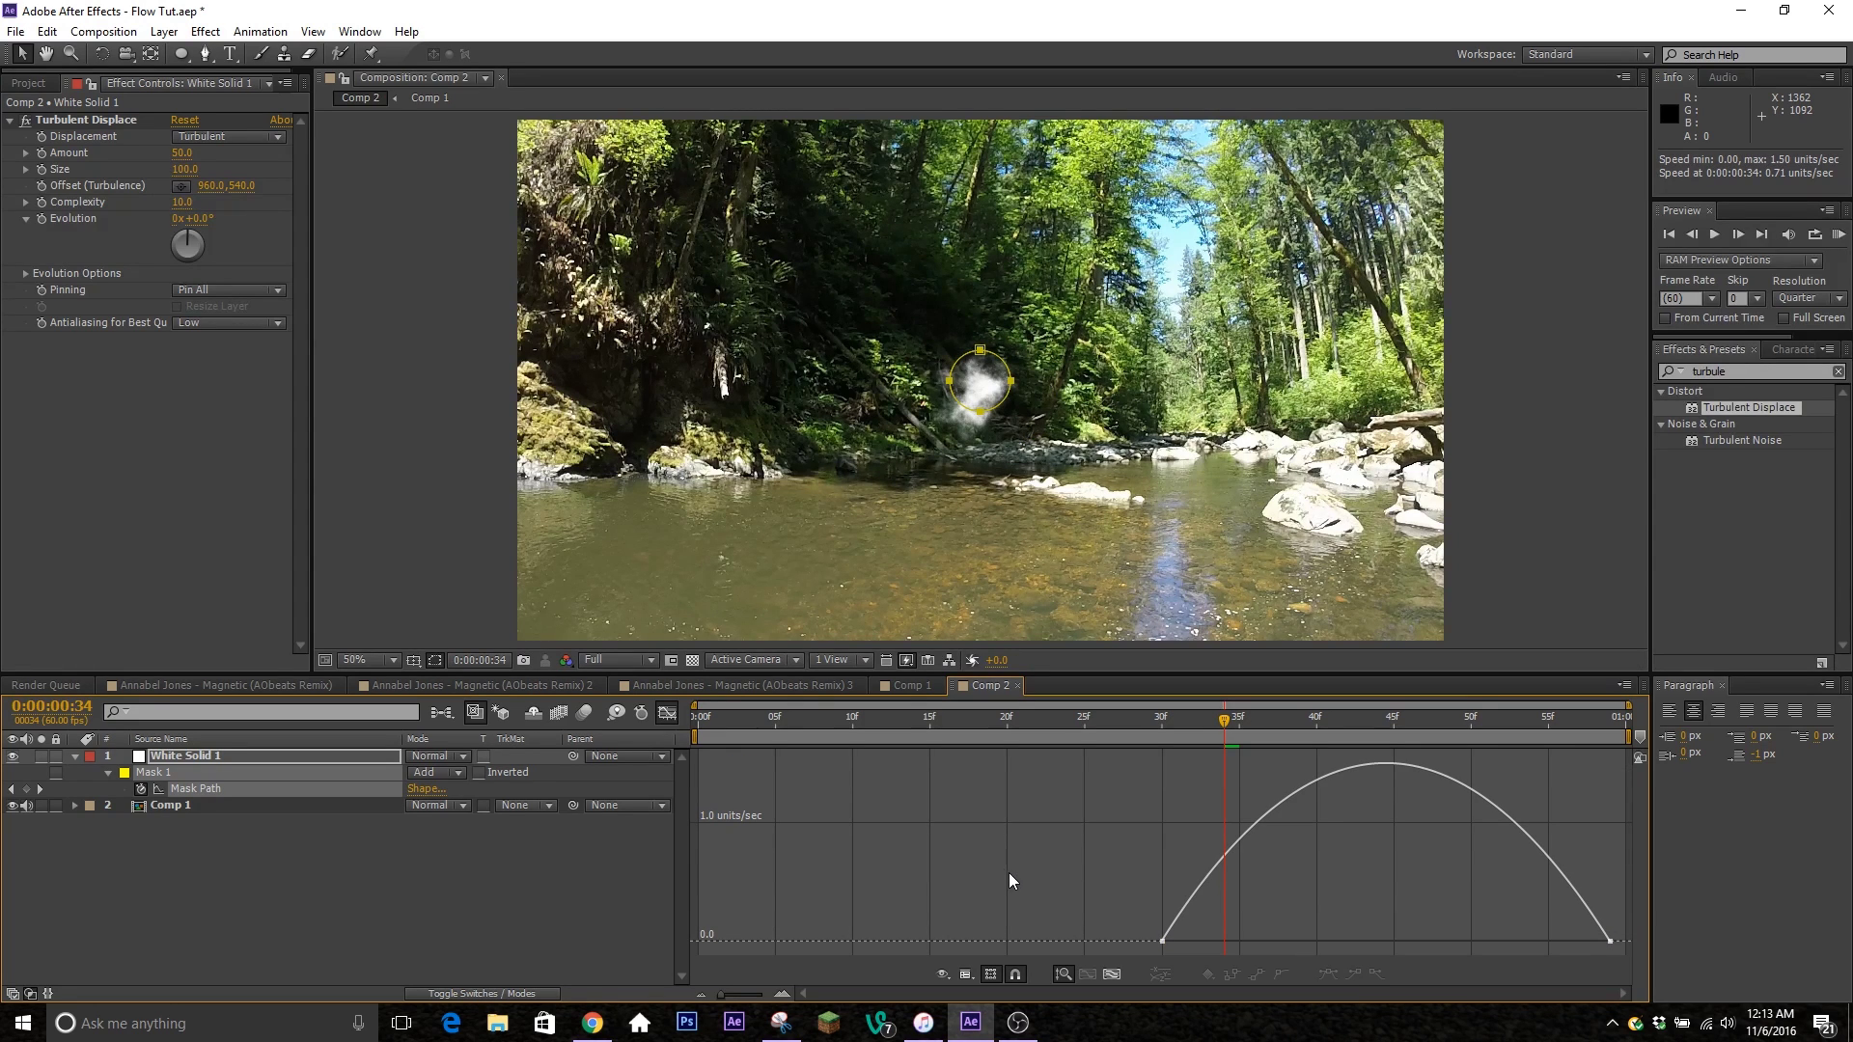
Raise the first keyframe's speed for a fast burst, then preview the puff at frame 32.
key("j")
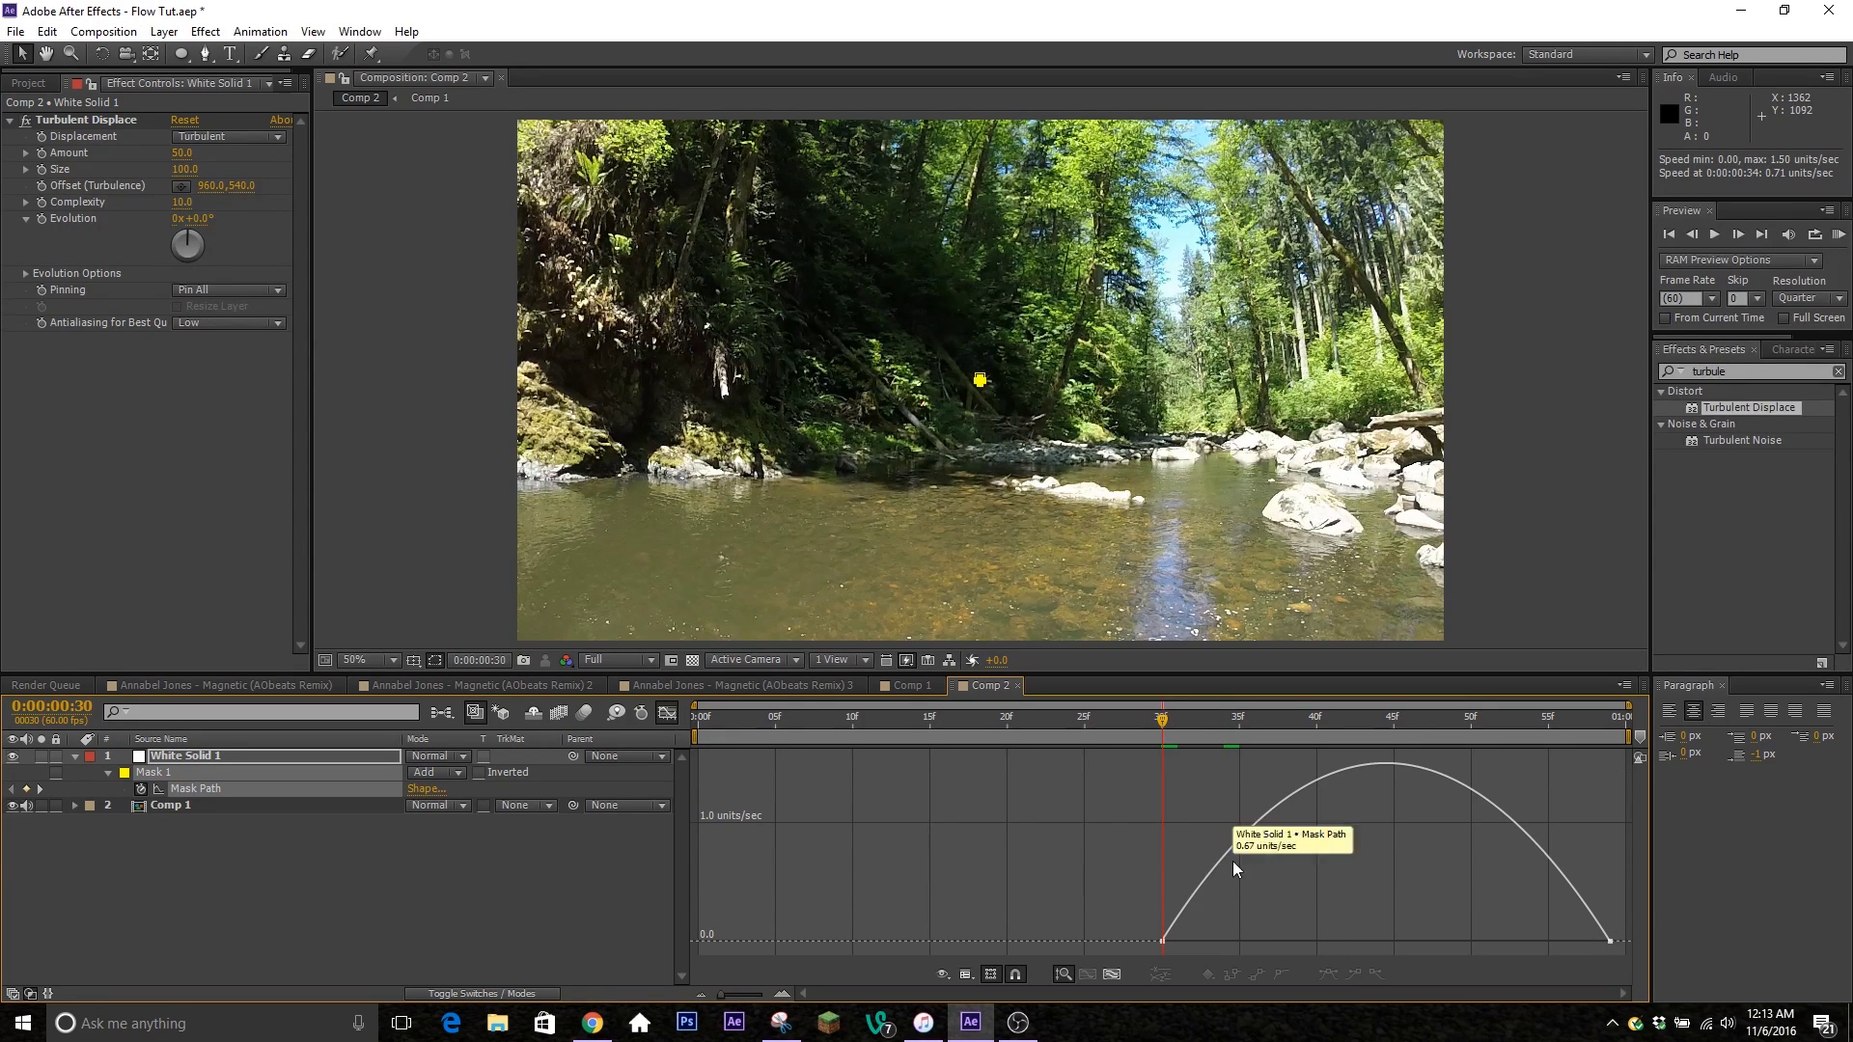
mouse_move(1221, 850)
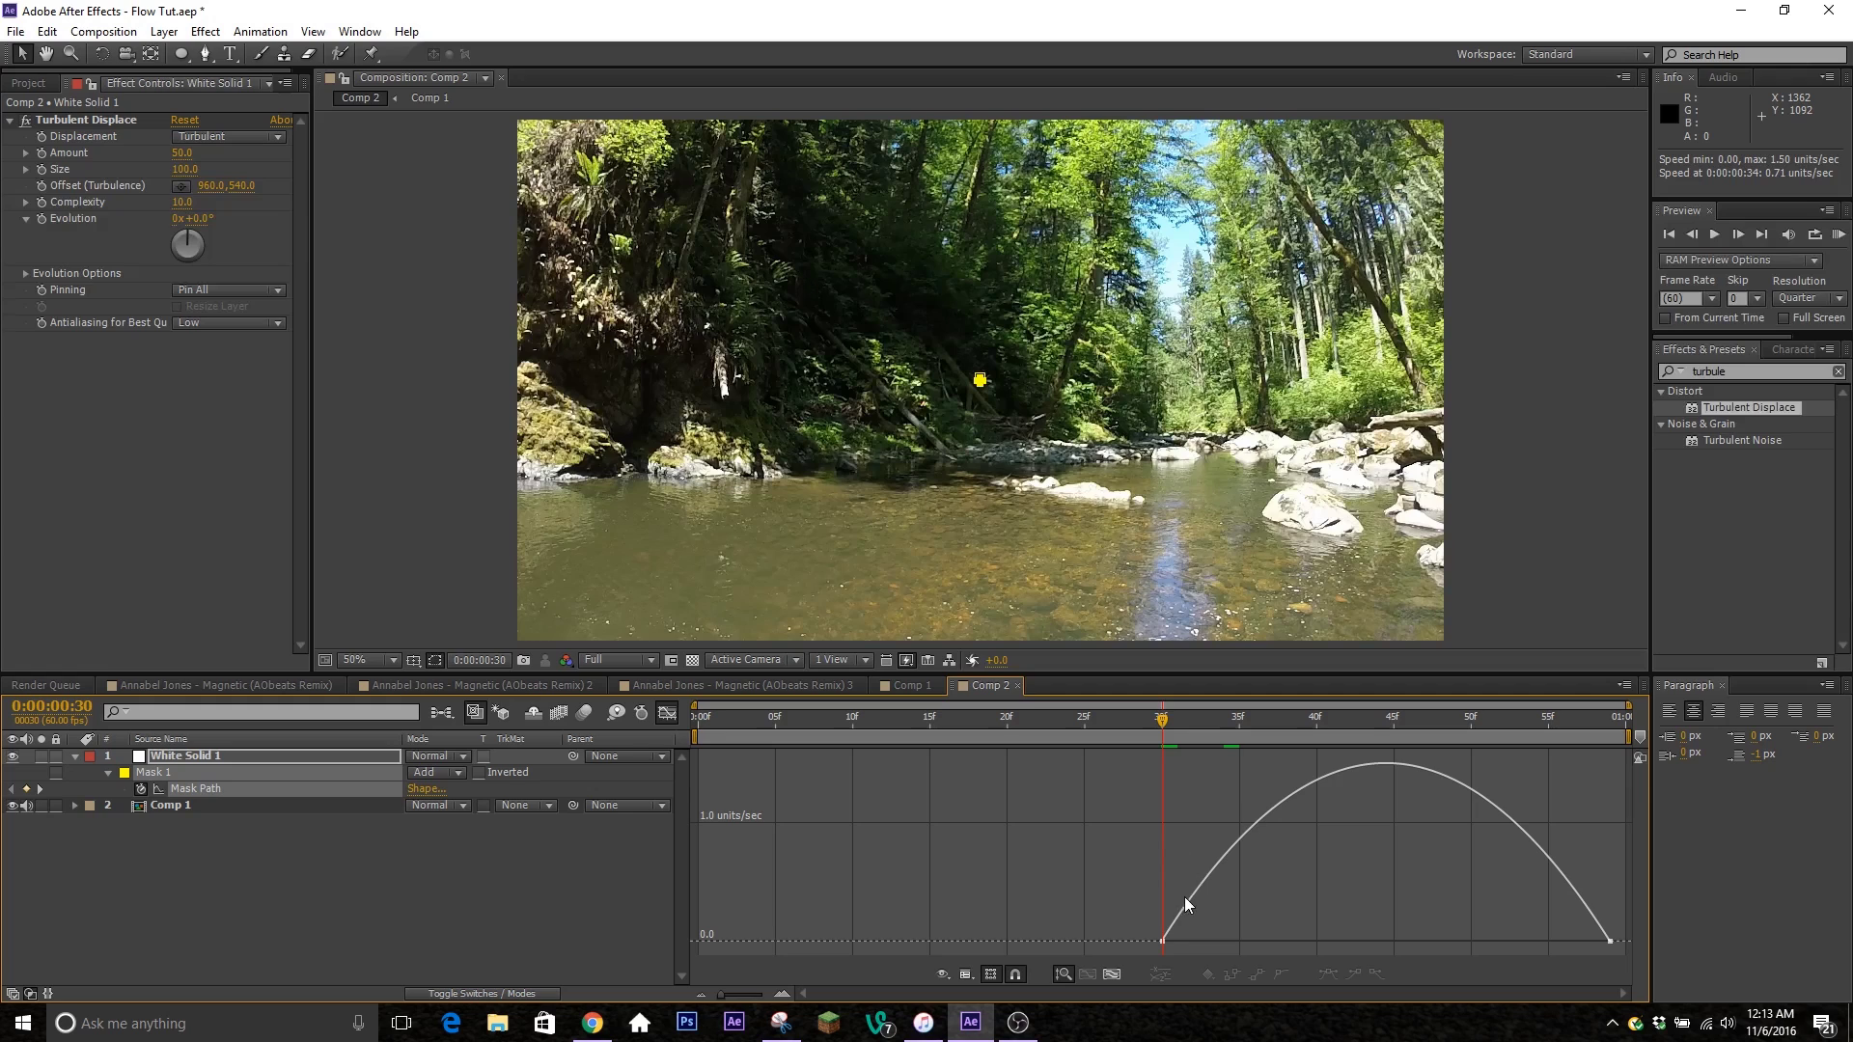
left_click_drag(1162, 940, 1161, 645)
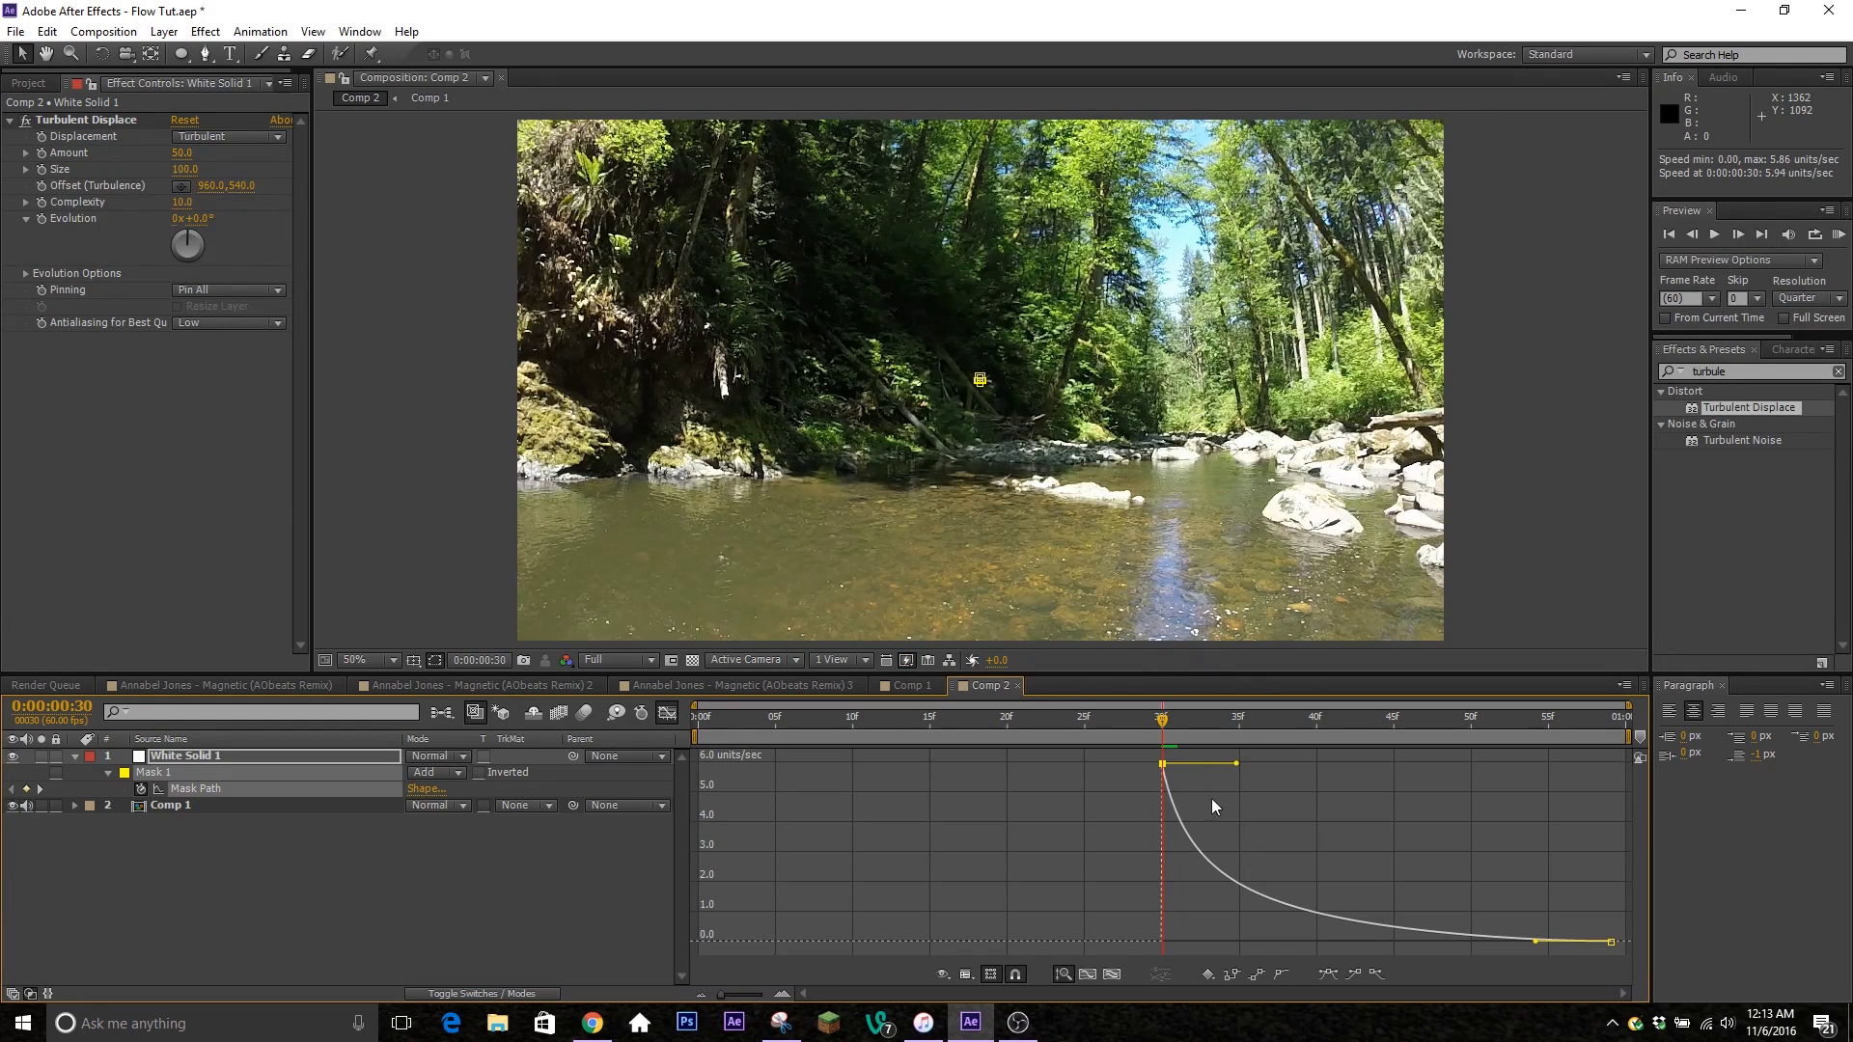
left_click(665, 714)
left_click_drag(1165, 723, 1164, 789)
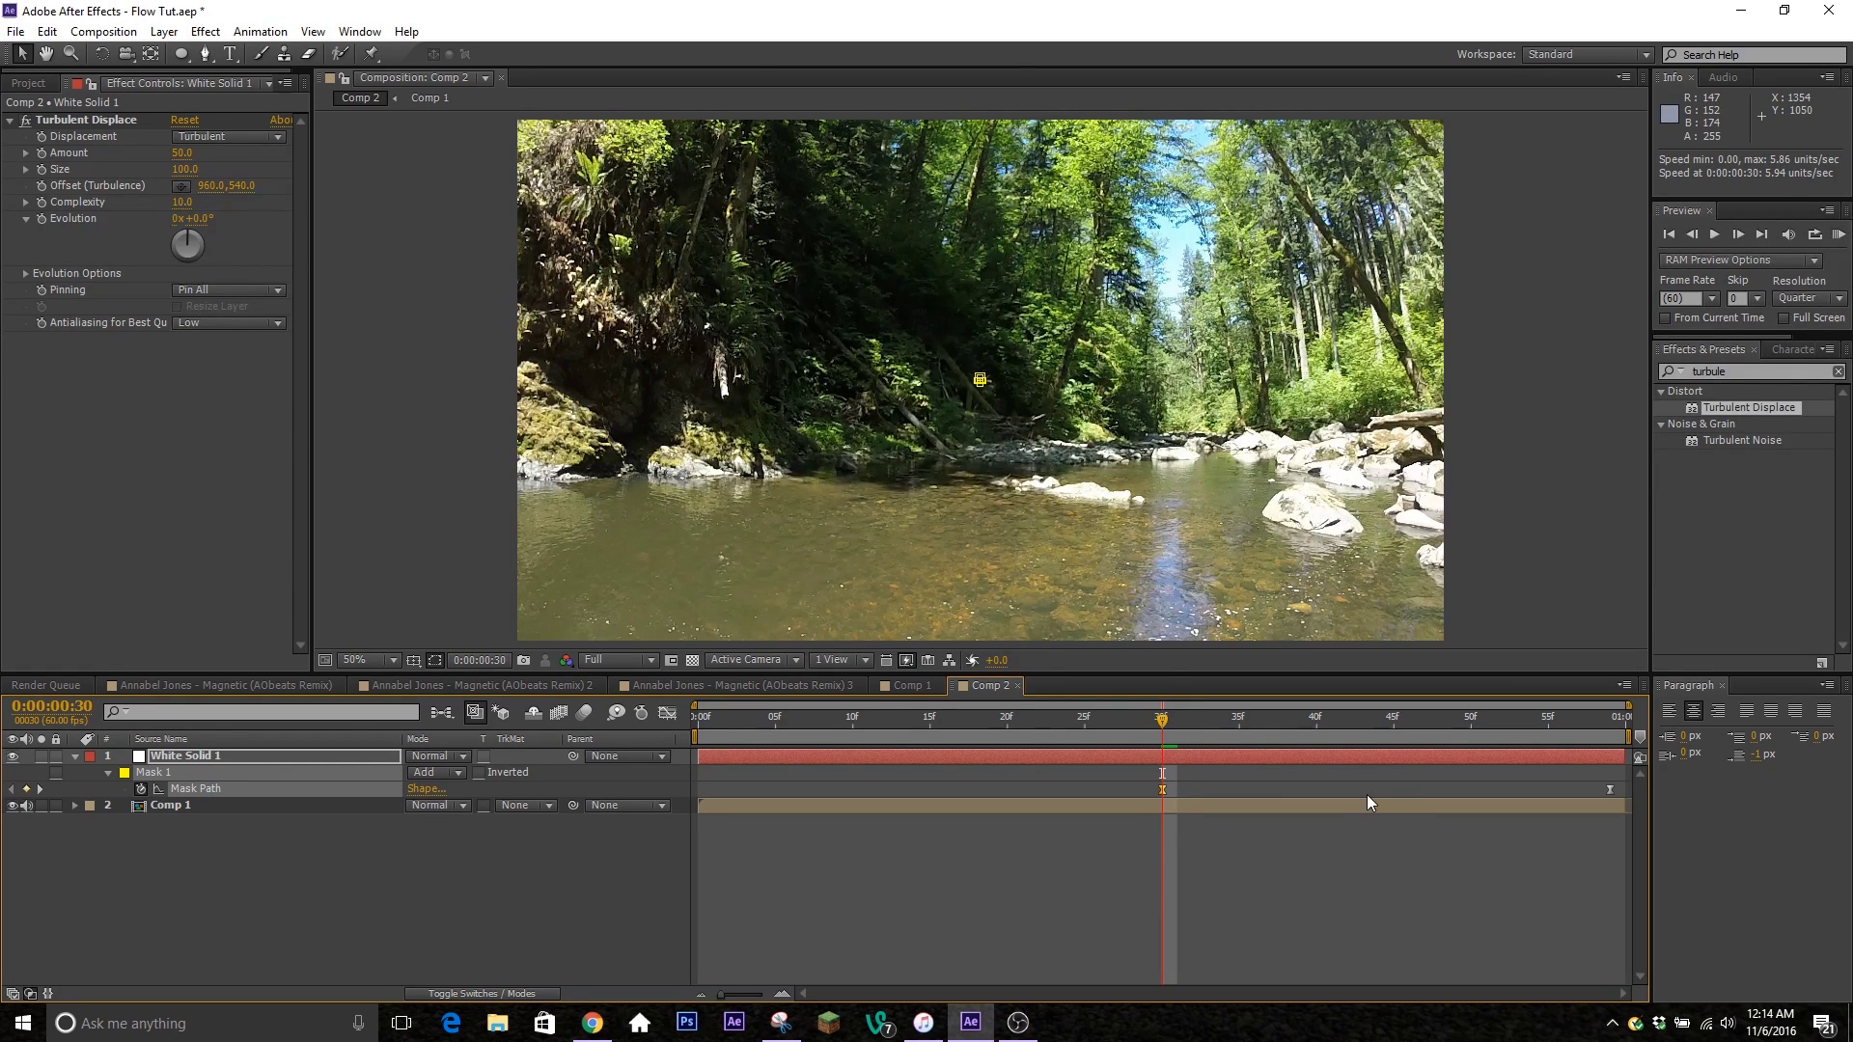
left_click(1217, 809)
mouse_move(1165, 724)
left_mouse_down()
mouse_move(1209, 728)
mouse_move(1127, 745)
mouse_move(1157, 755)
left_mouse_up()
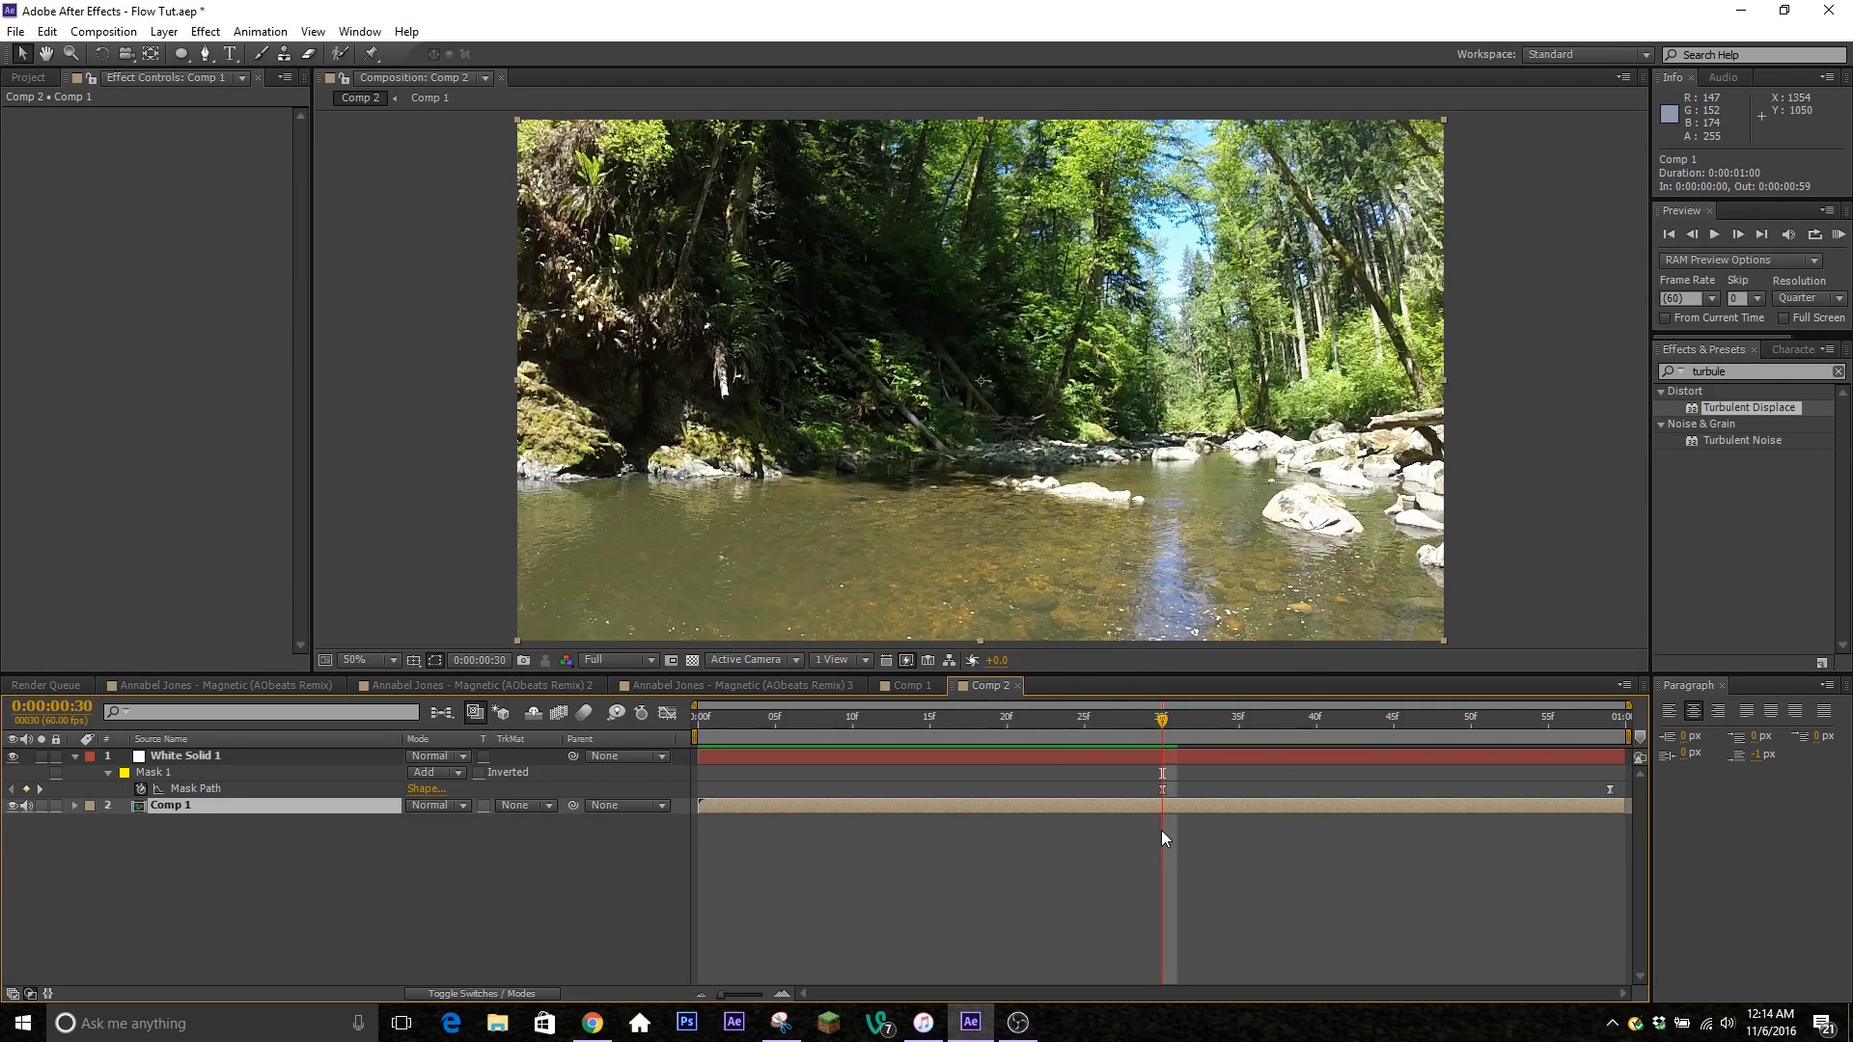
Split Comp 1 at frame 30, freeze the first part, and extend it to the comp's end.
key("ctrl+shift+d")
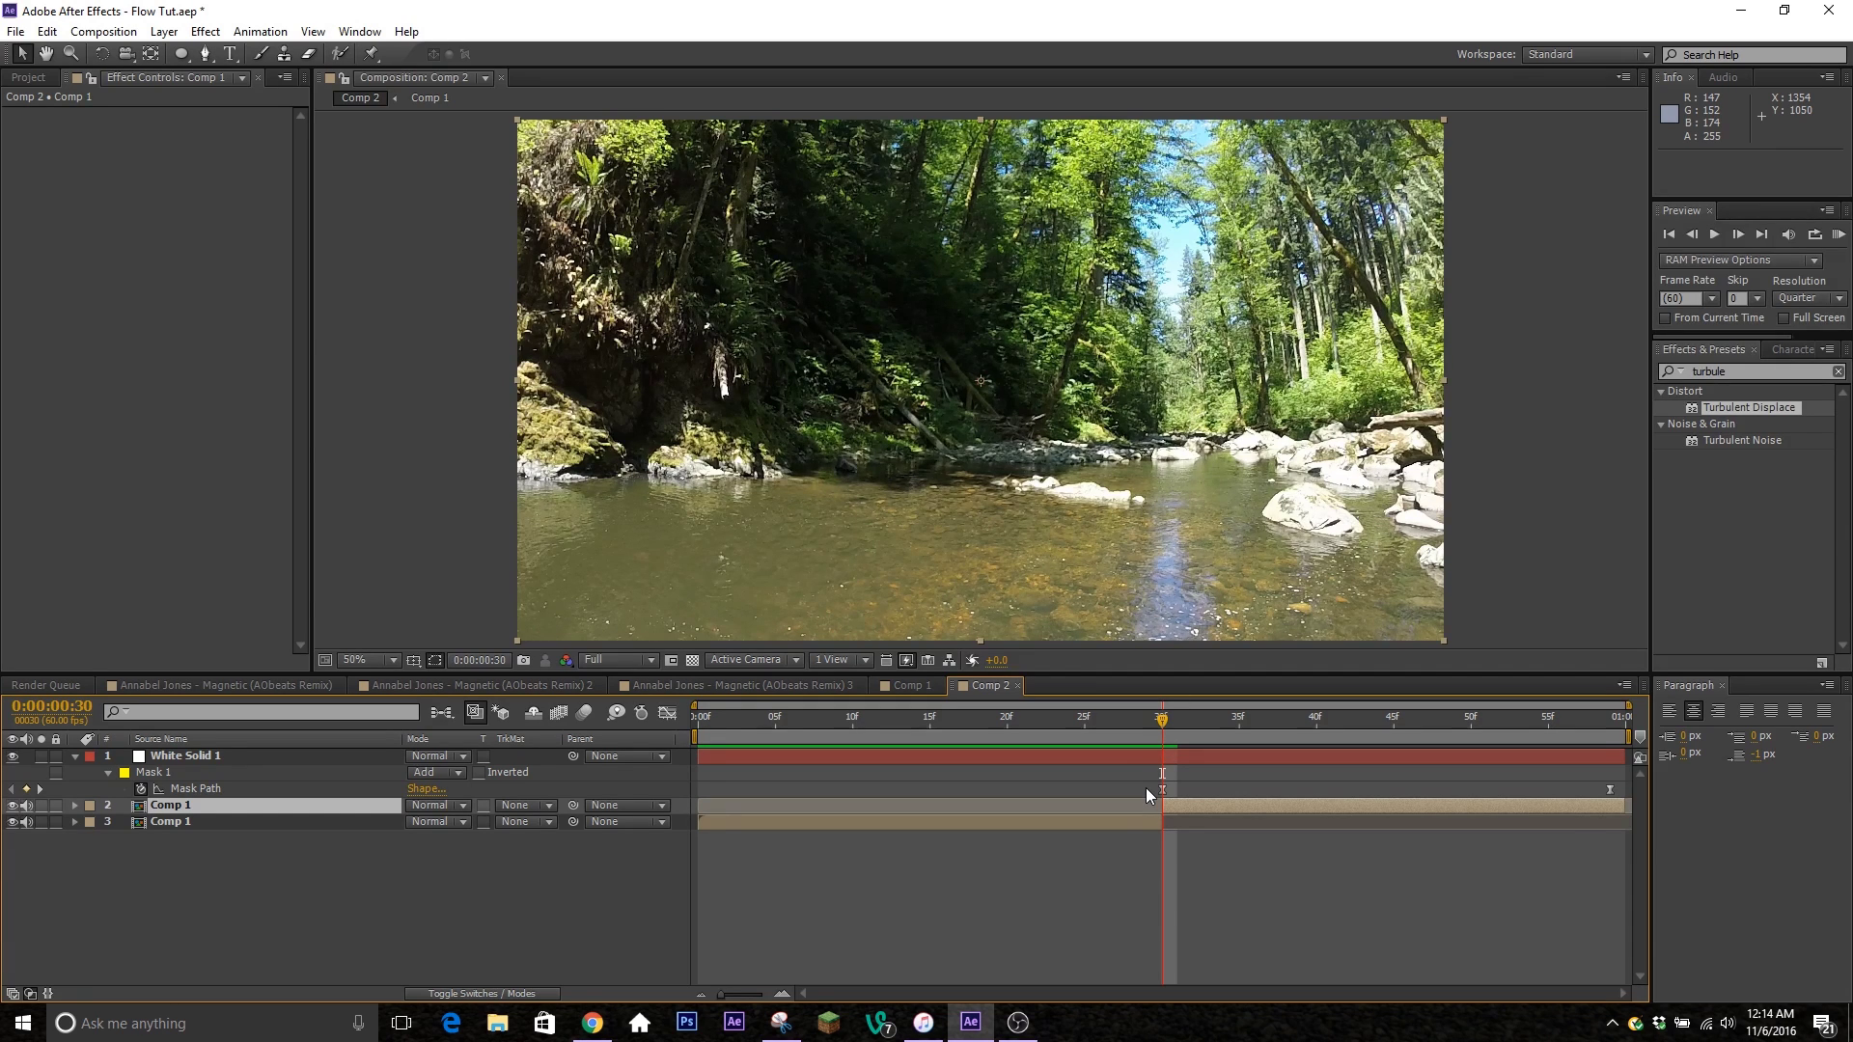
left_click(1042, 825)
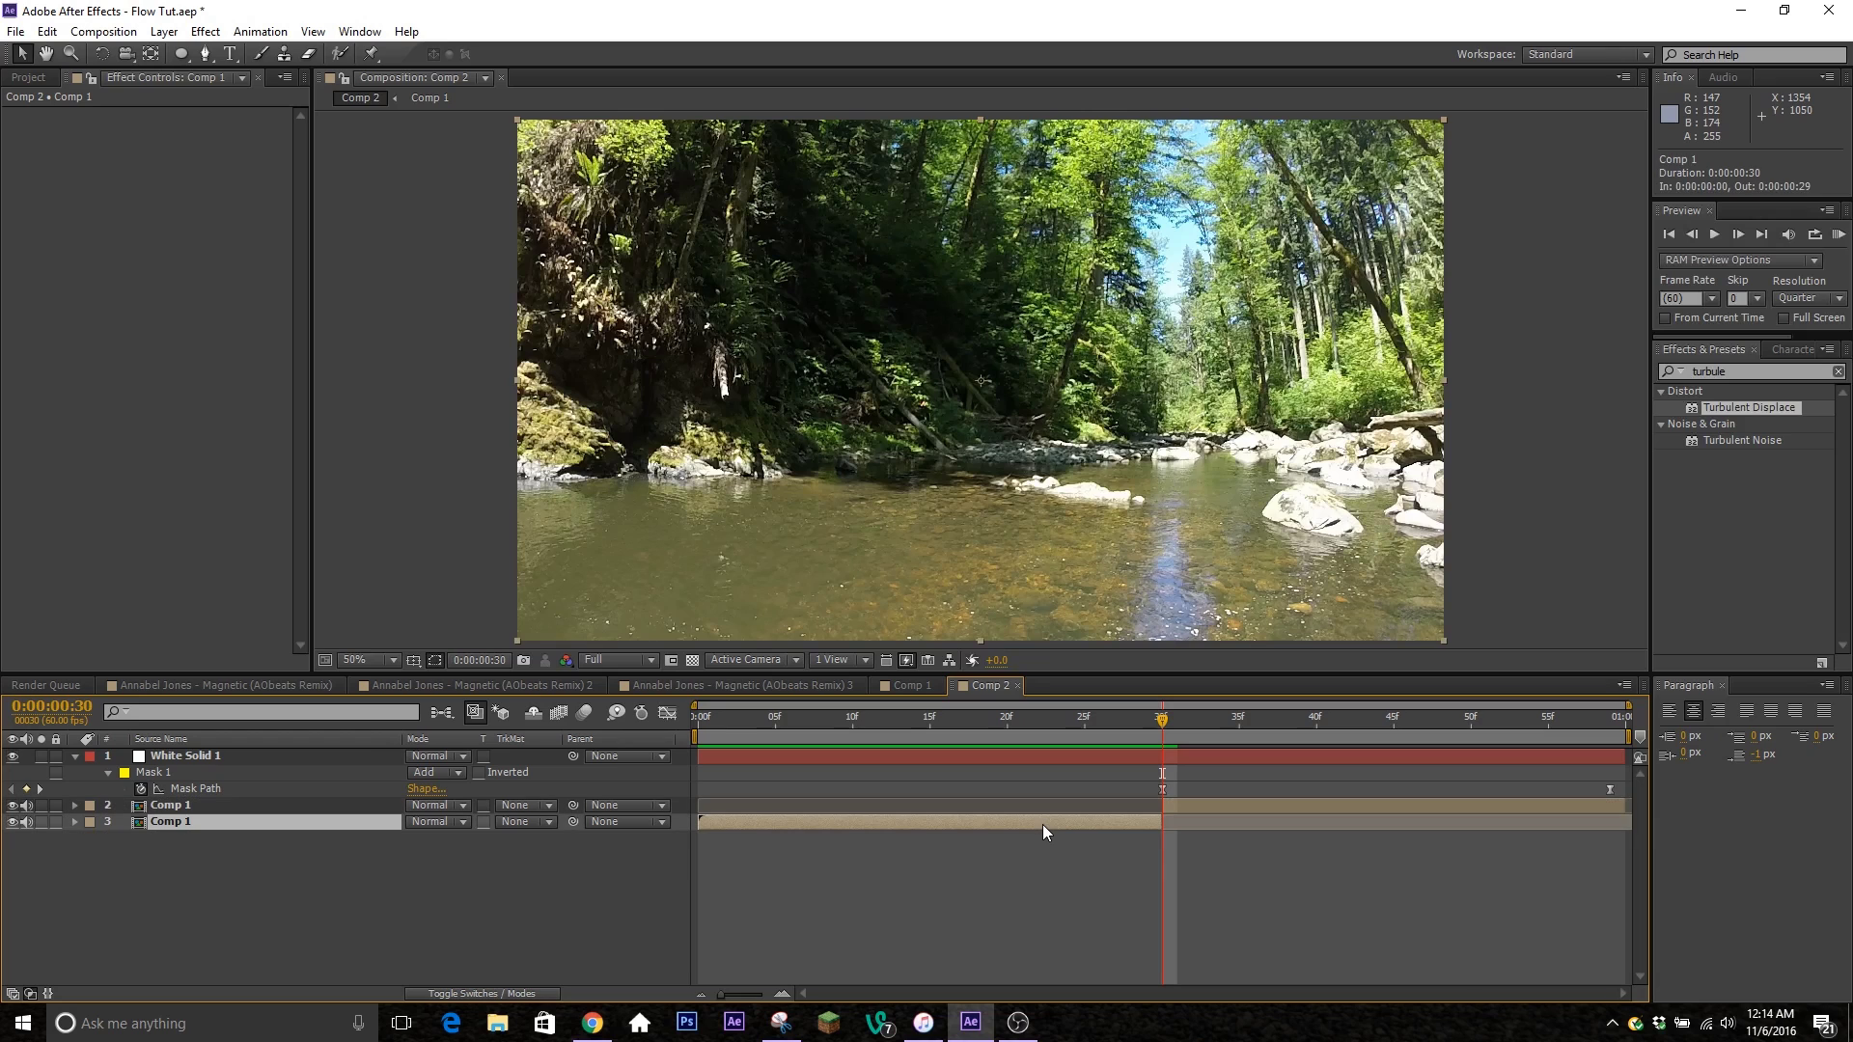
right_click(1112, 813)
right_click(1112, 818)
right_click(1111, 819)
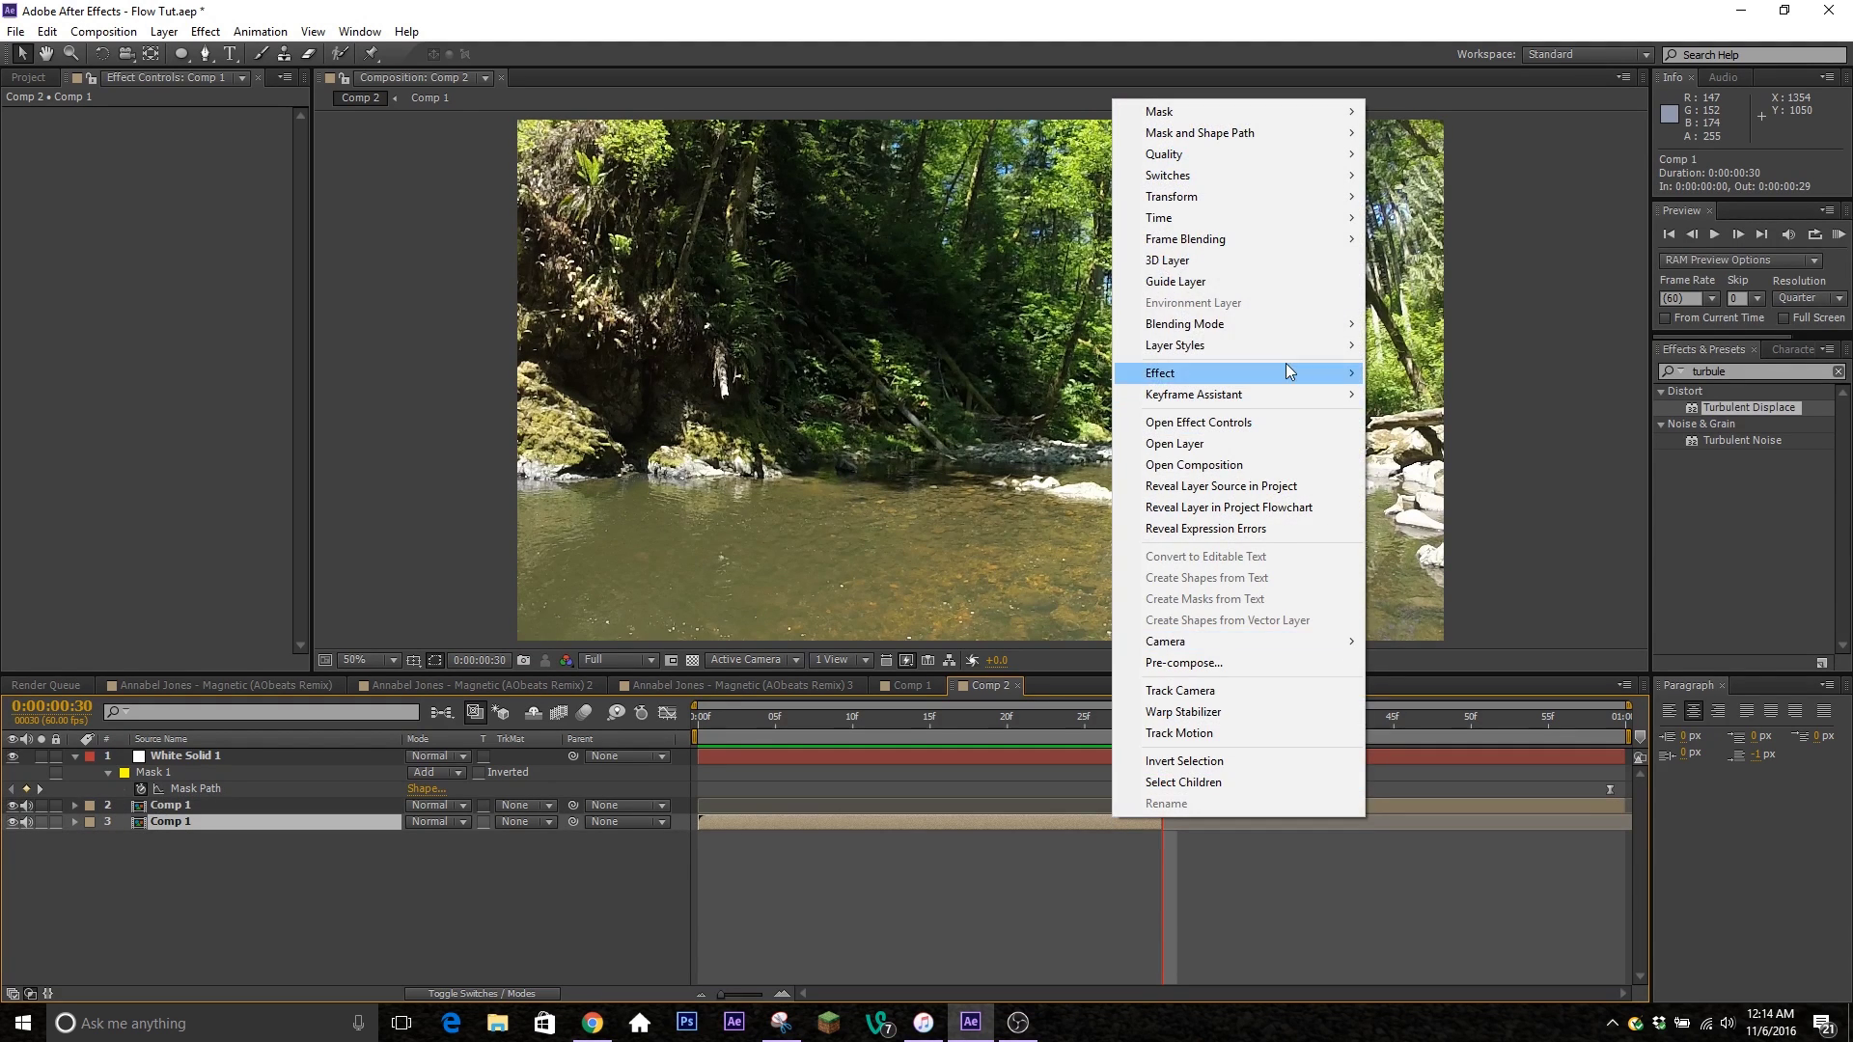
mouse_move(1274, 218)
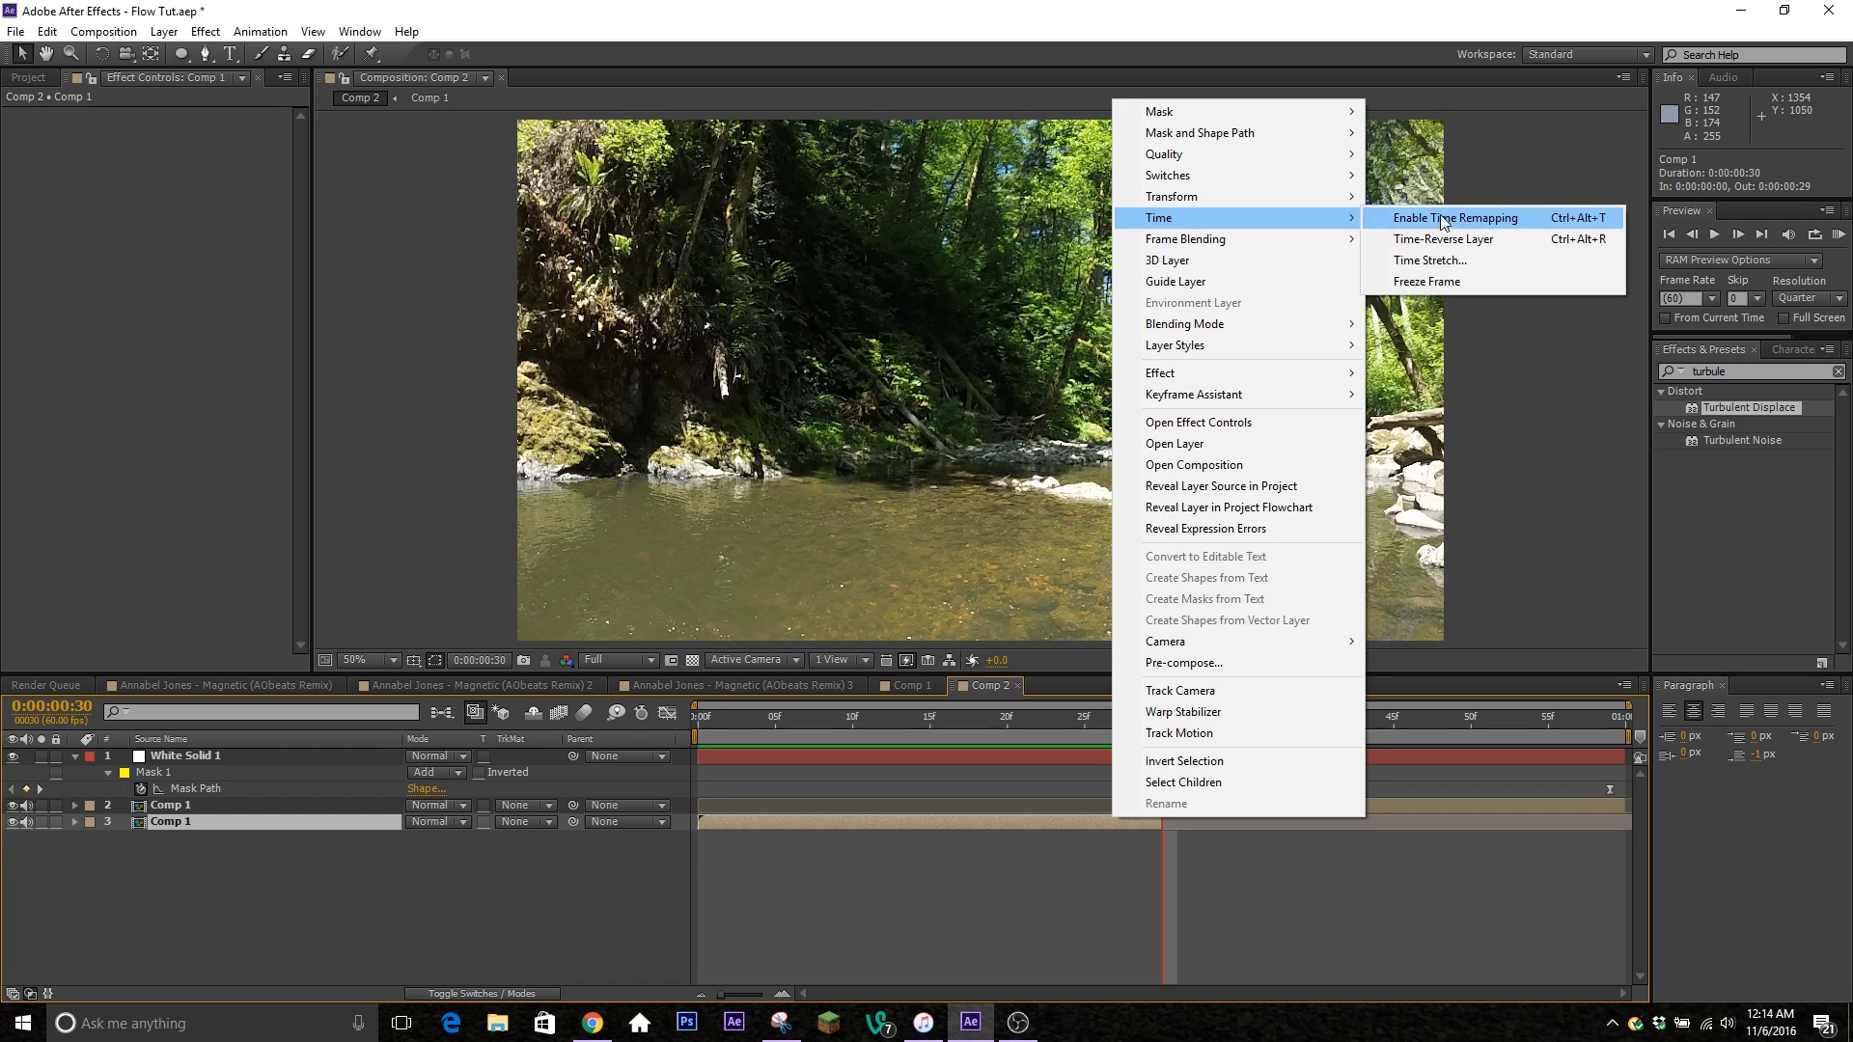
left_click(1467, 281)
left_click_drag(1153, 821, 1625, 842)
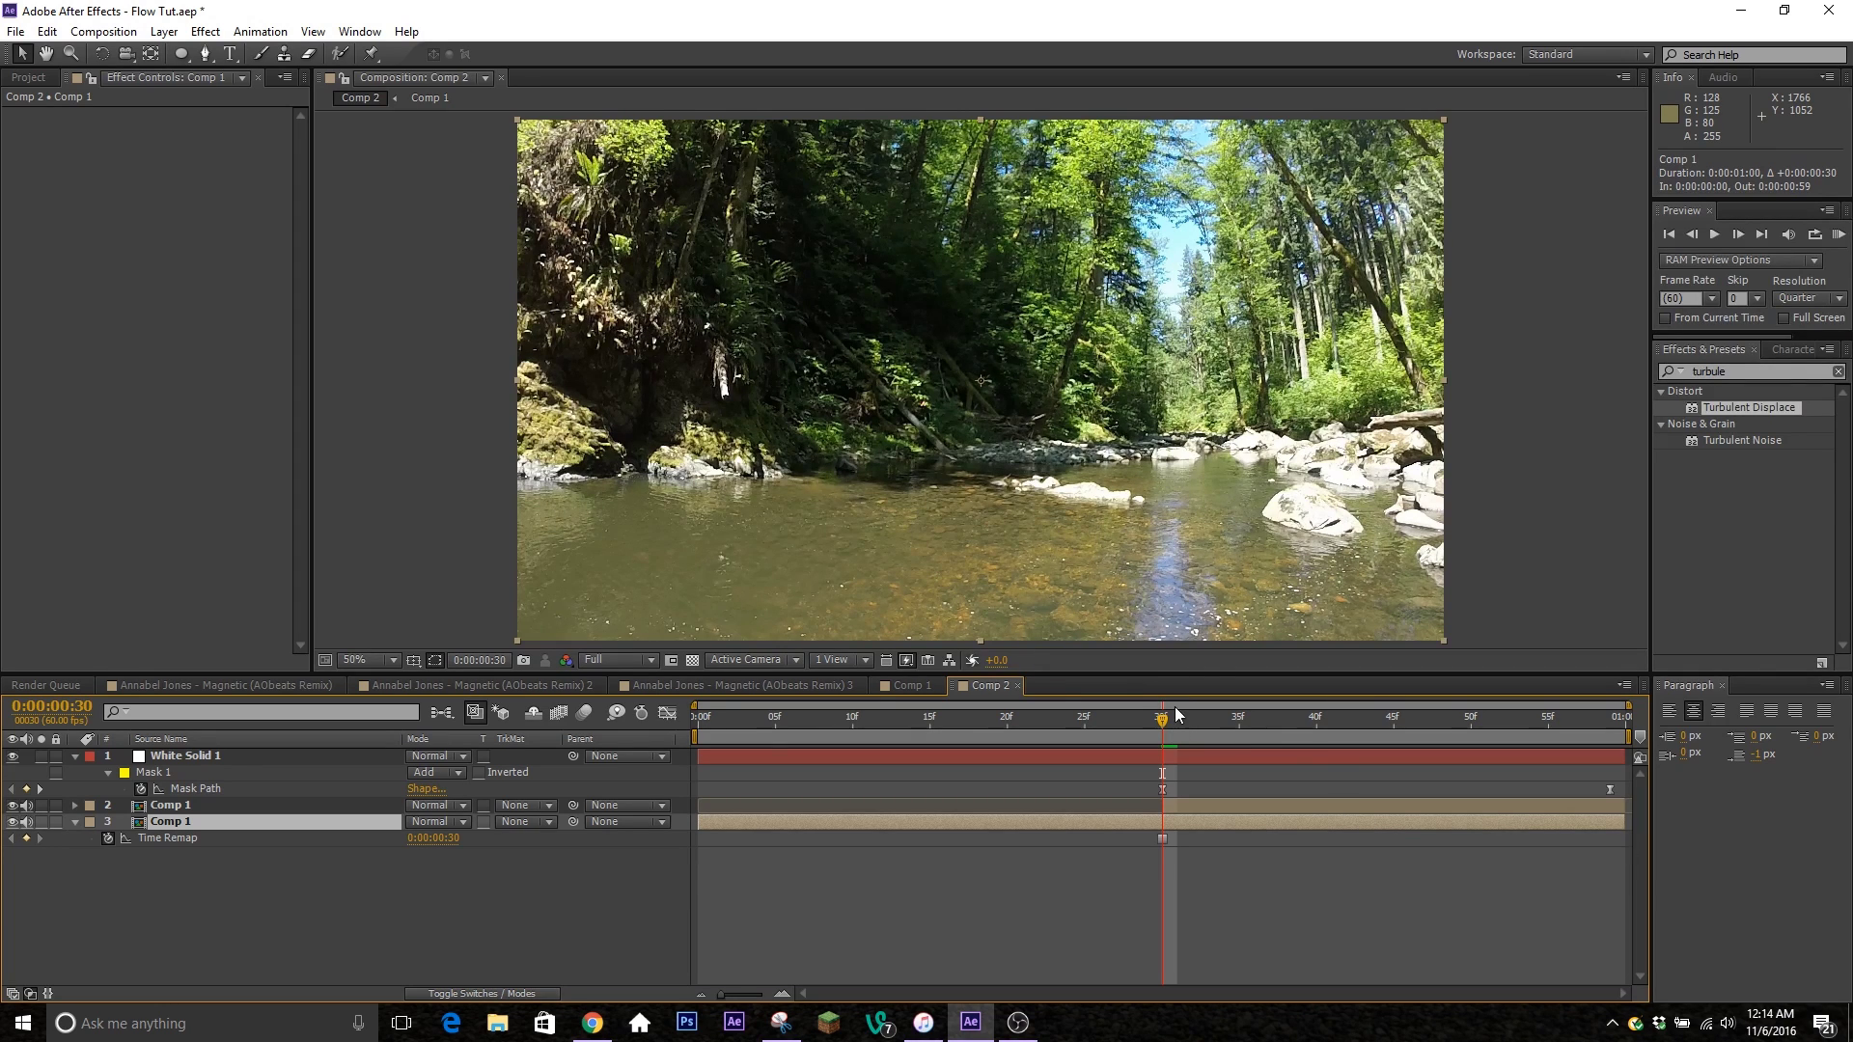
Preview the cut and check the cloud at frame 33 on the second forest layer.
left_click_drag(1162, 722, 1151, 760)
key("space")
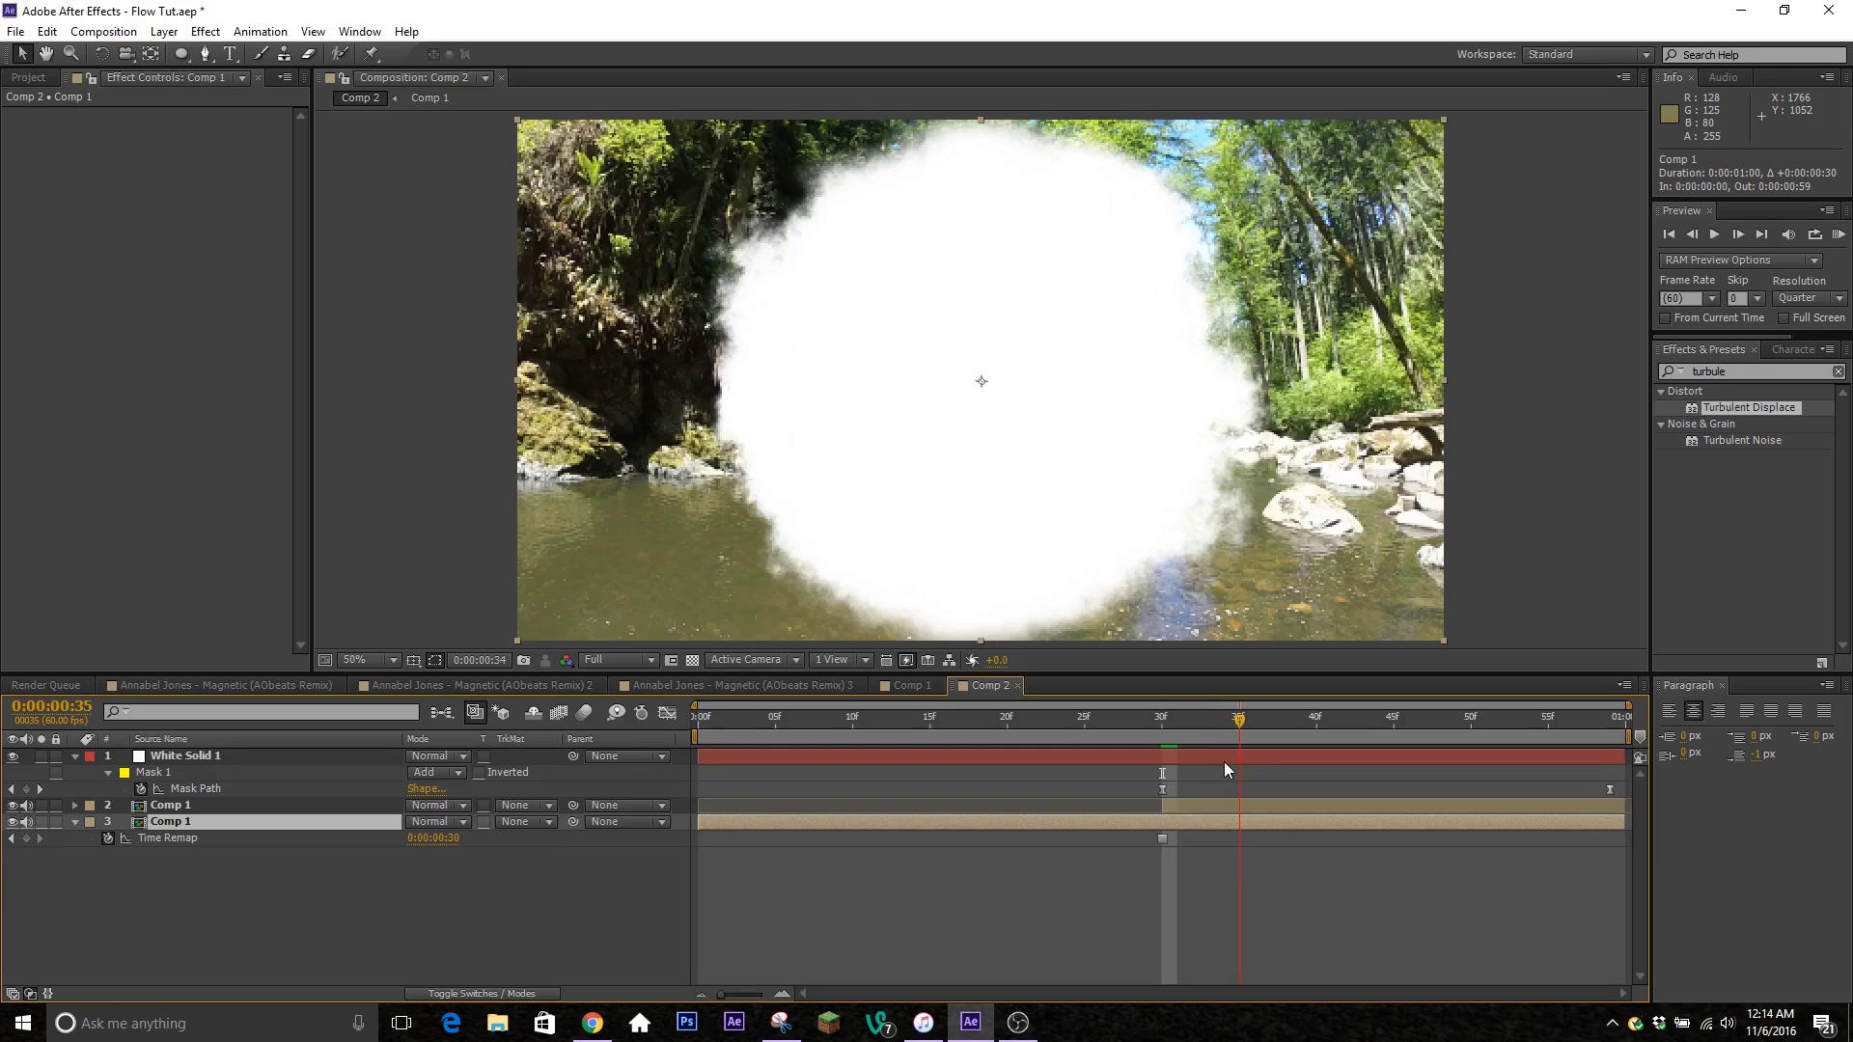
key("space")
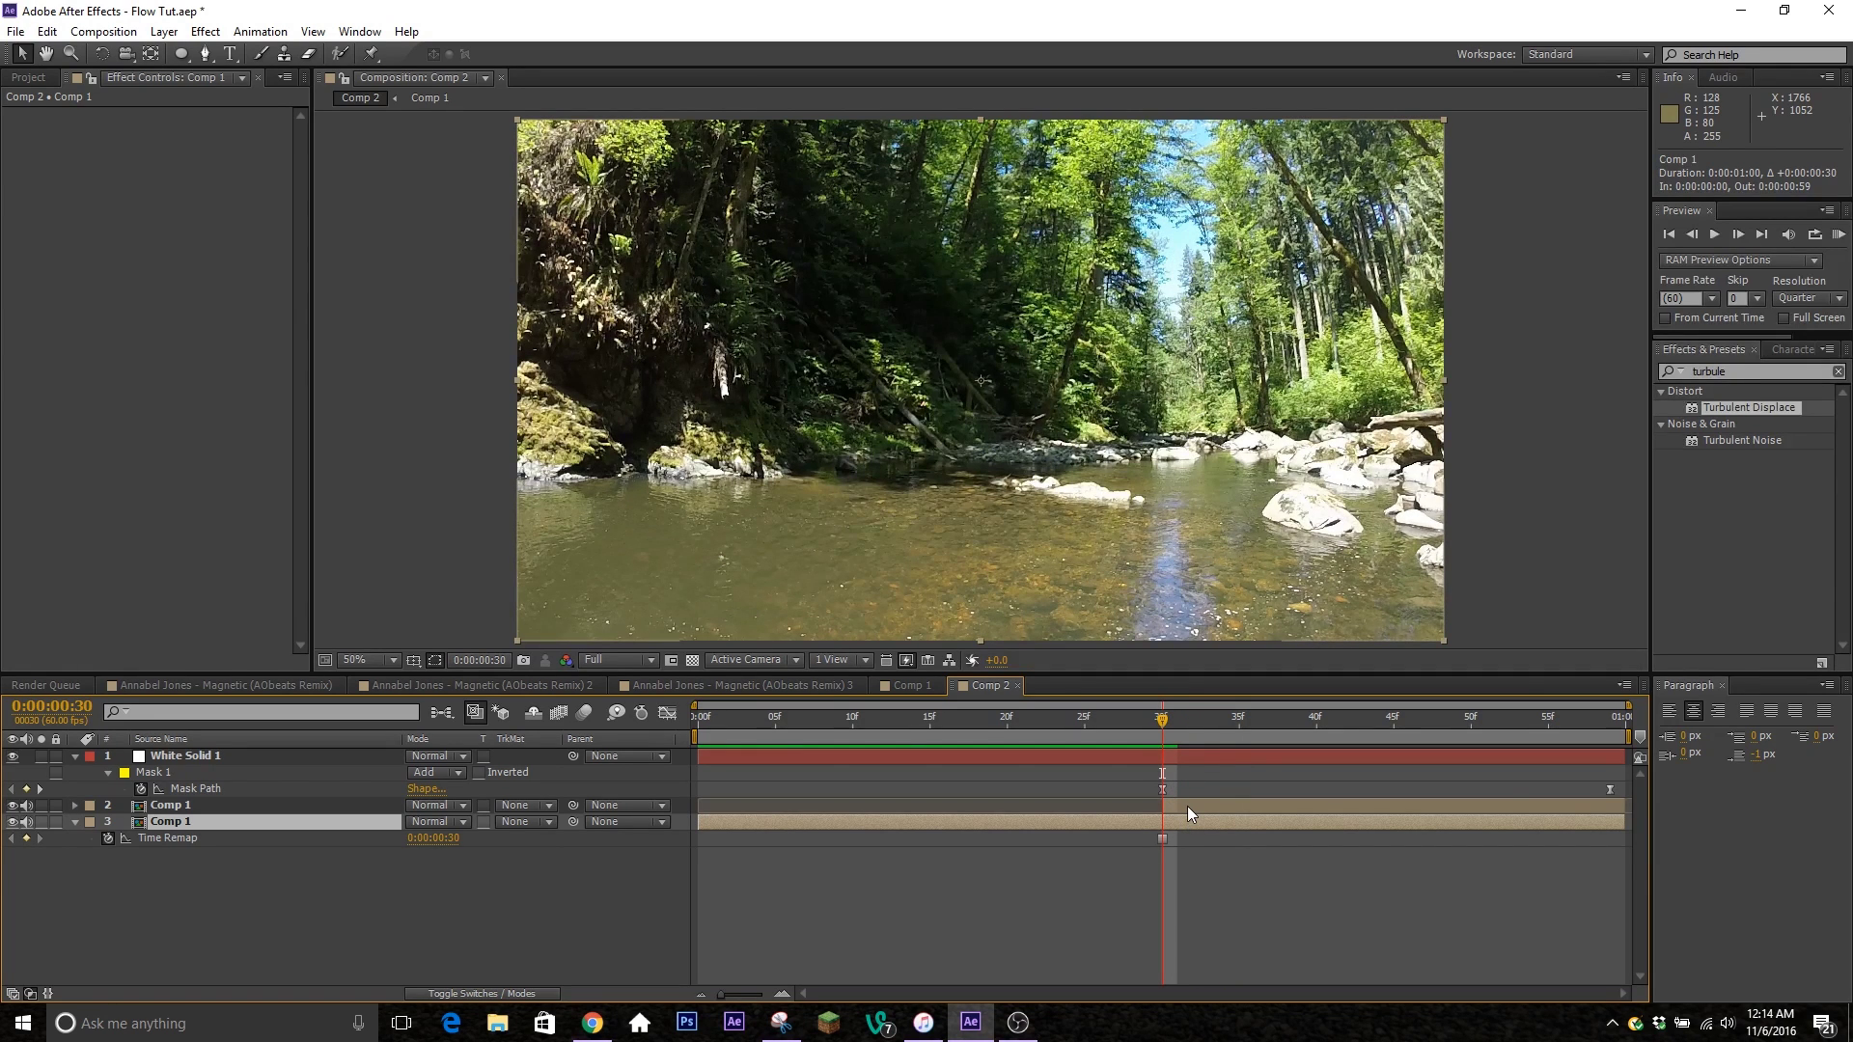
left_click(1187, 806)
mouse_move(1160, 721)
left_mouse_down()
mouse_move(1214, 726)
mouse_move(1160, 755)
left_mouse_up()
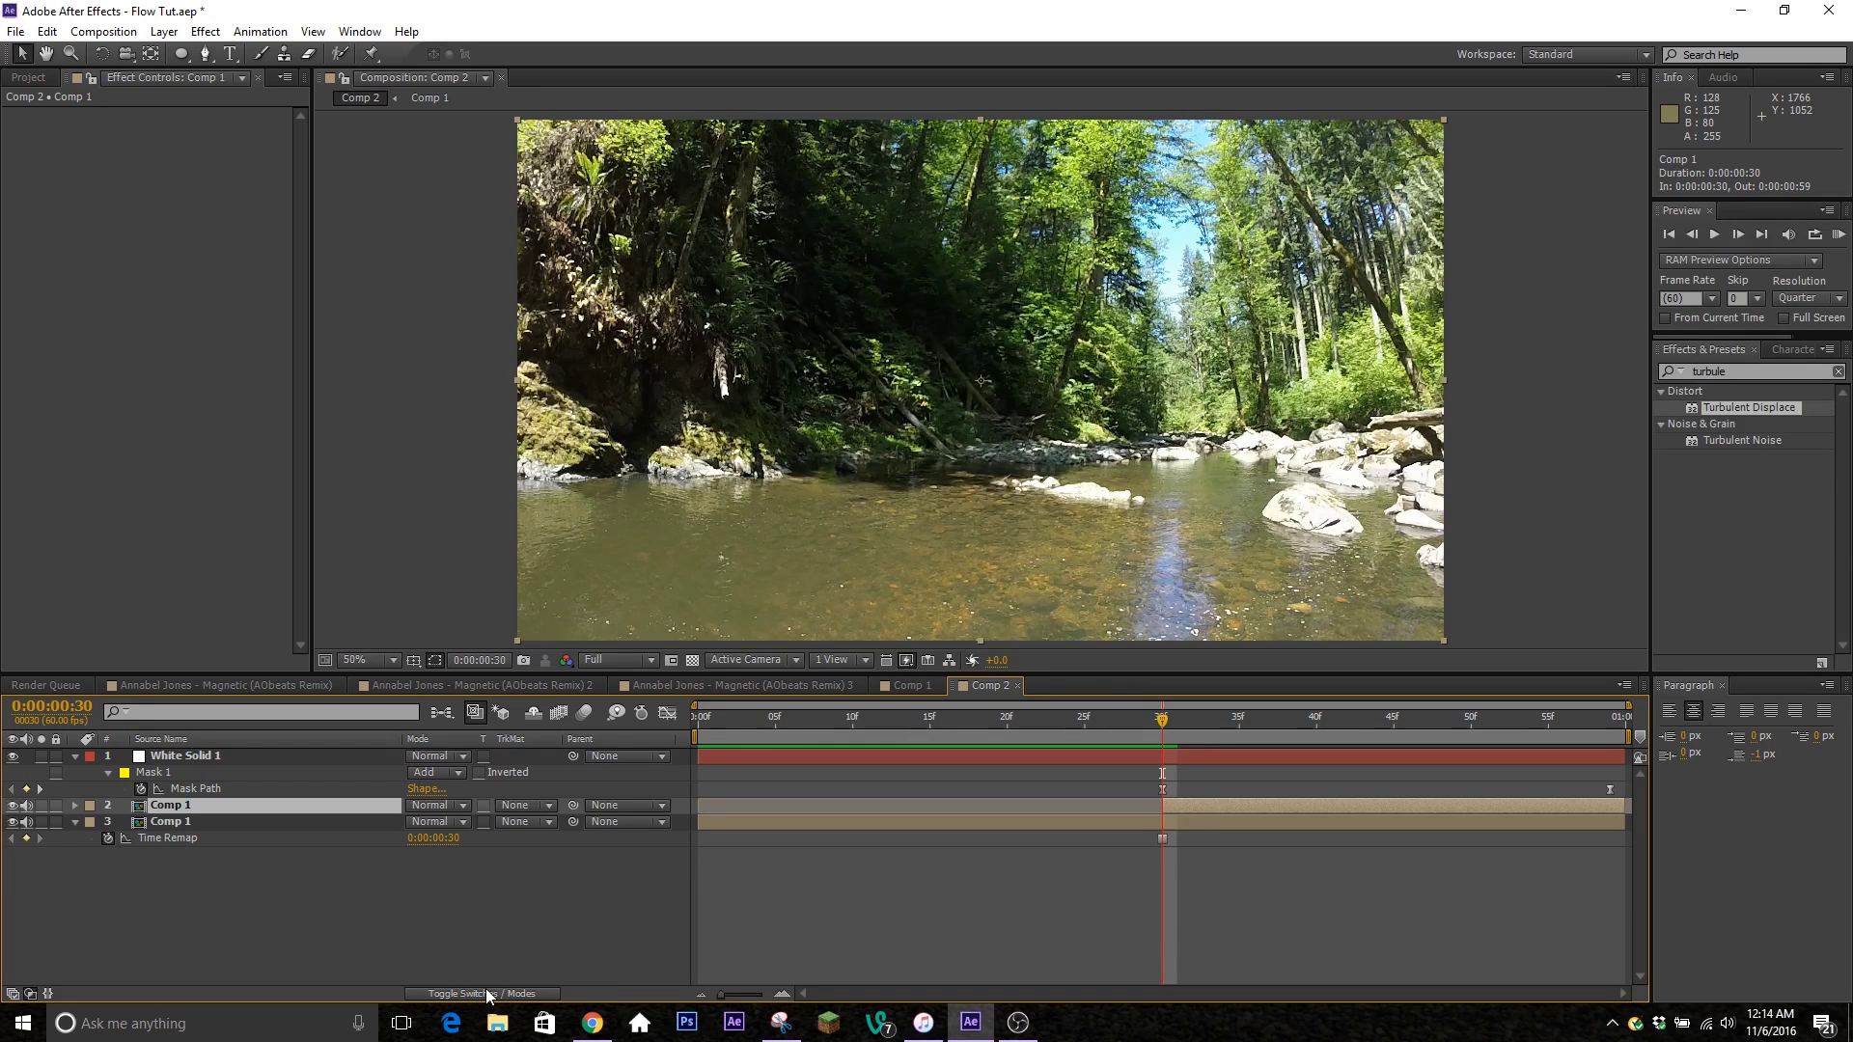
Set layer 2's track matte to Luma Matte 'White Solid 1' and scrub frames 26–35.
left_click(524, 806)
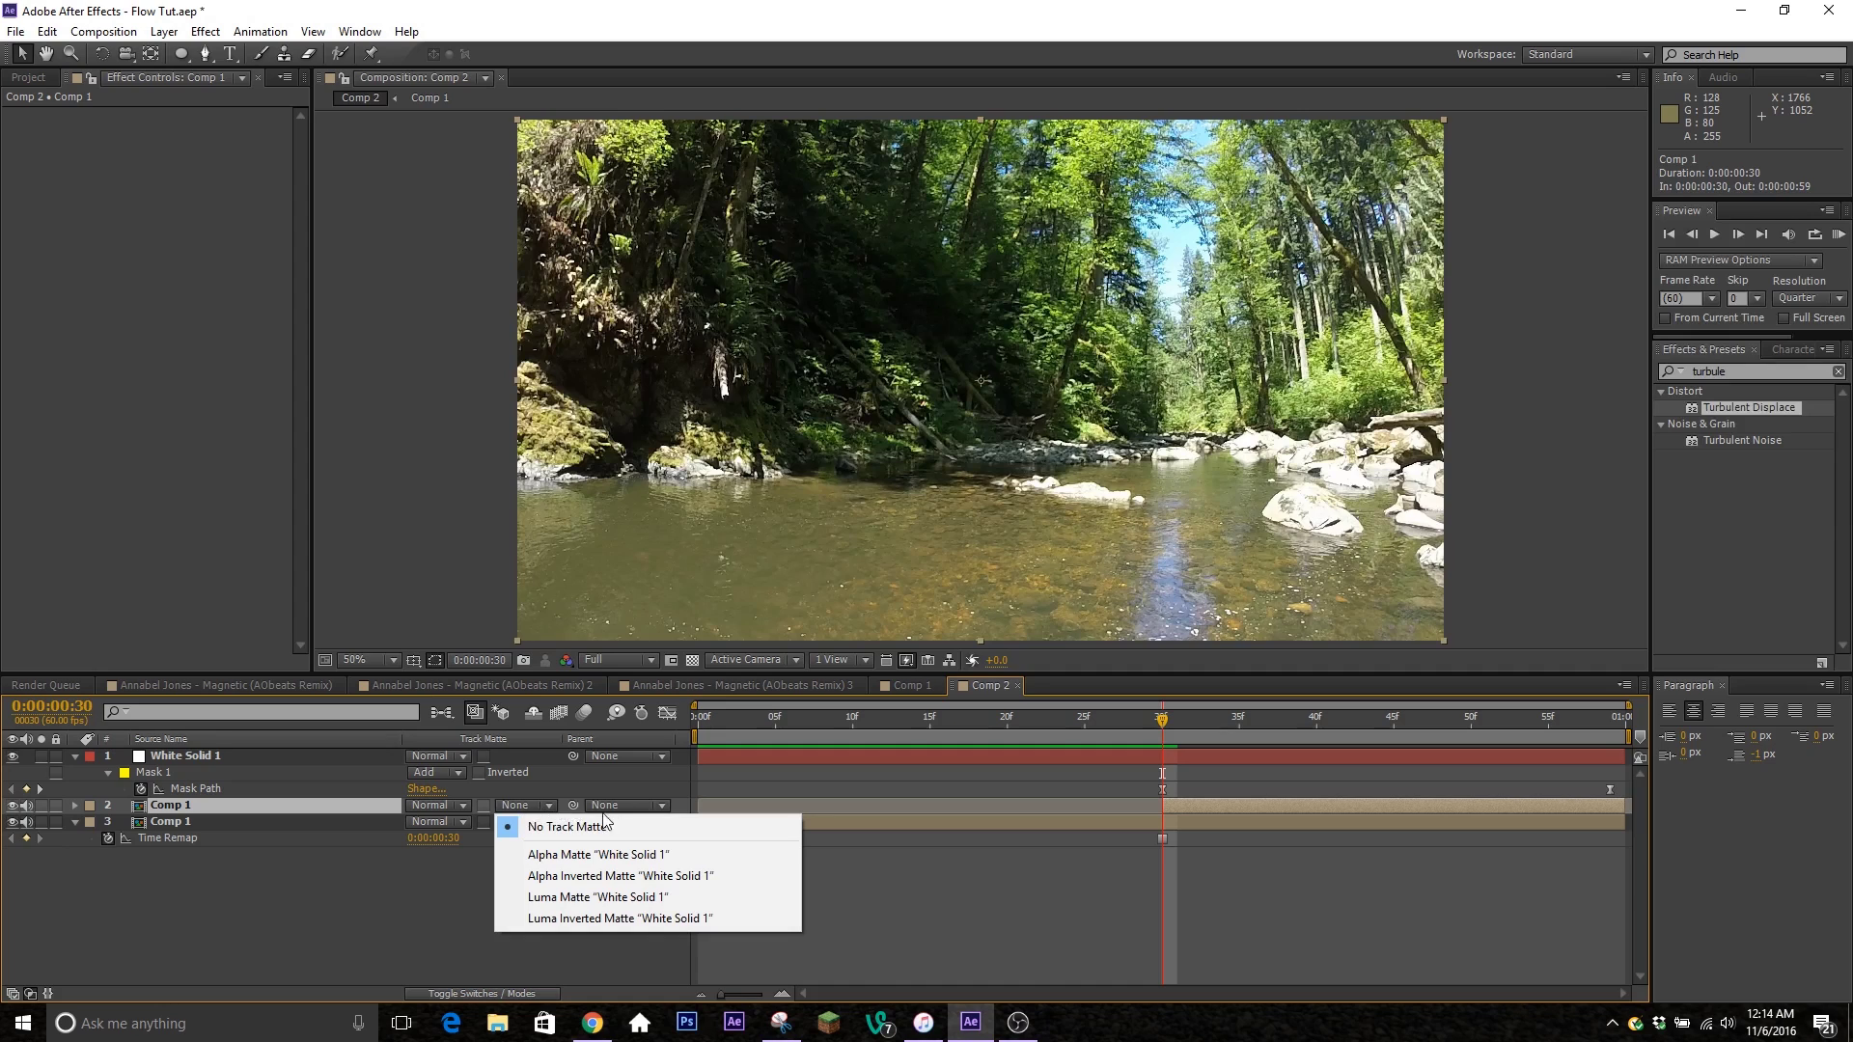
left_click(657, 898)
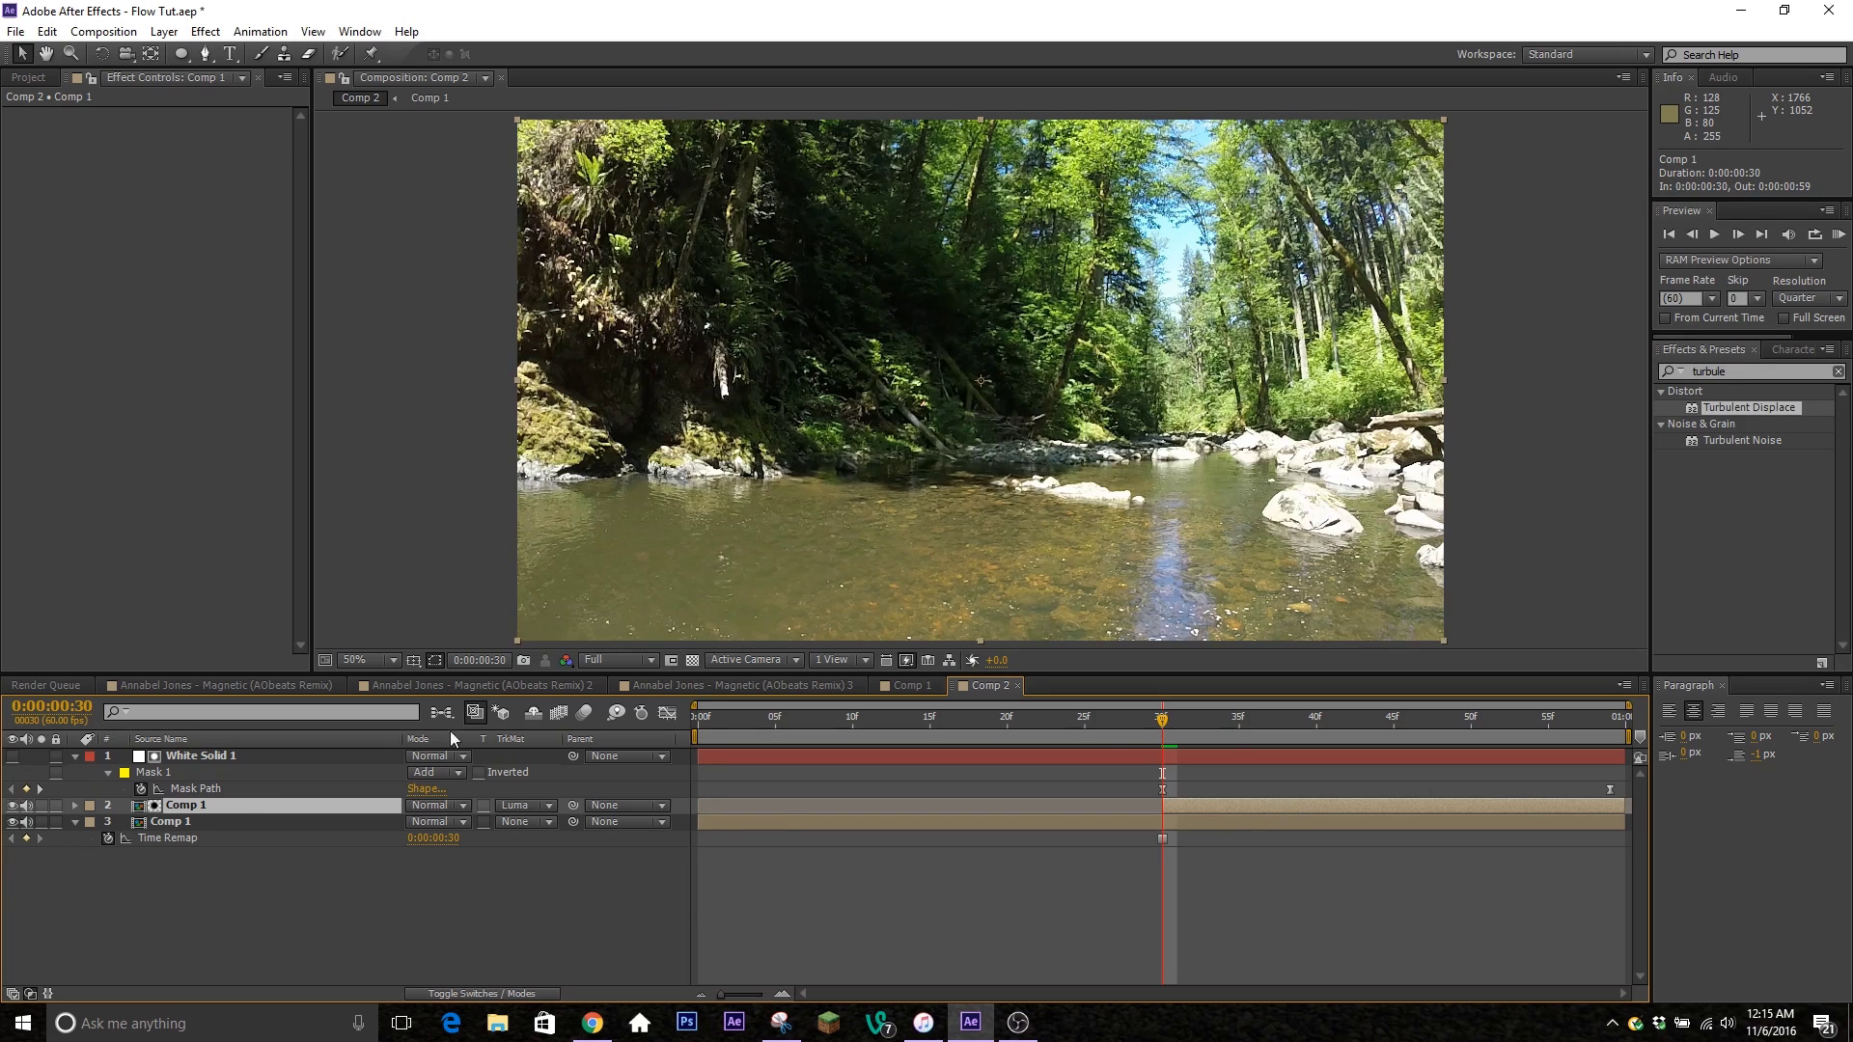
left_click_drag(1163, 726, 1201, 733)
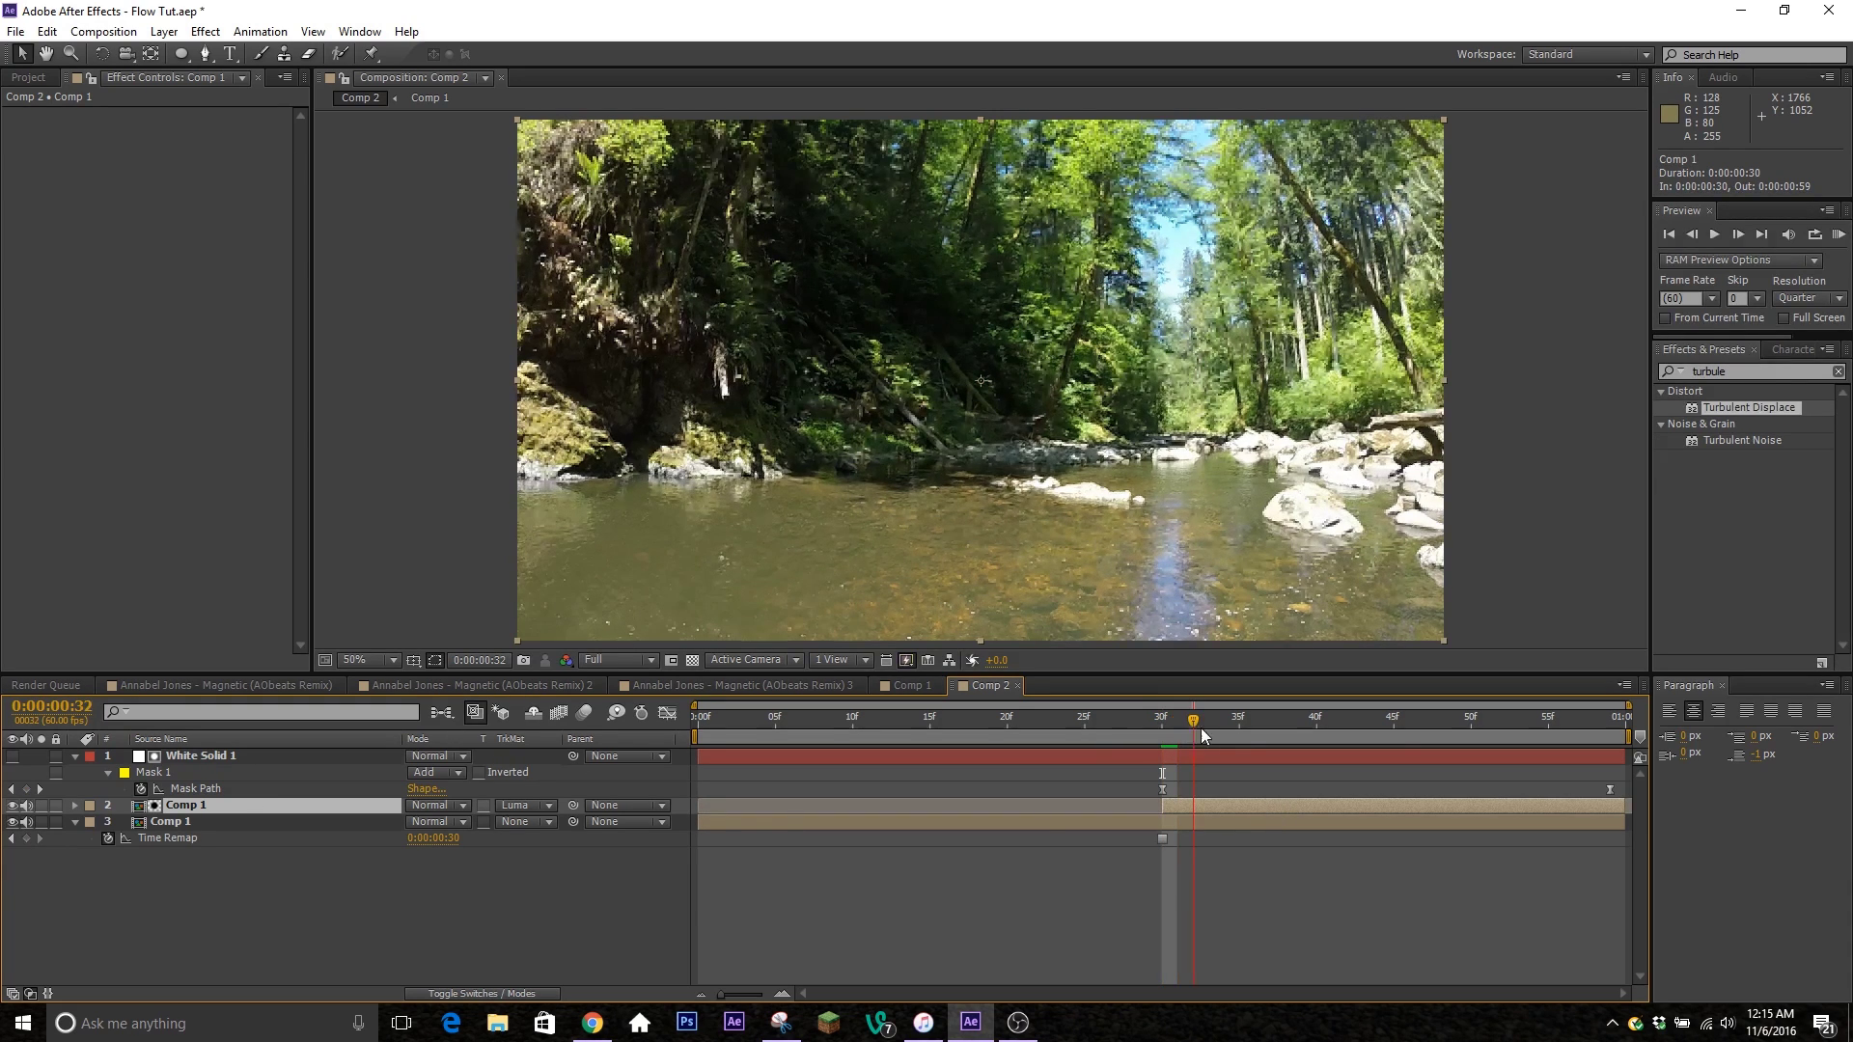
left_click(1244, 720)
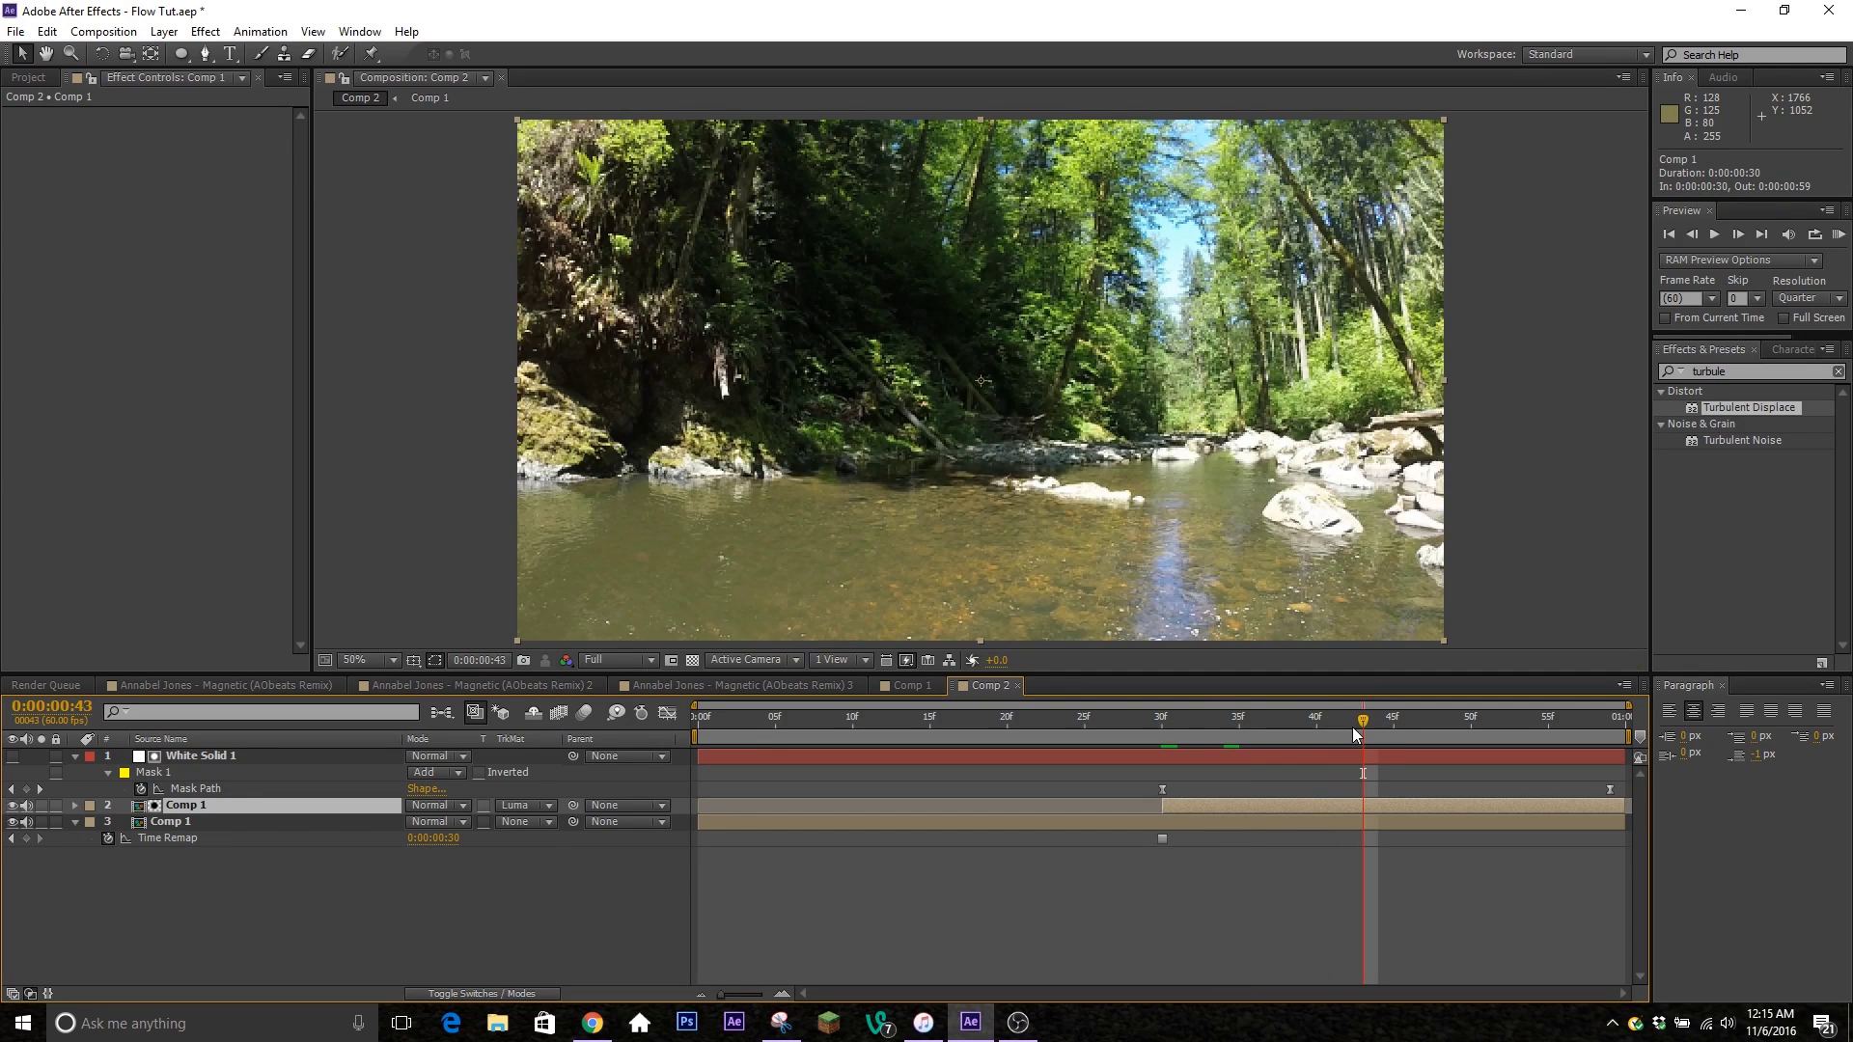
left_click_drag(1353, 727, 1102, 772)
Hold the frozen layer on 0:00:00:20 and delete its Time Remap keyframe at frame 30.
key("Page_Up")
left_click_drag(451, 846, 441, 845)
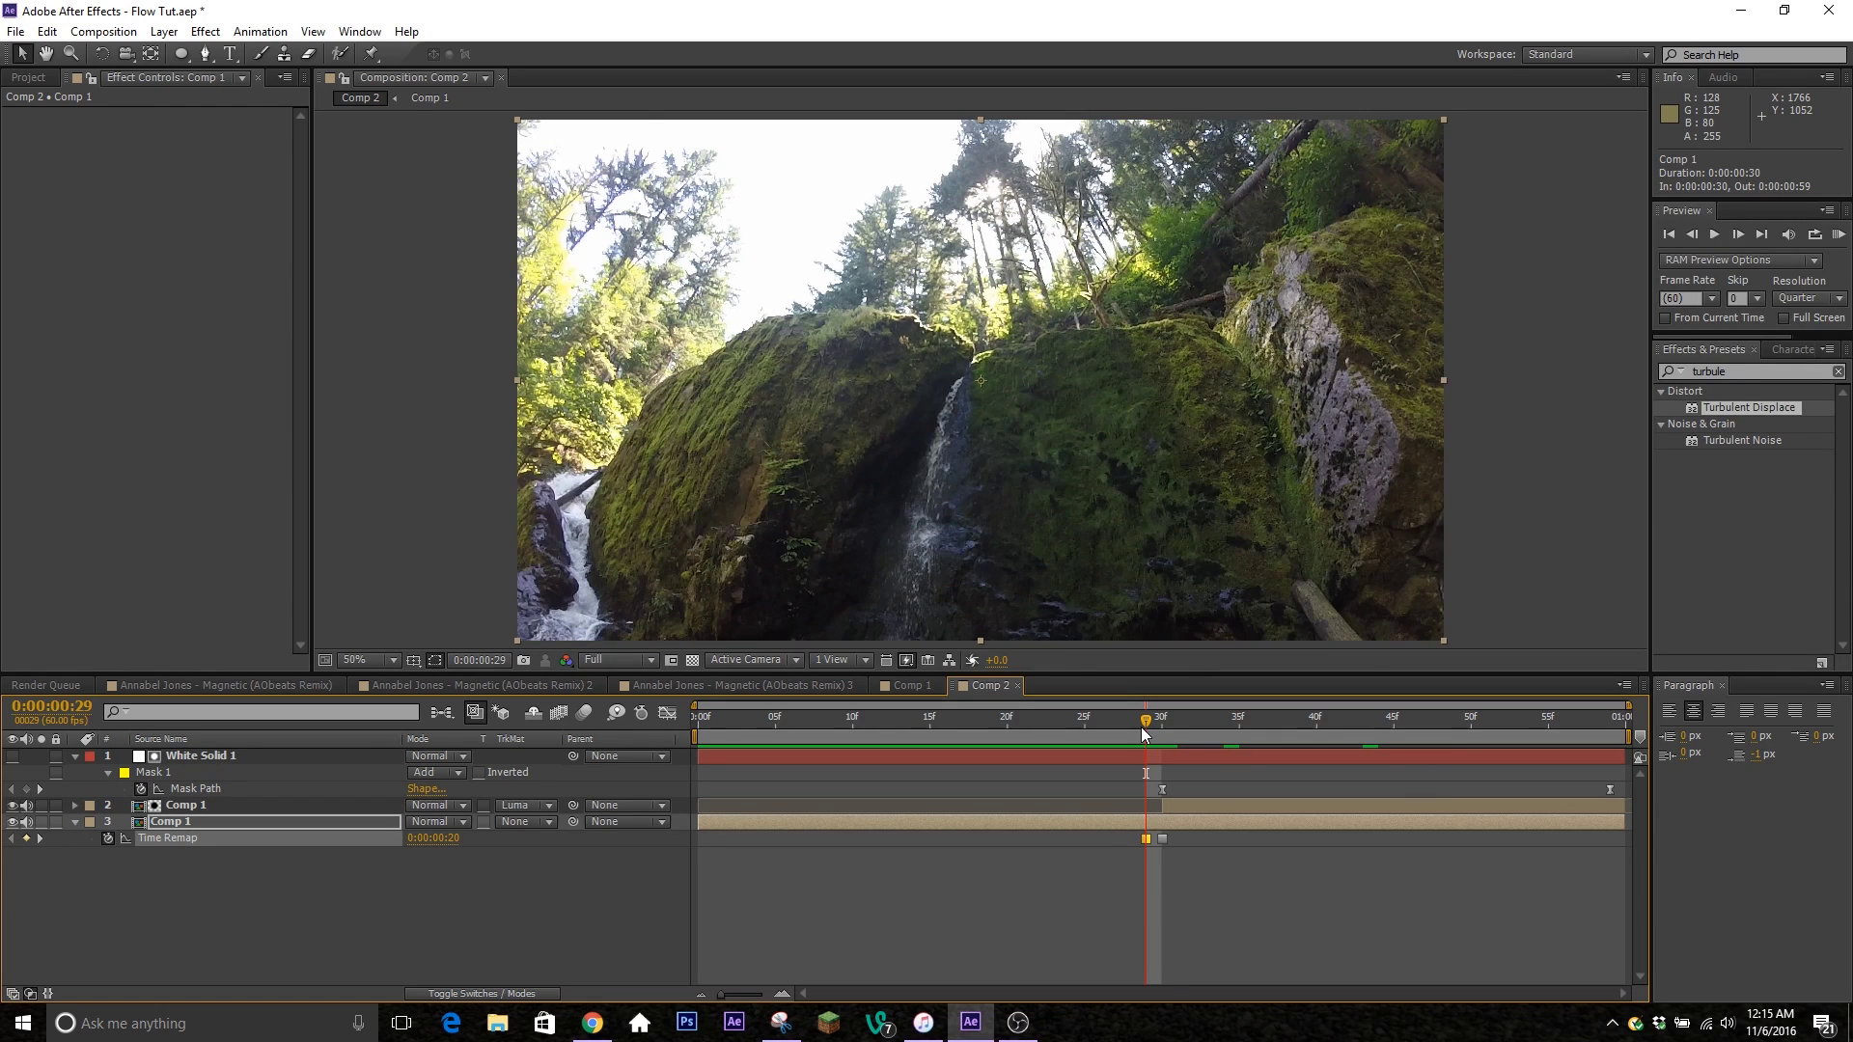
left_click(1158, 733)
left_click(1163, 838)
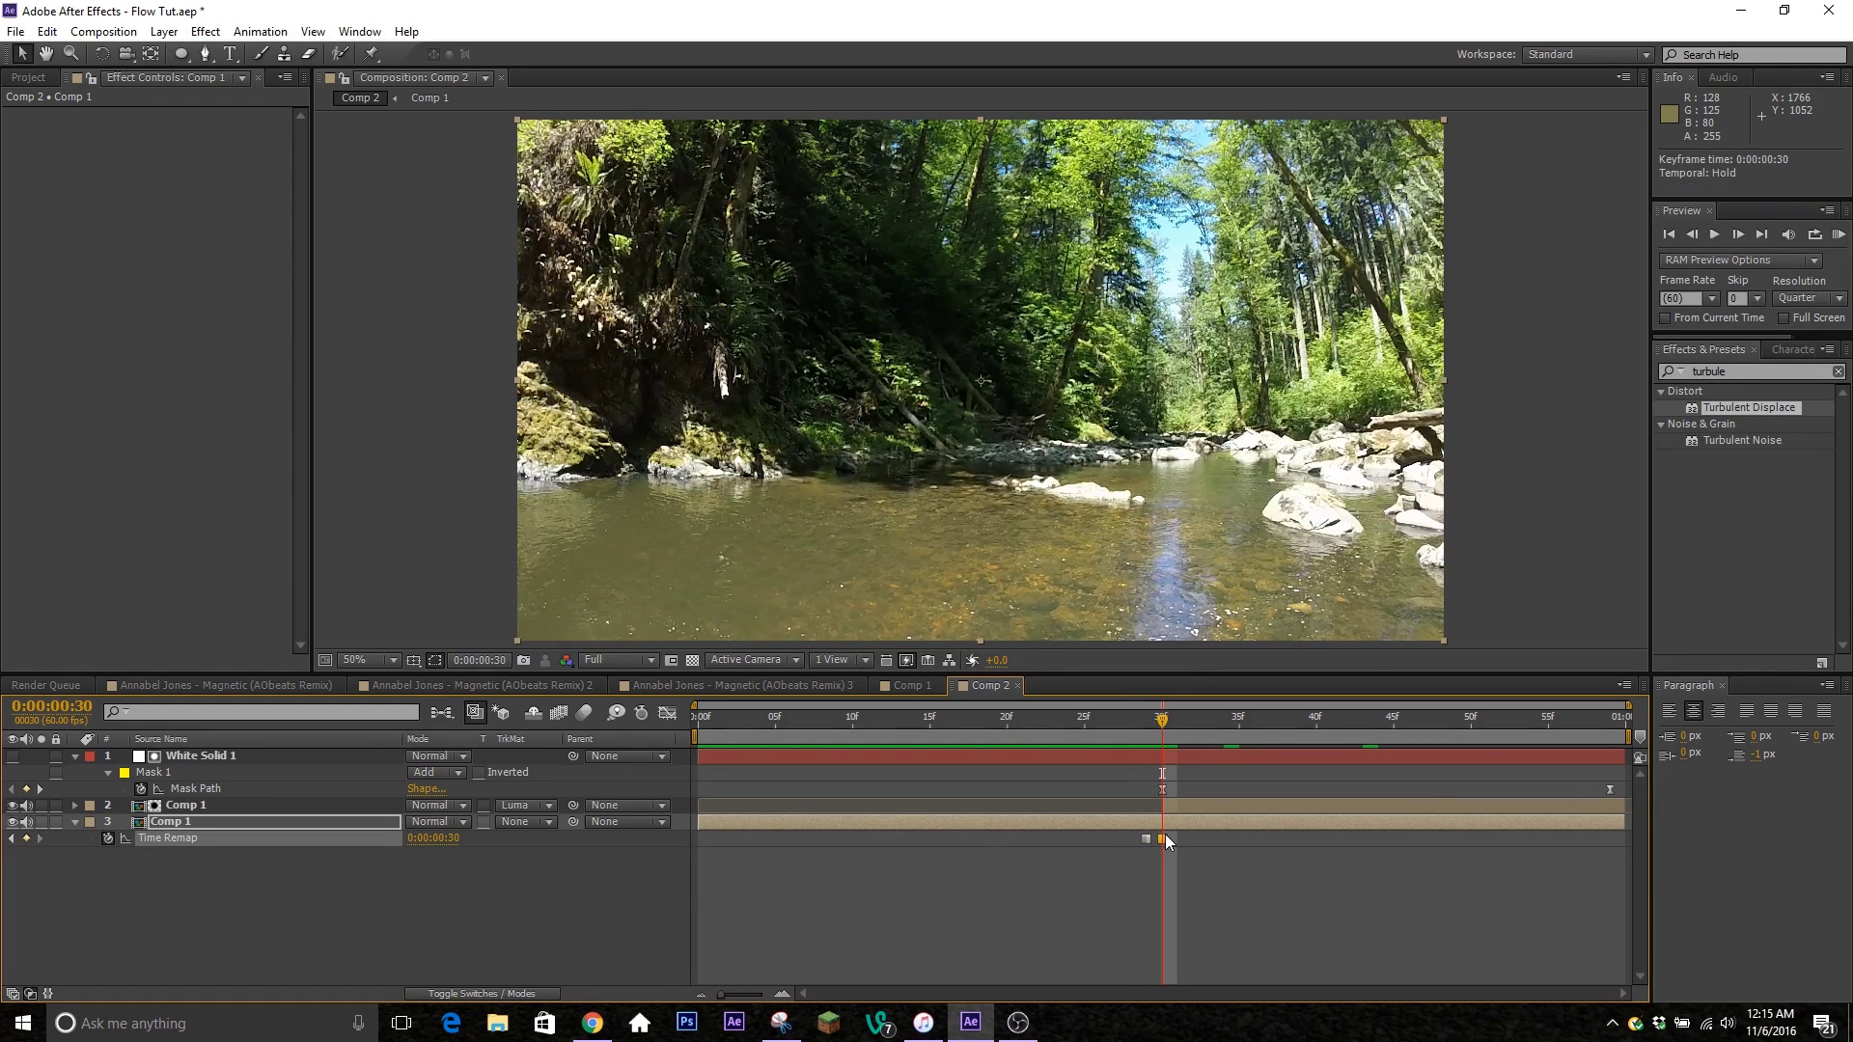
key("Delete")
RAM-preview the transition, then select the luma-matted forest layer.
left_click_drag(1172, 720, 1454, 751)
left_click(1839, 235)
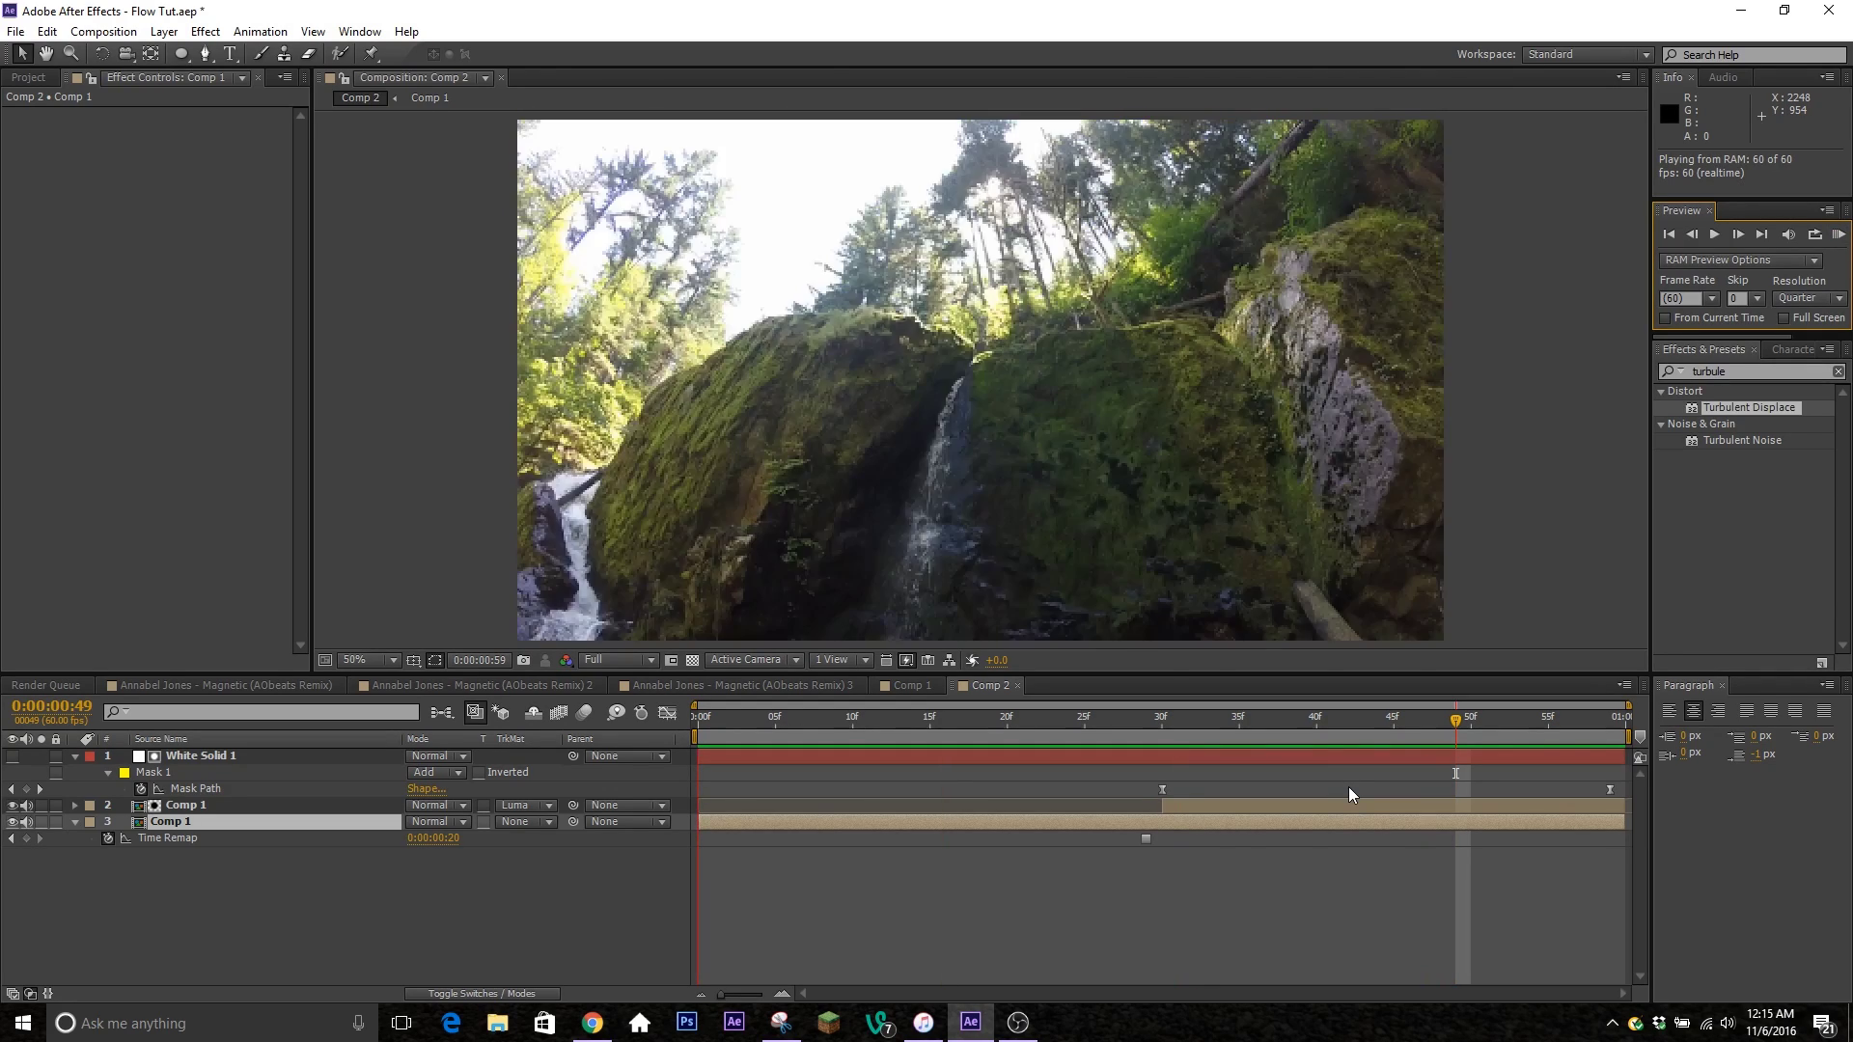
key("space")
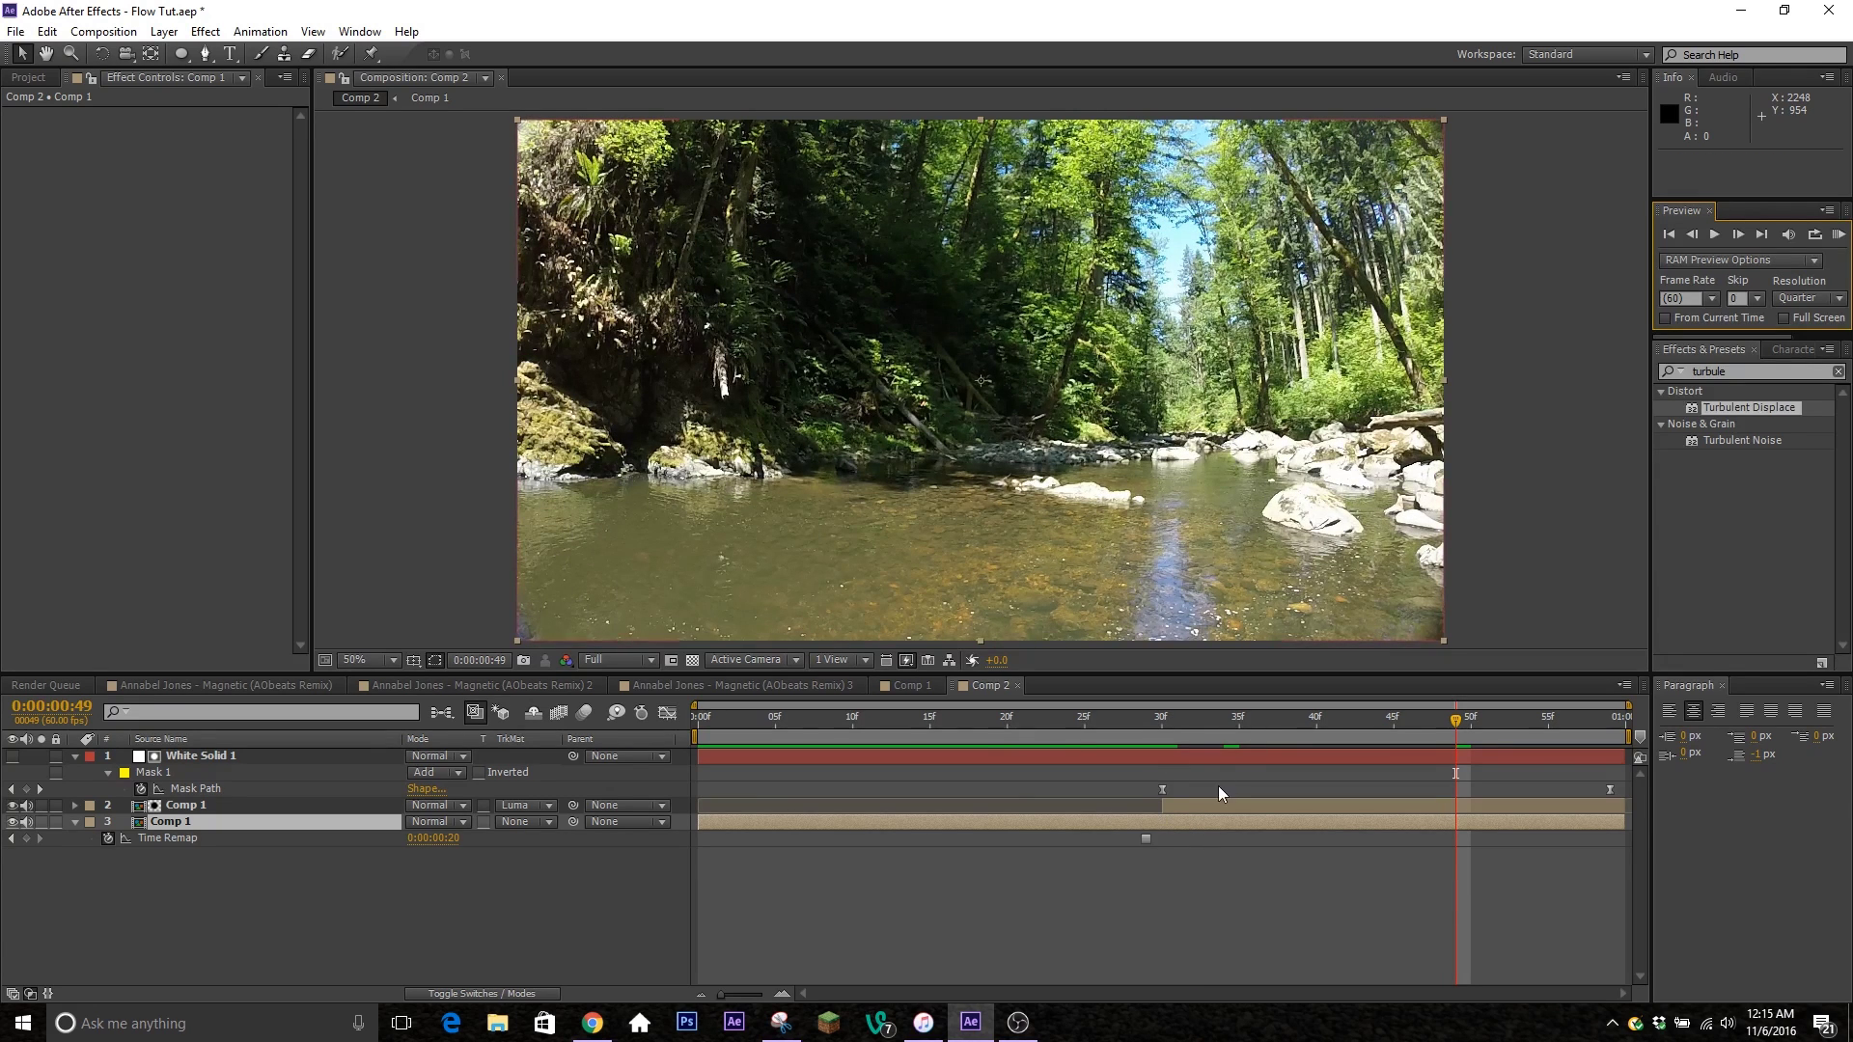
left_click(183, 805)
Delete the luma-matted forest layer and White Solid 1, and remove Comp 1's time remapping.
key("Delete")
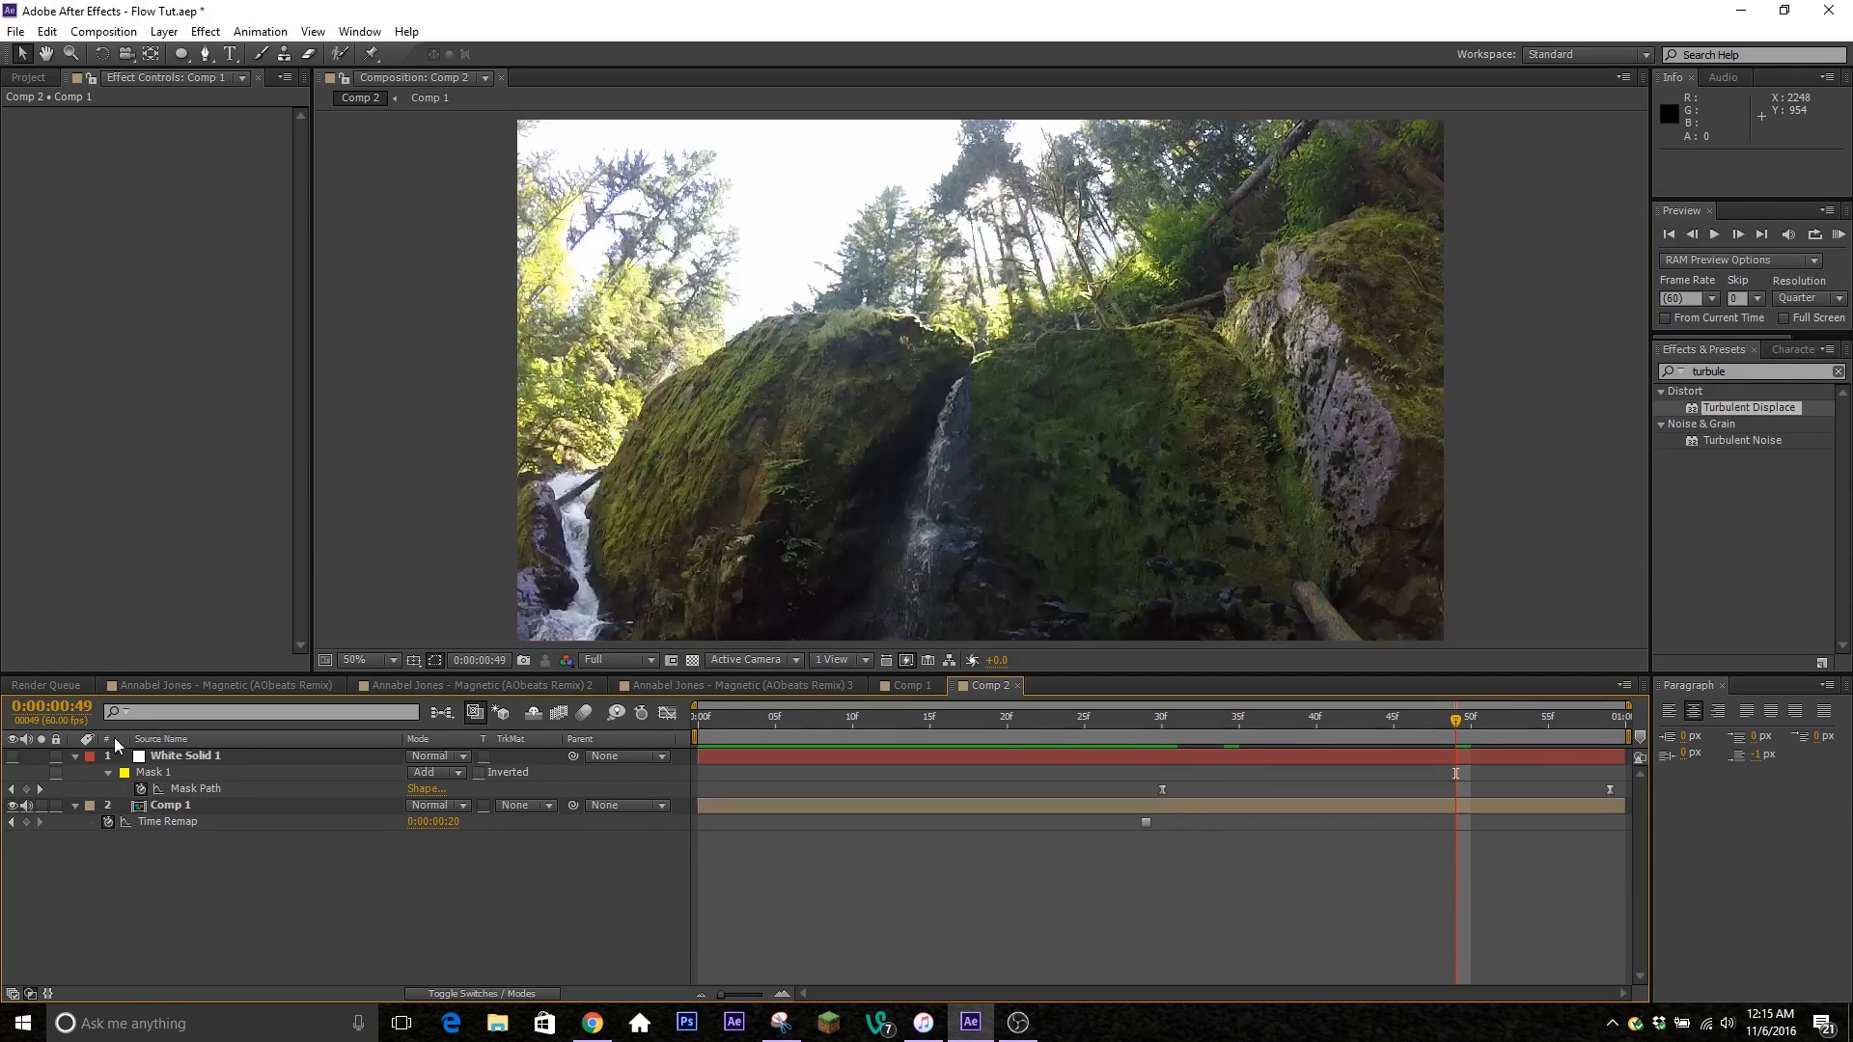
left_click(166, 756)
key("Delete")
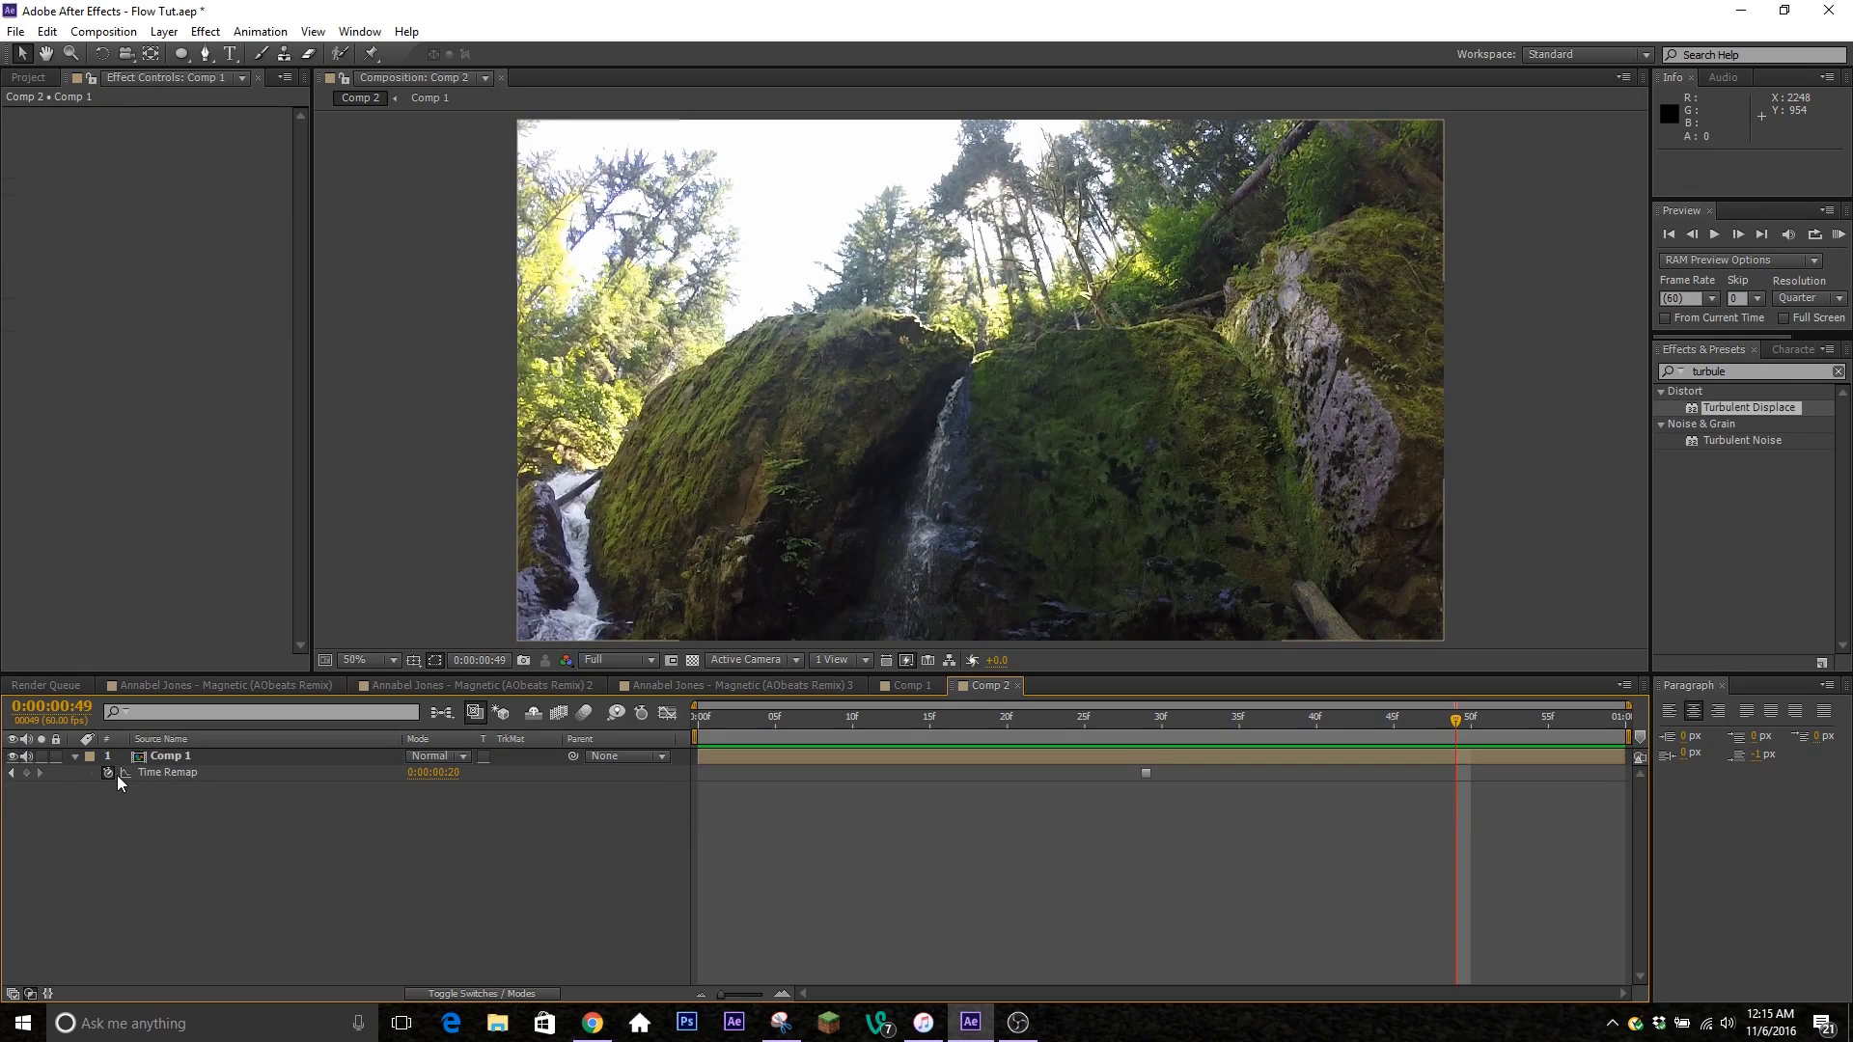
left_click(107, 773)
left_click(1162, 726)
Split Comp 1 at frame 29, freeze the first part there, and extend it to the comp's end.
left_click_drag(1133, 729, 1038, 777)
key("space")
left_click(1144, 741)
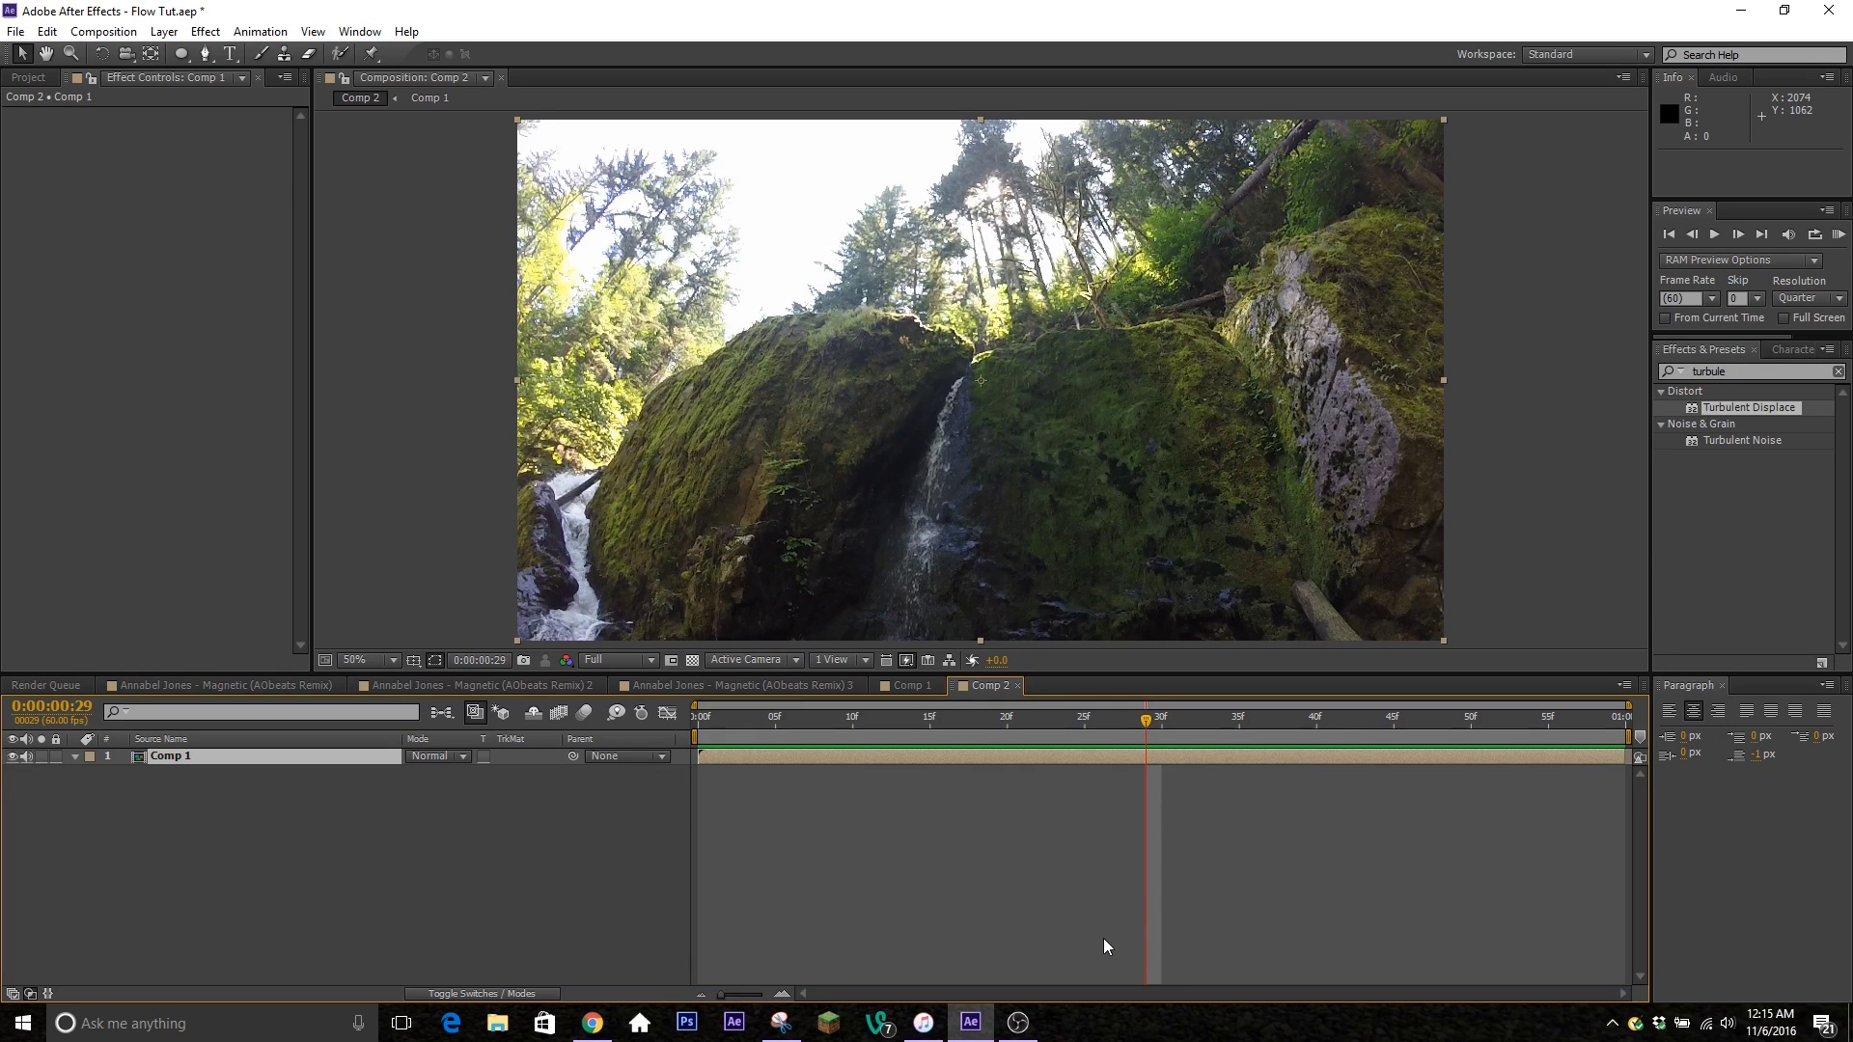
key("ctrl+shift+d")
left_click(1141, 773)
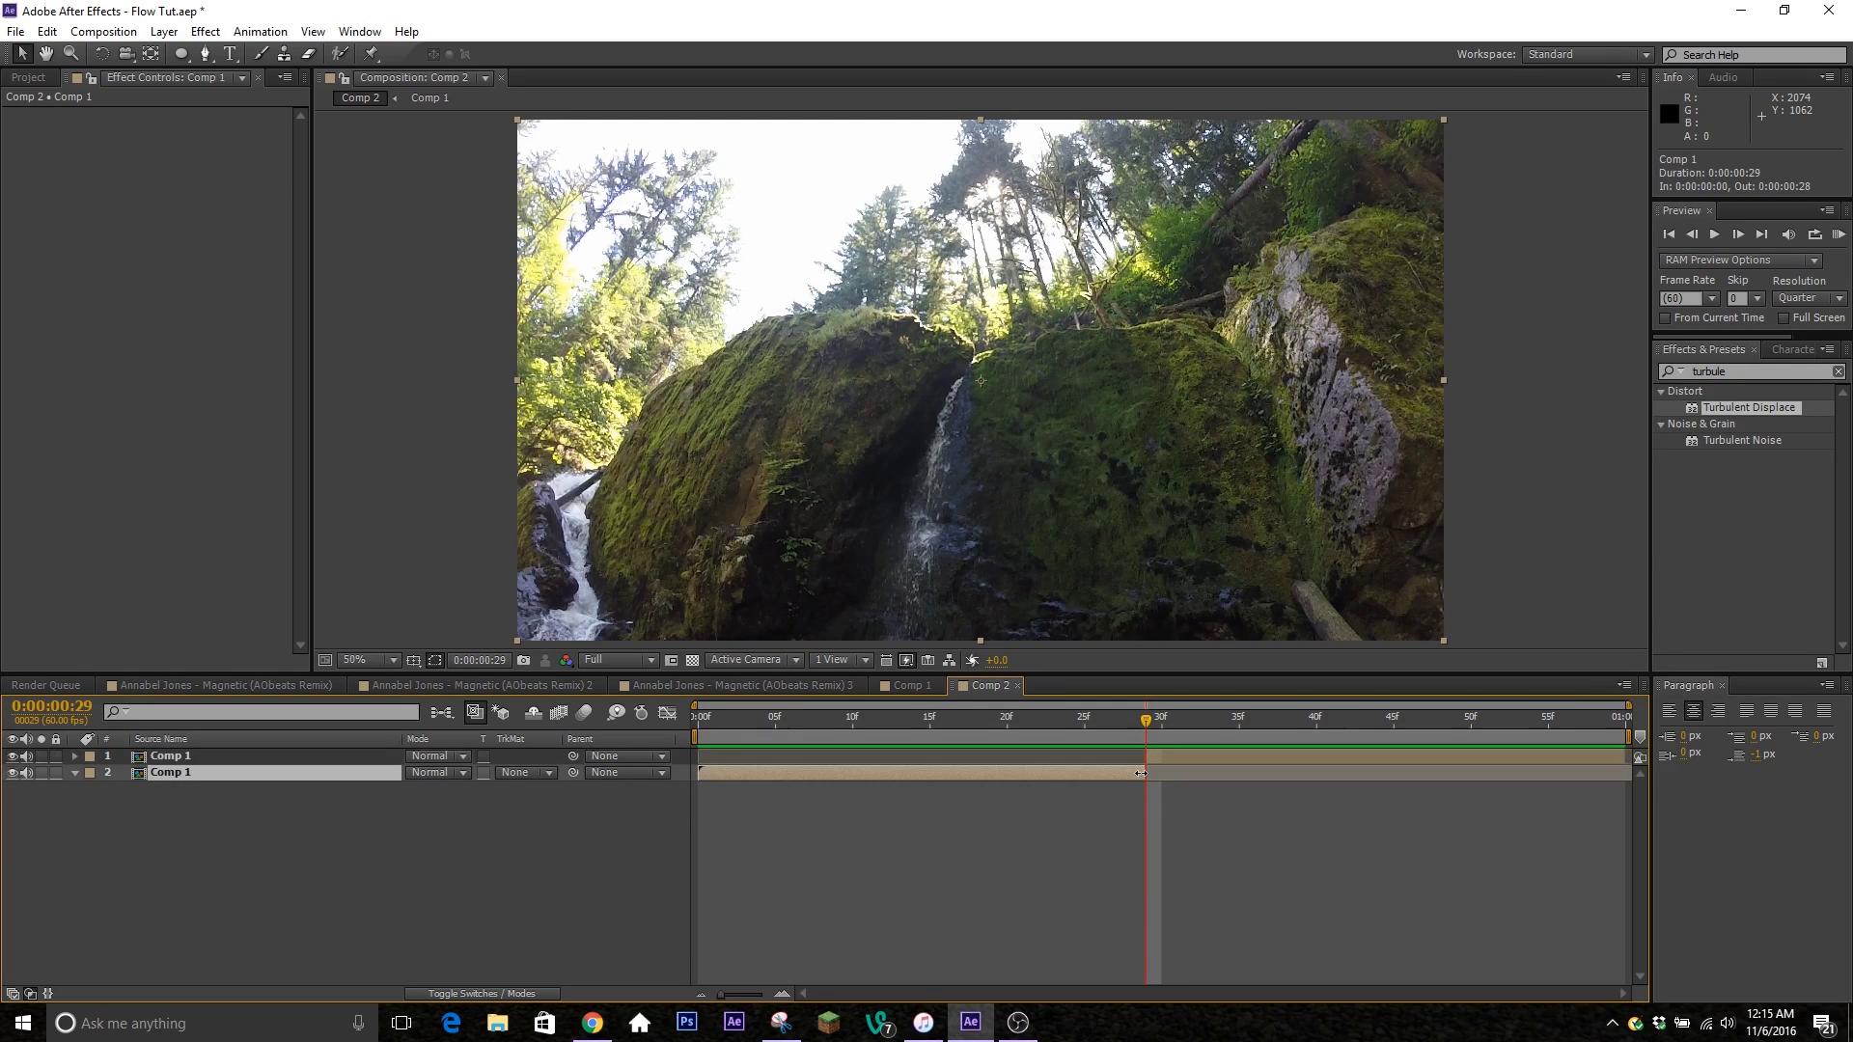
right_click(1141, 773)
mouse_move(1265, 171)
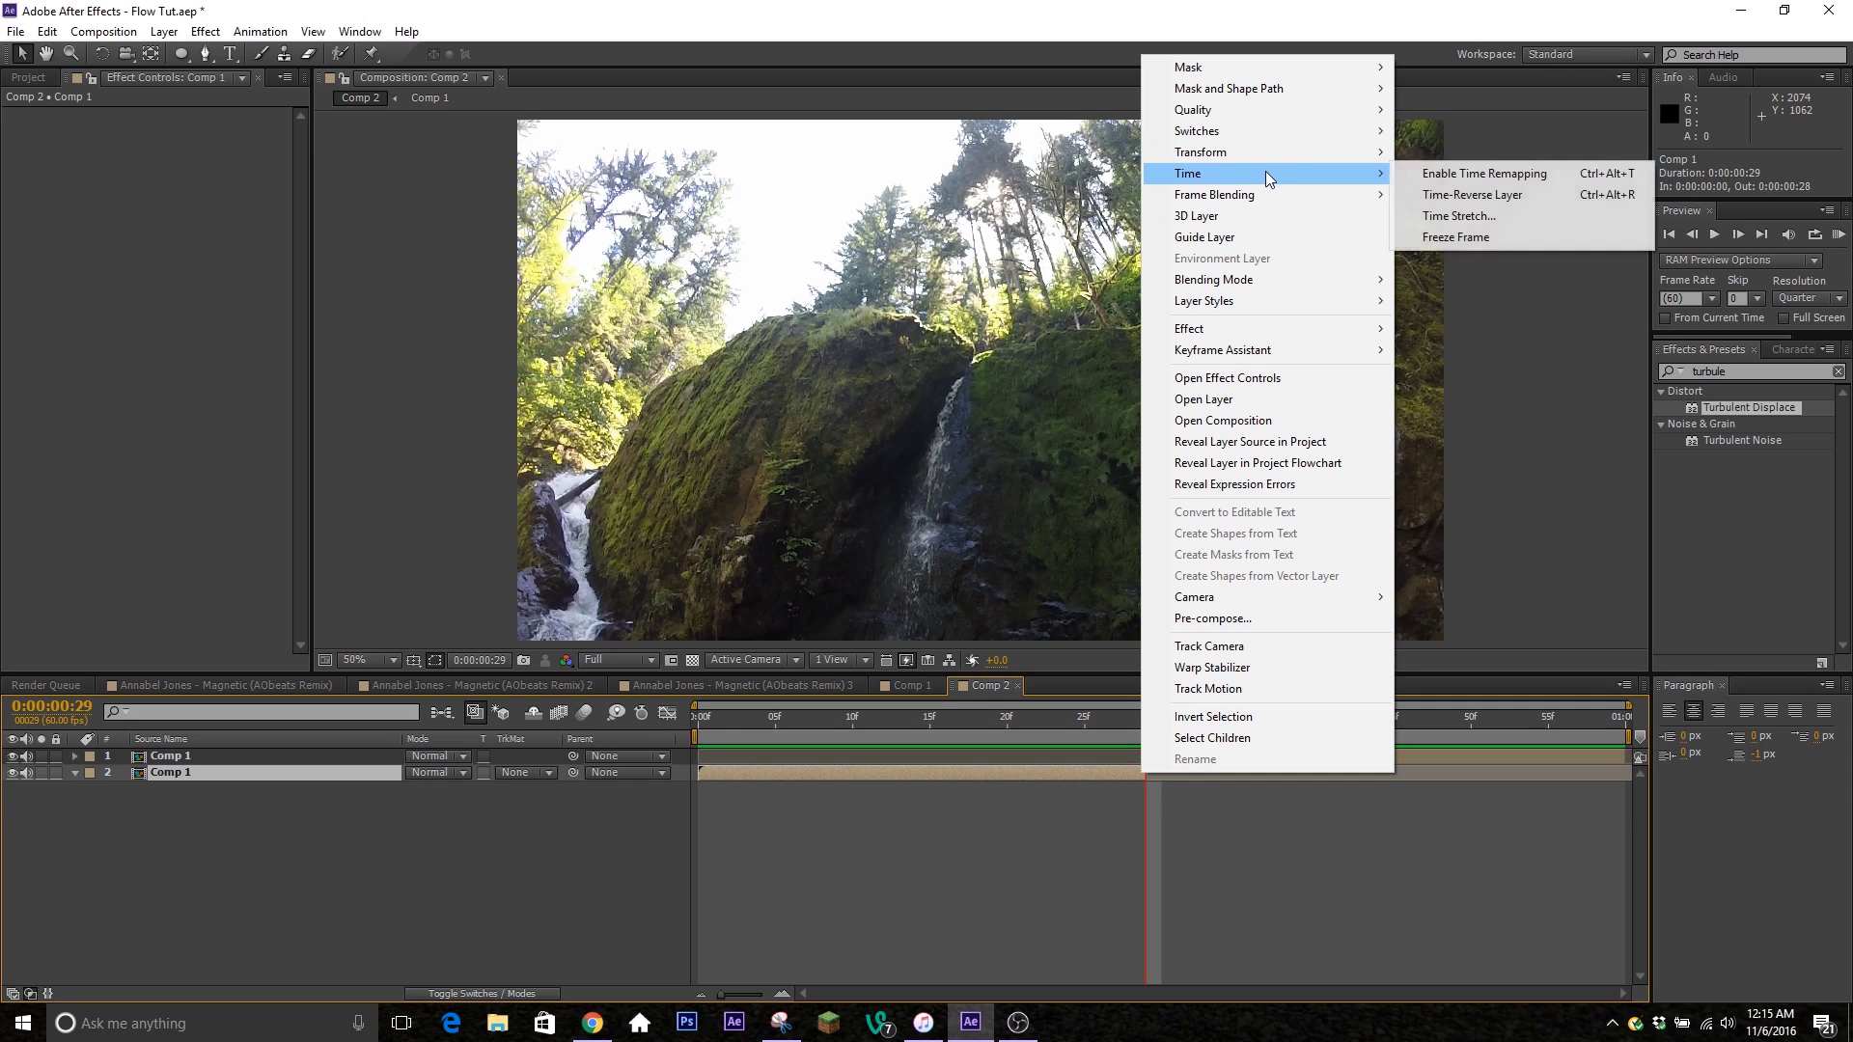
left_click(1457, 237)
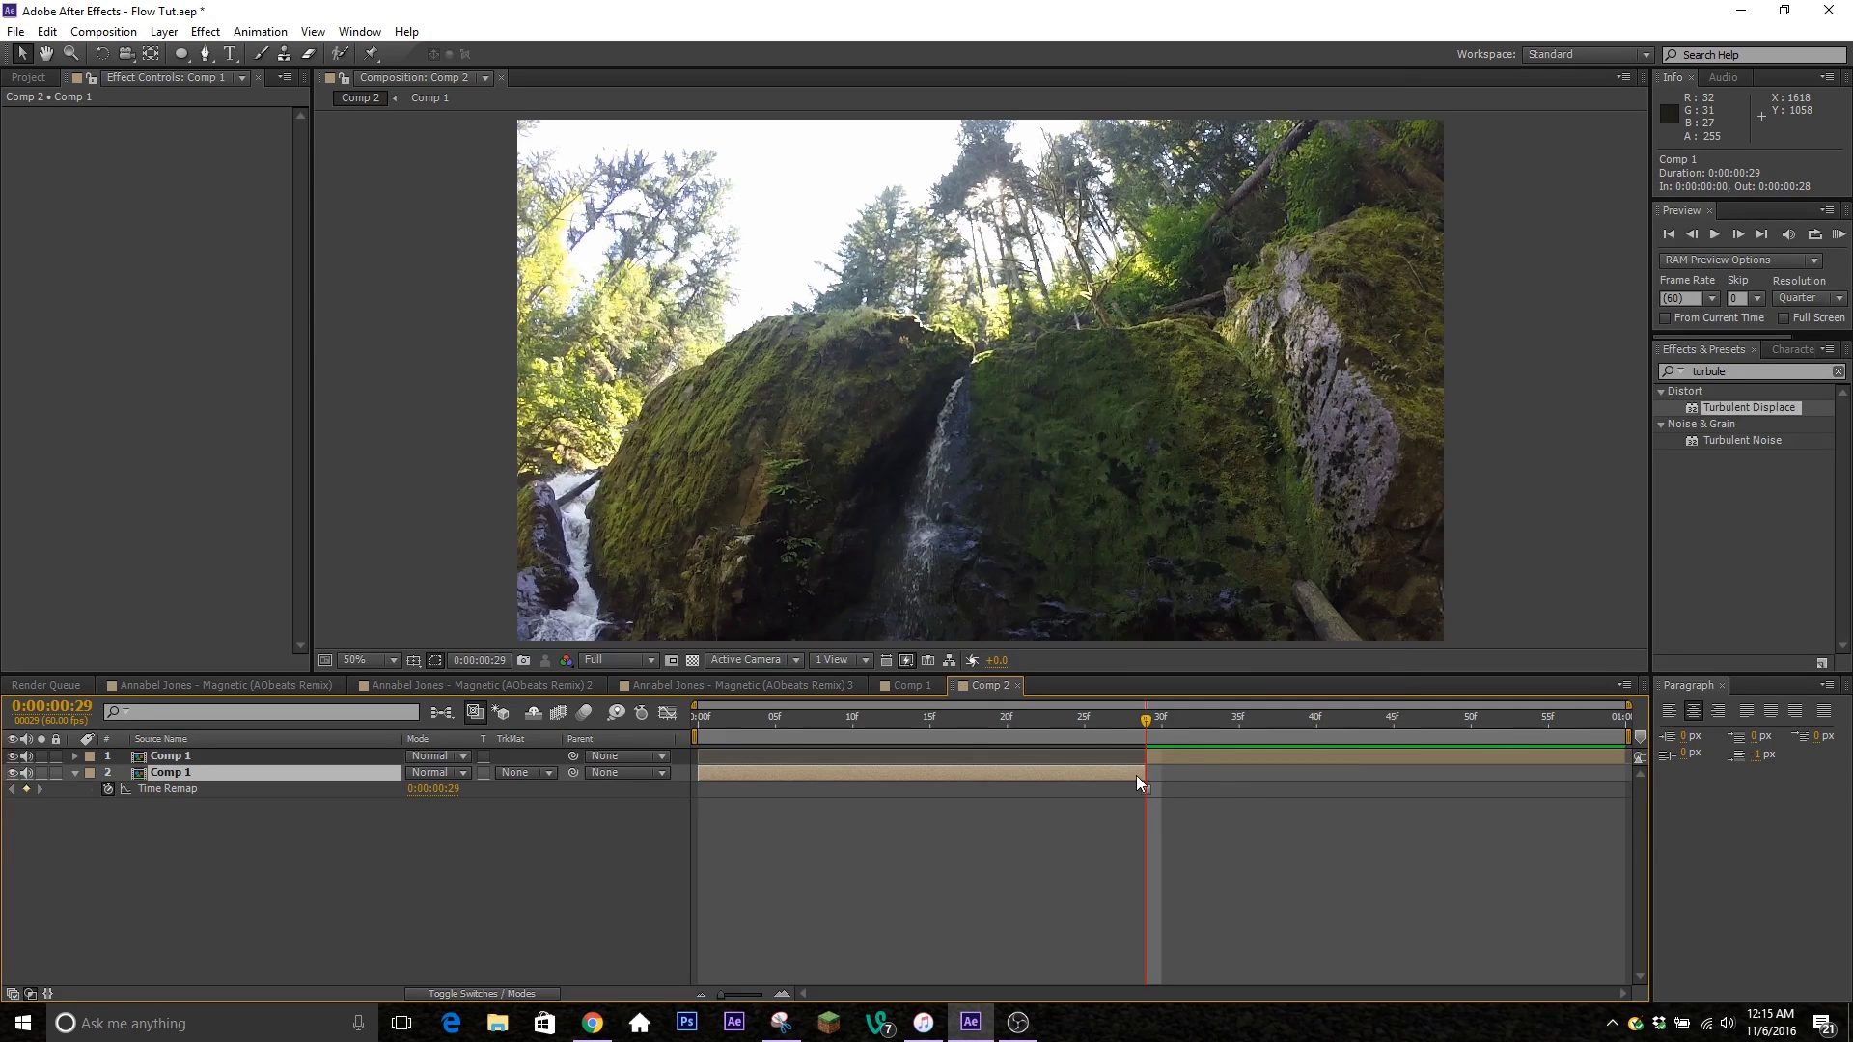
left_click_drag(1149, 774, 1628, 774)
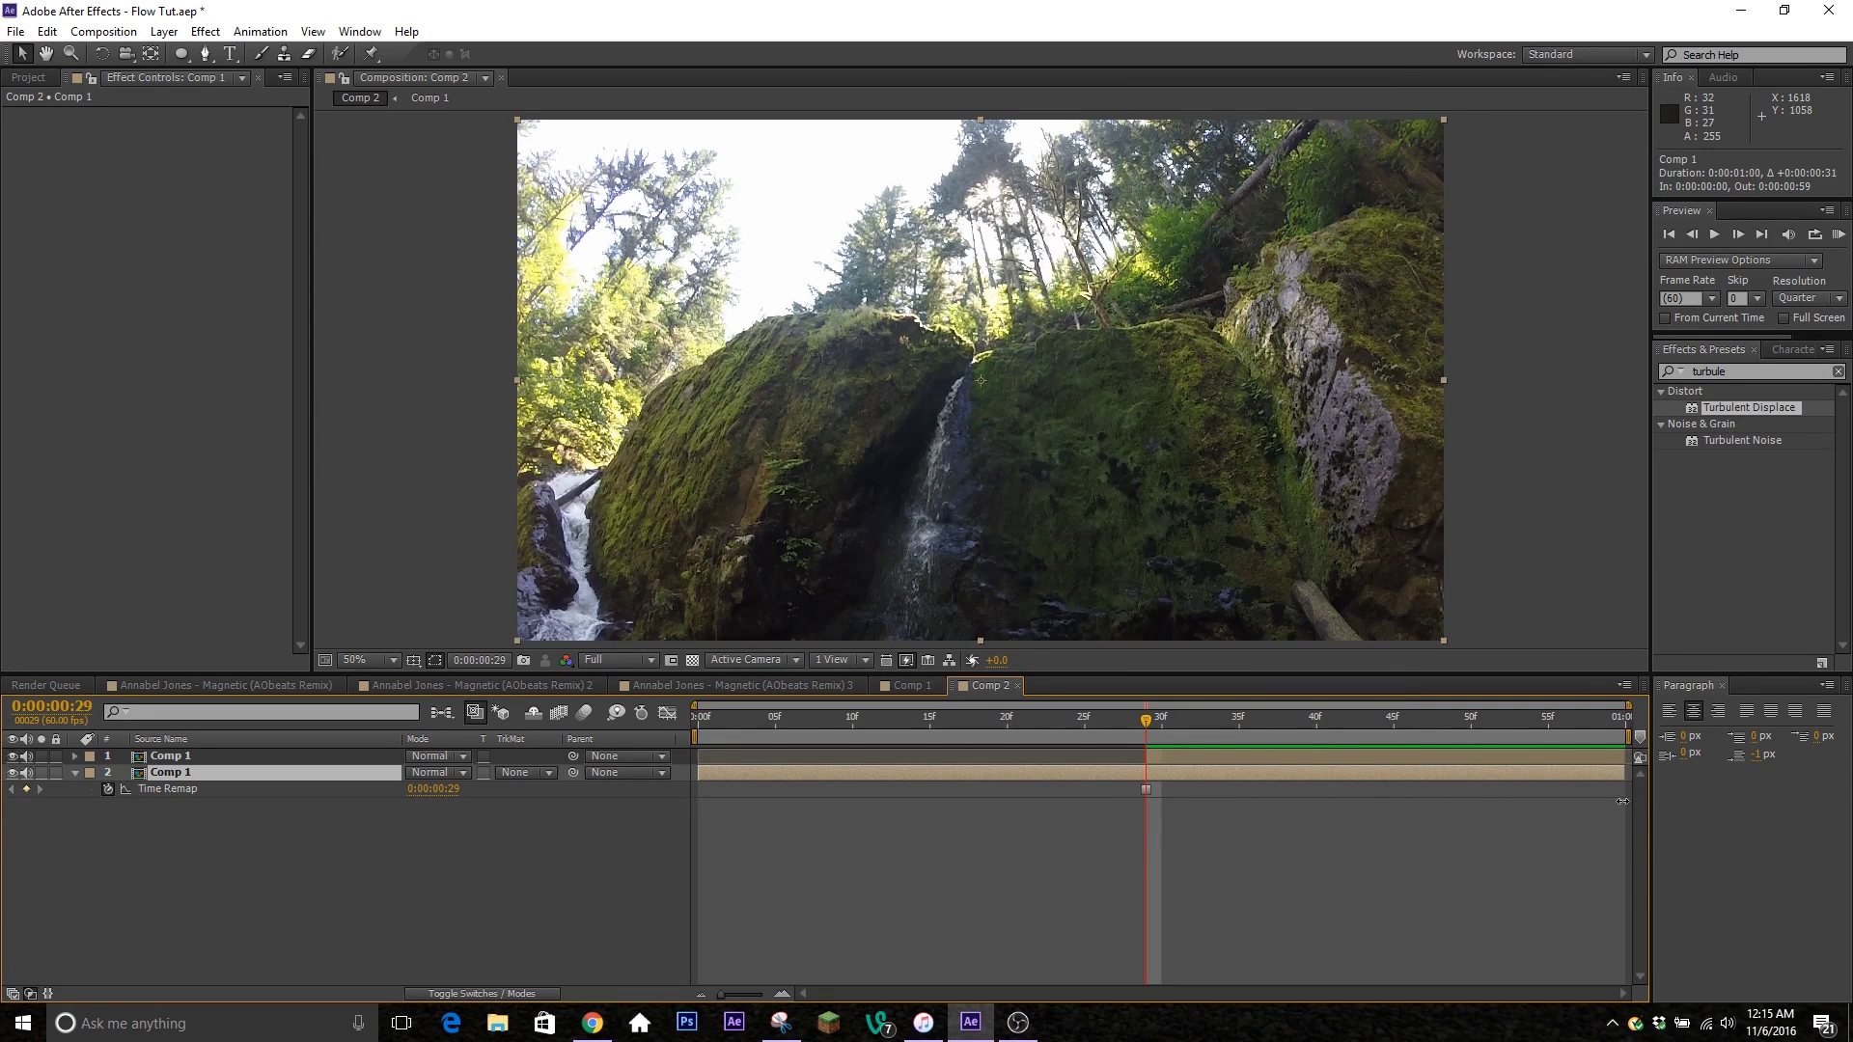
At frame 30, select the upper forest layer and choose the Rectangle Tool, viewer at 25%.
left_click_drag(1149, 729, 1162, 772)
left_click(1167, 757)
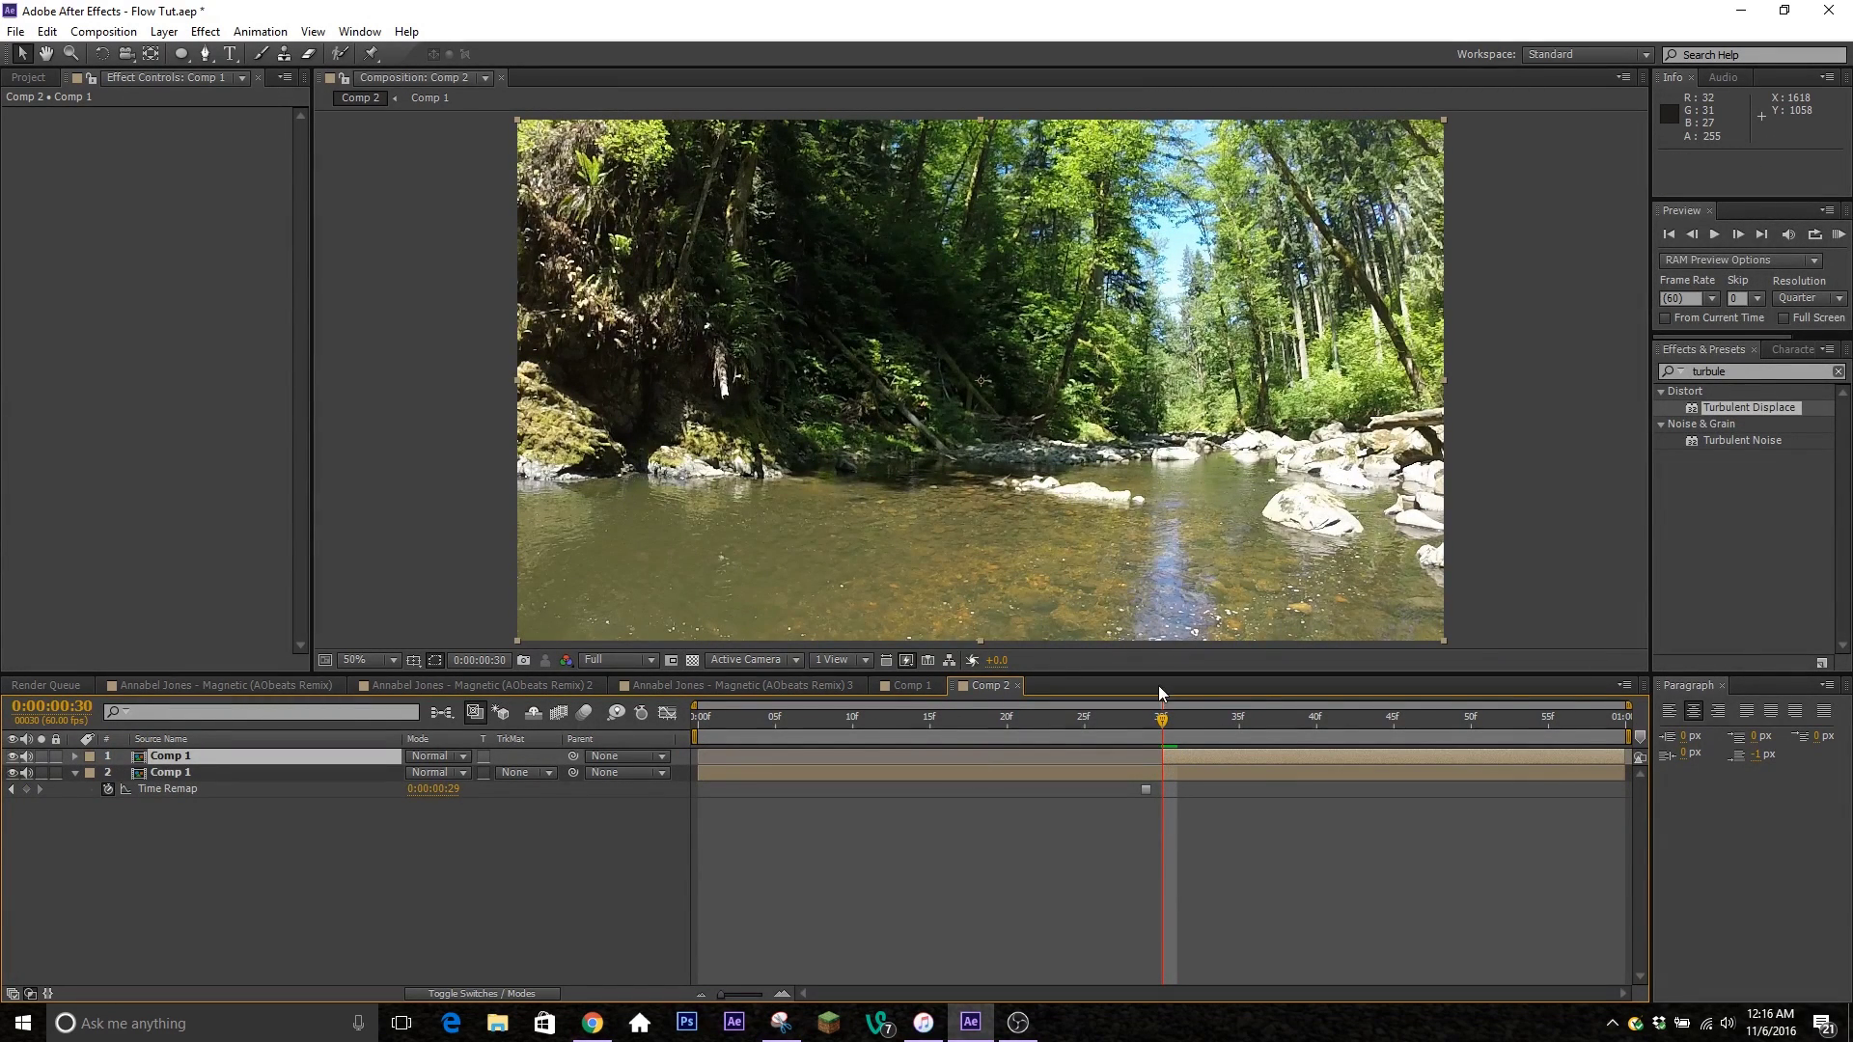
left_click(182, 54)
left_click_drag(176, 55, 240, 61)
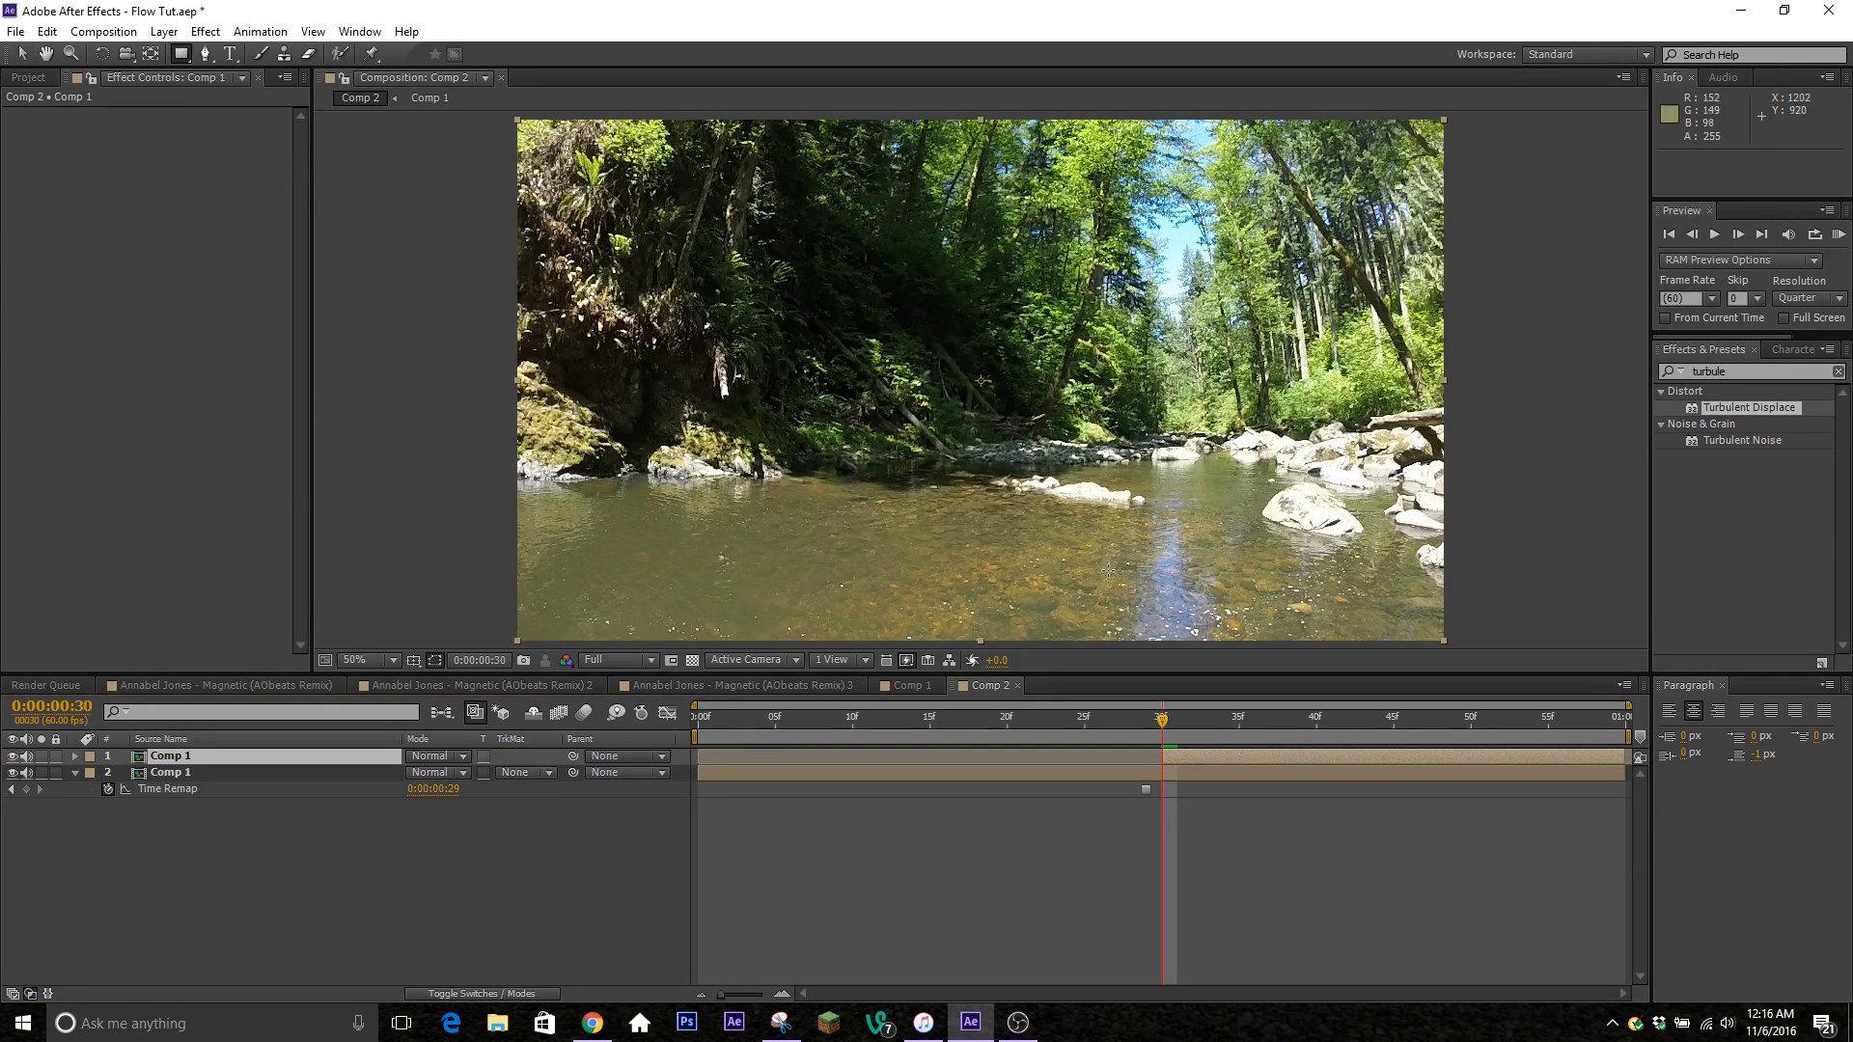
key("comma")
Draw a rectangular mask over the top half of the forest layer and duplicate that layer.
left_click_drag(691, 219, 1259, 376)
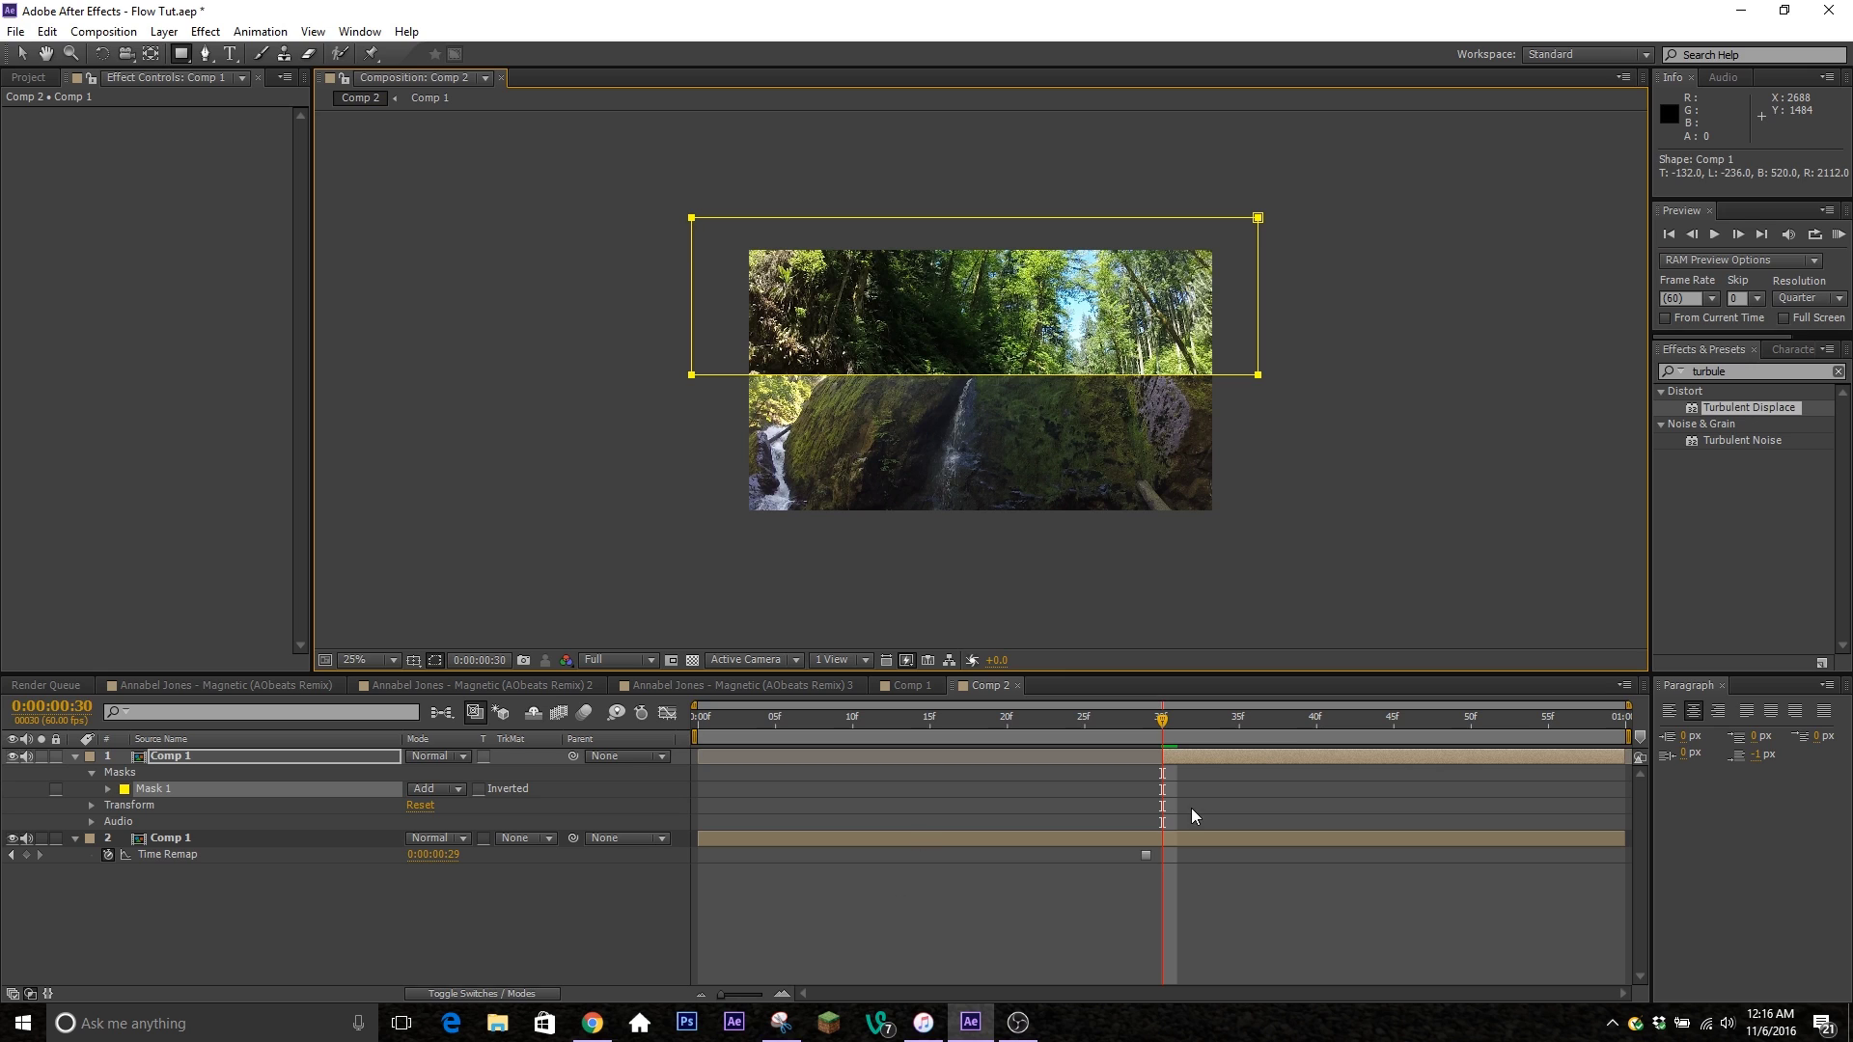
left_click(1193, 757)
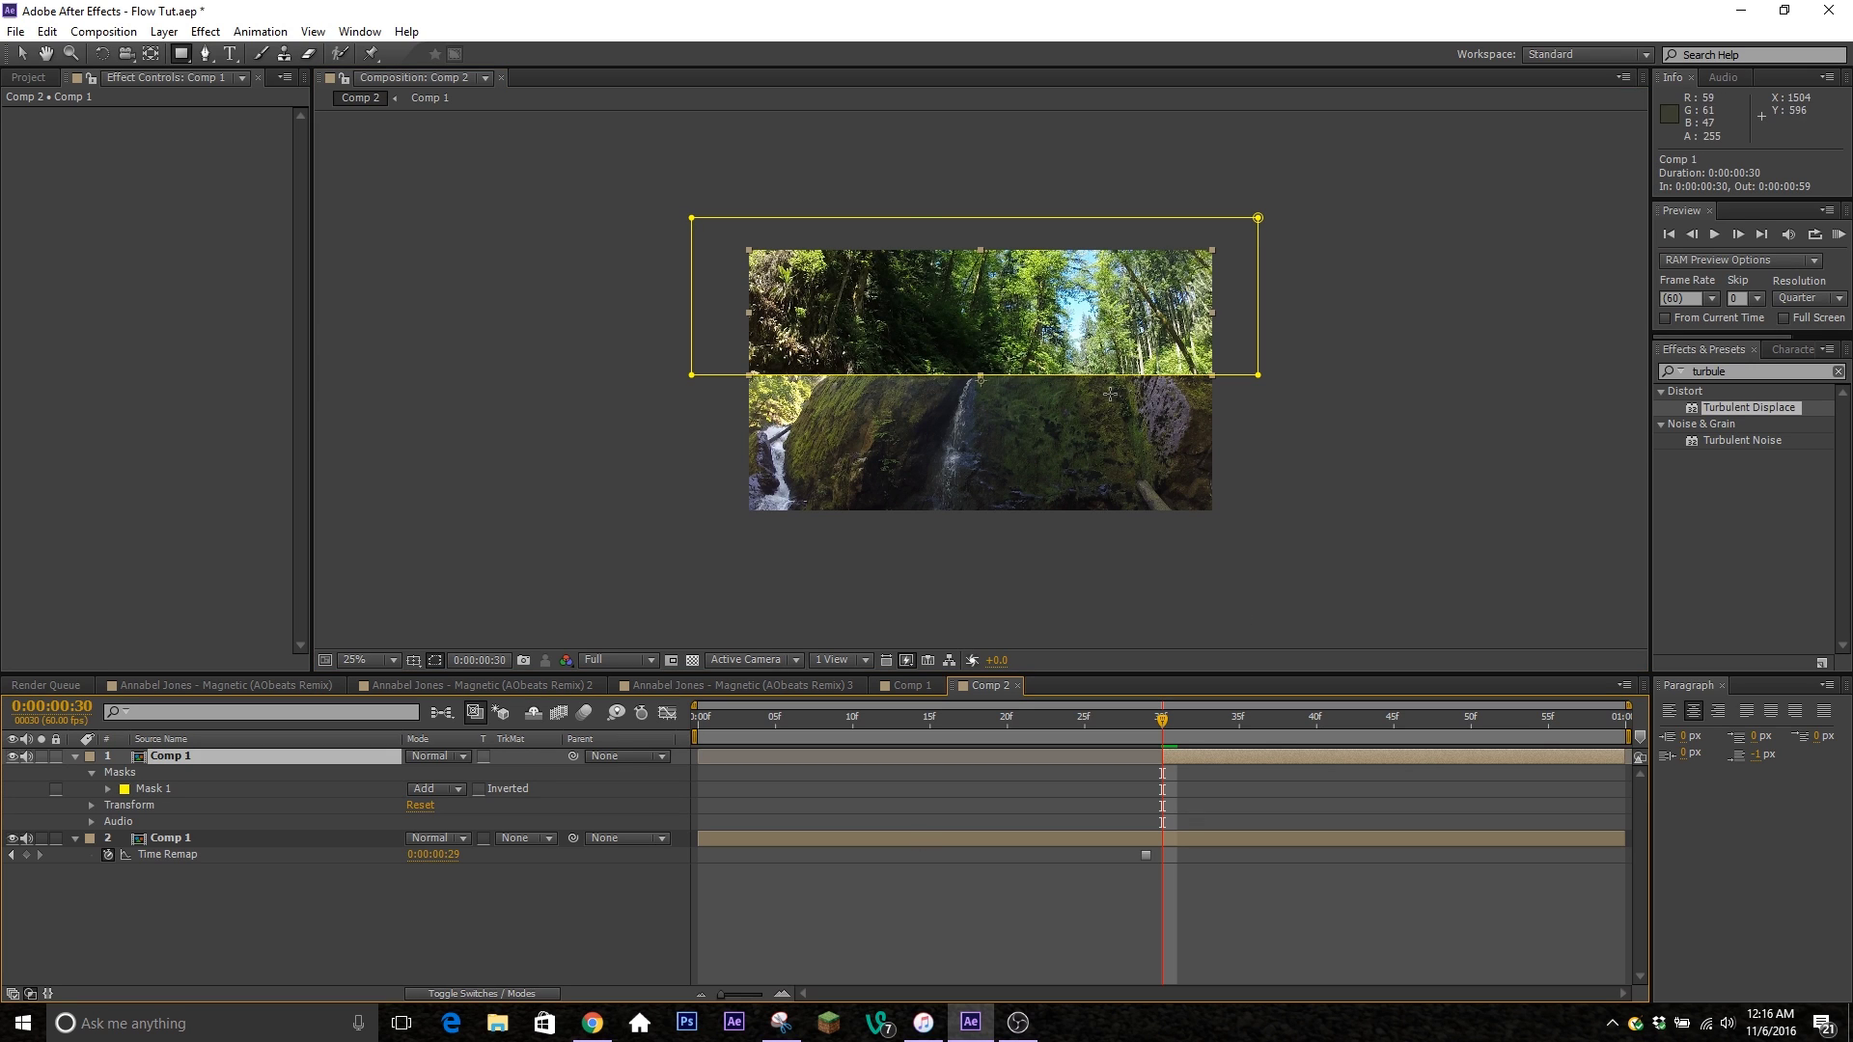
left_click(1218, 793)
left_click(1218, 754)
key("ctrl+d")
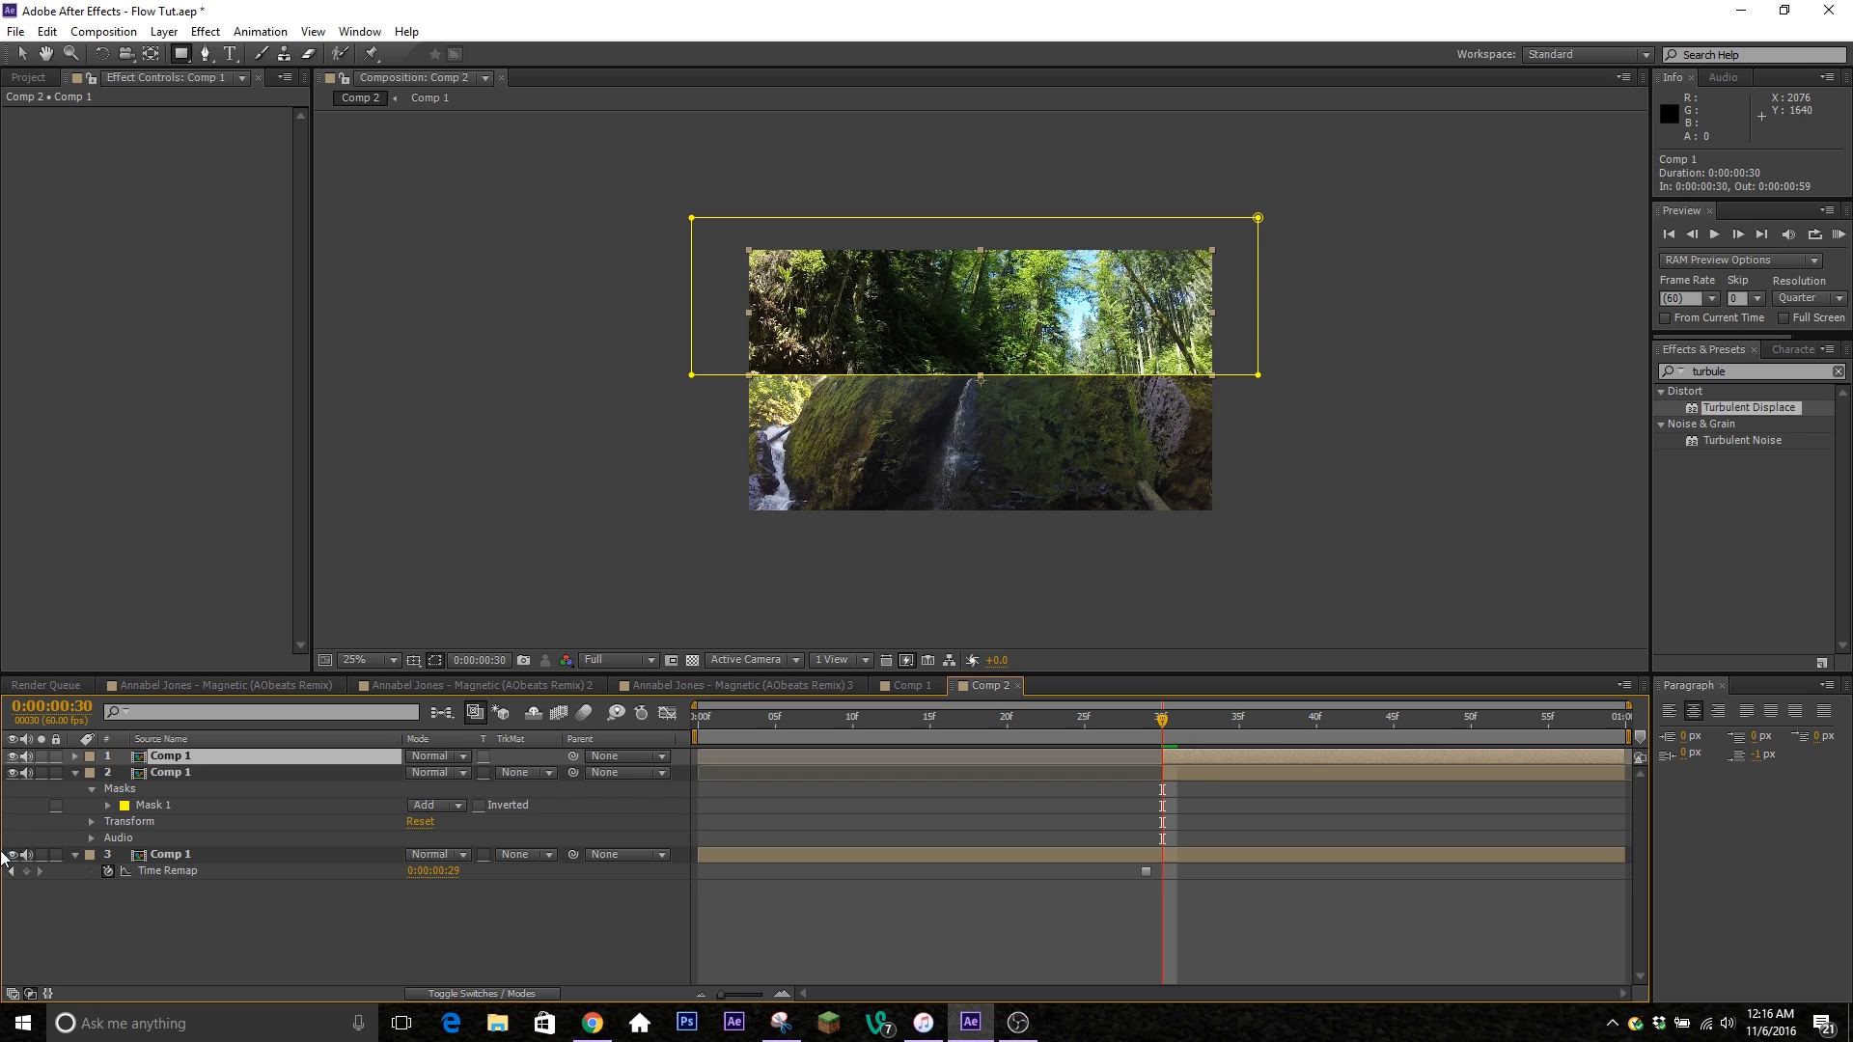
Set the top layer's Mask 1 mode to Subtract.
key("m")
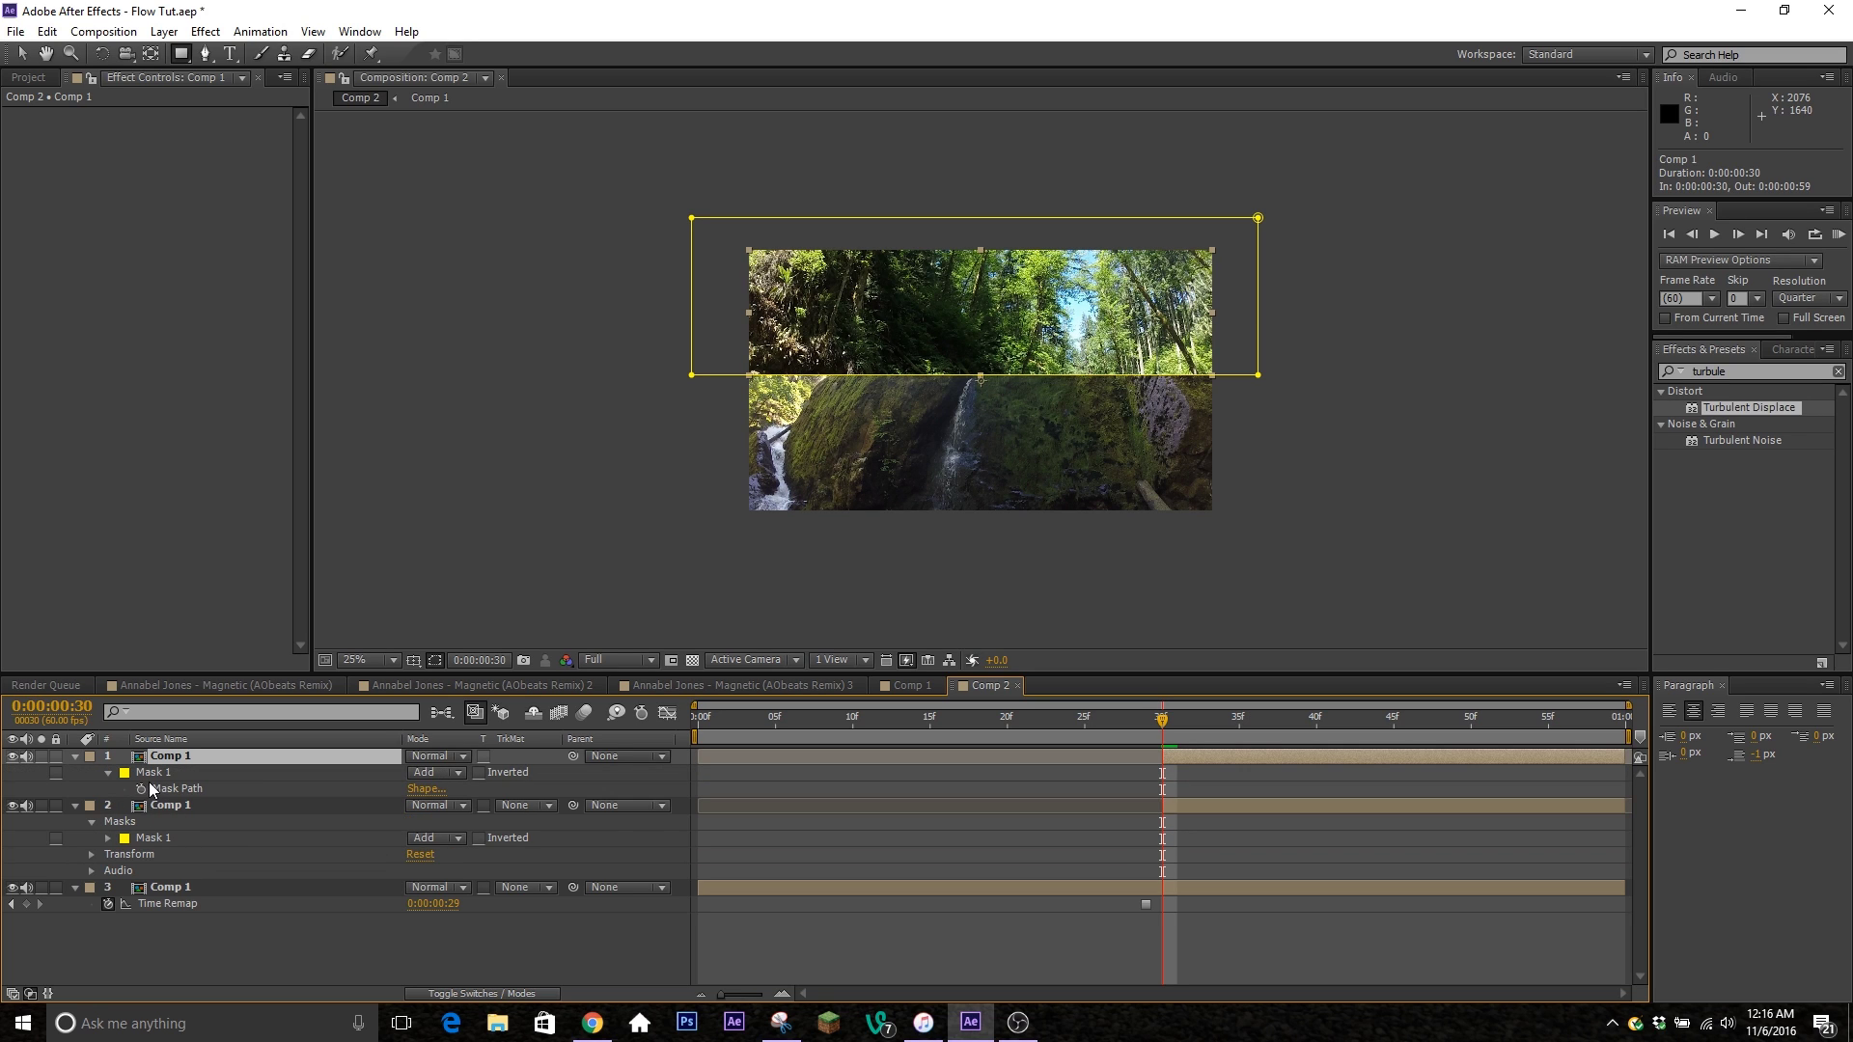
left_click(154, 772)
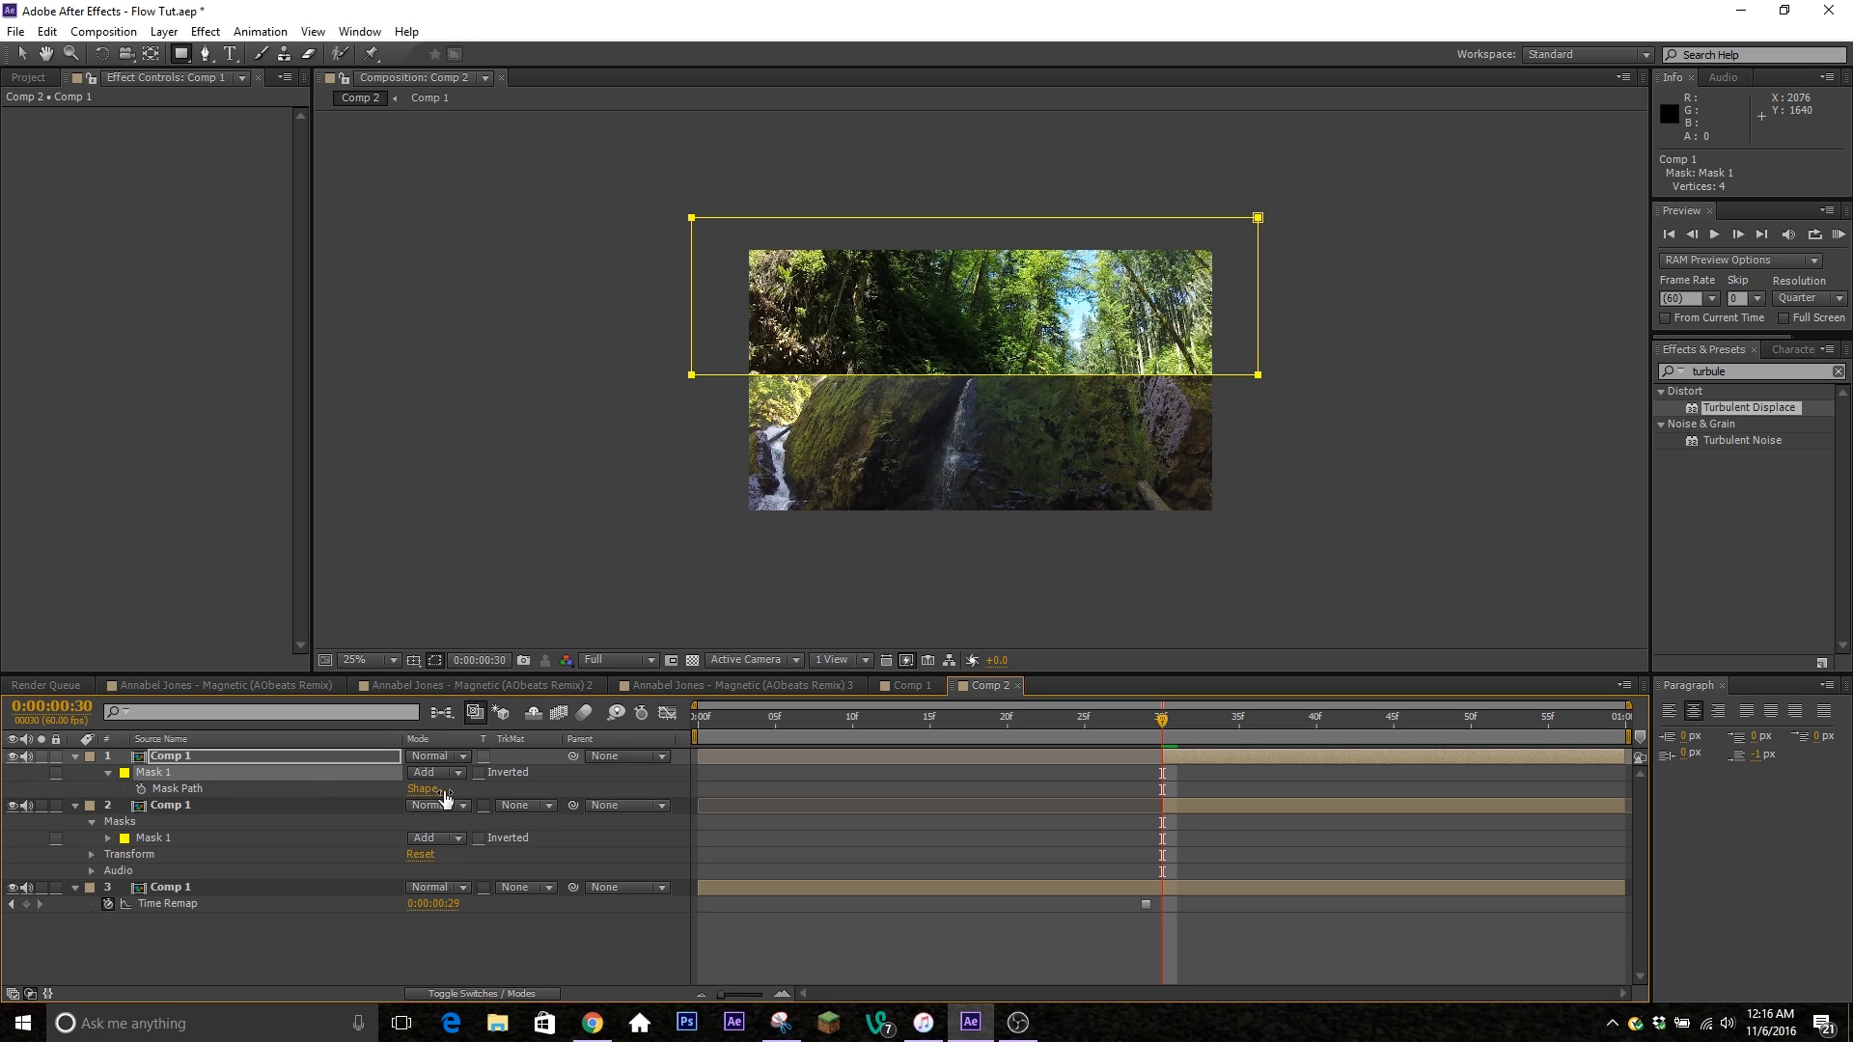
left_click(450, 774)
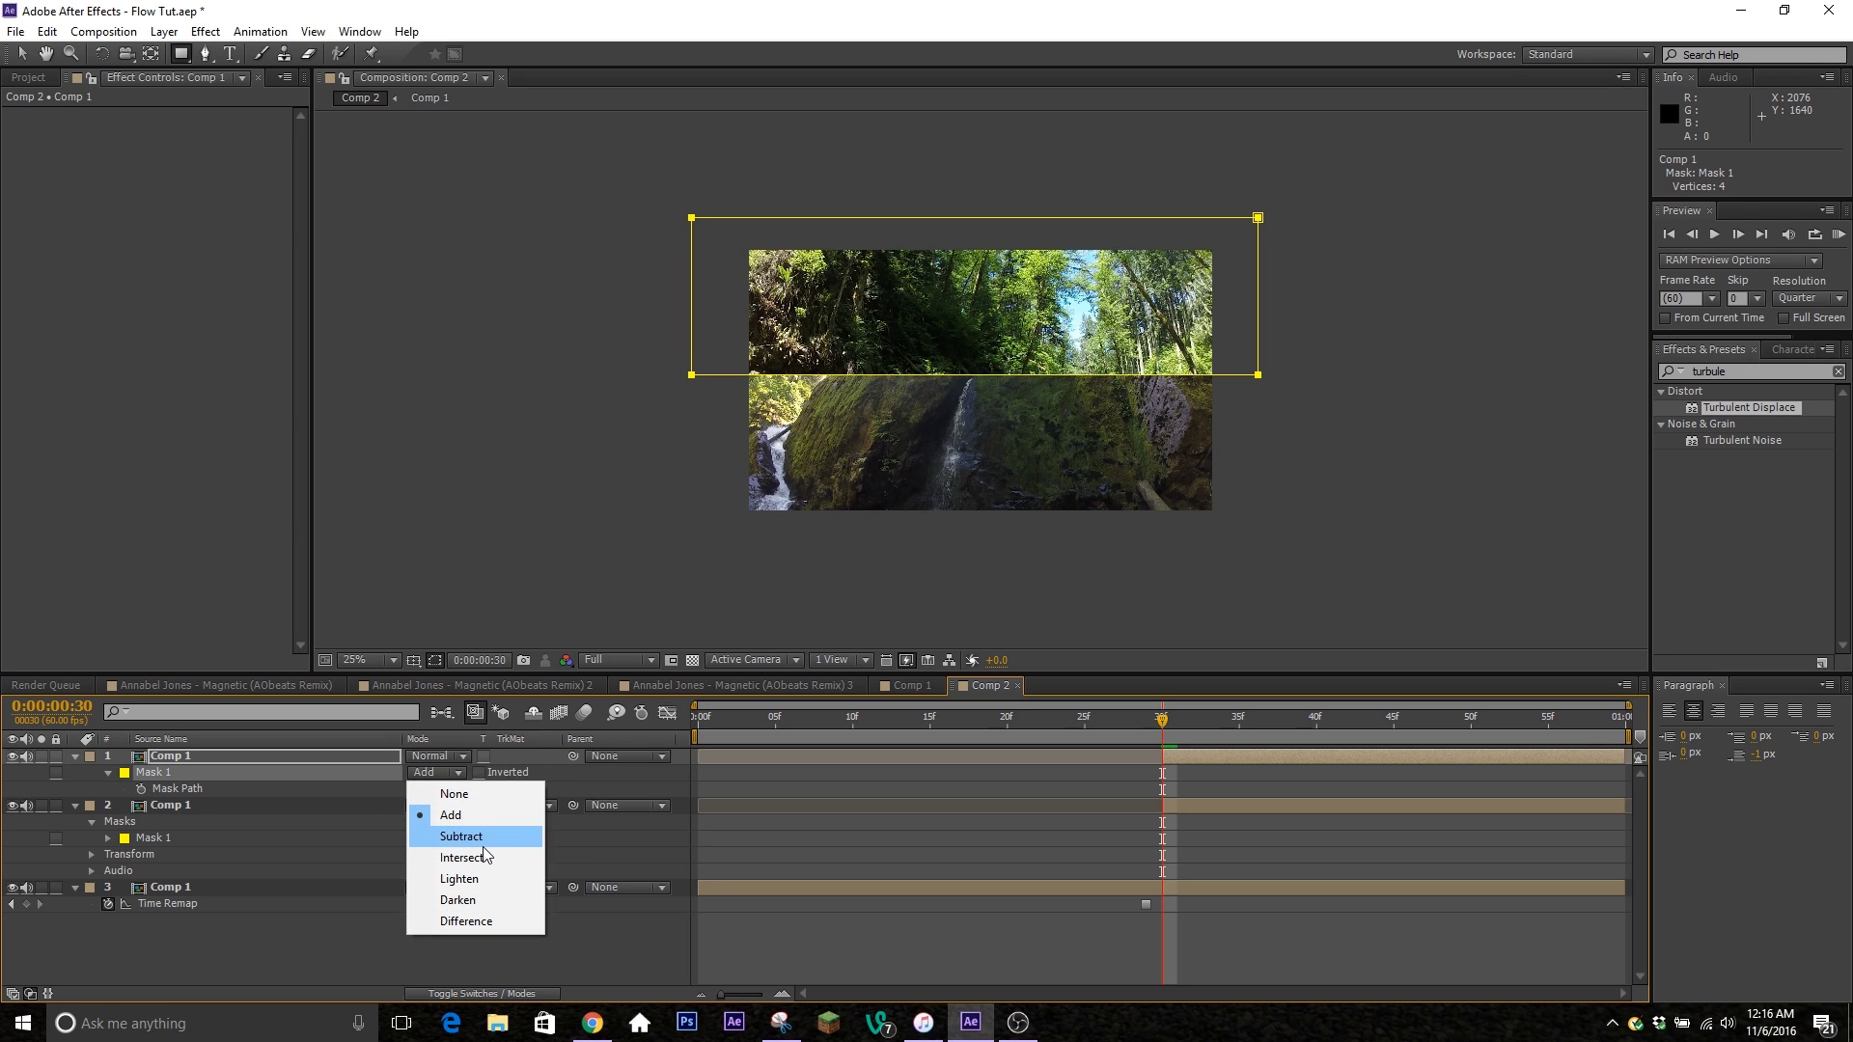
left_click(484, 844)
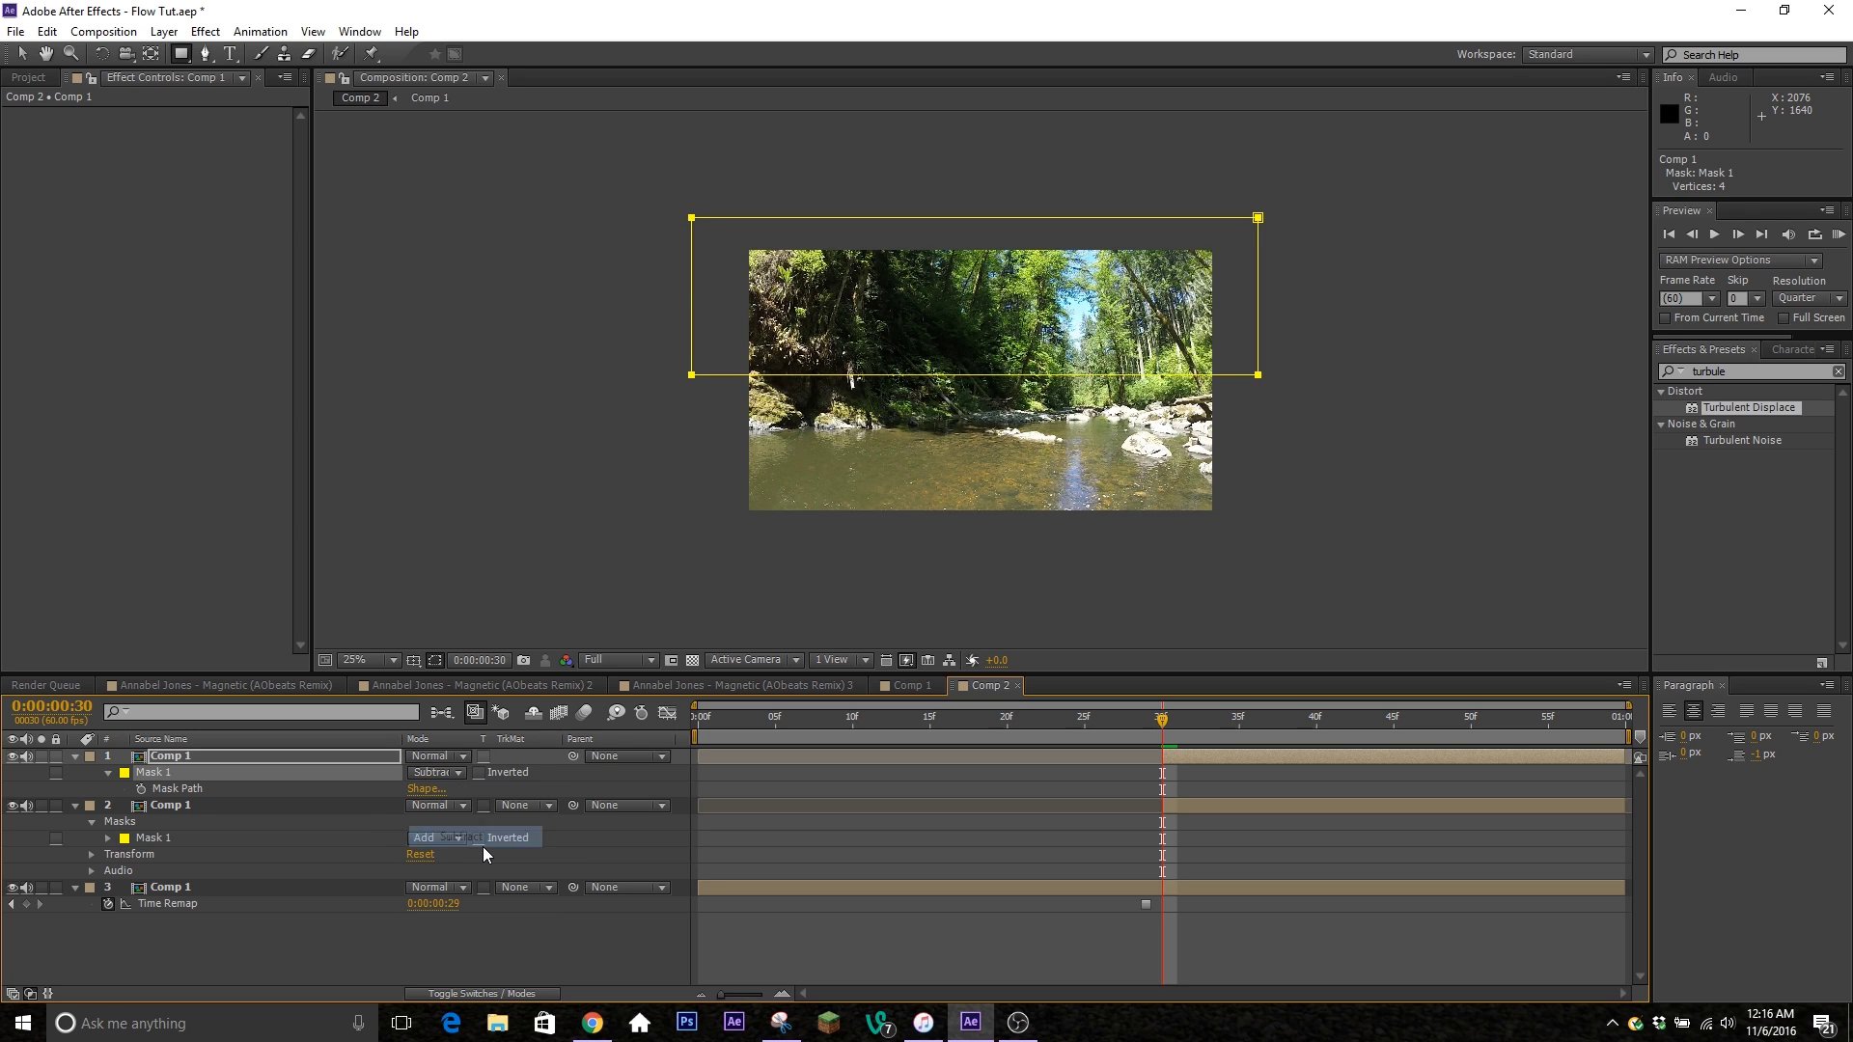
Toggle layers 2 and 3 on and off to check the halves, then play back from the cut.
left_click(13, 805)
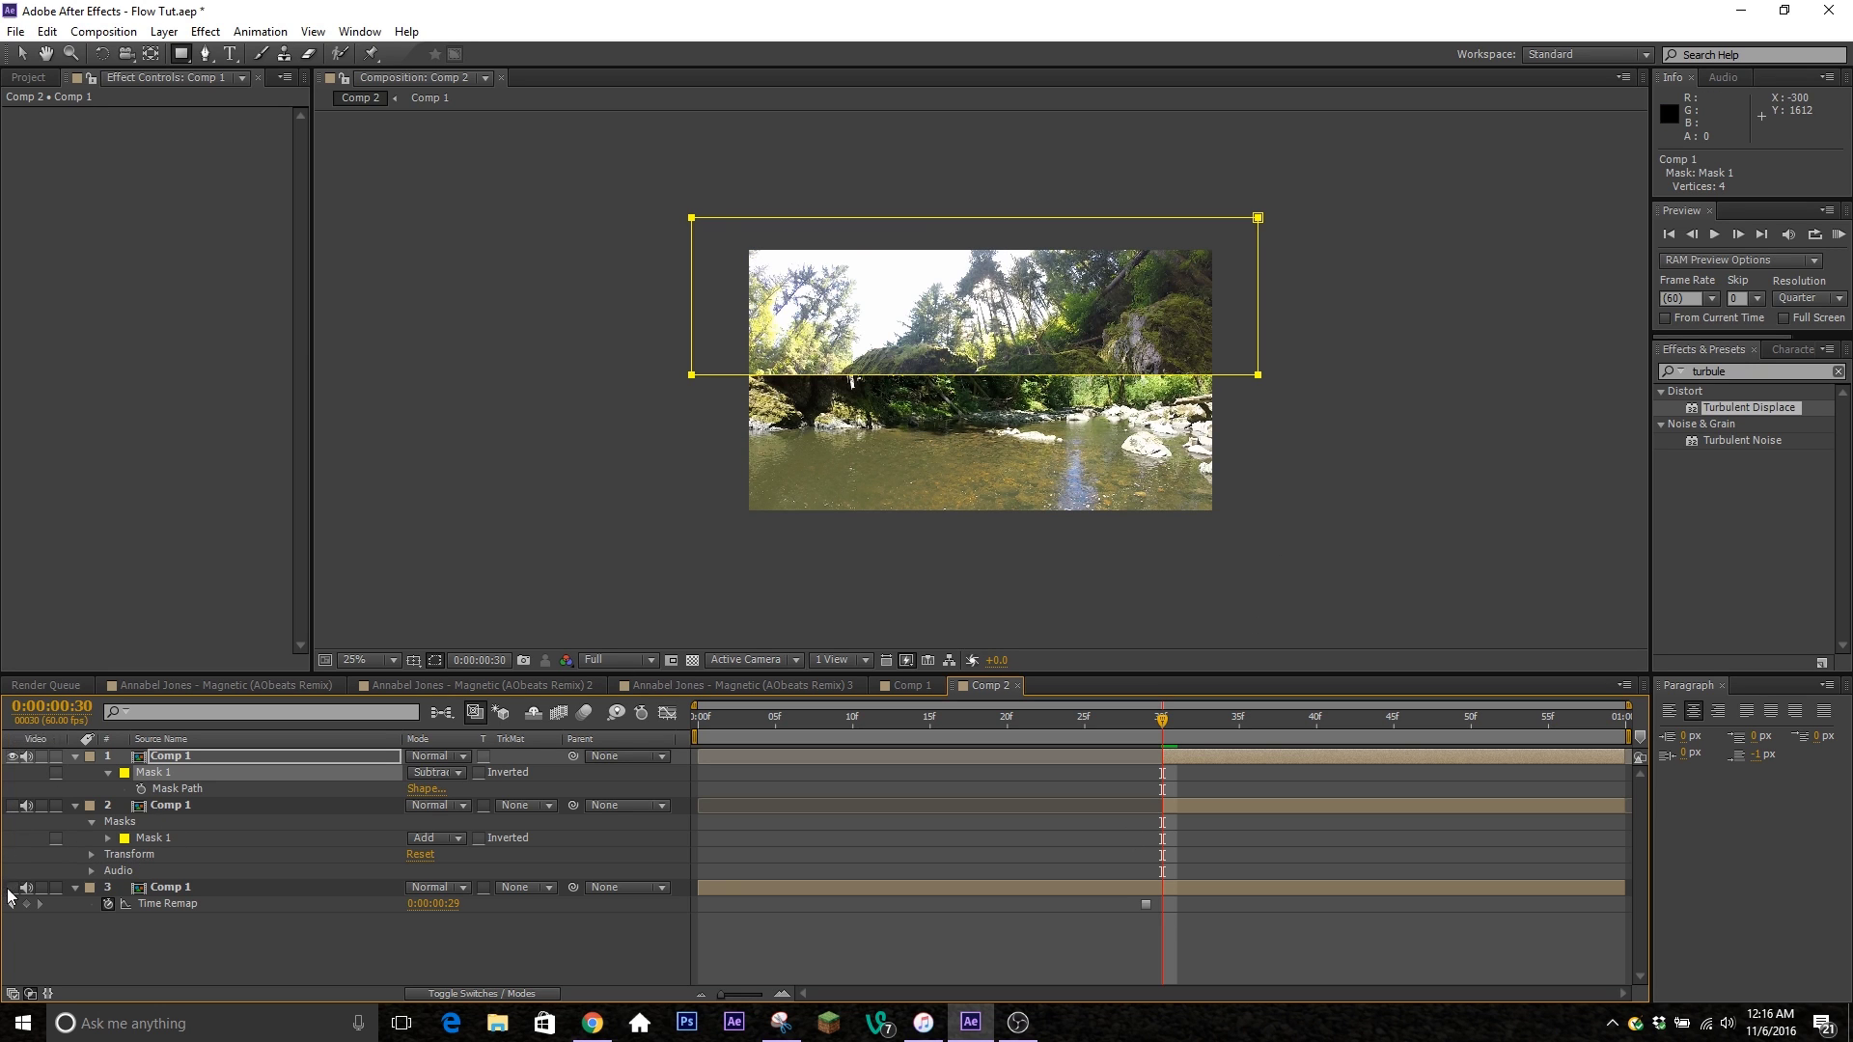
left_click(10, 890)
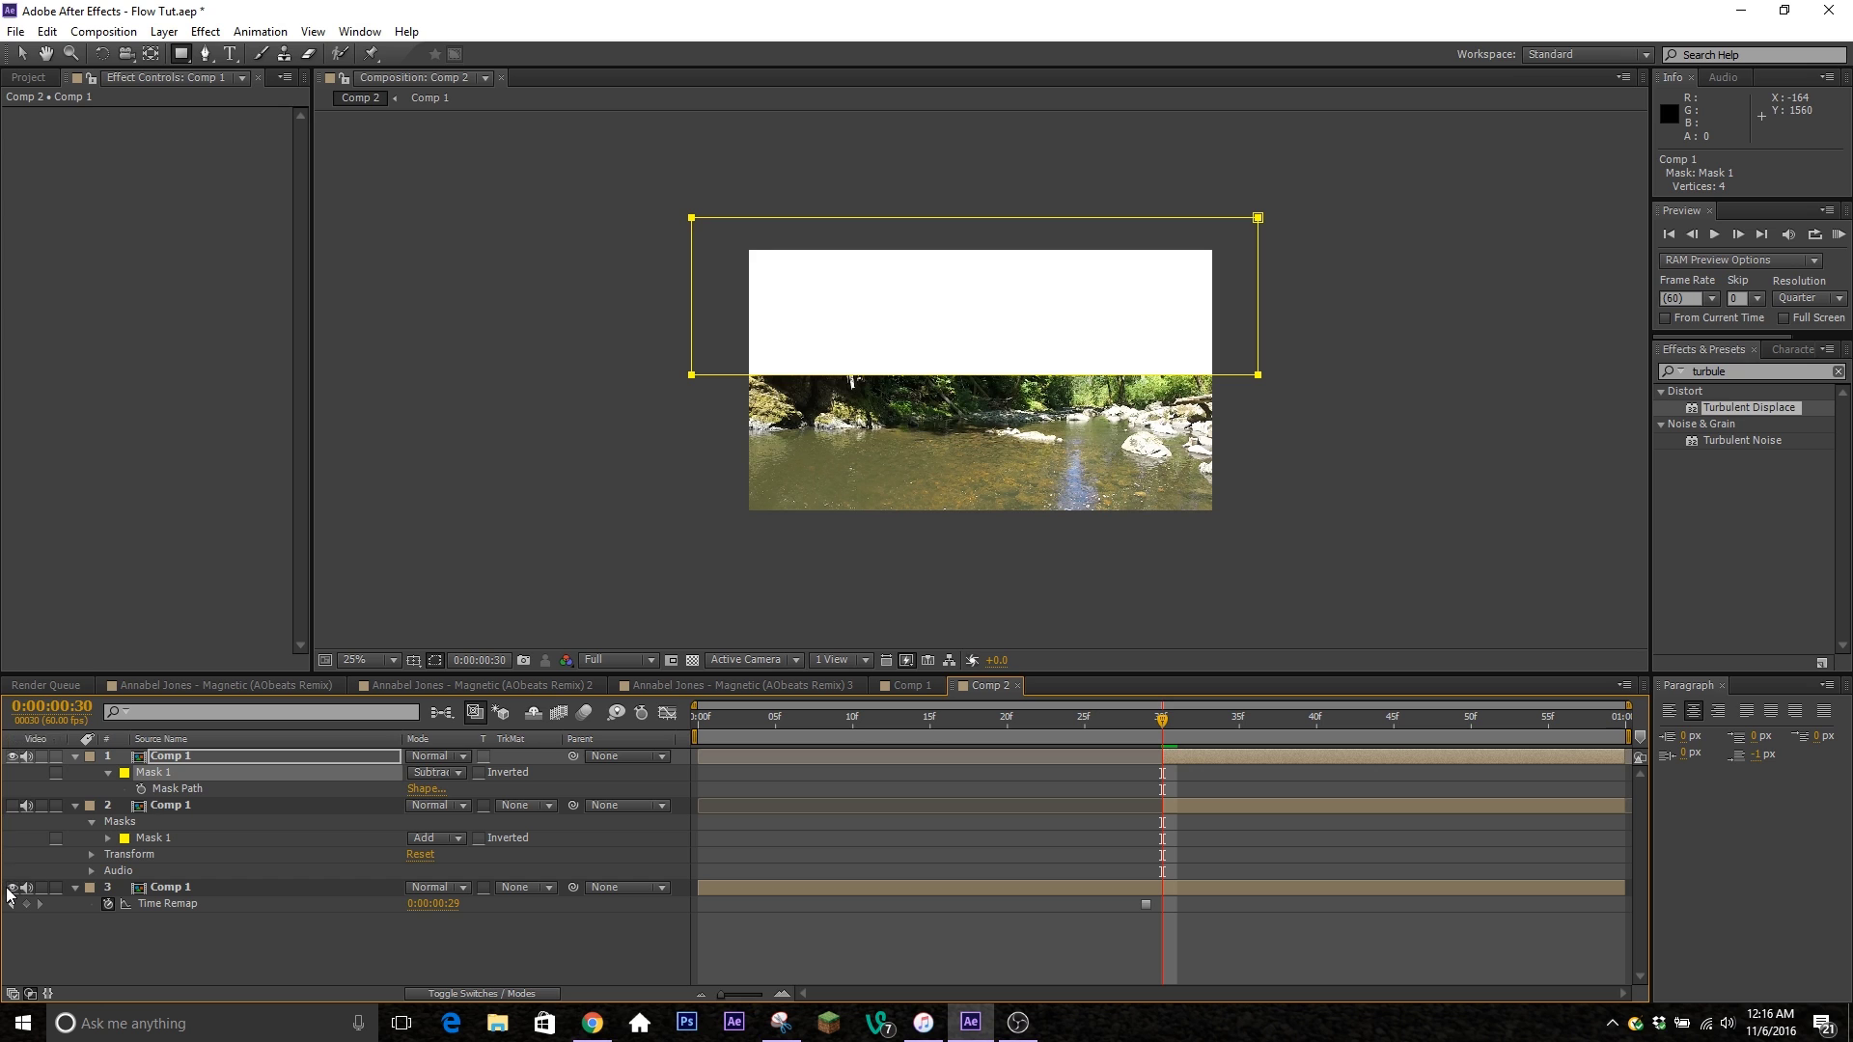
left_click(12, 806)
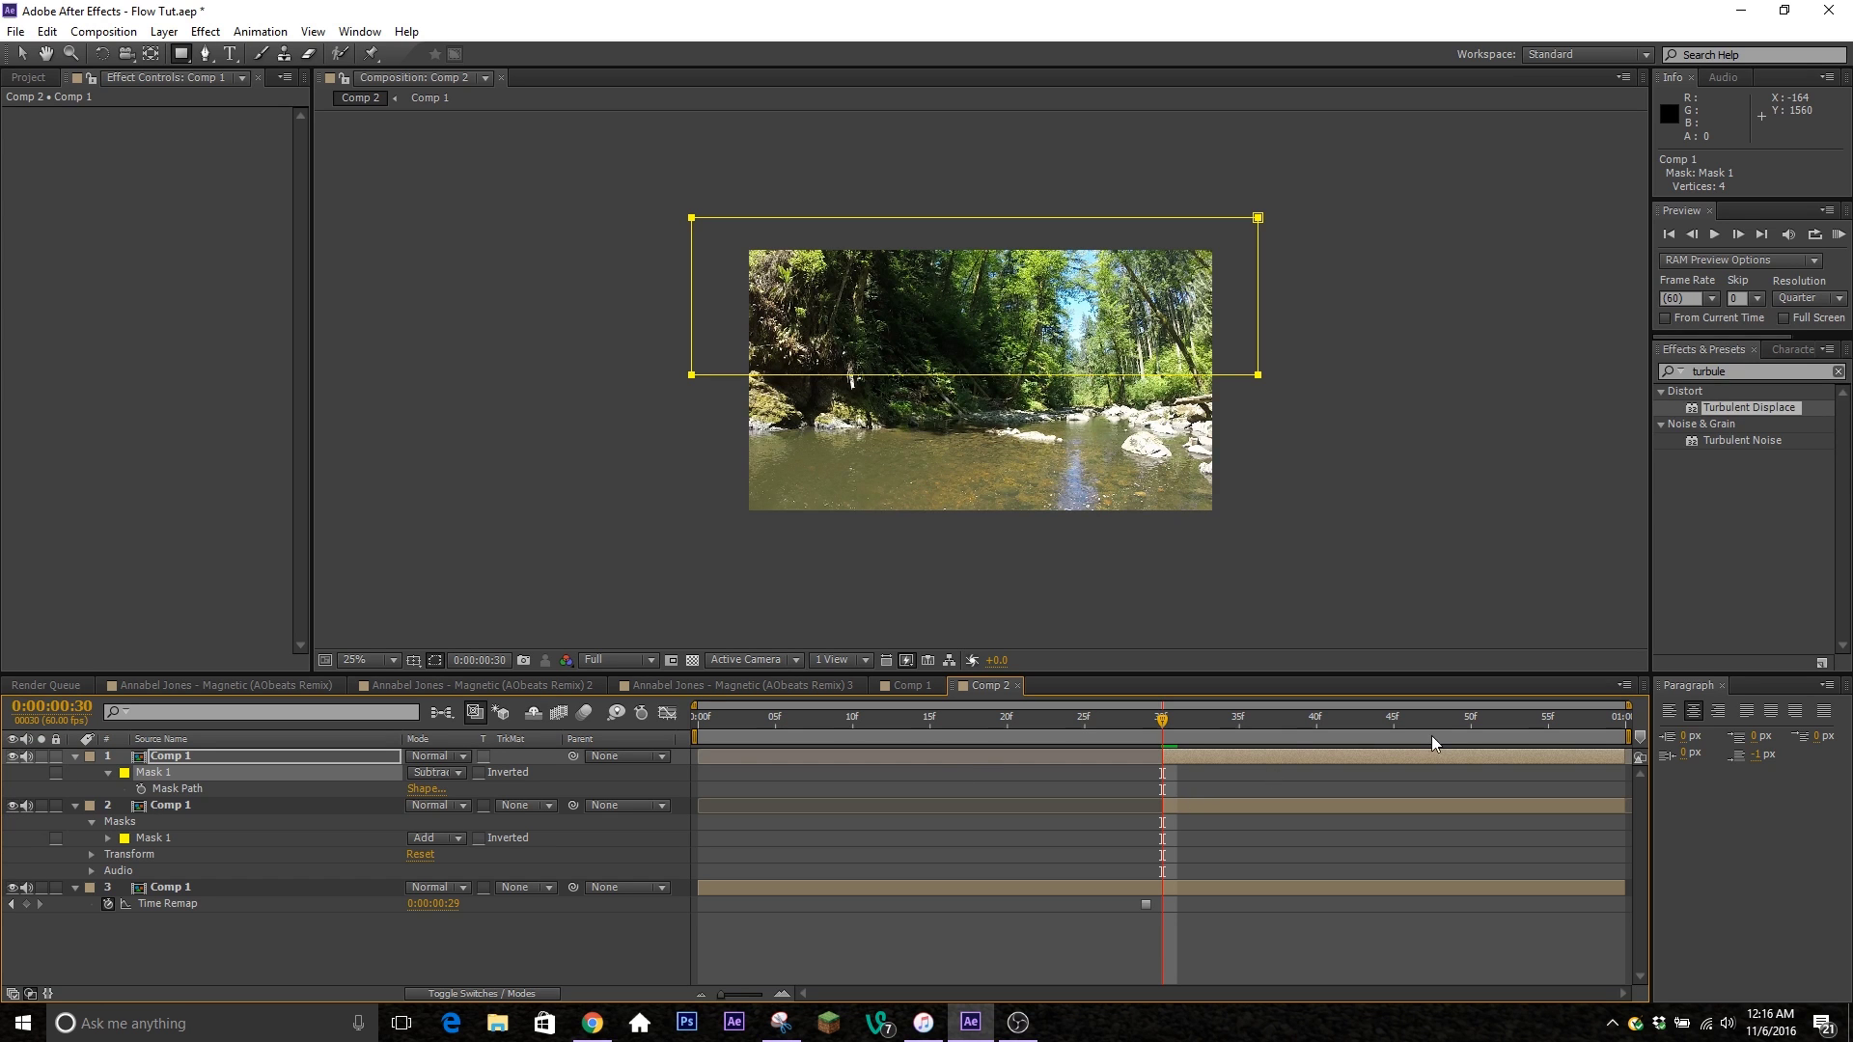
key("space")
key("space")
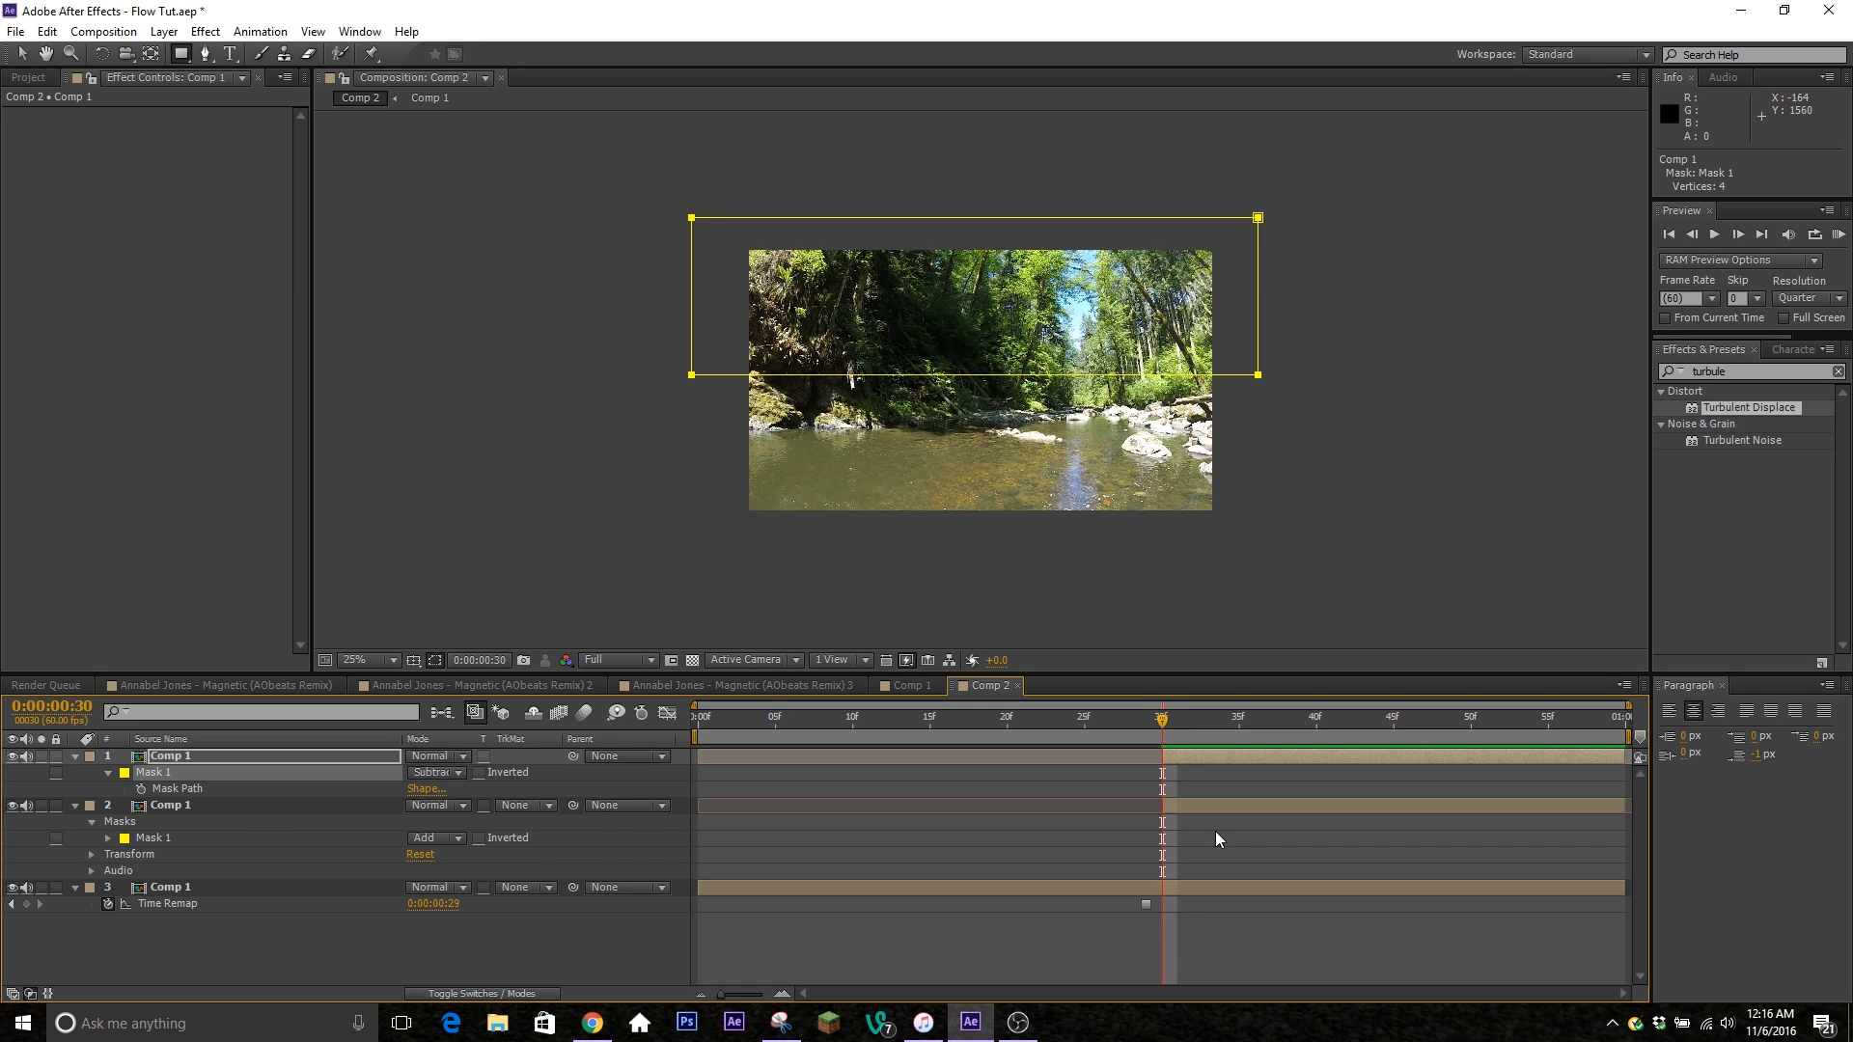
key("p")
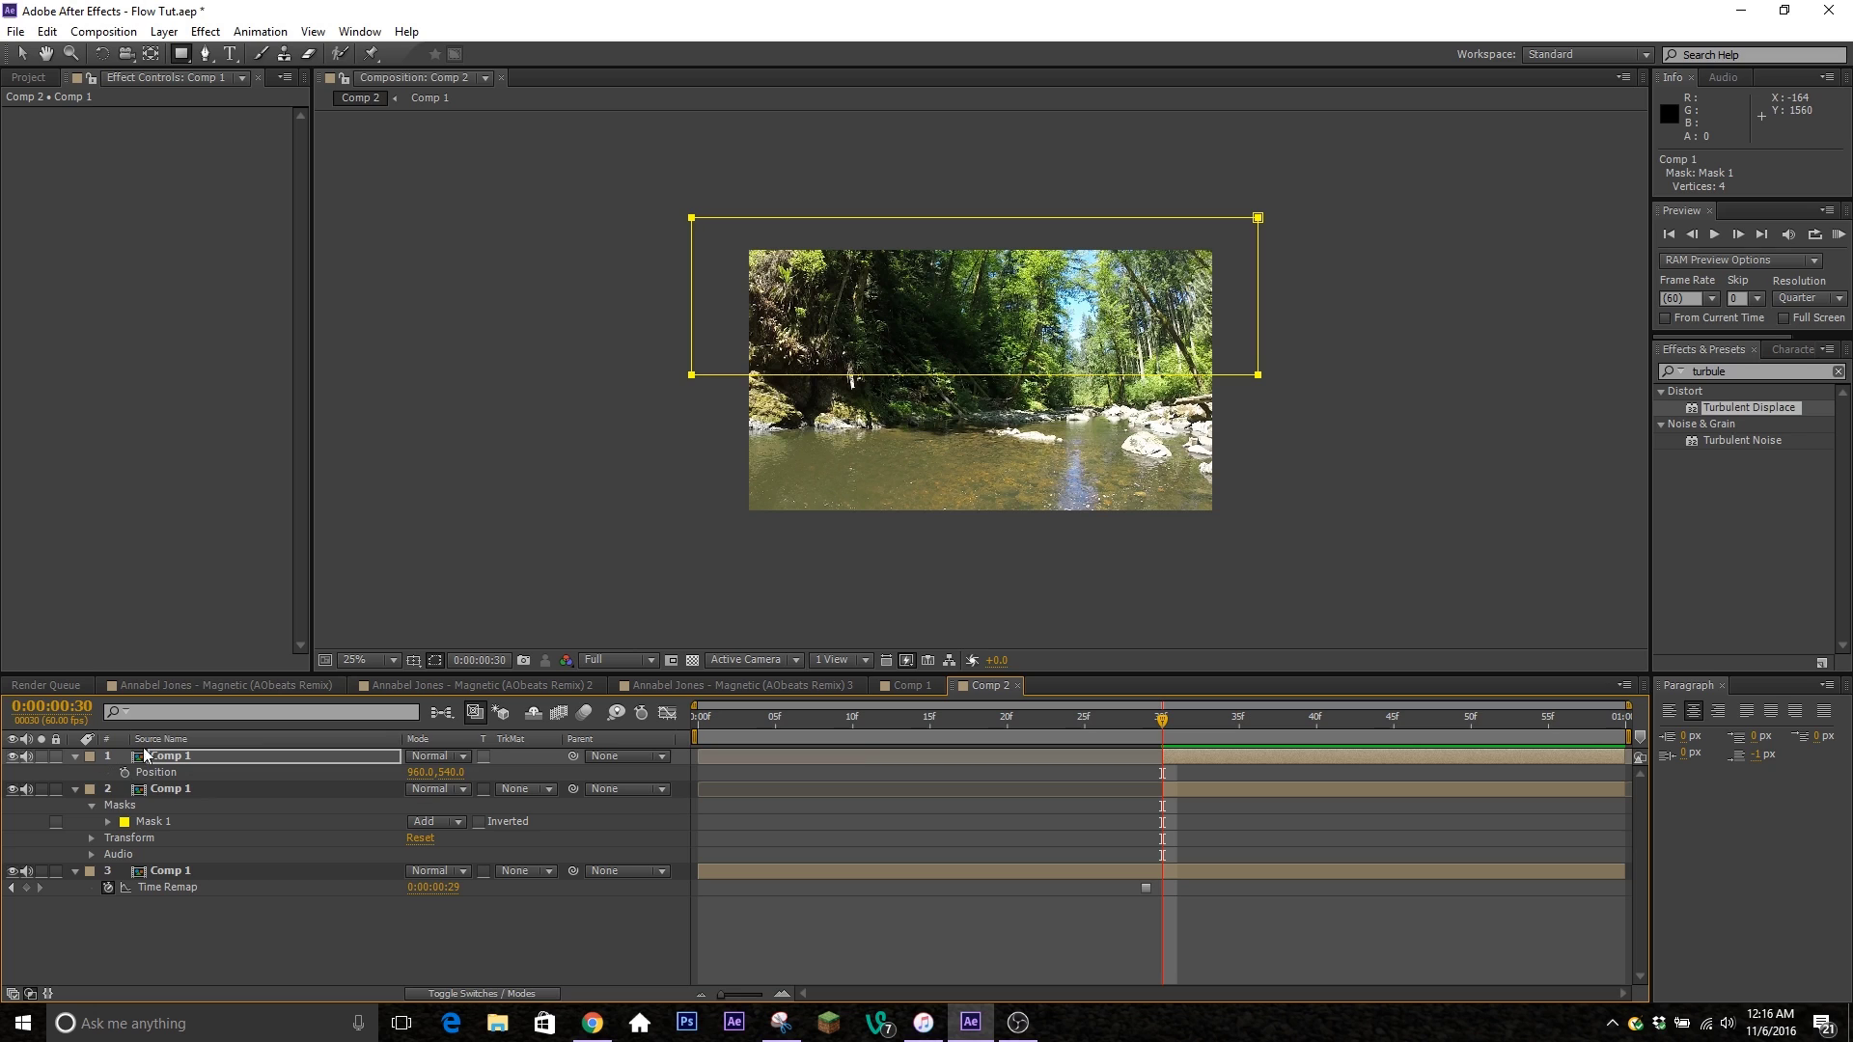
Set Position keyframes for layers 1 and 2 at frame 59.
left_click(1606, 720)
left_click(125, 776)
left_click(177, 789)
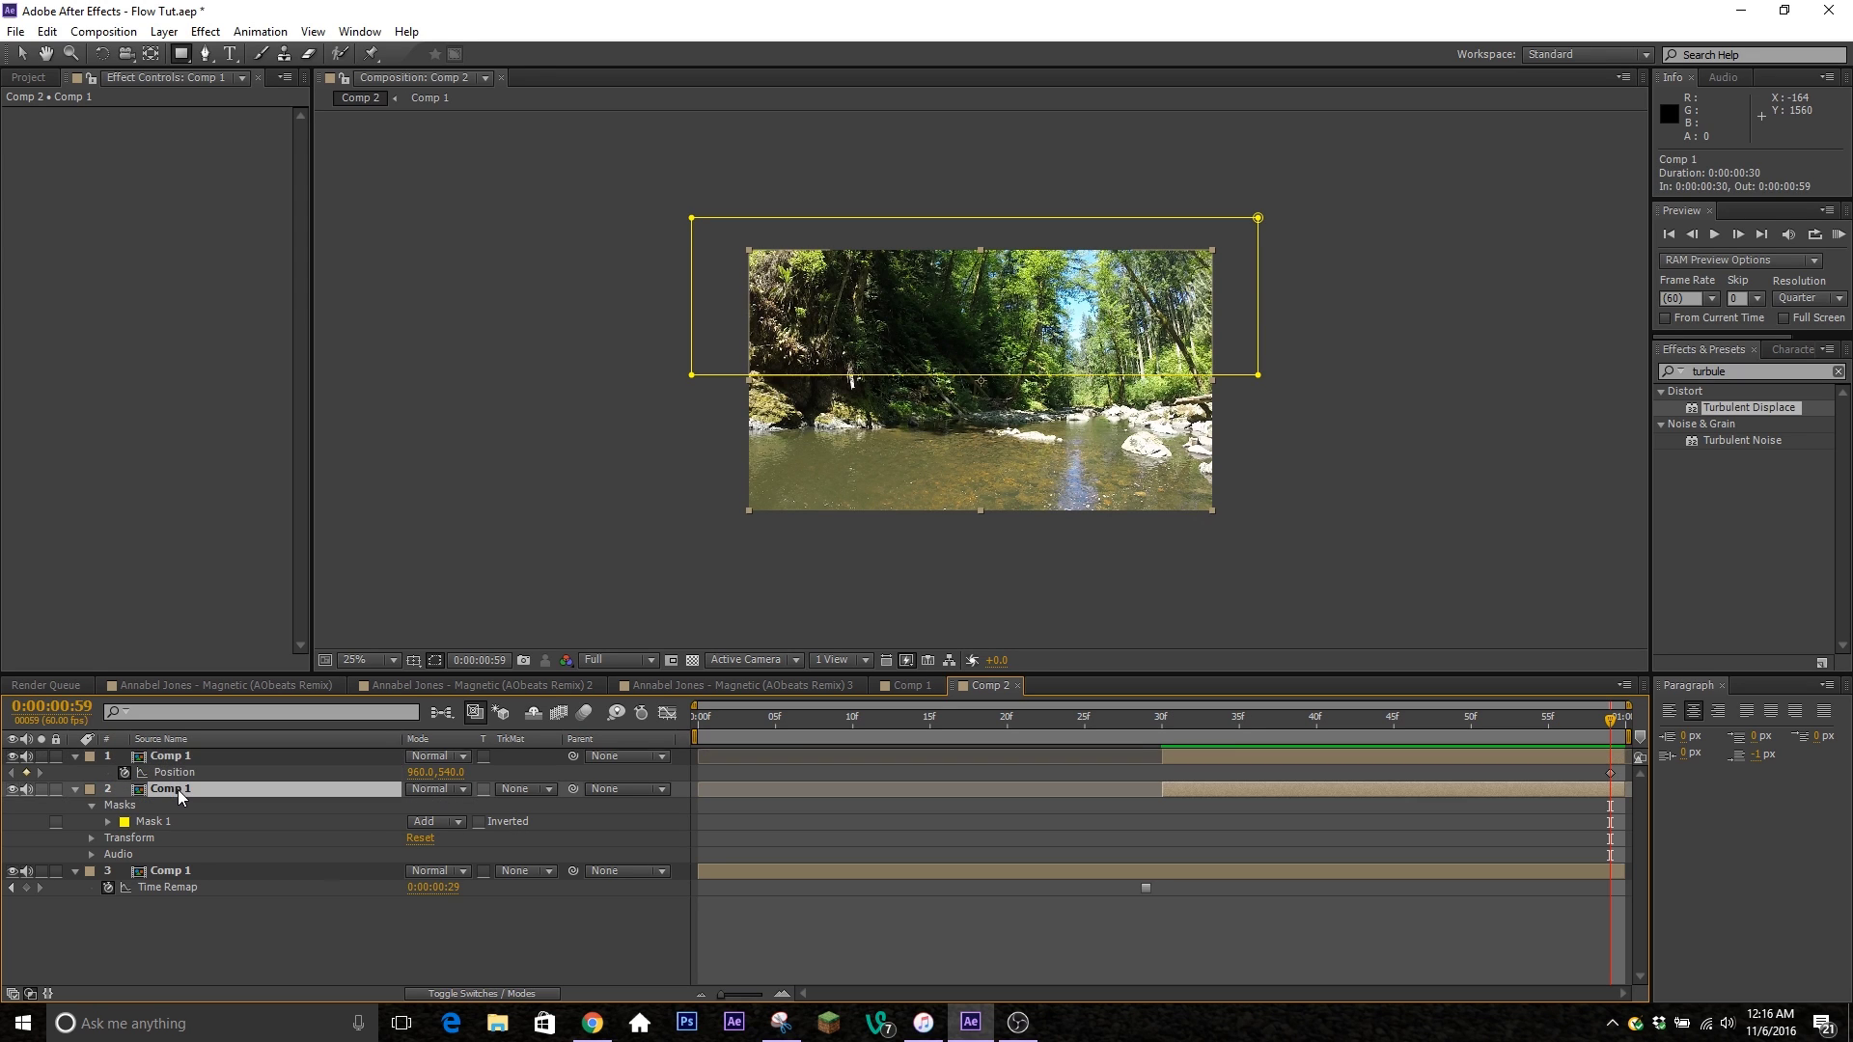
key("p")
left_click(126, 805)
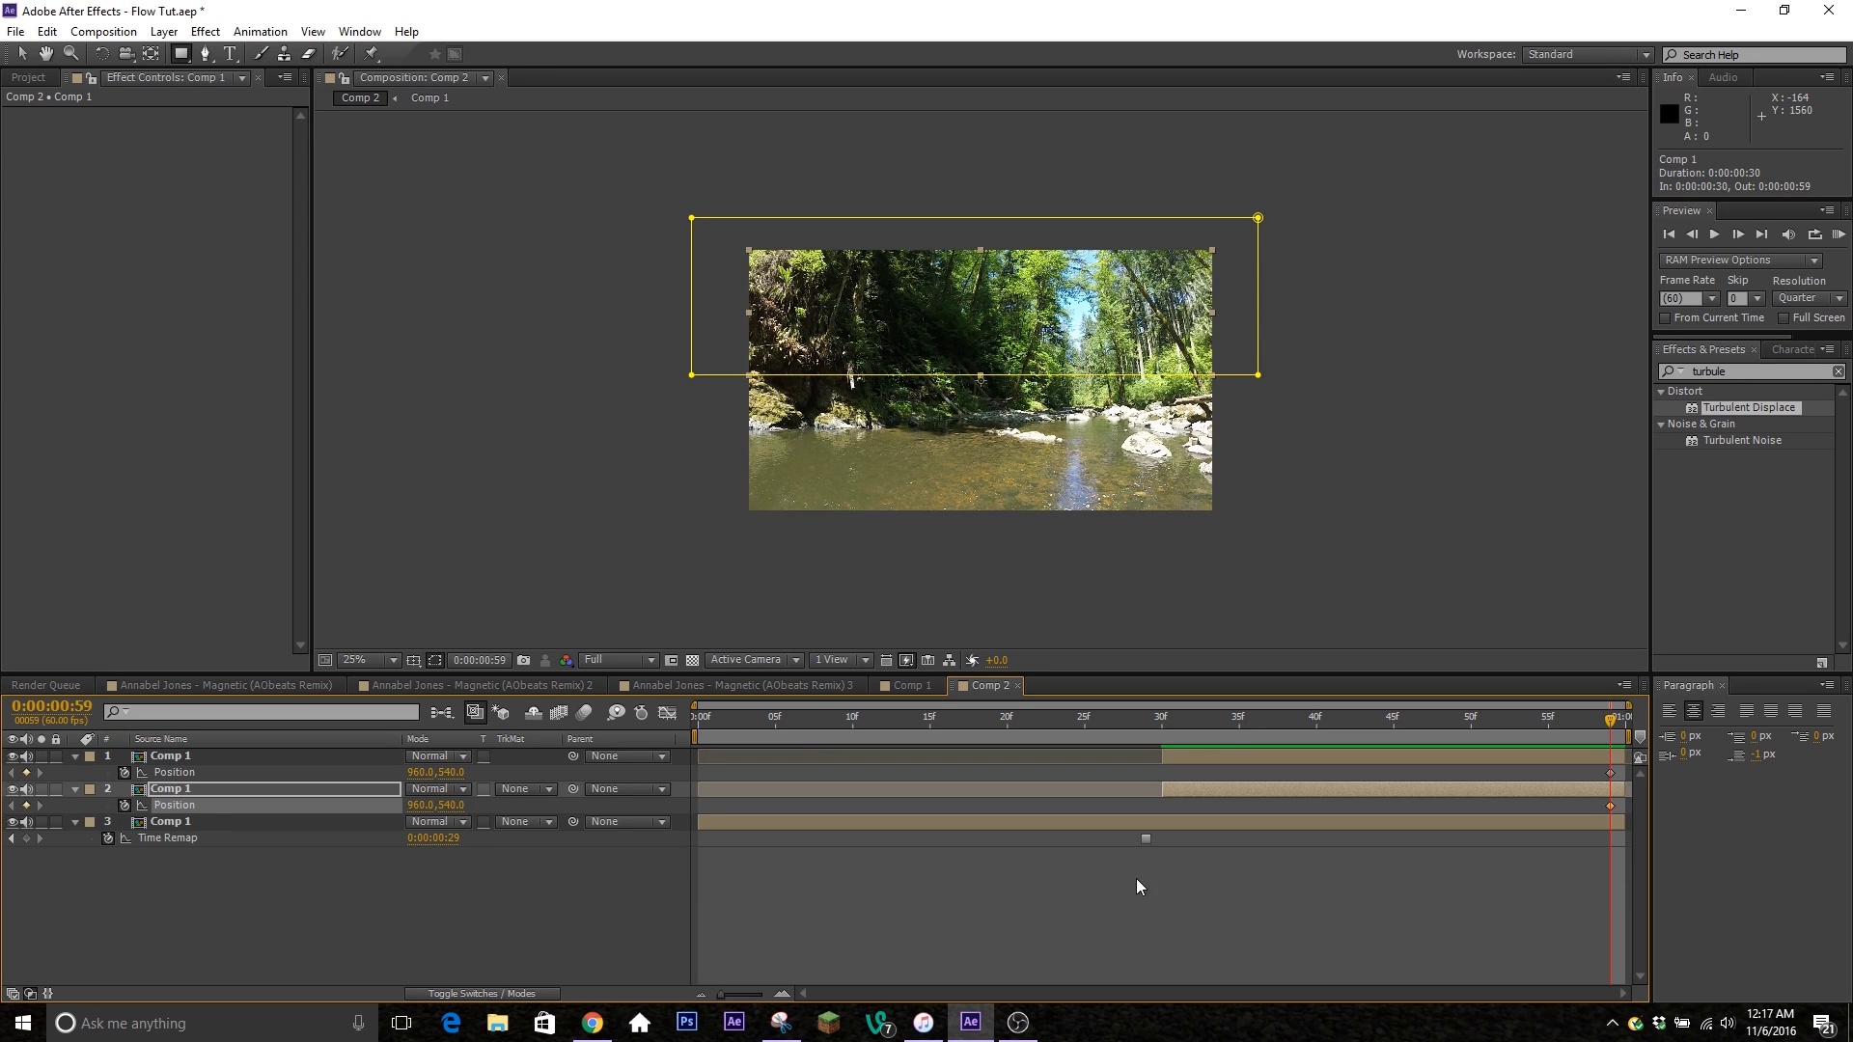
At frame 30, push layer 2 right to 2917,540 and layer 1 left to -969.
key("i")
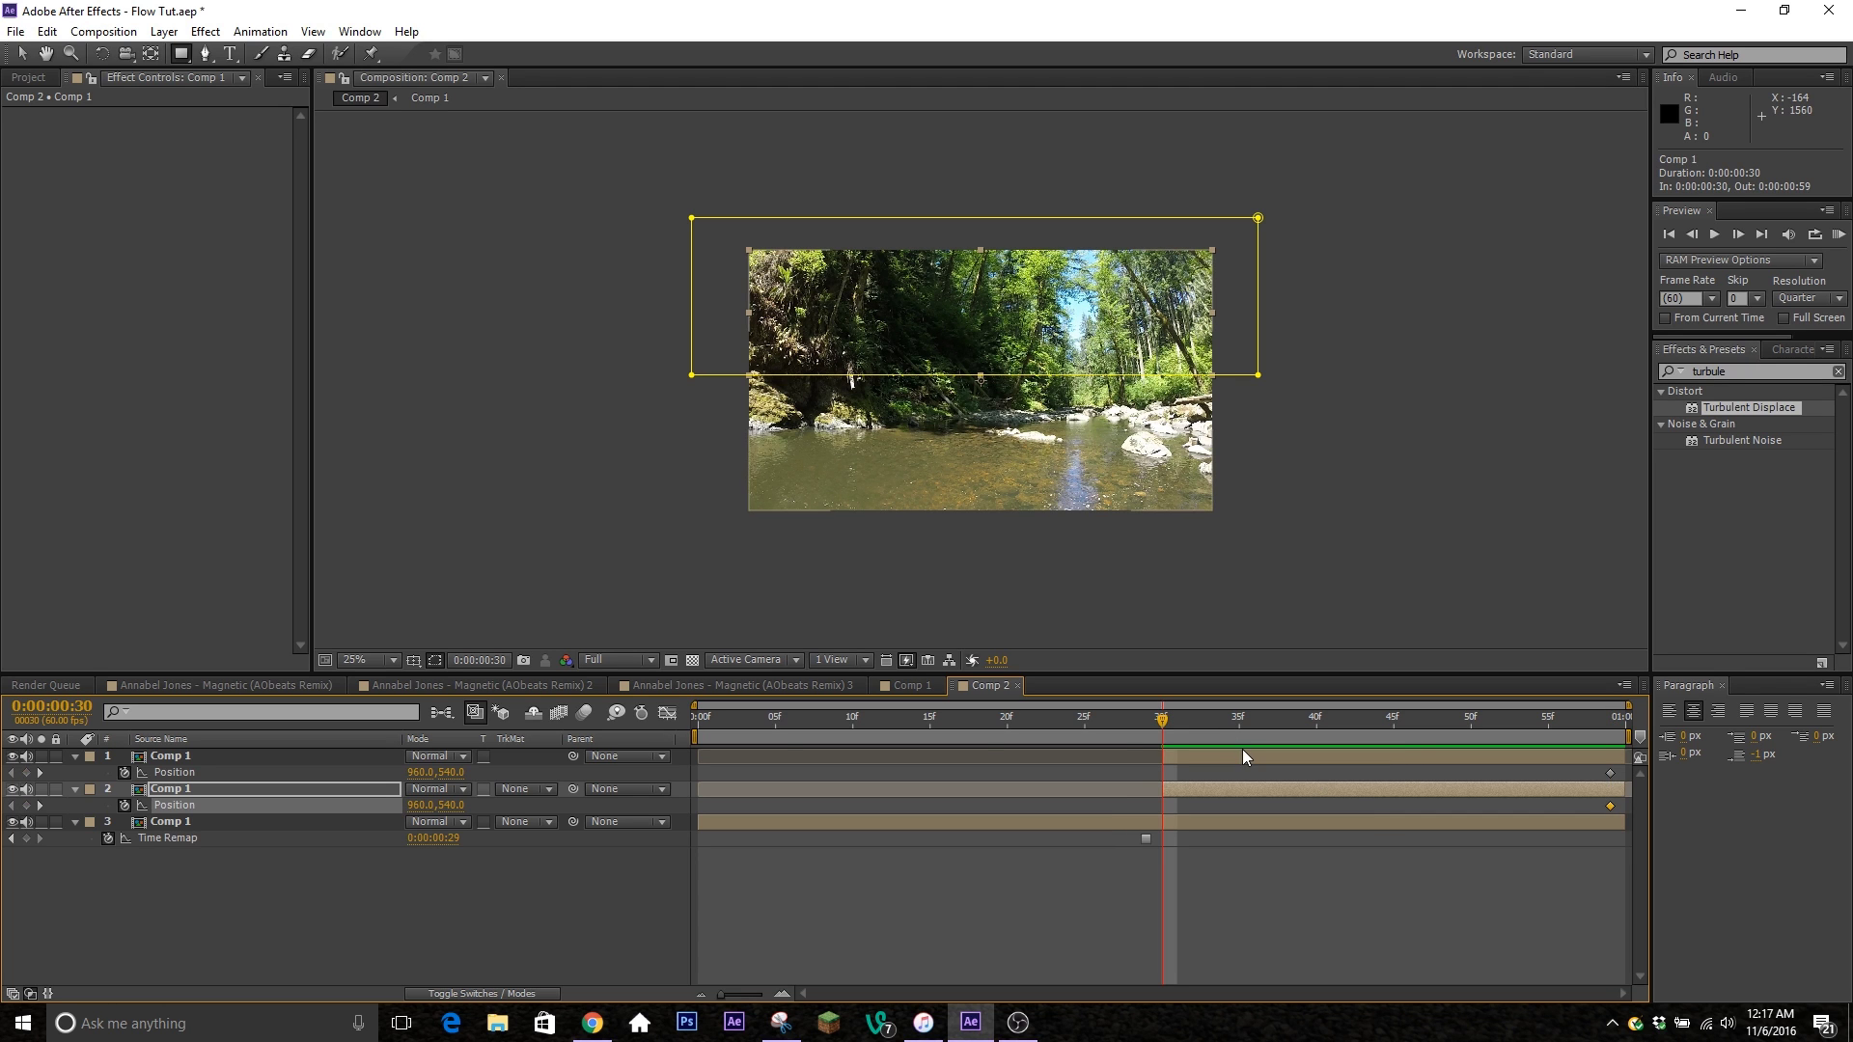
left_click_drag(421, 805, 1670, 801)
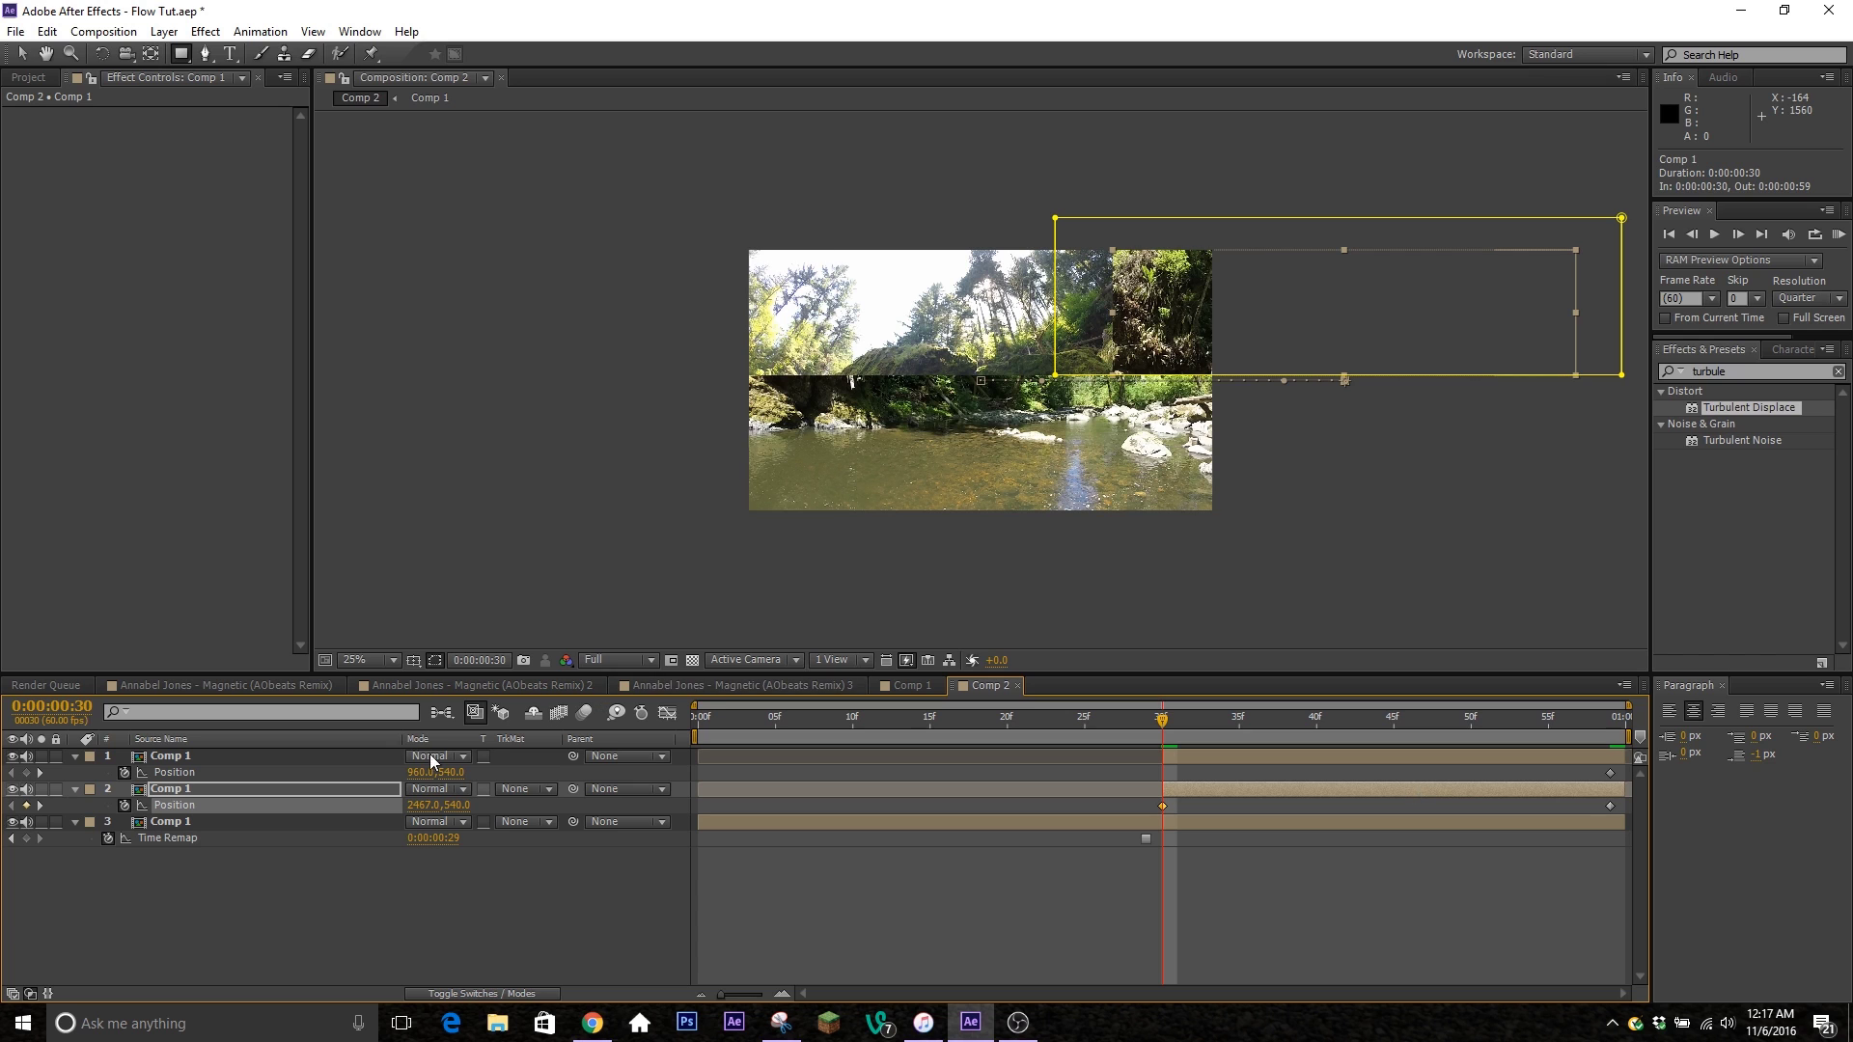
left_click_drag(415, 814, 849, 813)
key("period")
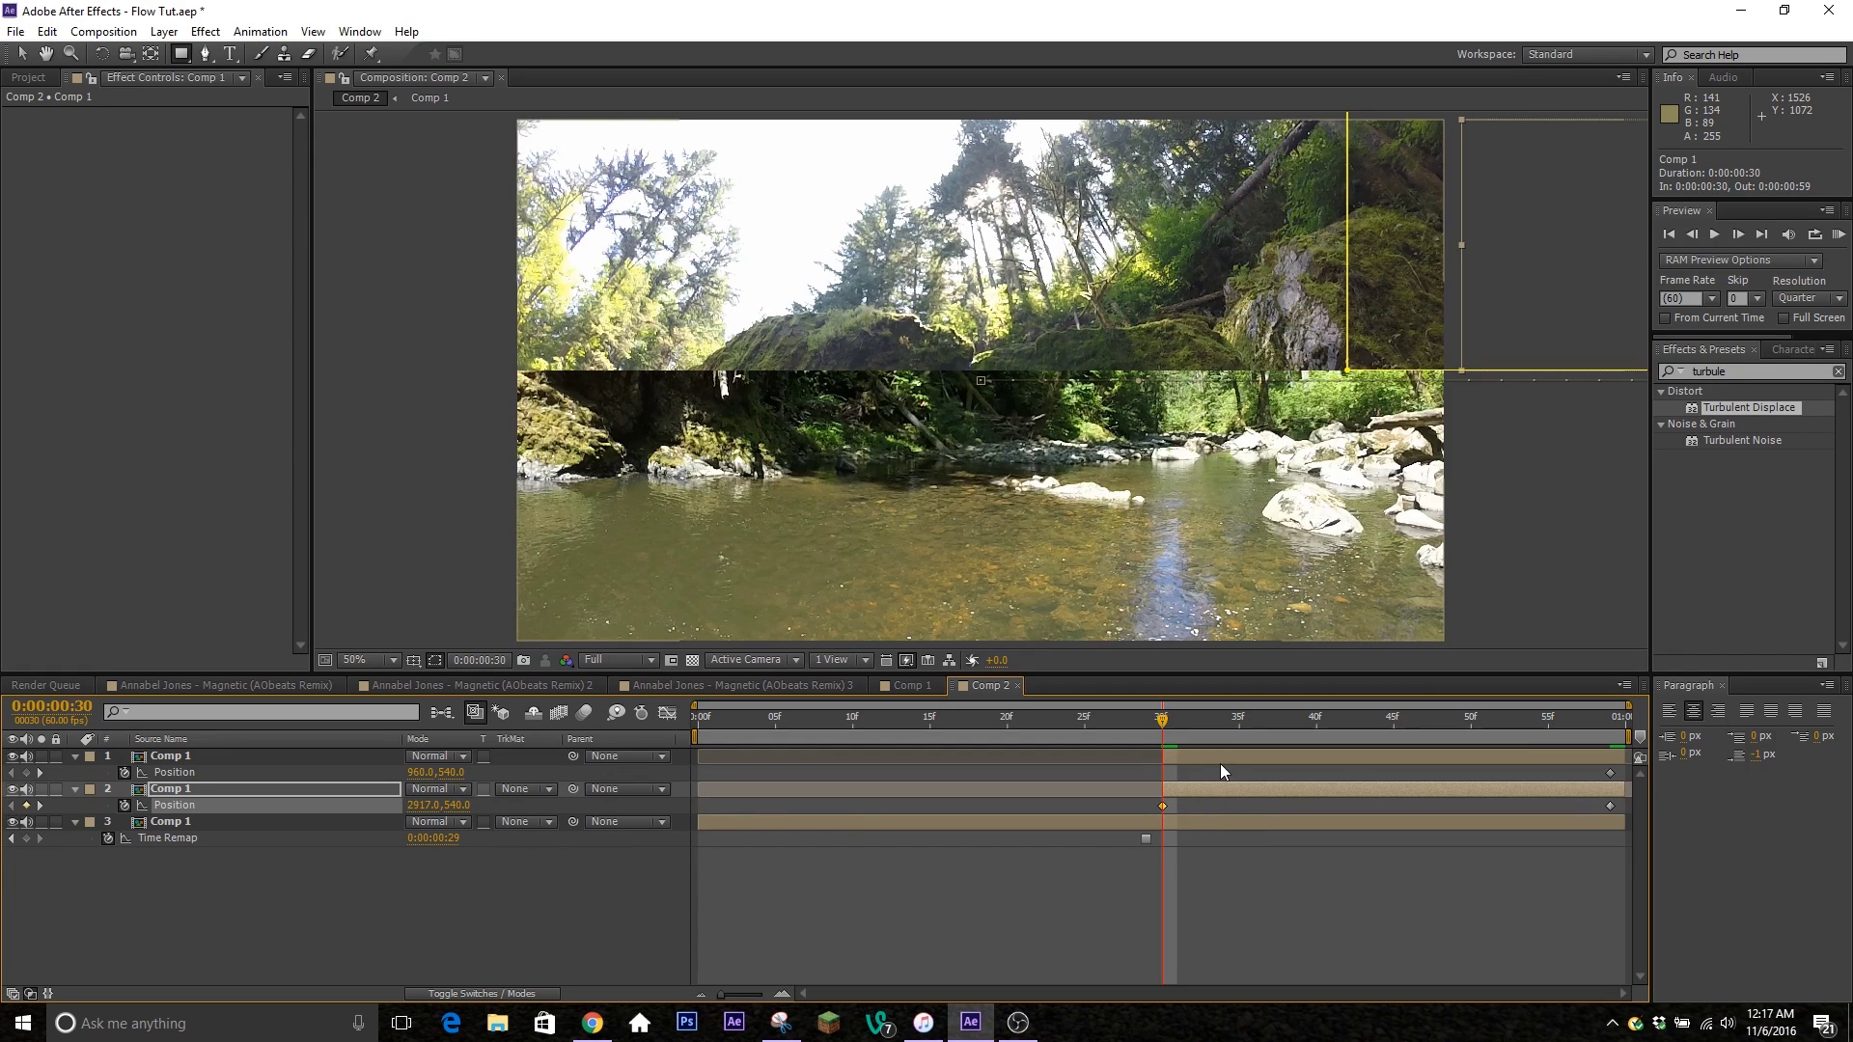
left_click(1225, 756)
left_click_drag(422, 773, 241, 762)
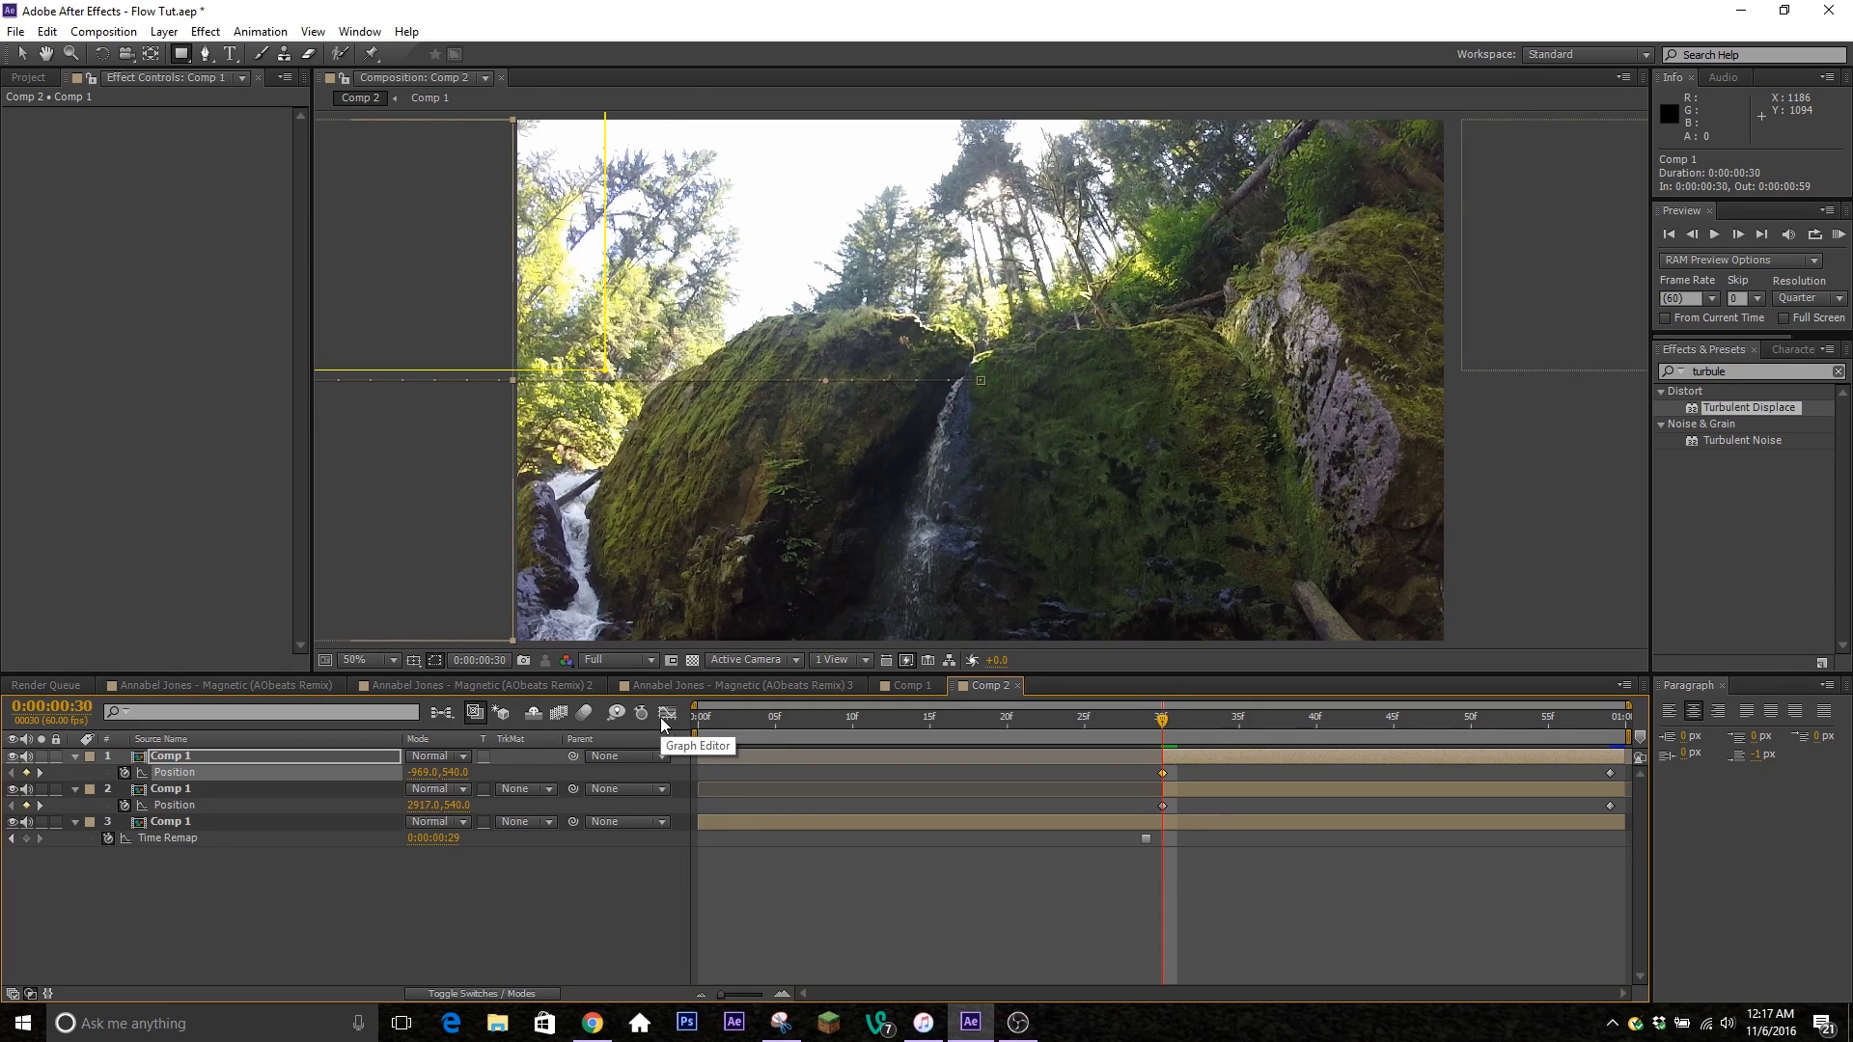
Easy-ease layer 1's Position keyframes and raise the starting speed for a fast start.
left_click(666, 714)
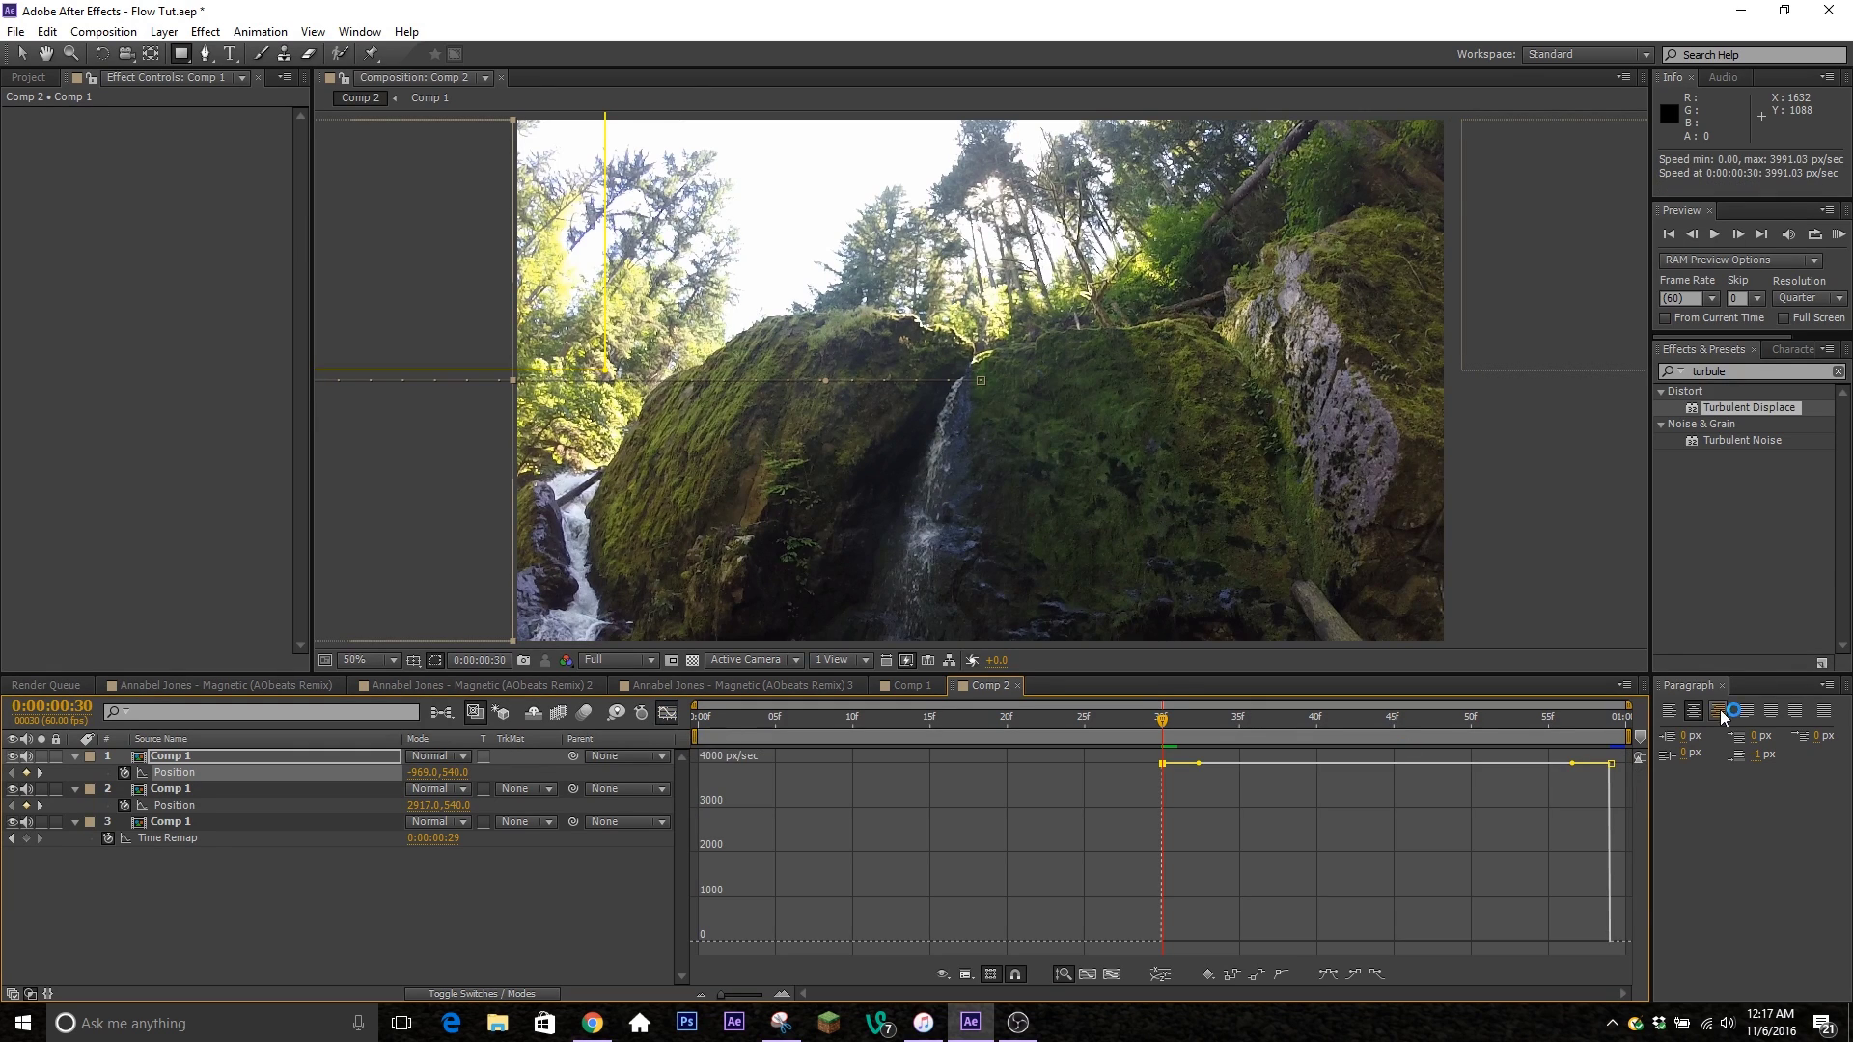
left_click_drag(1134, 757, 1602, 774)
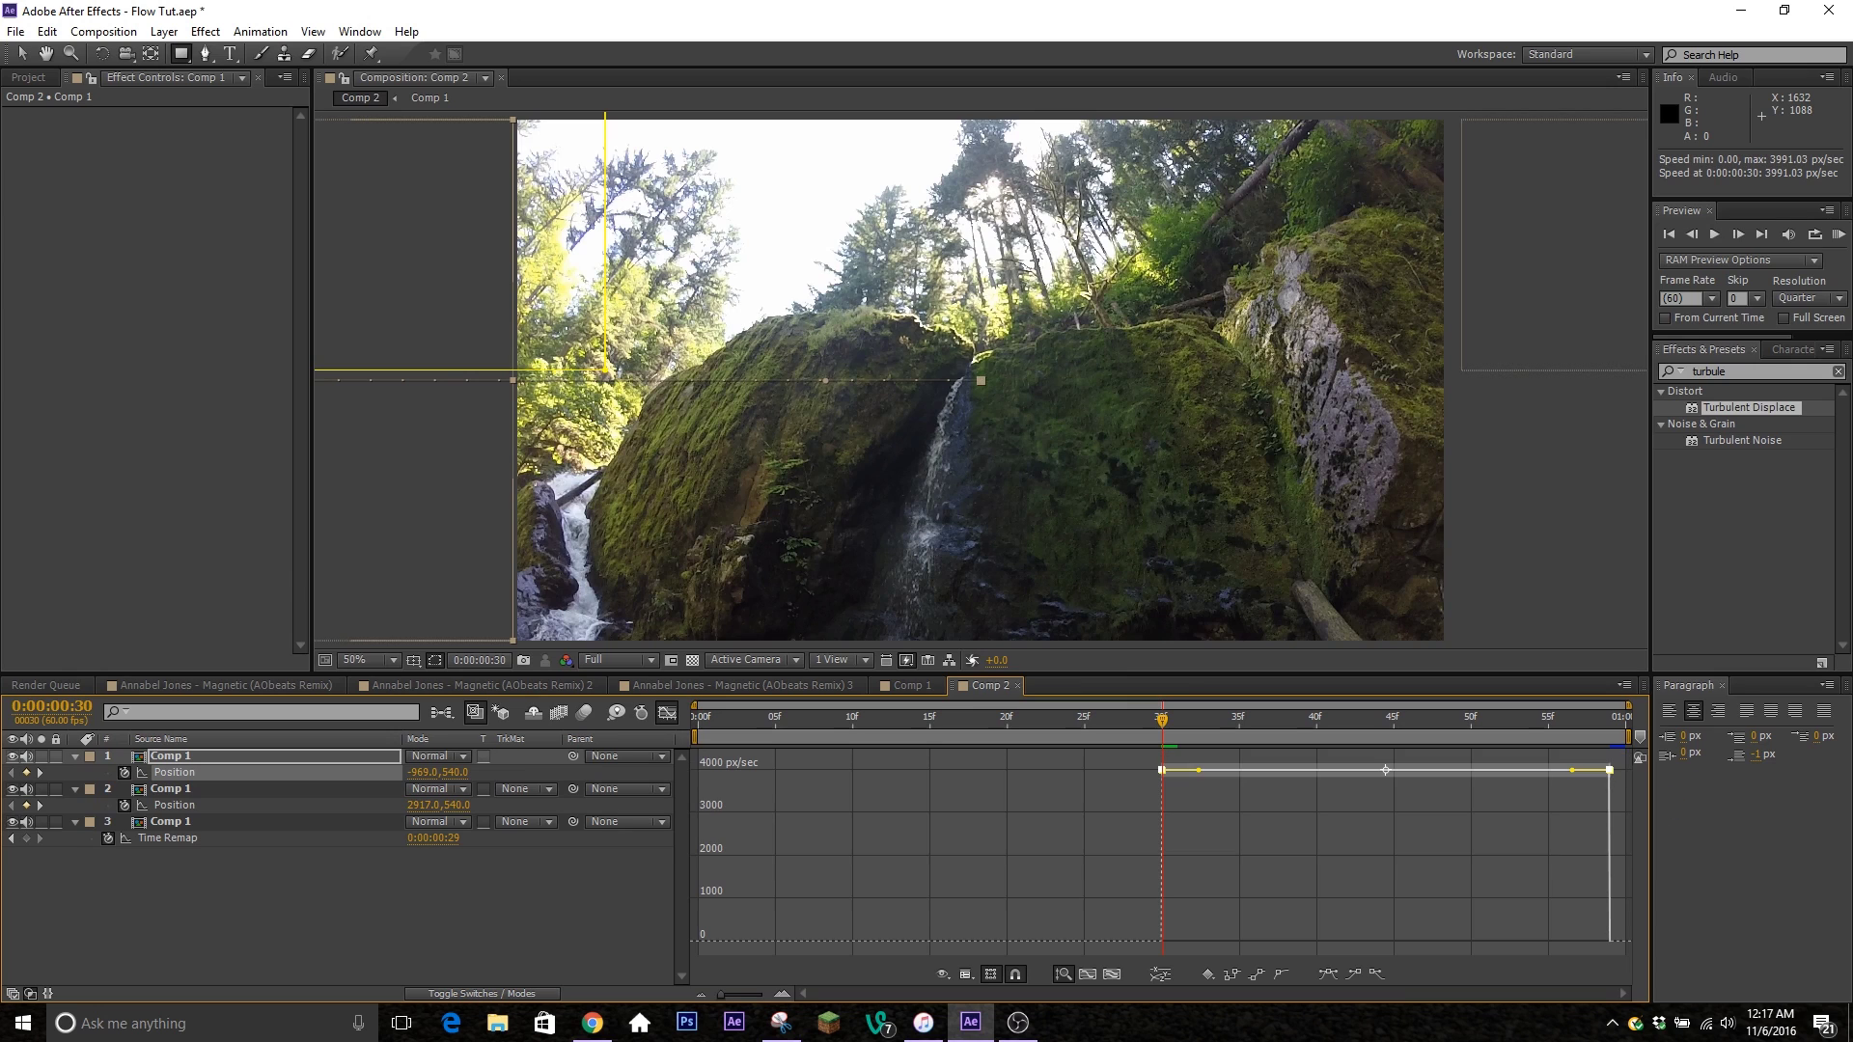
left_click(1329, 975)
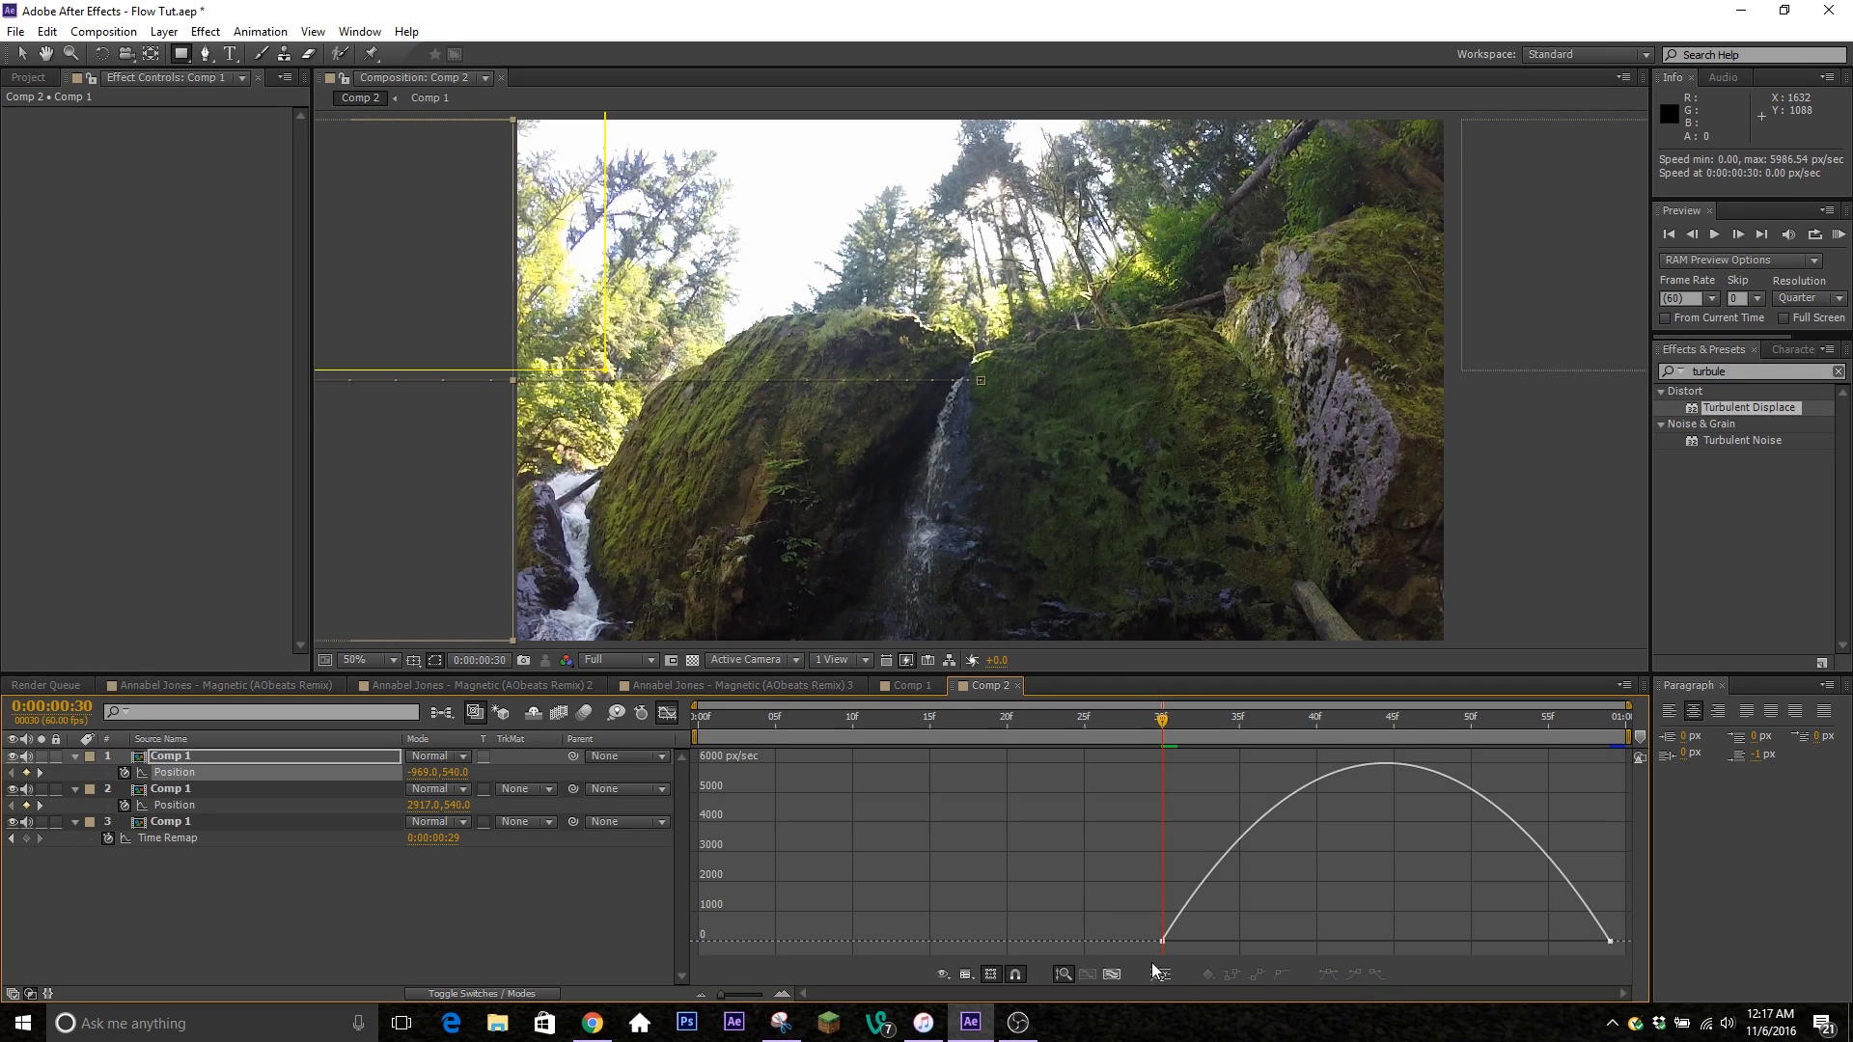
left_click_drag(1164, 938, 1162, 675)
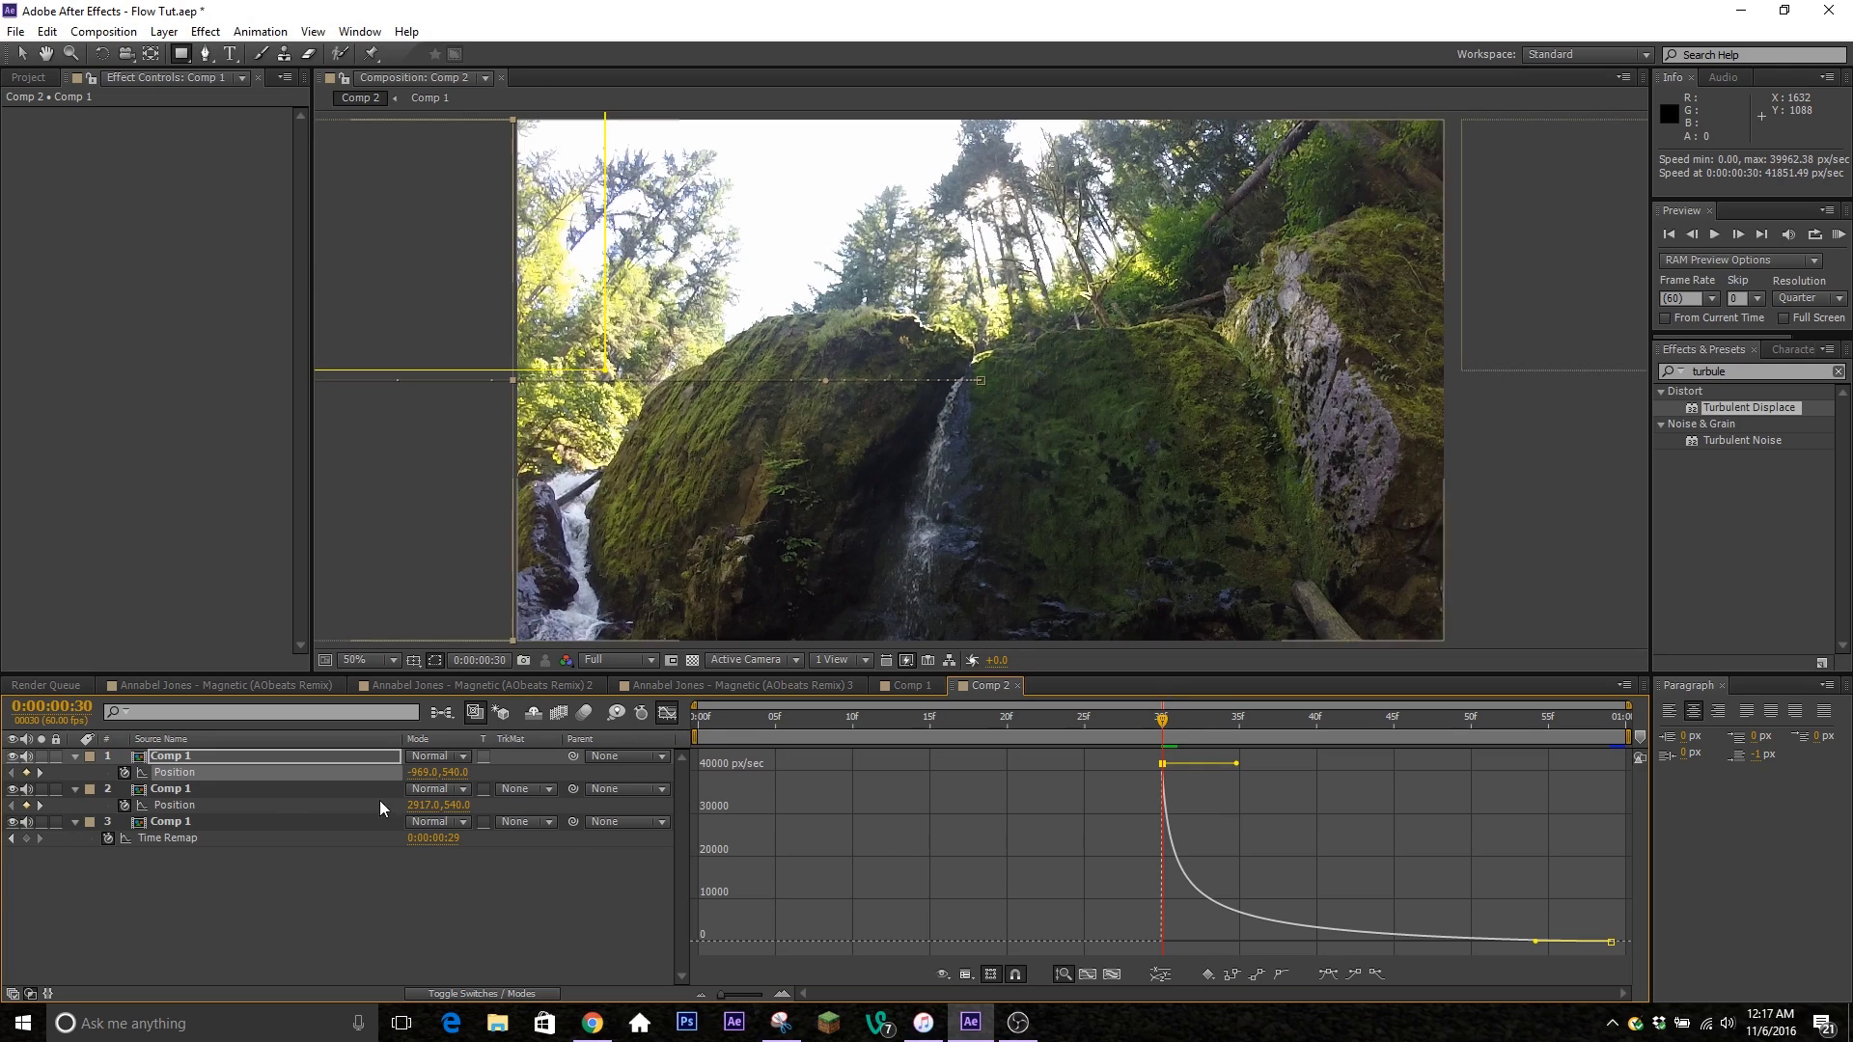
Easy-ease layer 2's Position keyframes and push its starting speed very high.
left_click(251, 807)
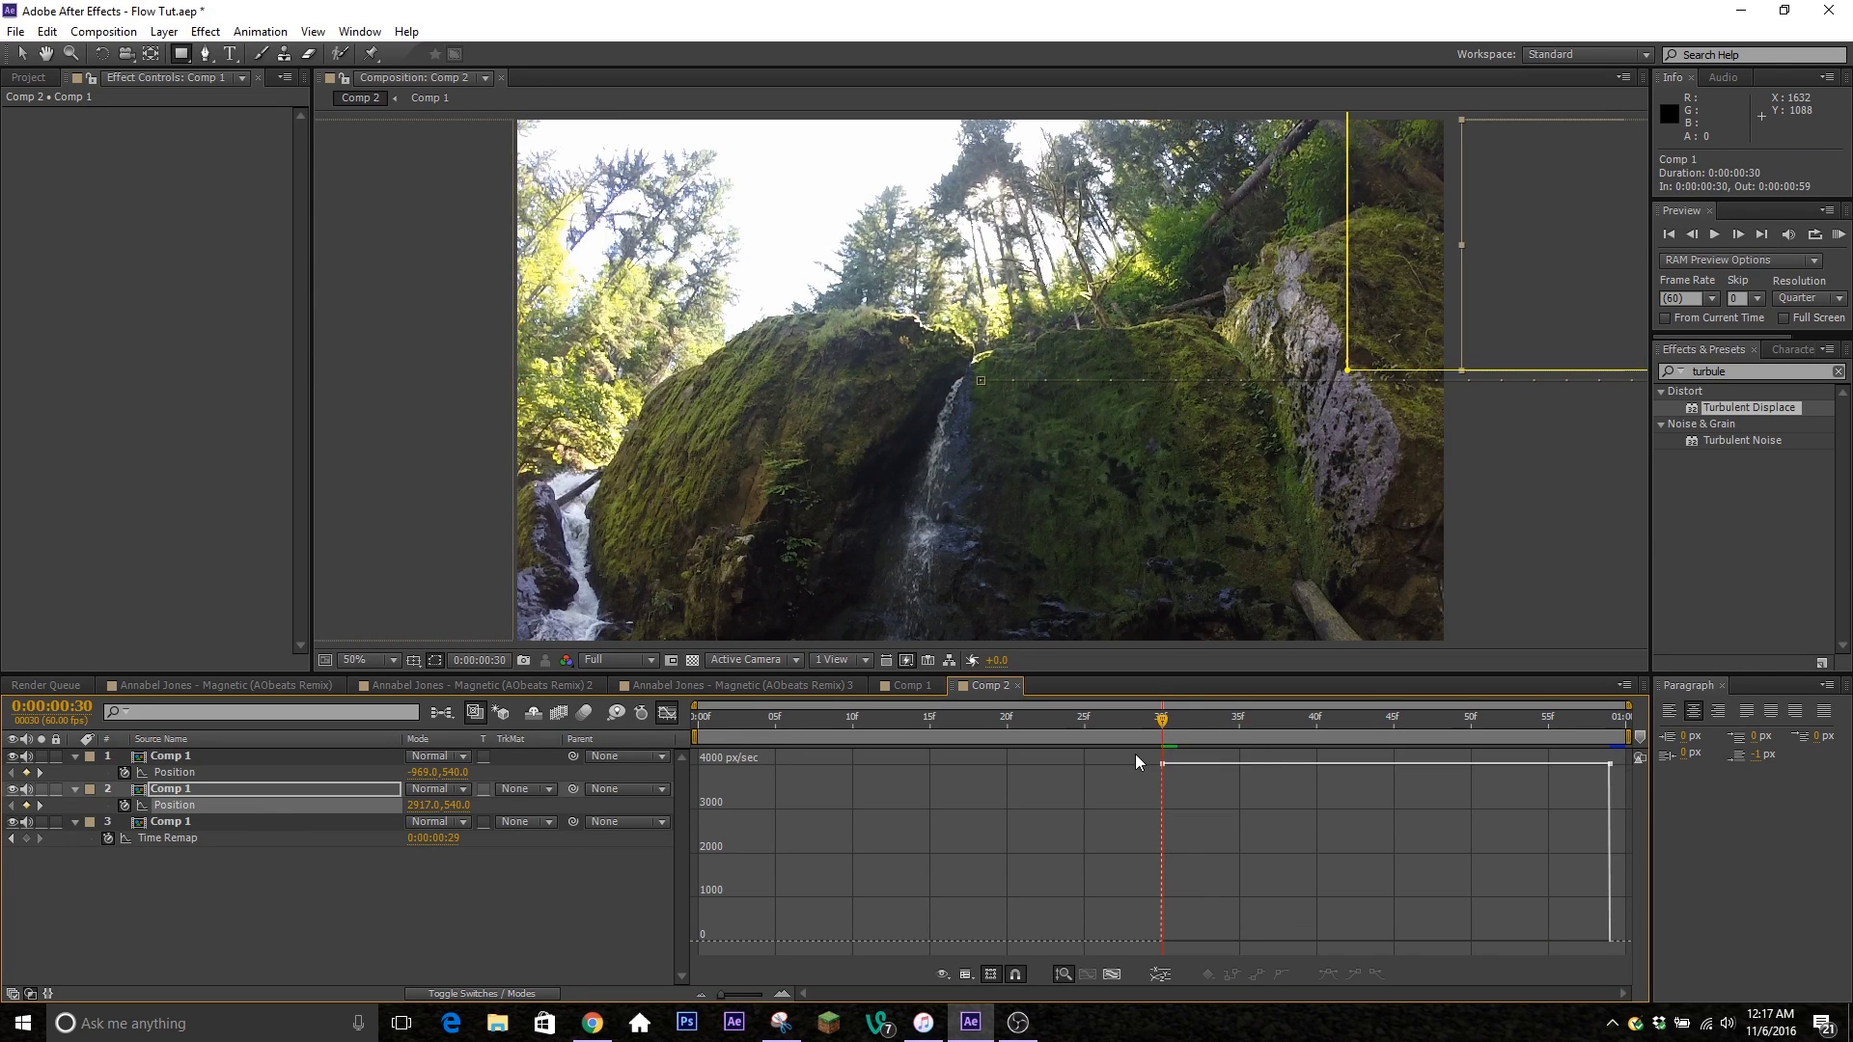
left_click_drag(1114, 759, 1665, 789)
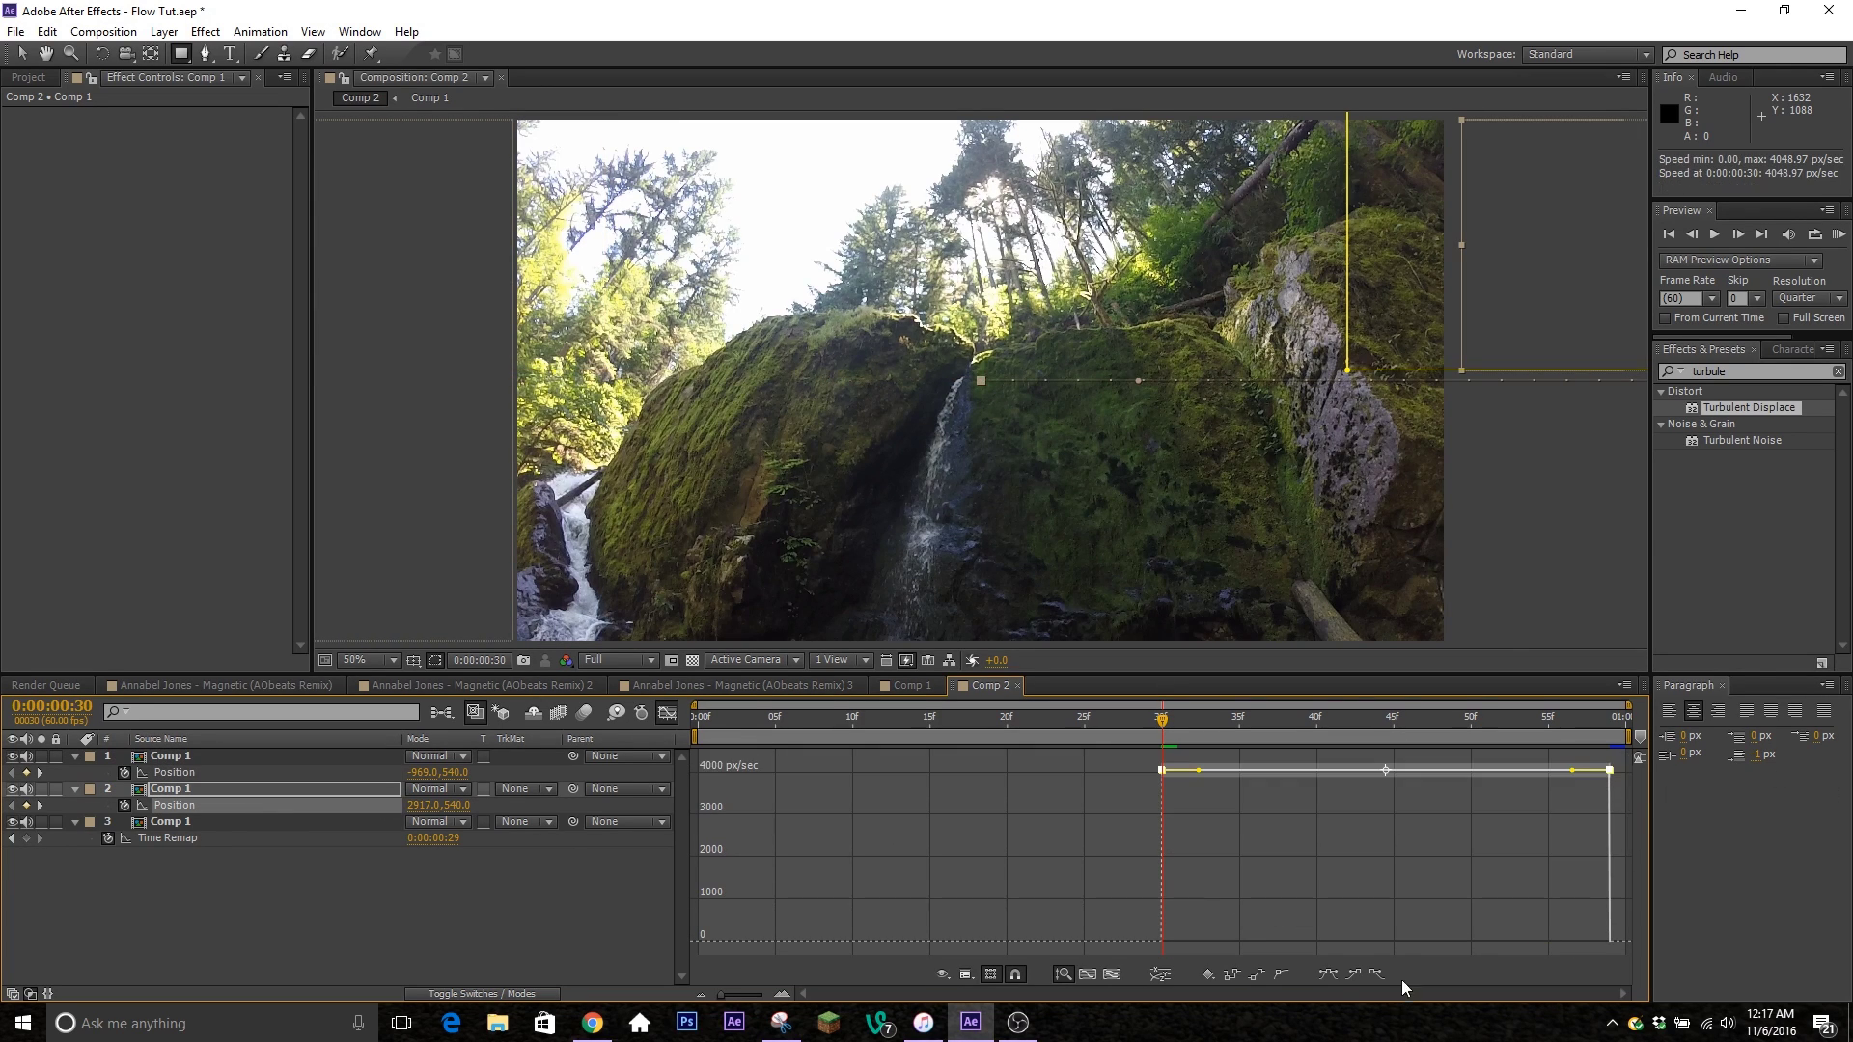
left_click(1336, 981)
left_click_drag(1164, 942, 1154, 681)
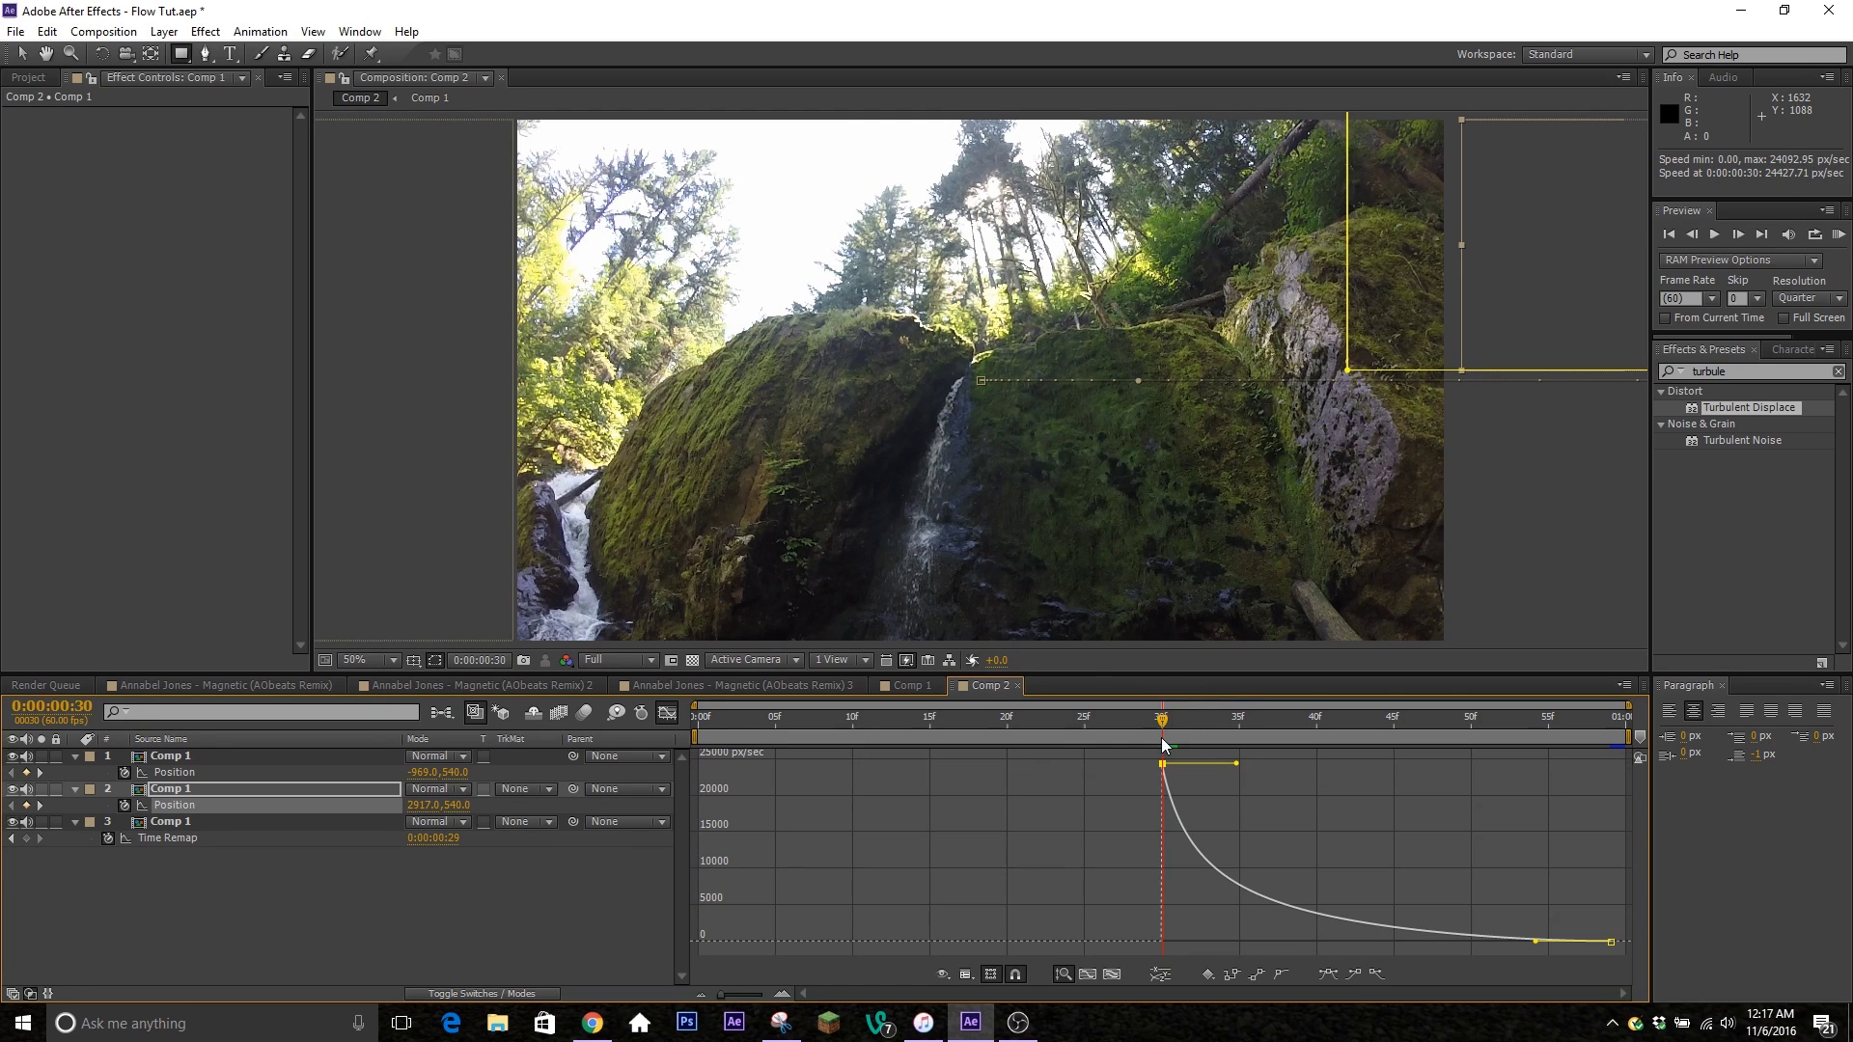
left_click_drag(1162, 775, 1163, 705)
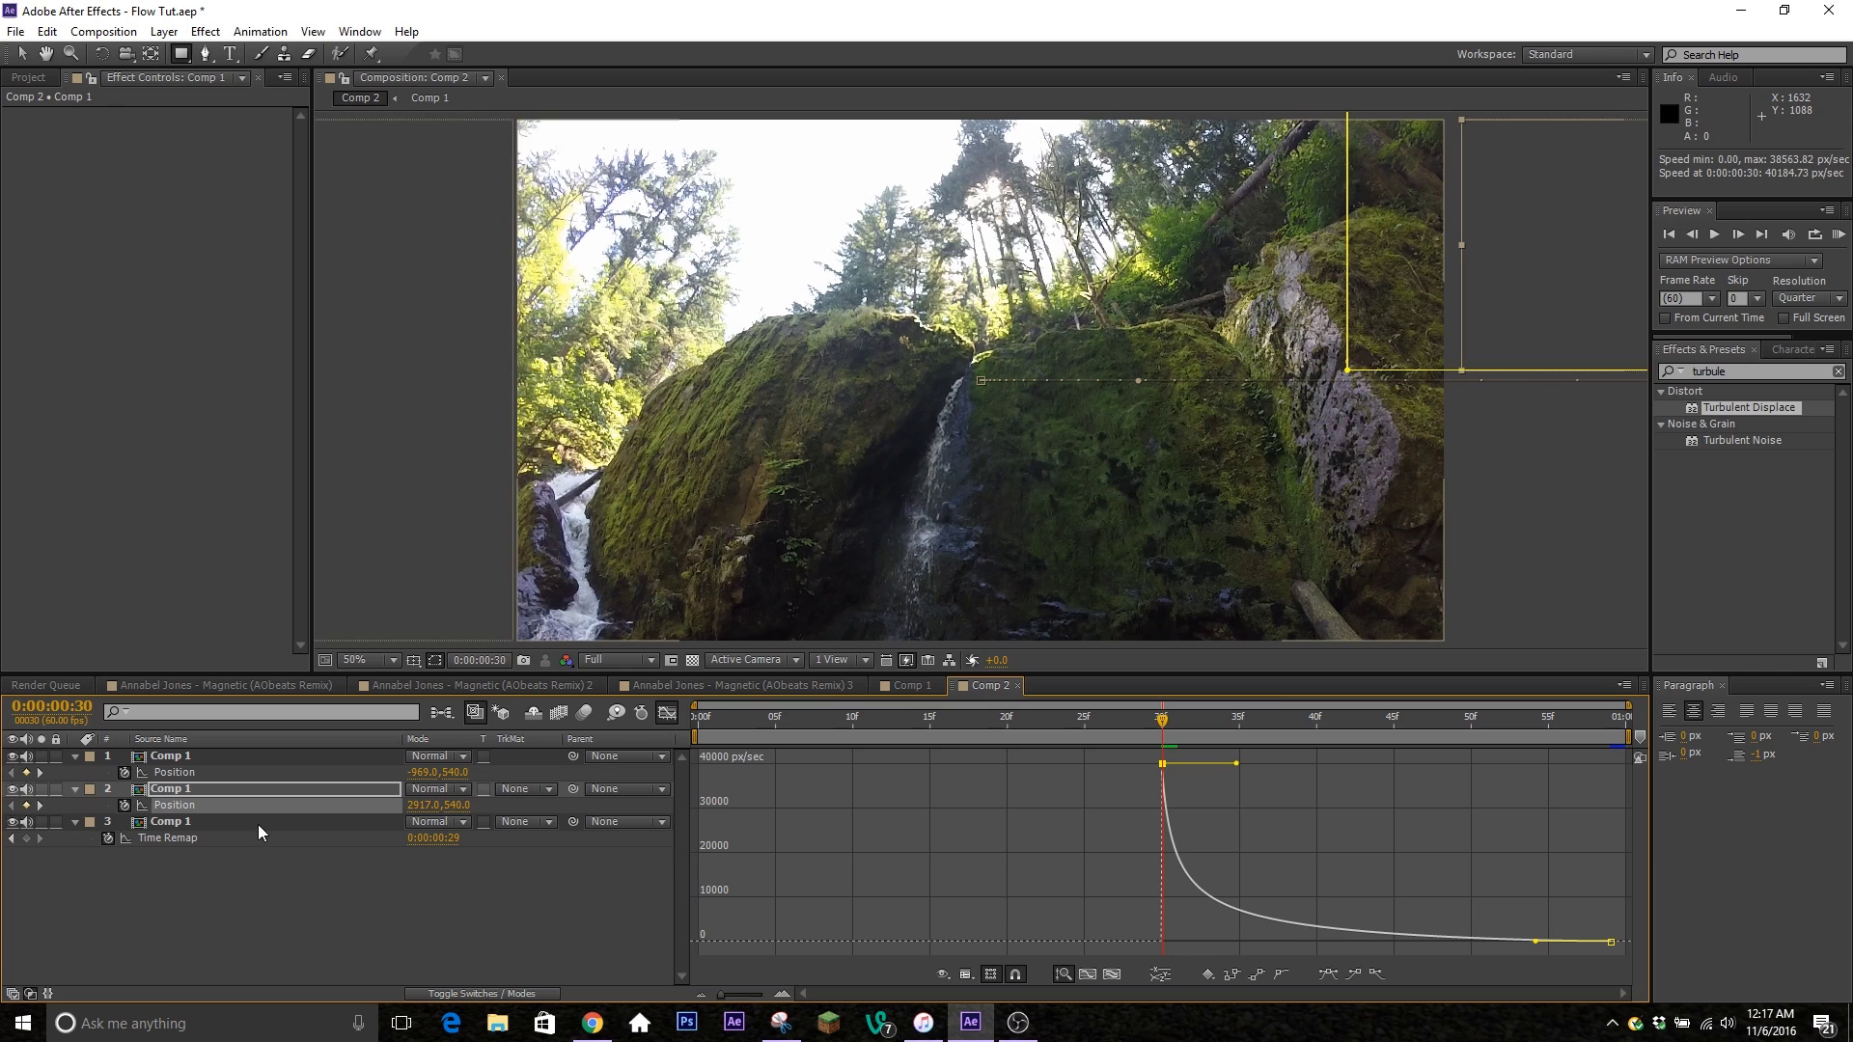
left_click(256, 828)
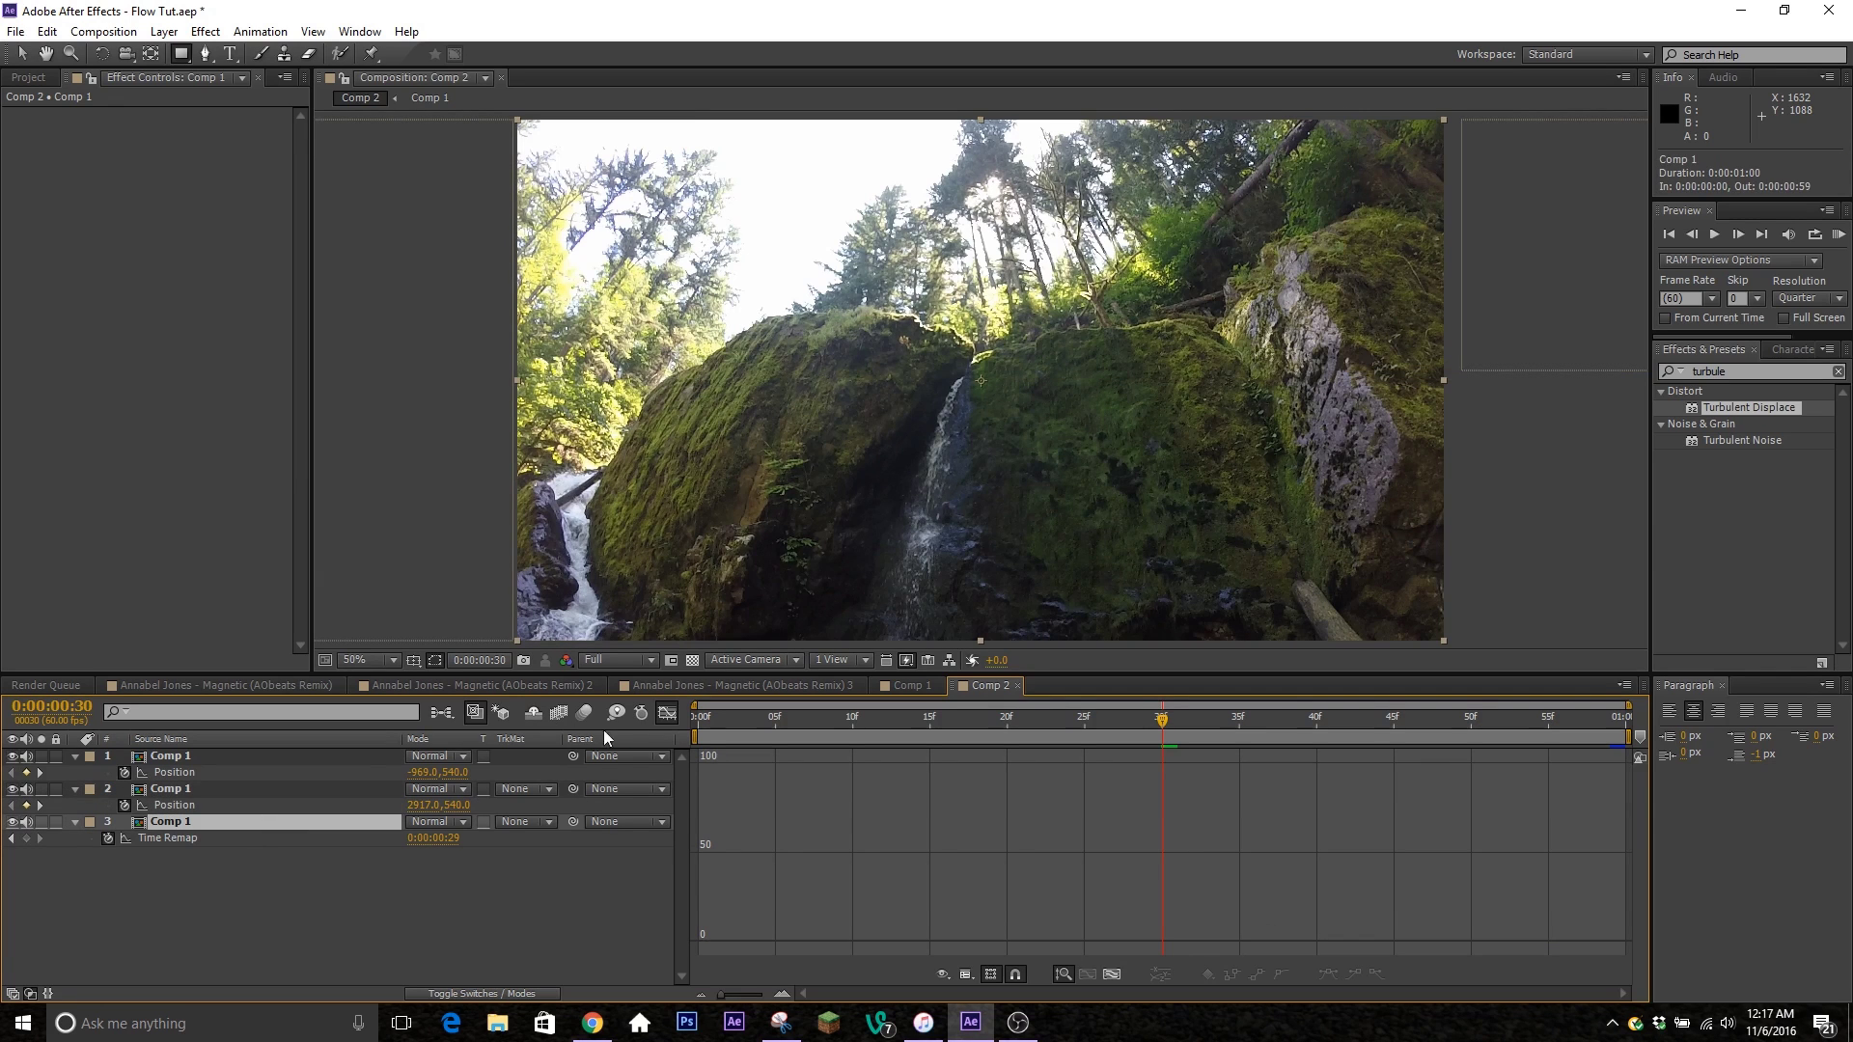
left_click(668, 714)
RAM-preview the slide transition, then turn off Time Remap on layer 3.
left_click(1393, 931)
left_click(1839, 235)
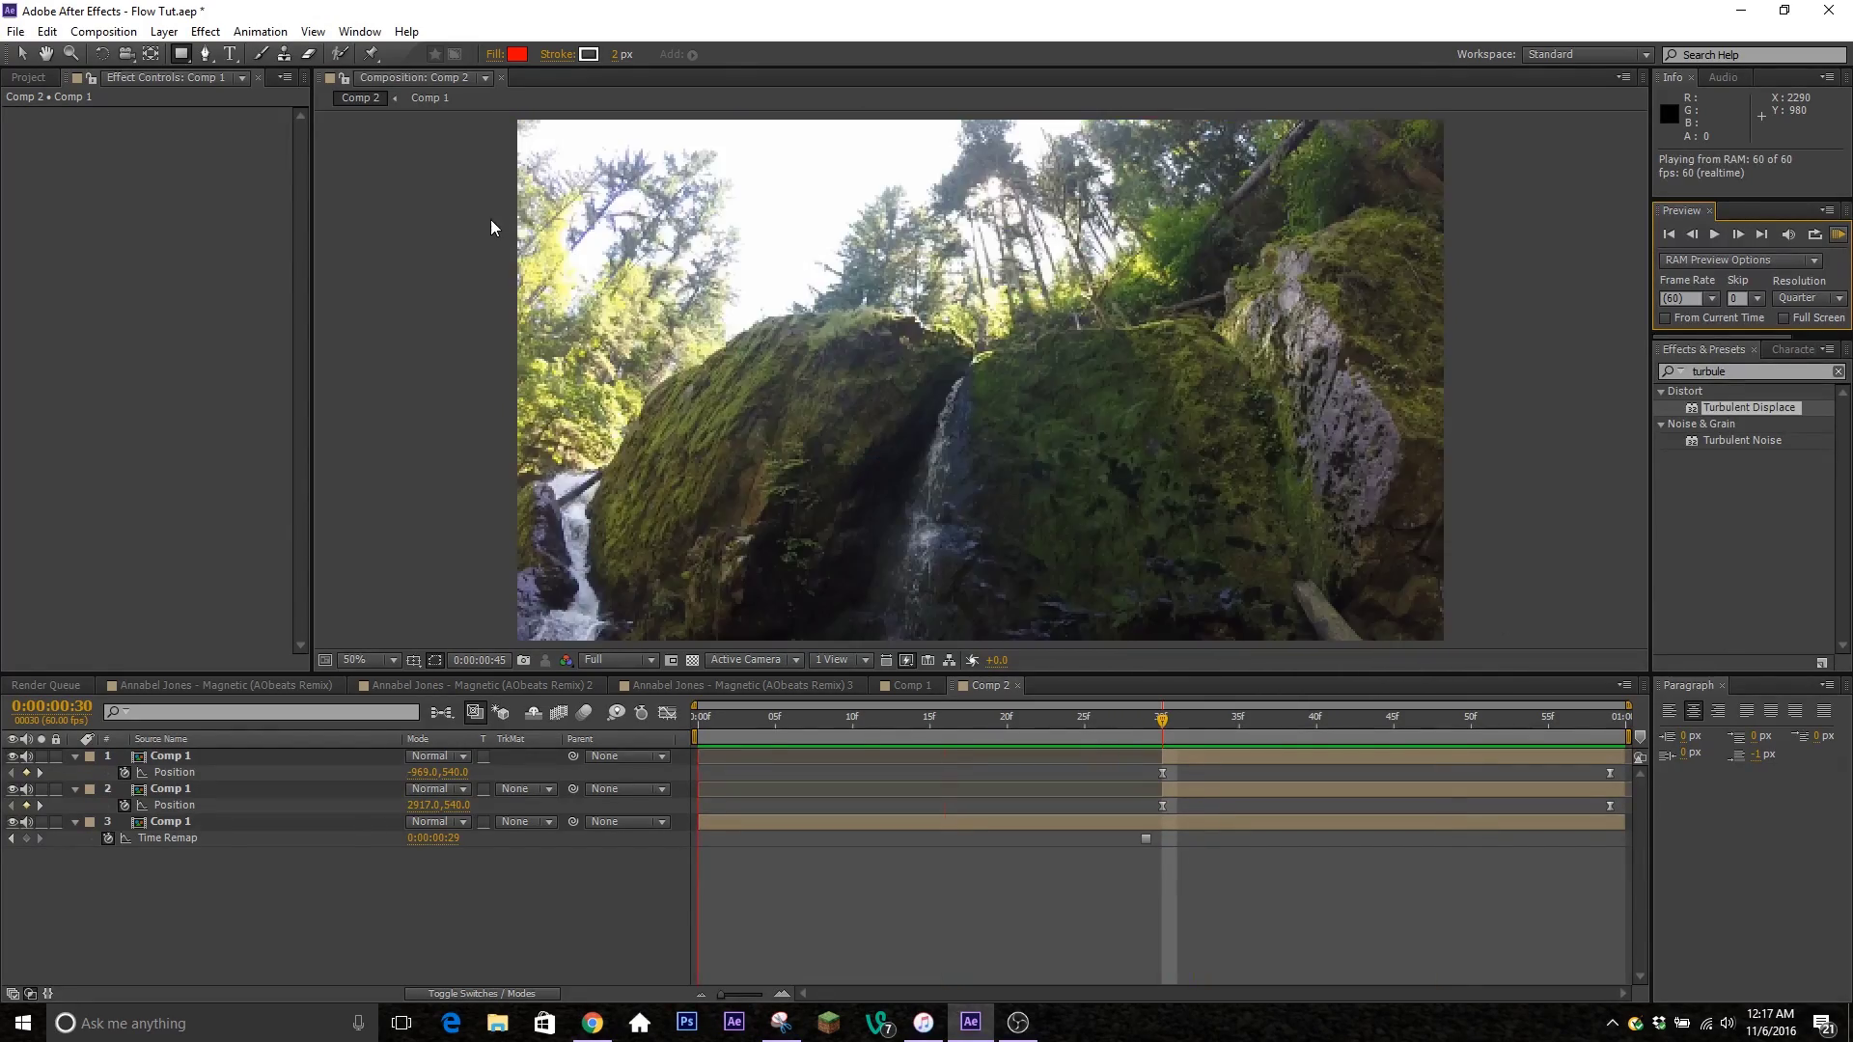
key("space")
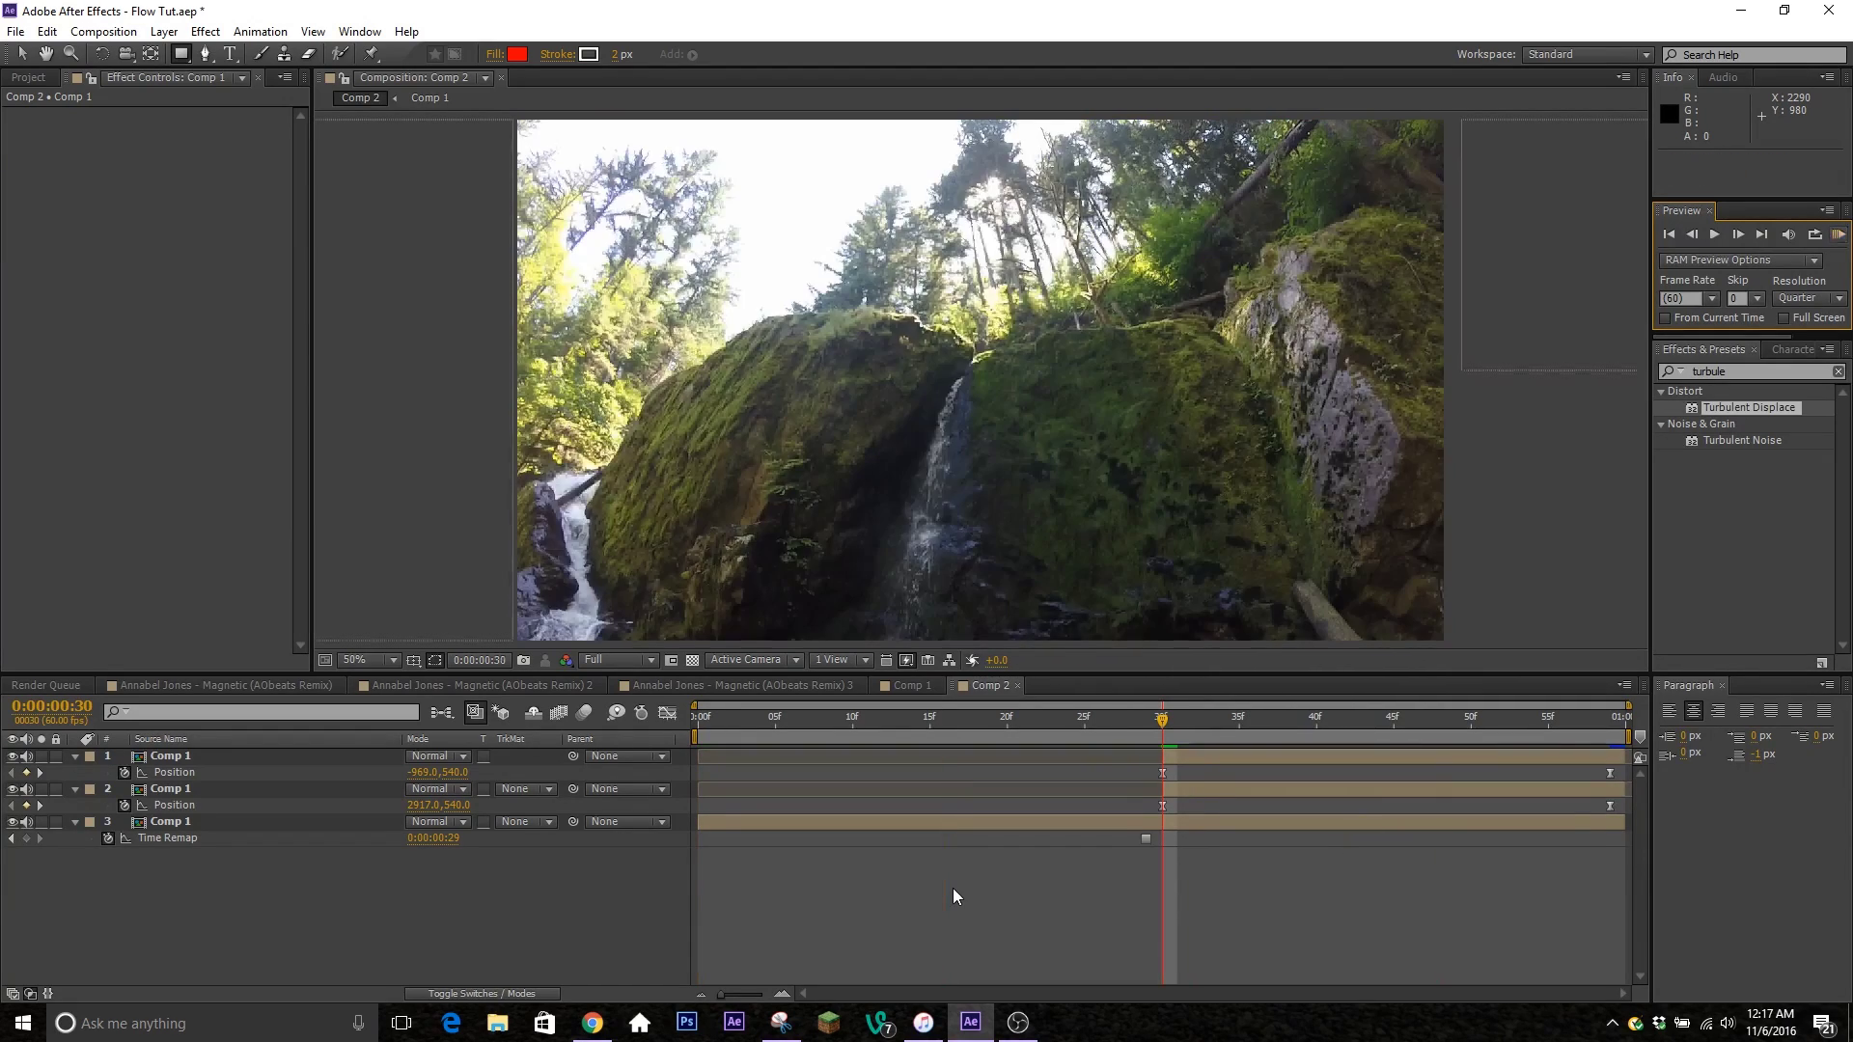
left_click(107, 839)
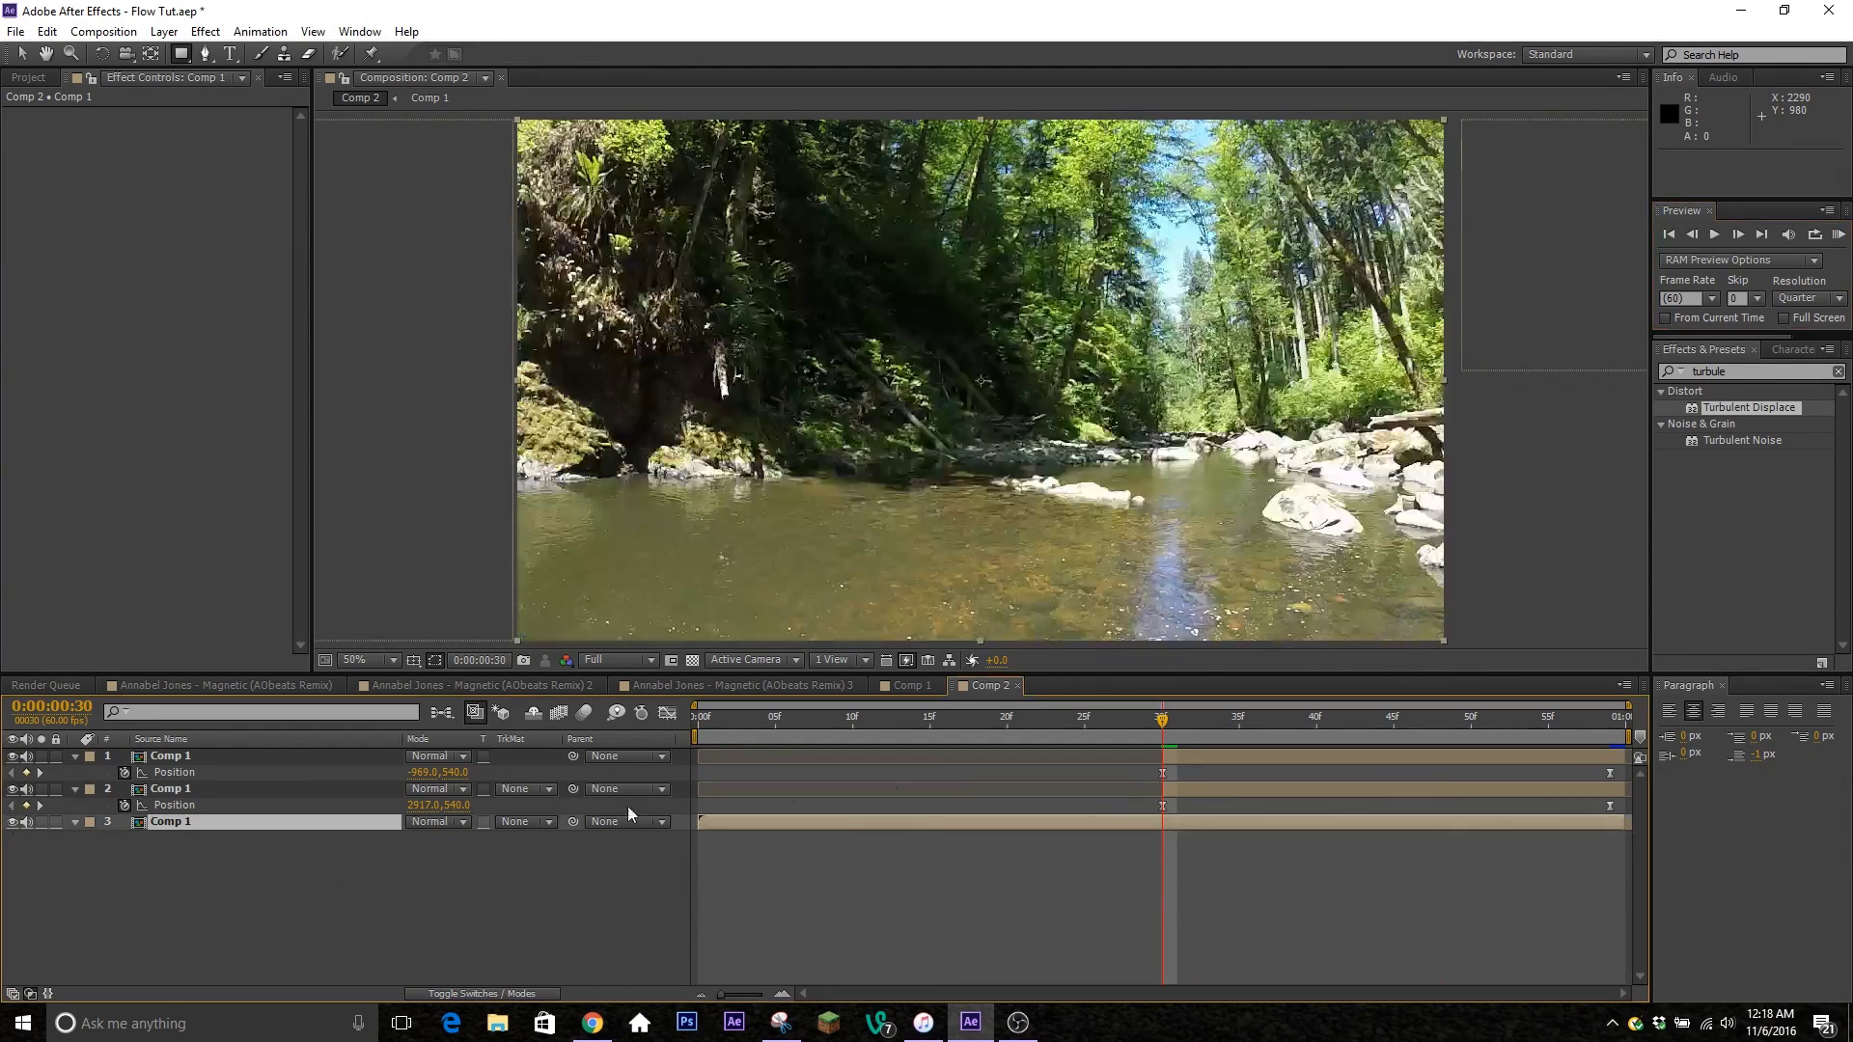
Delete the two sliding half layers, leaving only the Comp 1 forest layer in Comp 2.
left_click(318, 759)
left_click(292, 791, "shift")
key("Delete")
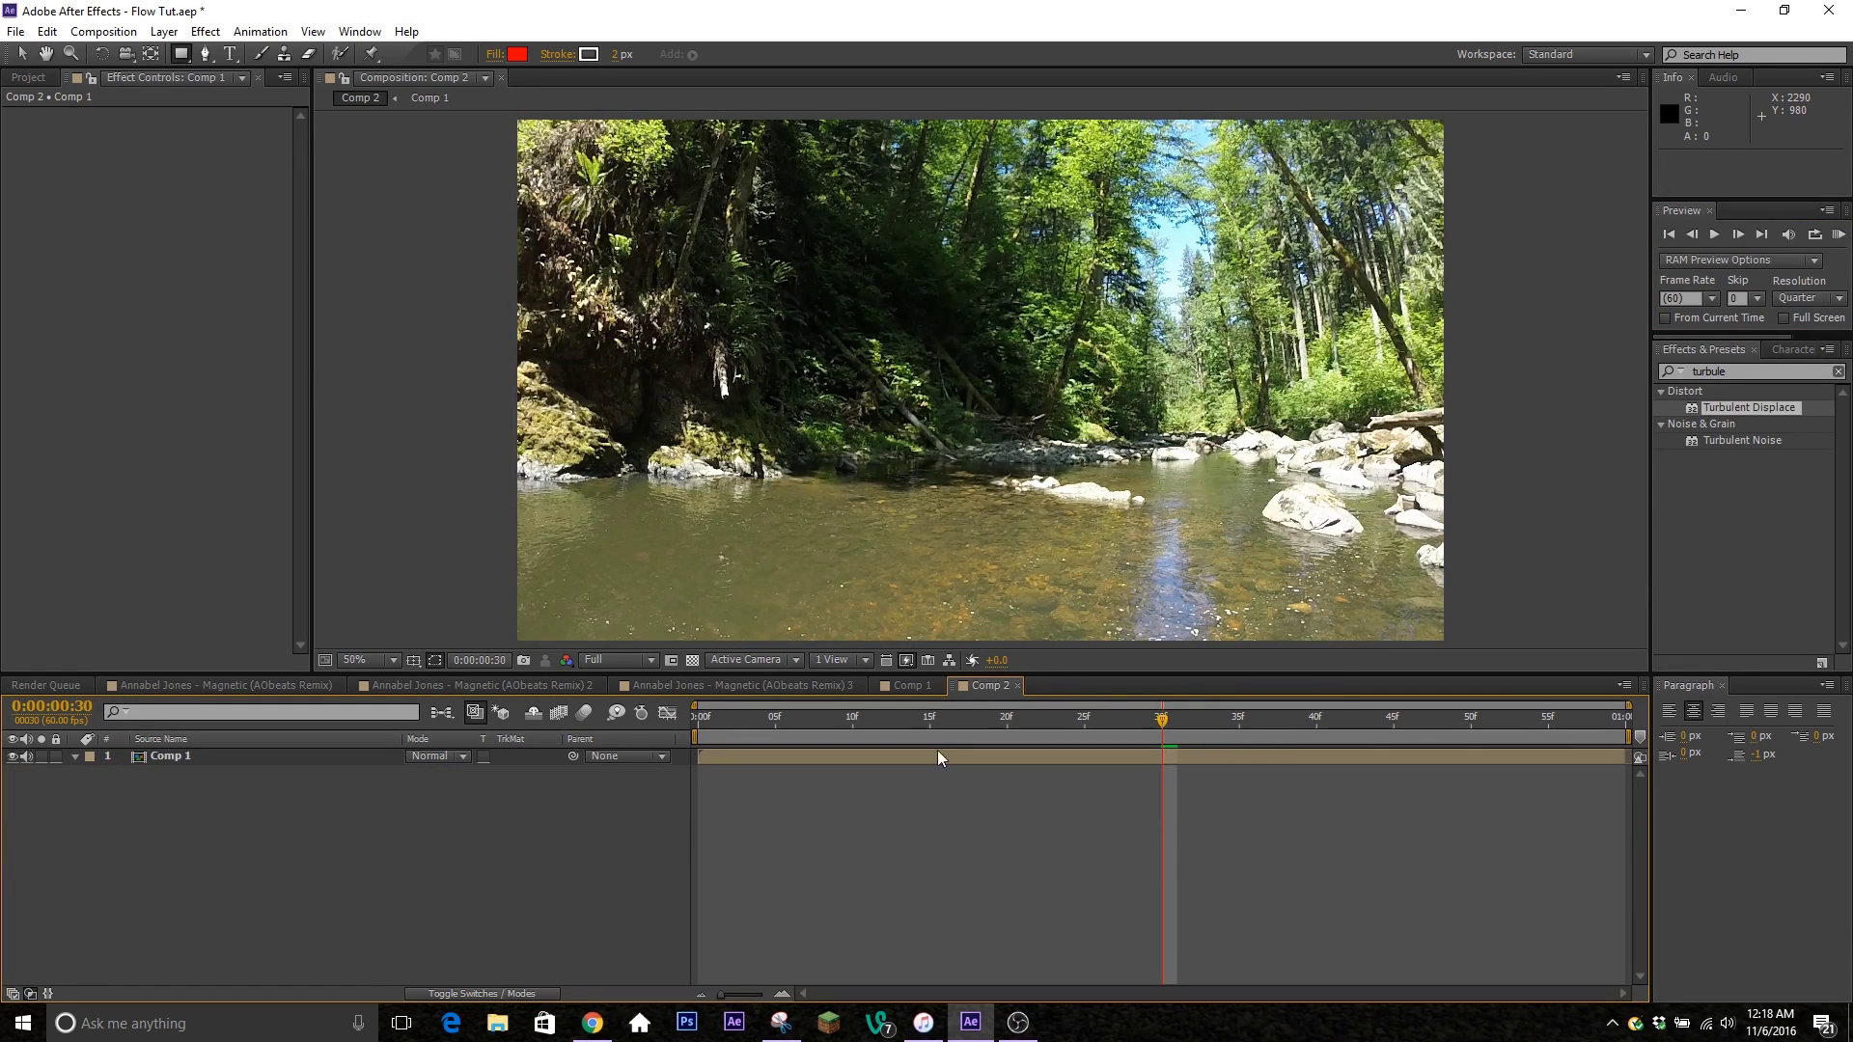
left_click(1702, 371)
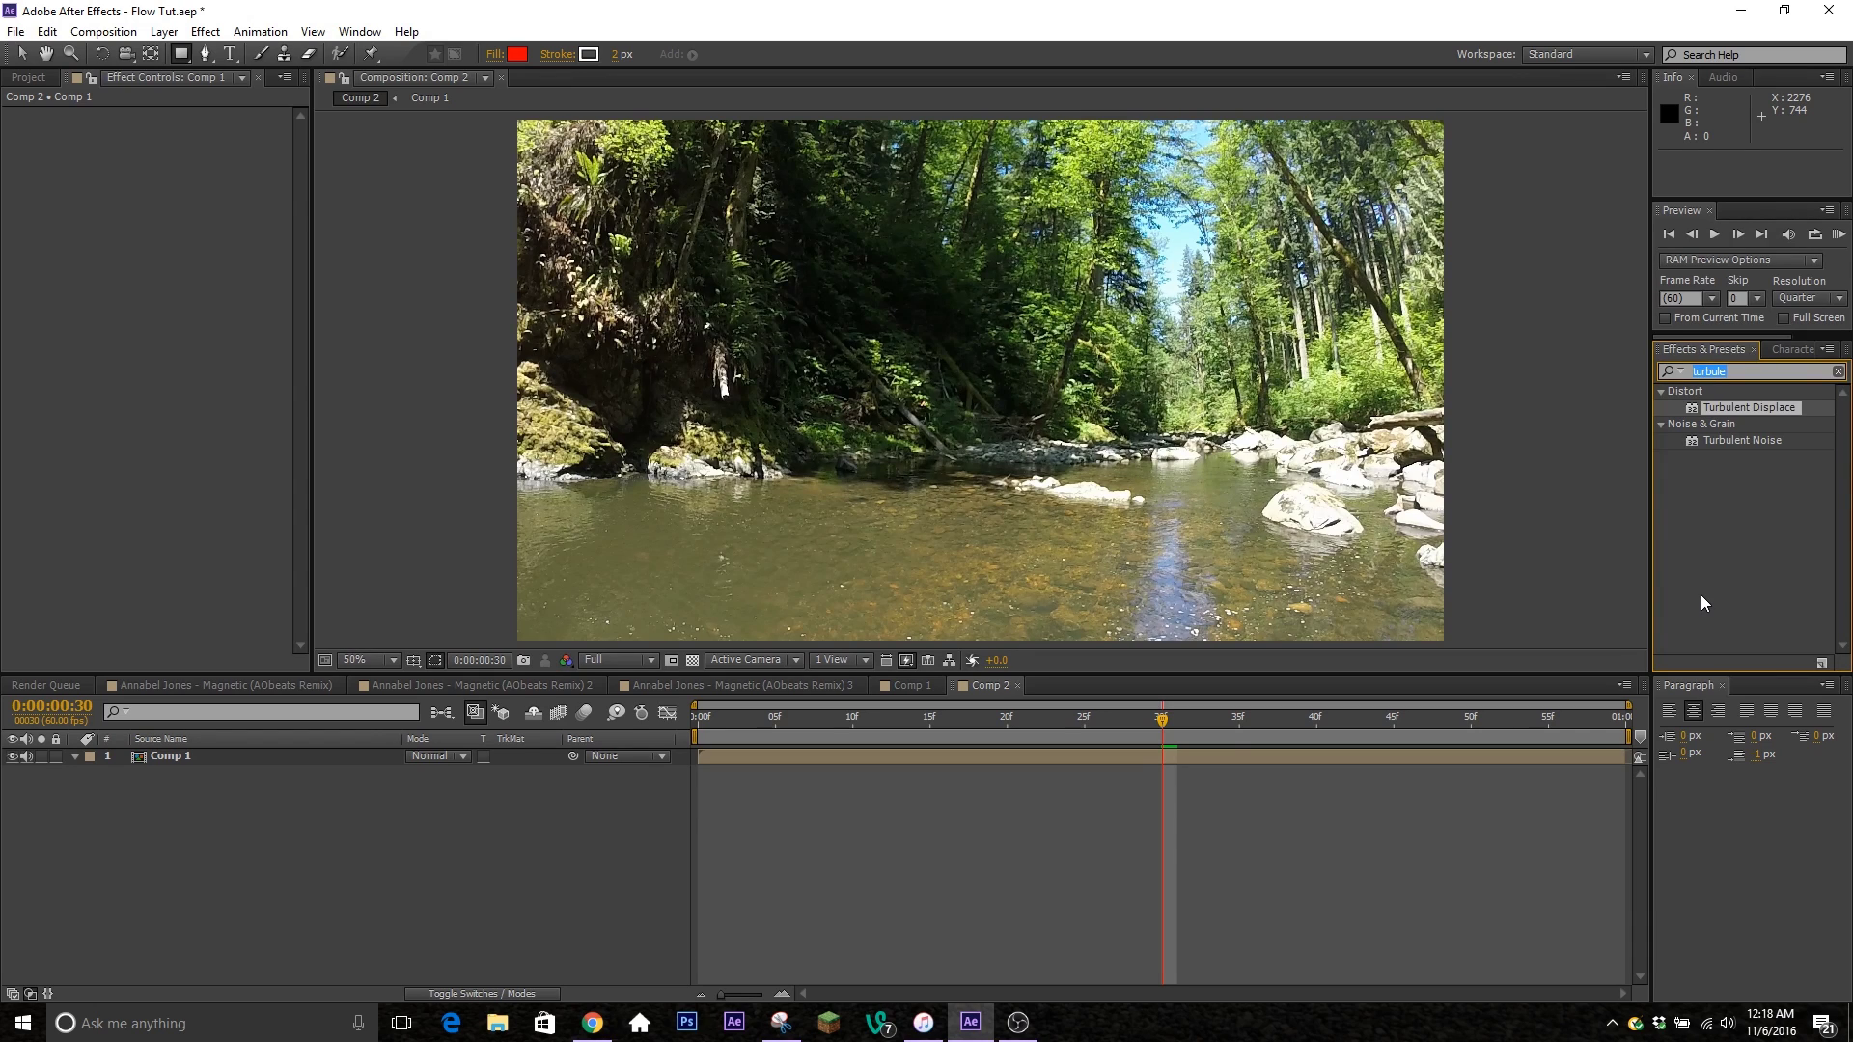
Search the effects for 'vor' and apply Sapphire S_WarpVortex to the Comp 1 layer.
type("s")
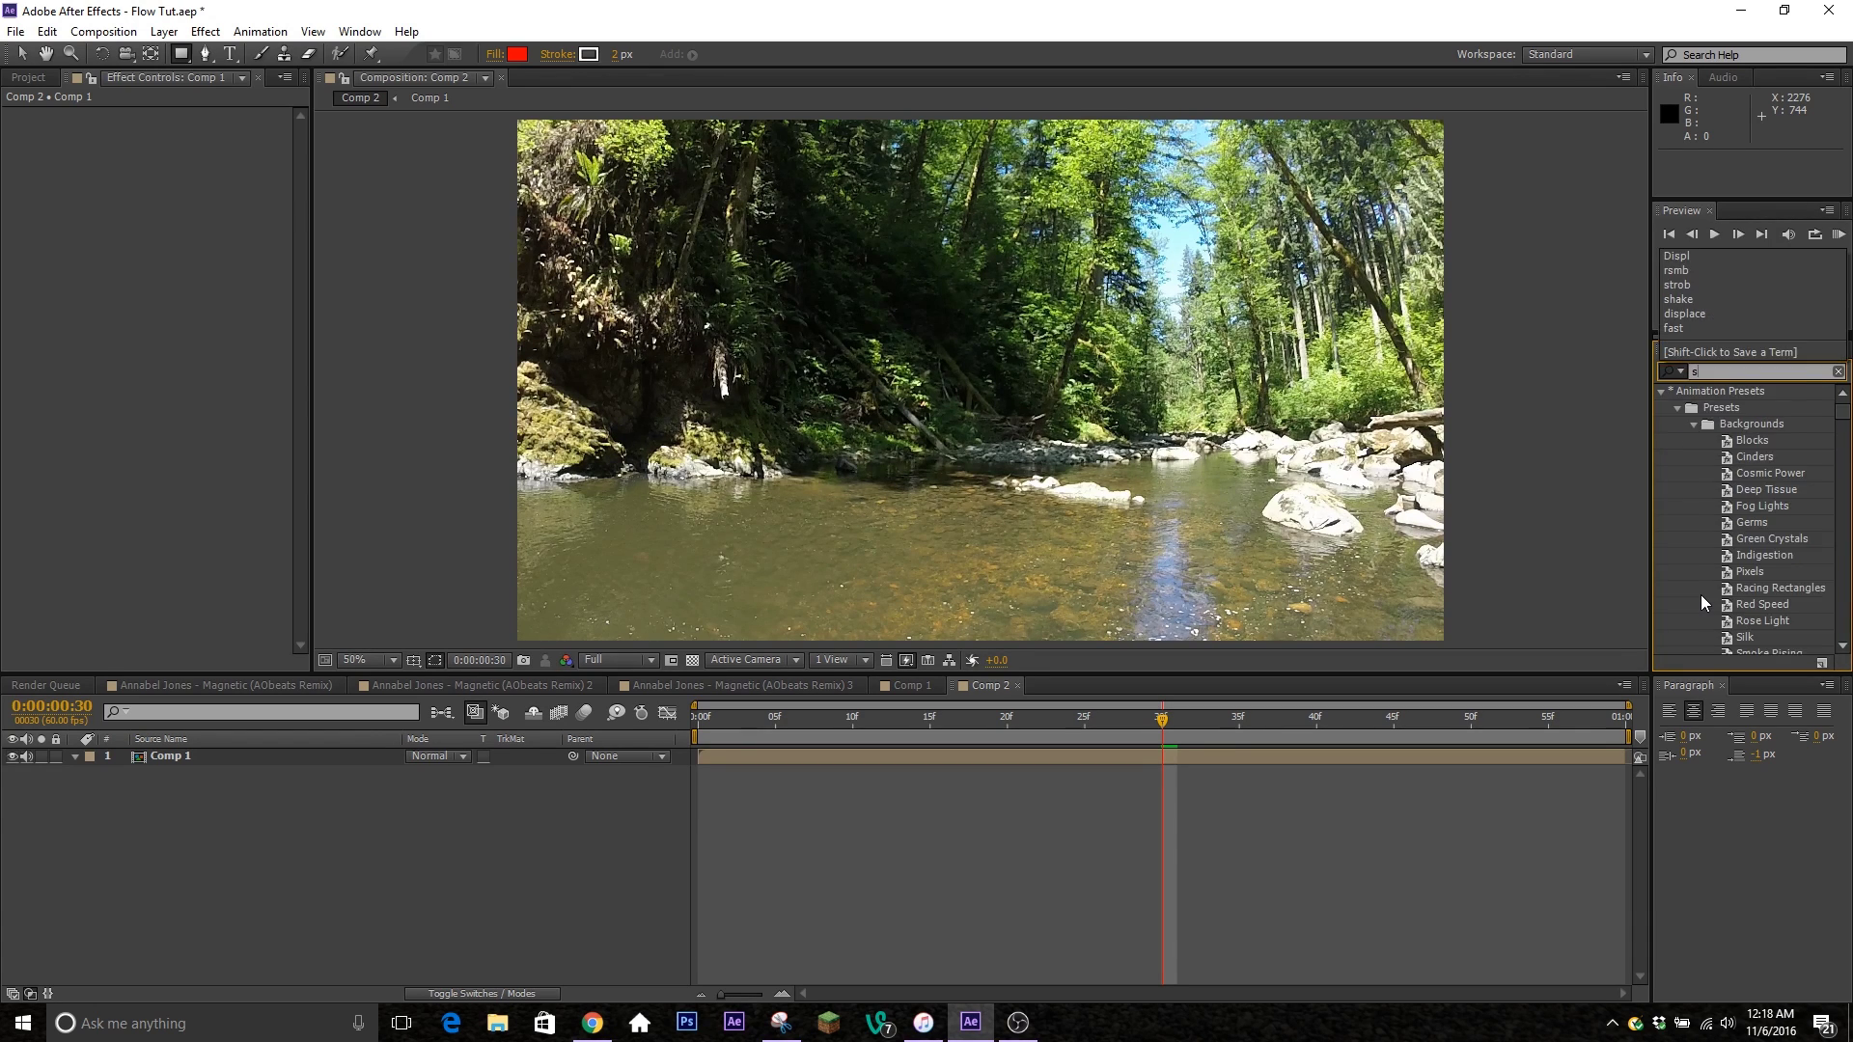
type("_v")
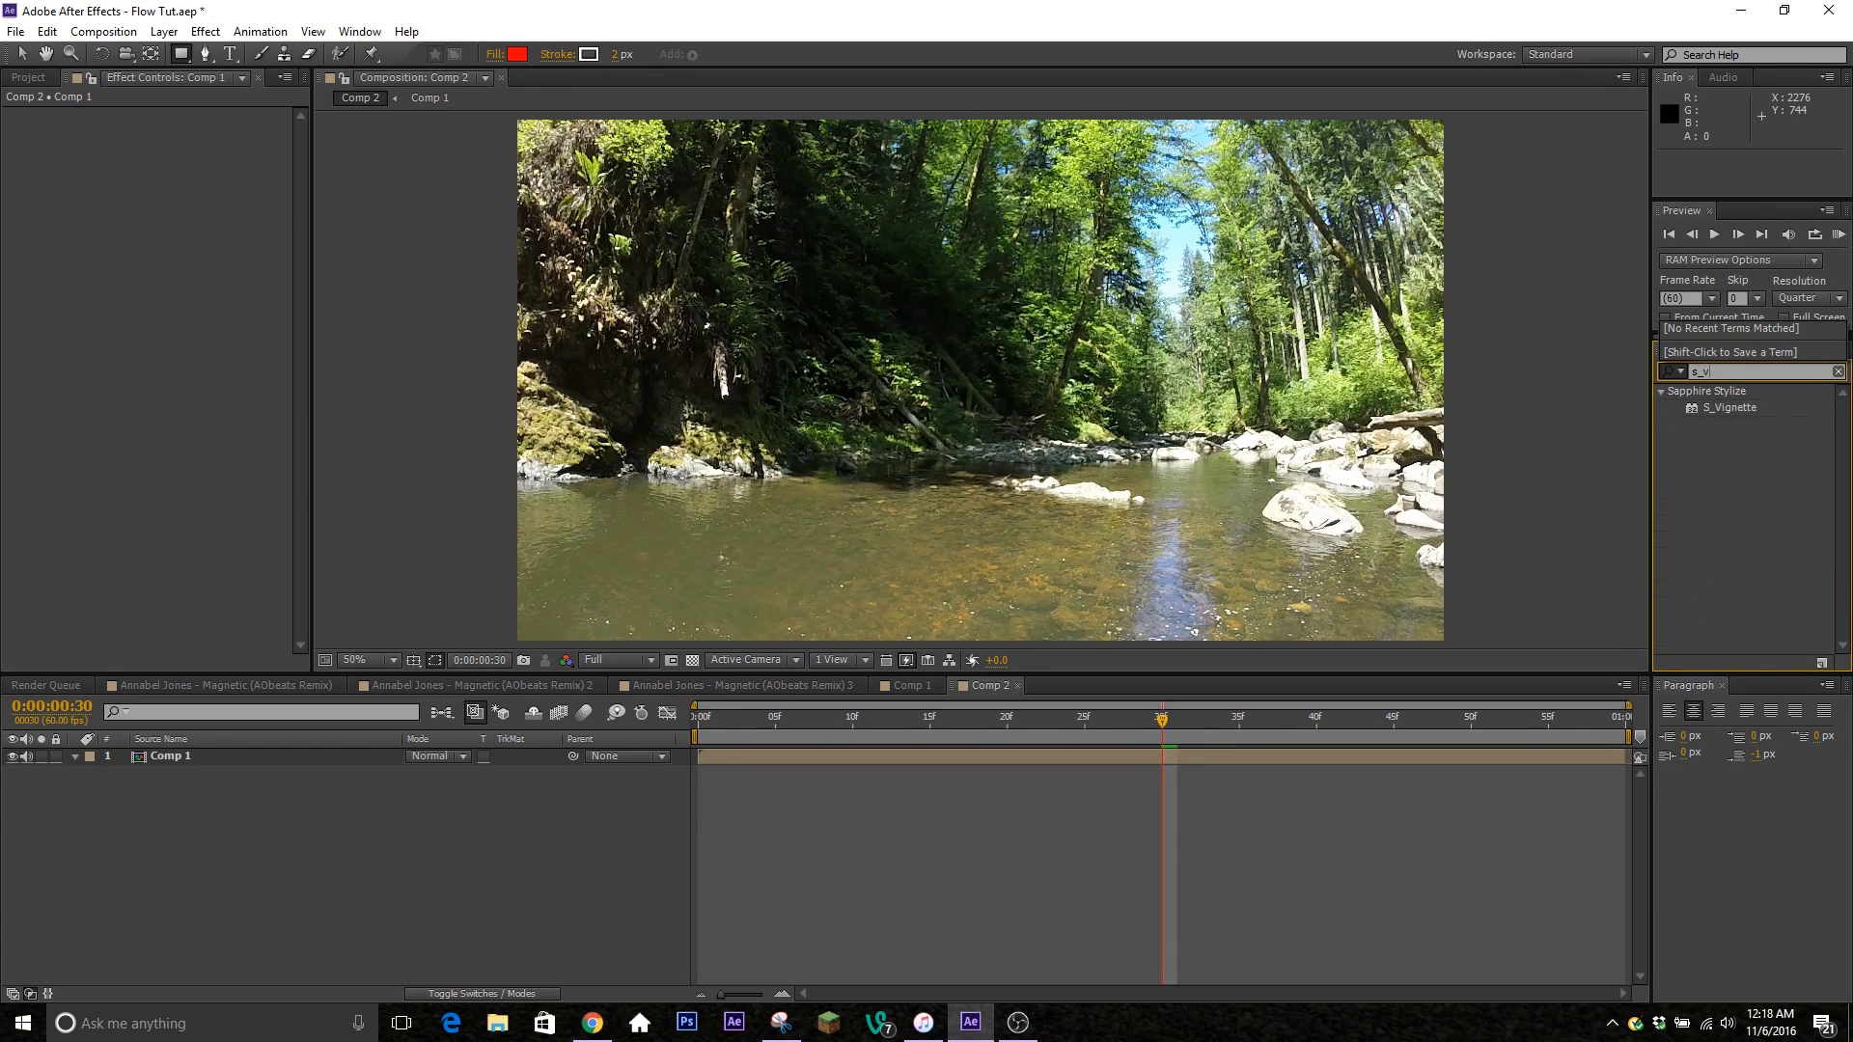
key("BackSpace")
key("BackSpace")
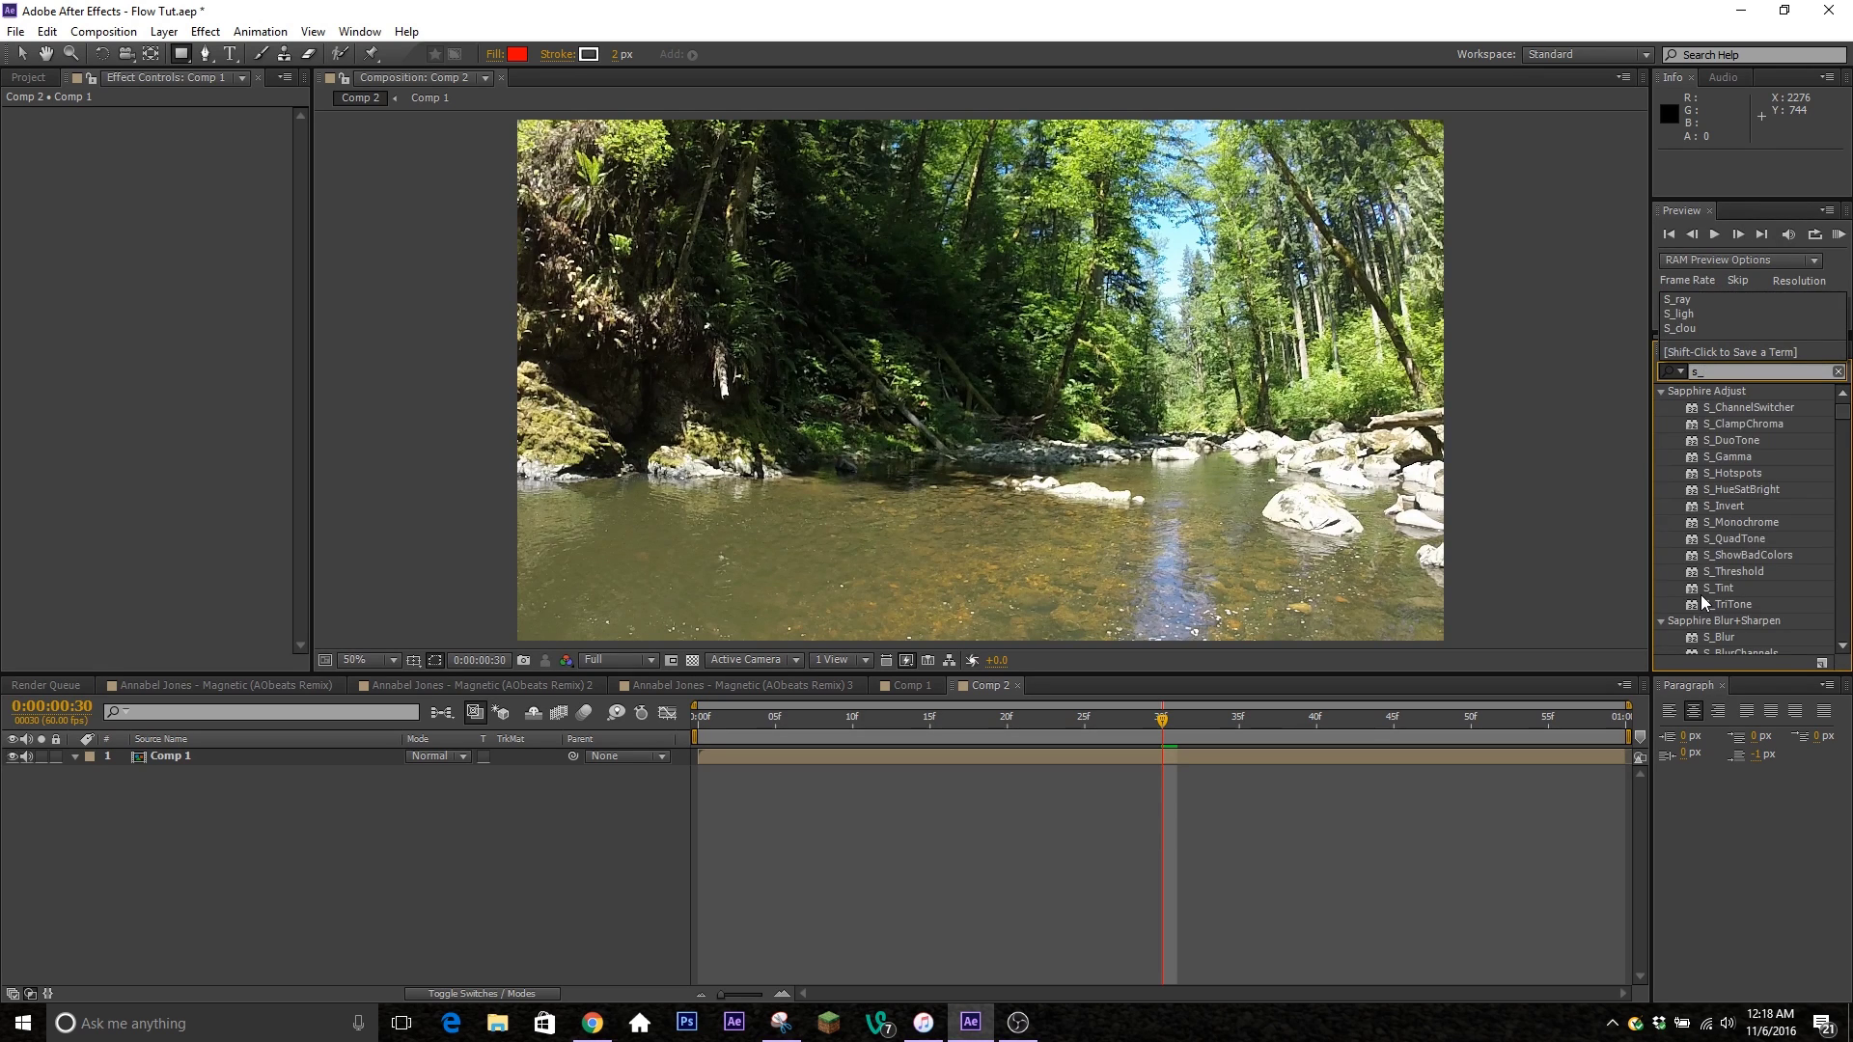
key("BackSpace")
type("vor")
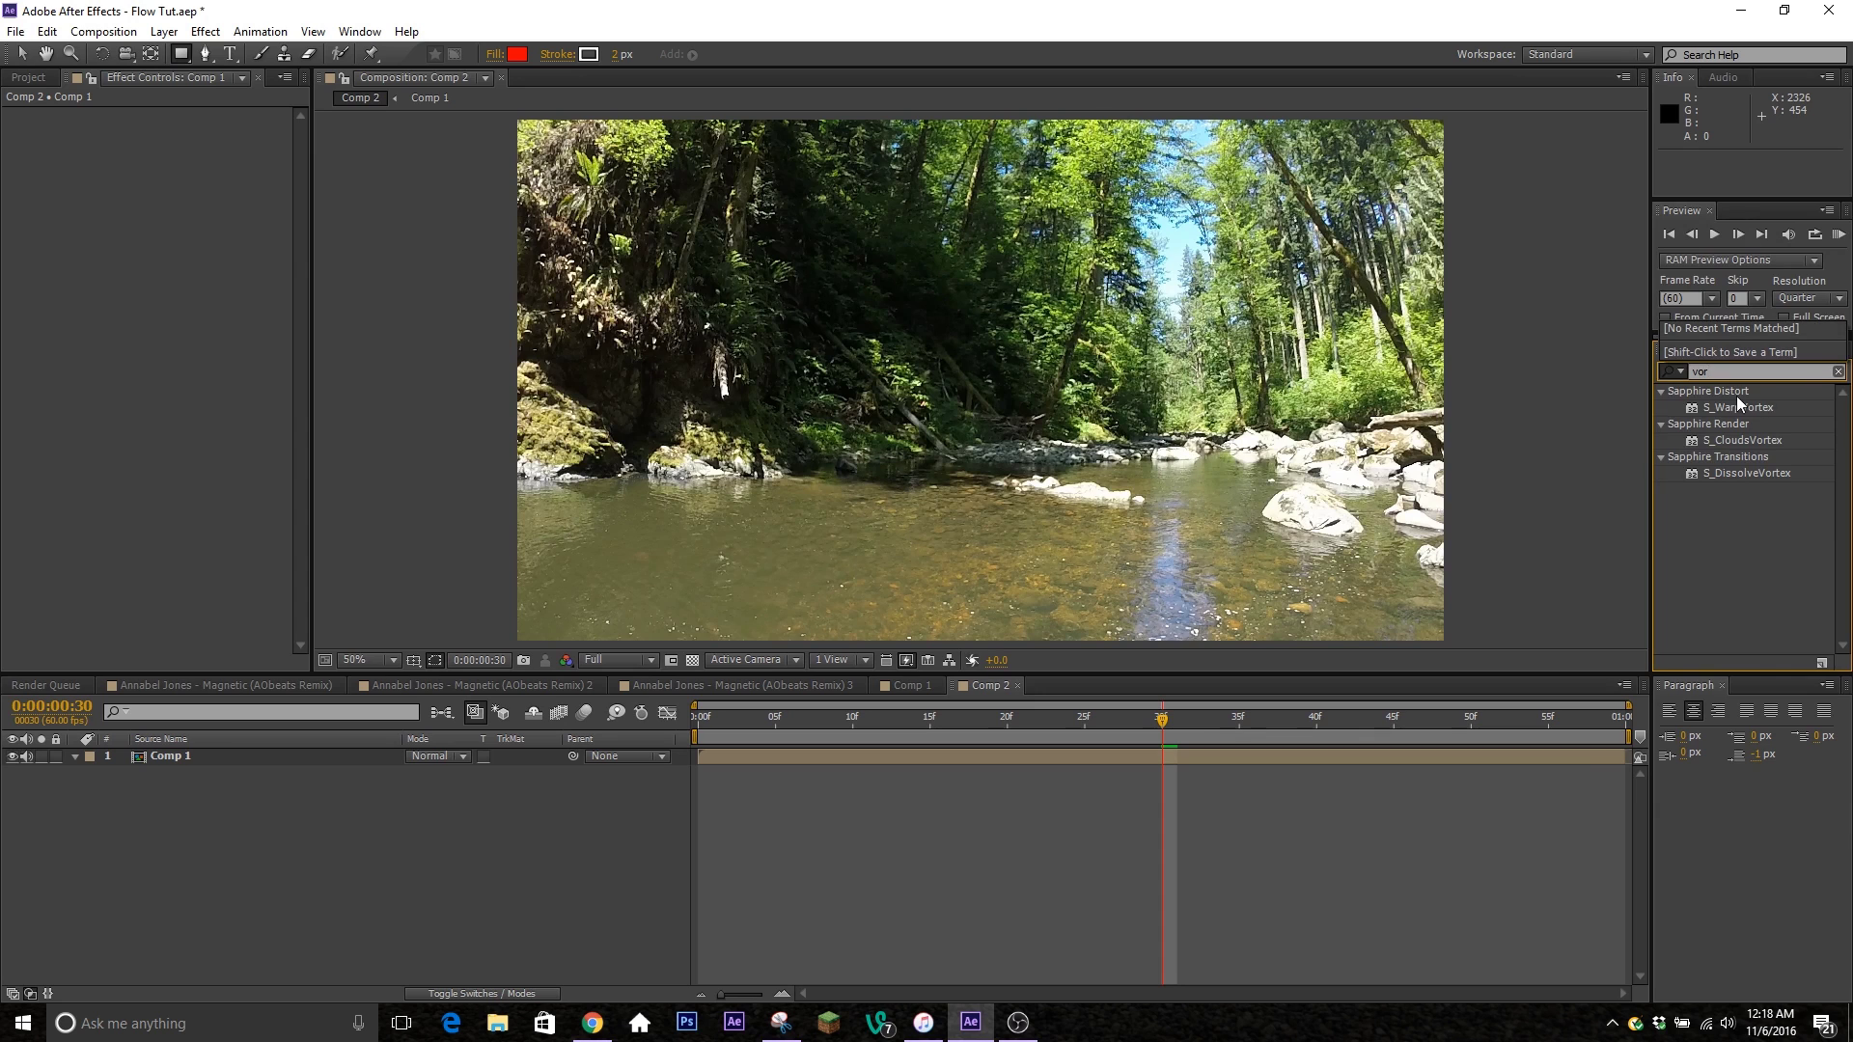
left_click_drag(1739, 406, 1041, 761)
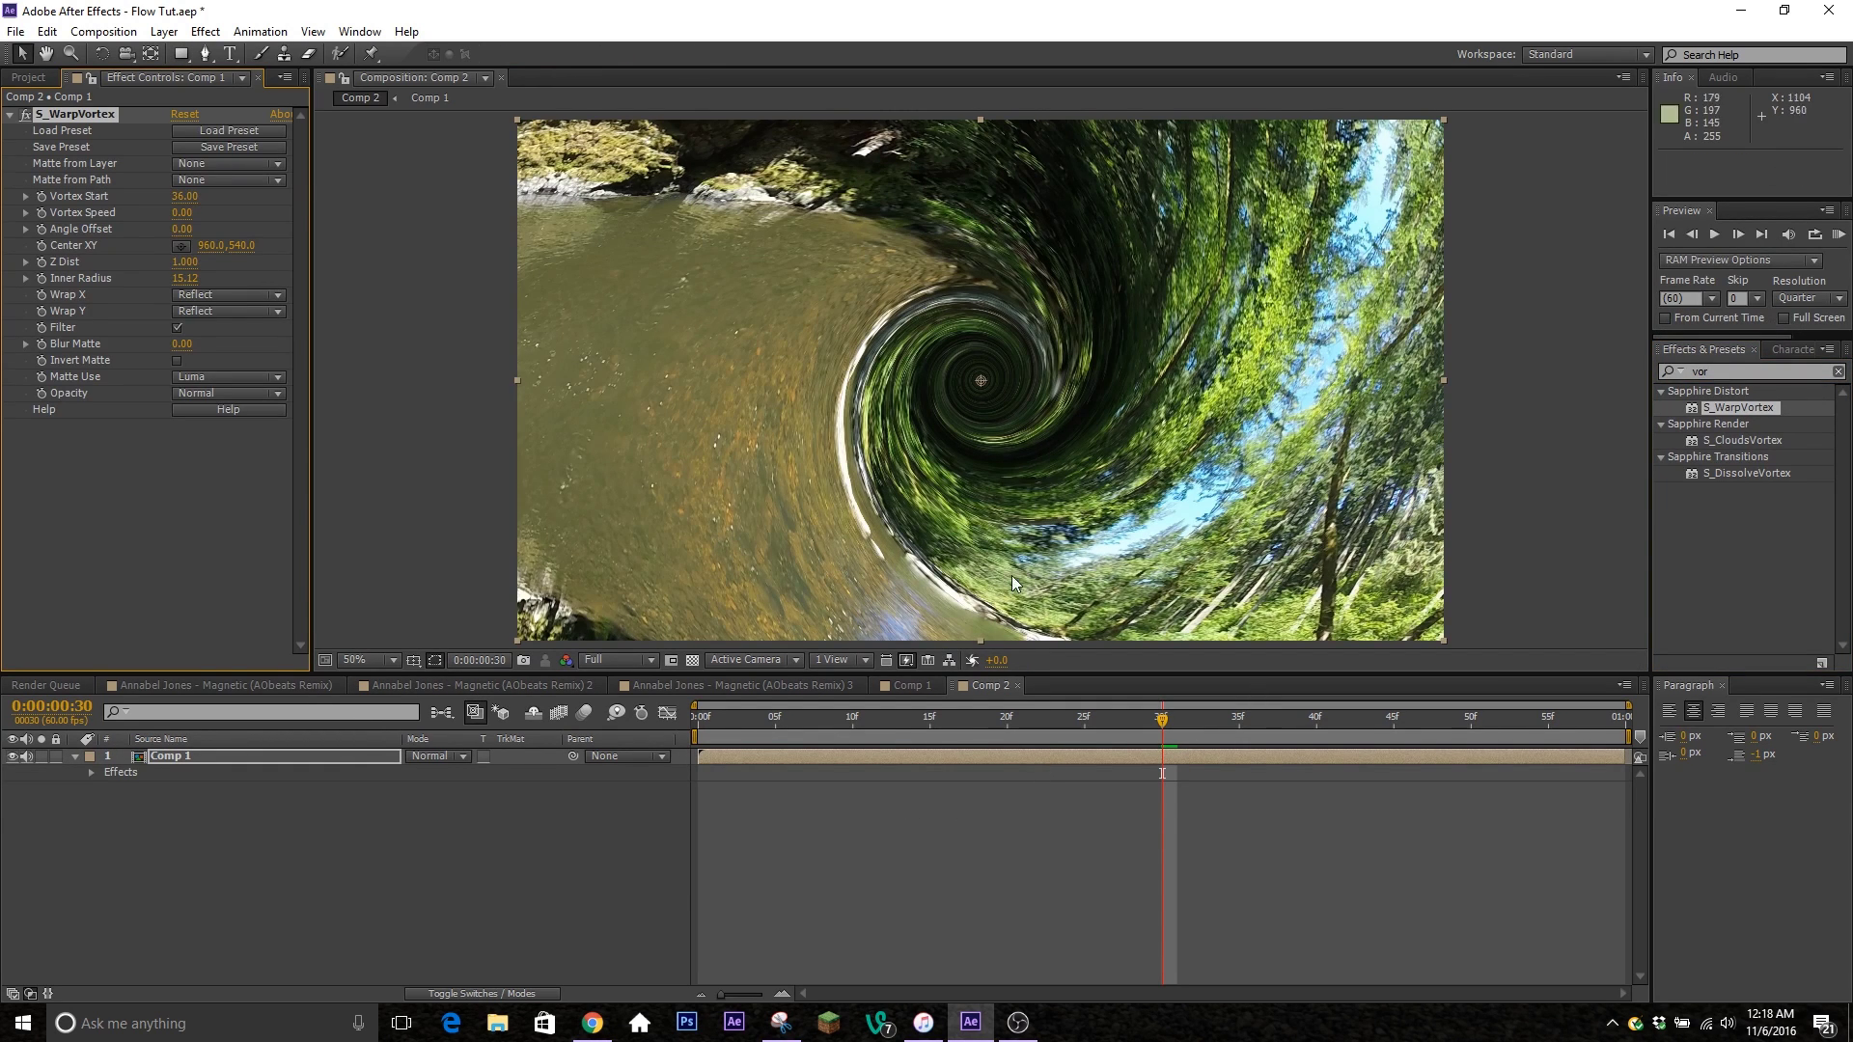
Set Vortex Start to 0 and keyframe it on the first frame.
mouse_move(188, 197)
left_mouse_down()
mouse_move(152, 214)
mouse_move(185, 197)
left_mouse_up()
left_click(186, 197)
type("0")
key("Return")
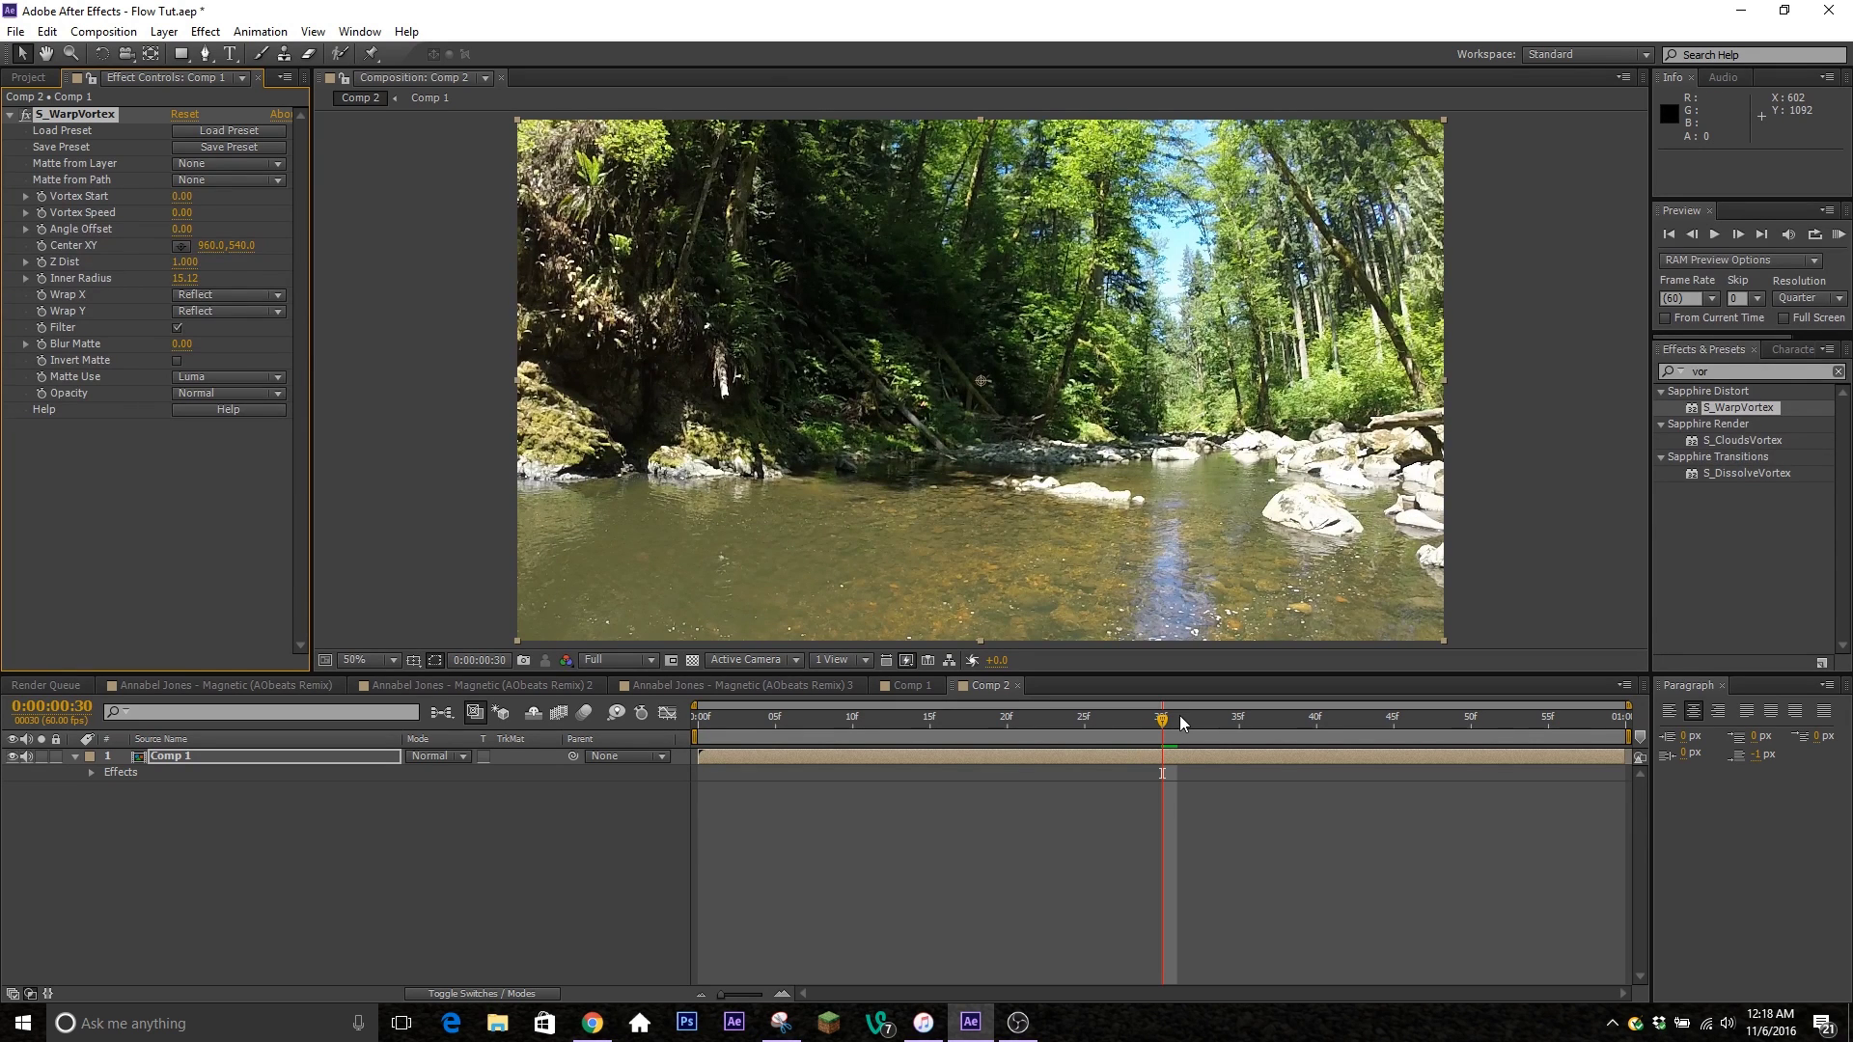
key("Home")
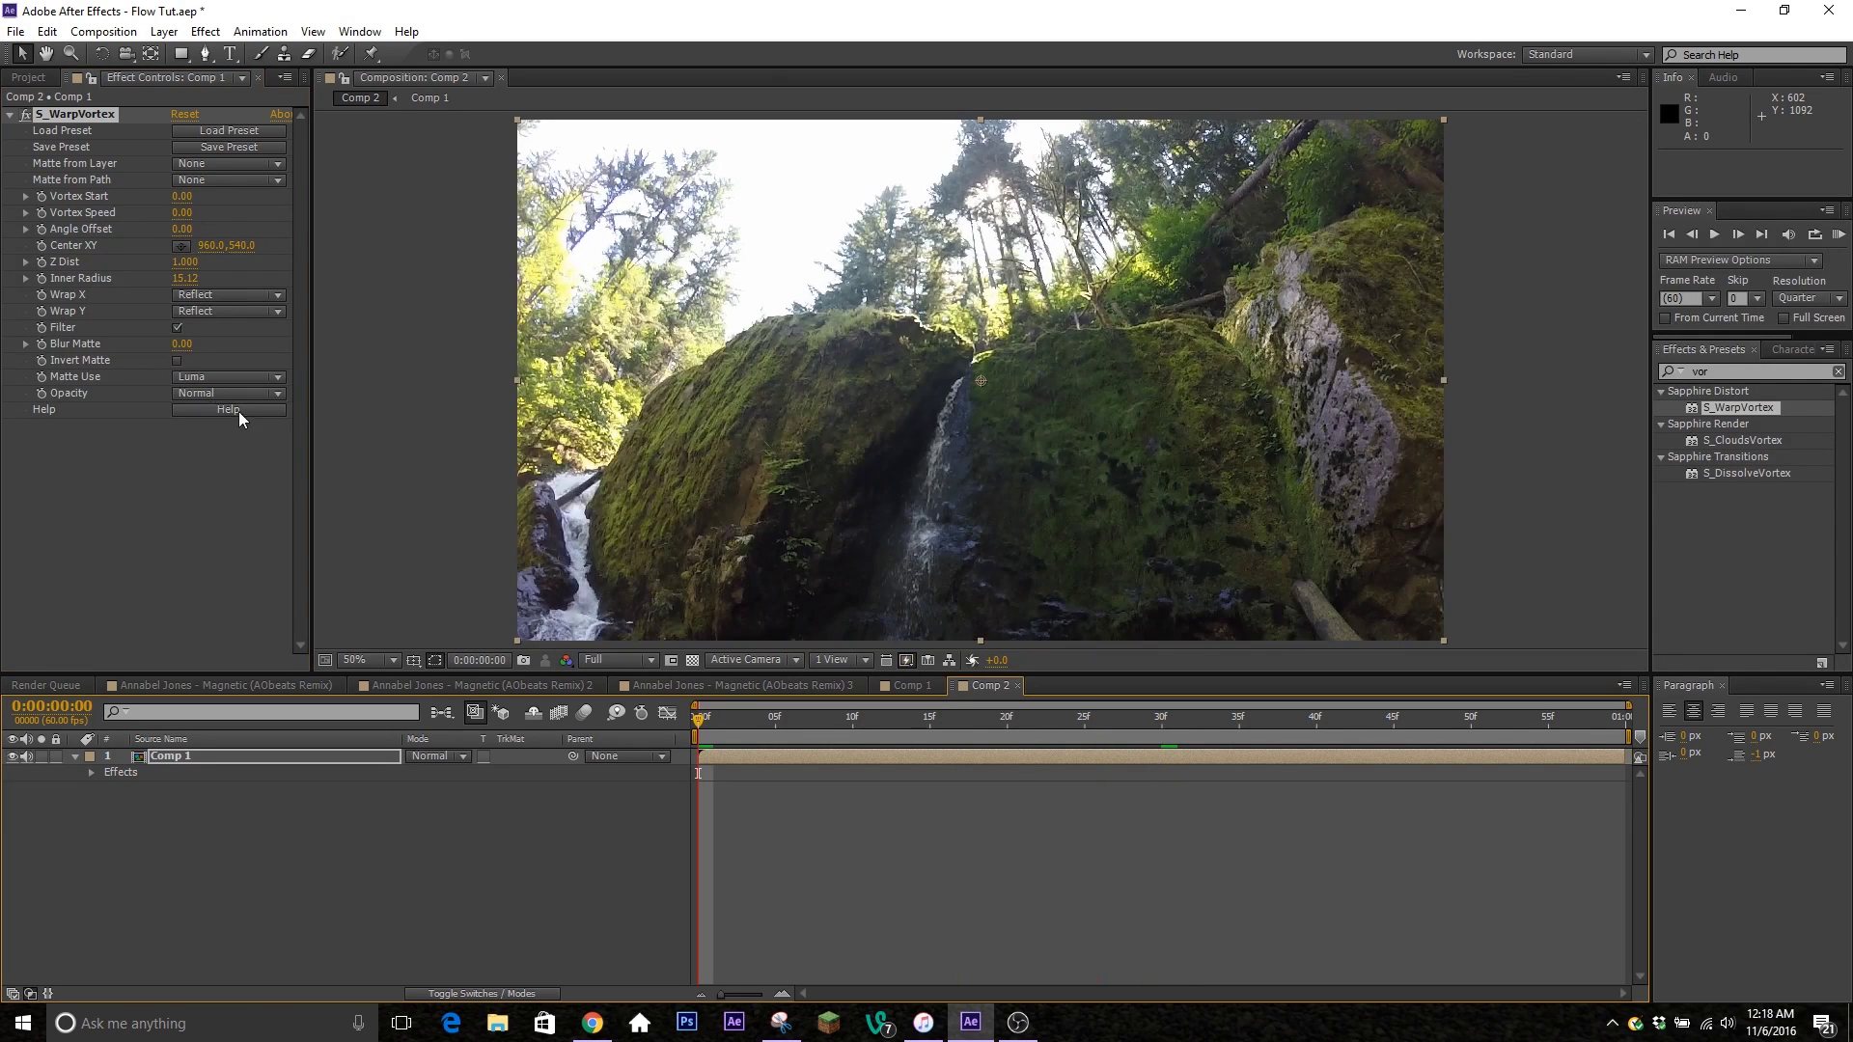
left_click(42, 196)
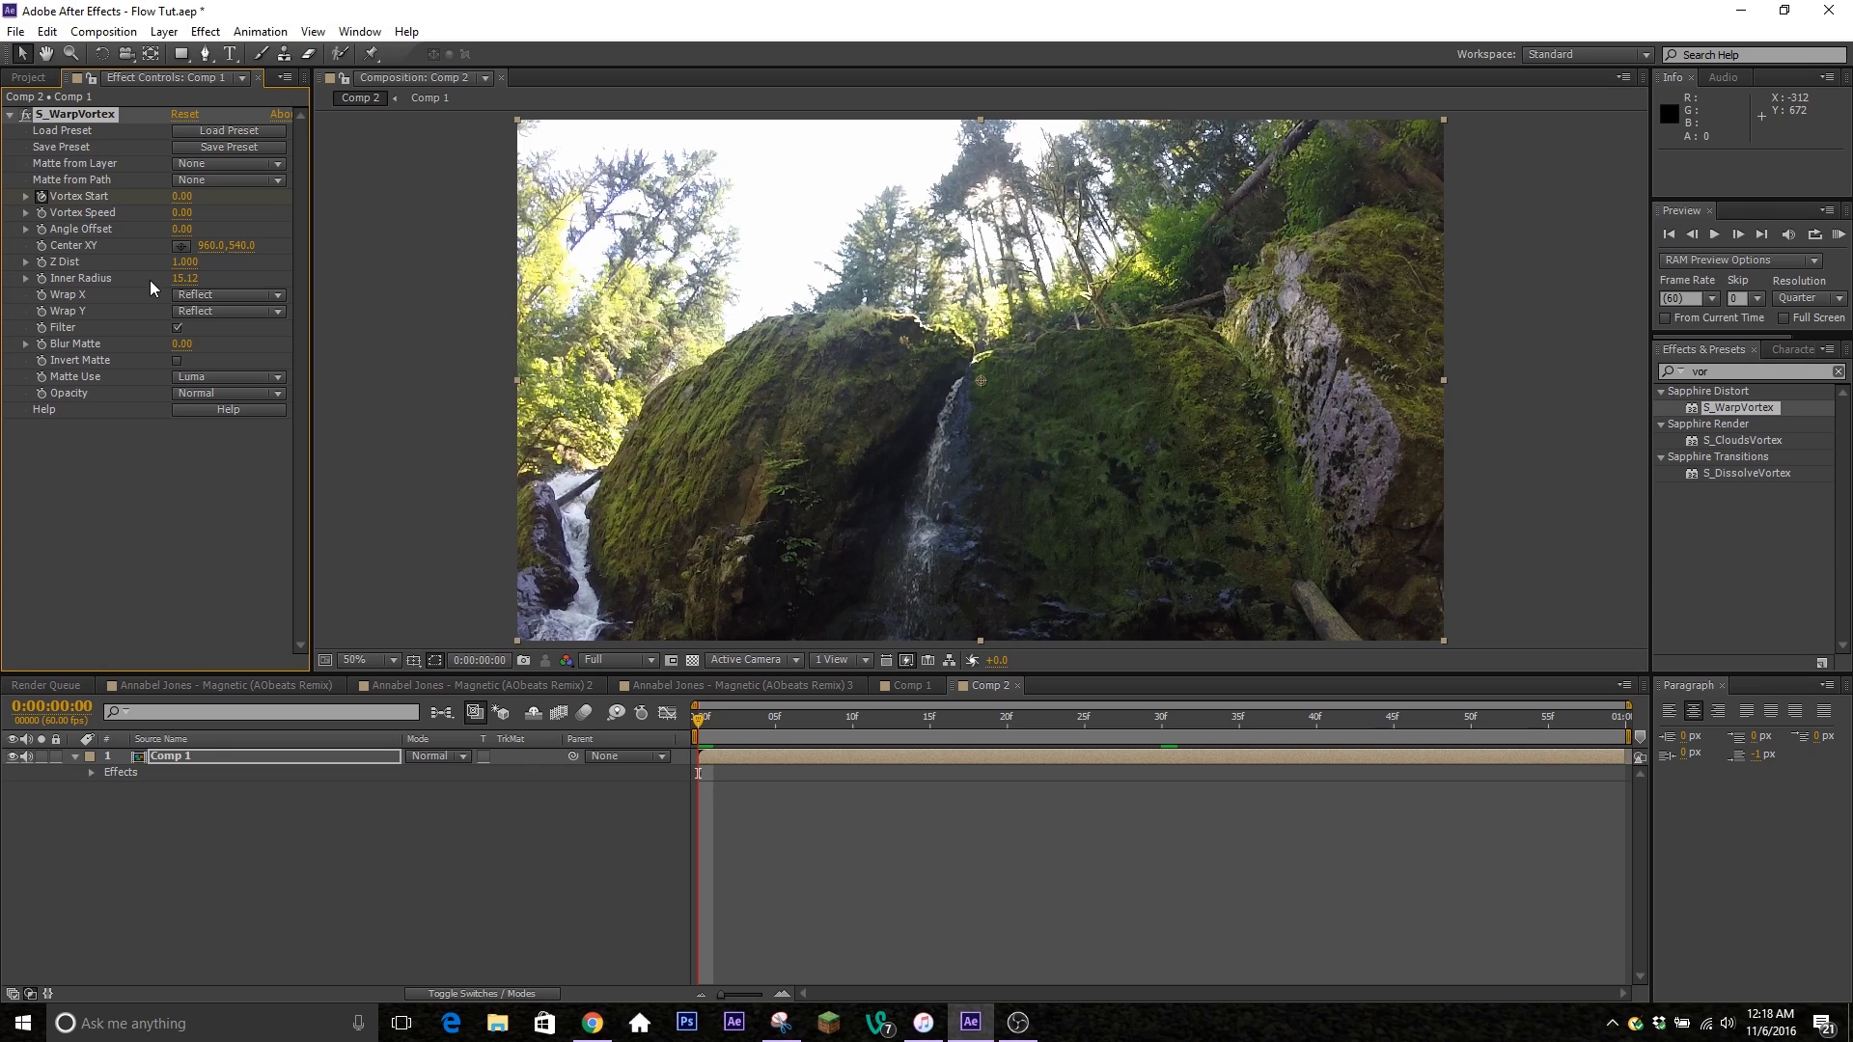
Keyframe Vortex Start at about 16 on frame 30 and back to 0 on the last frame.
left_click(1161, 728)
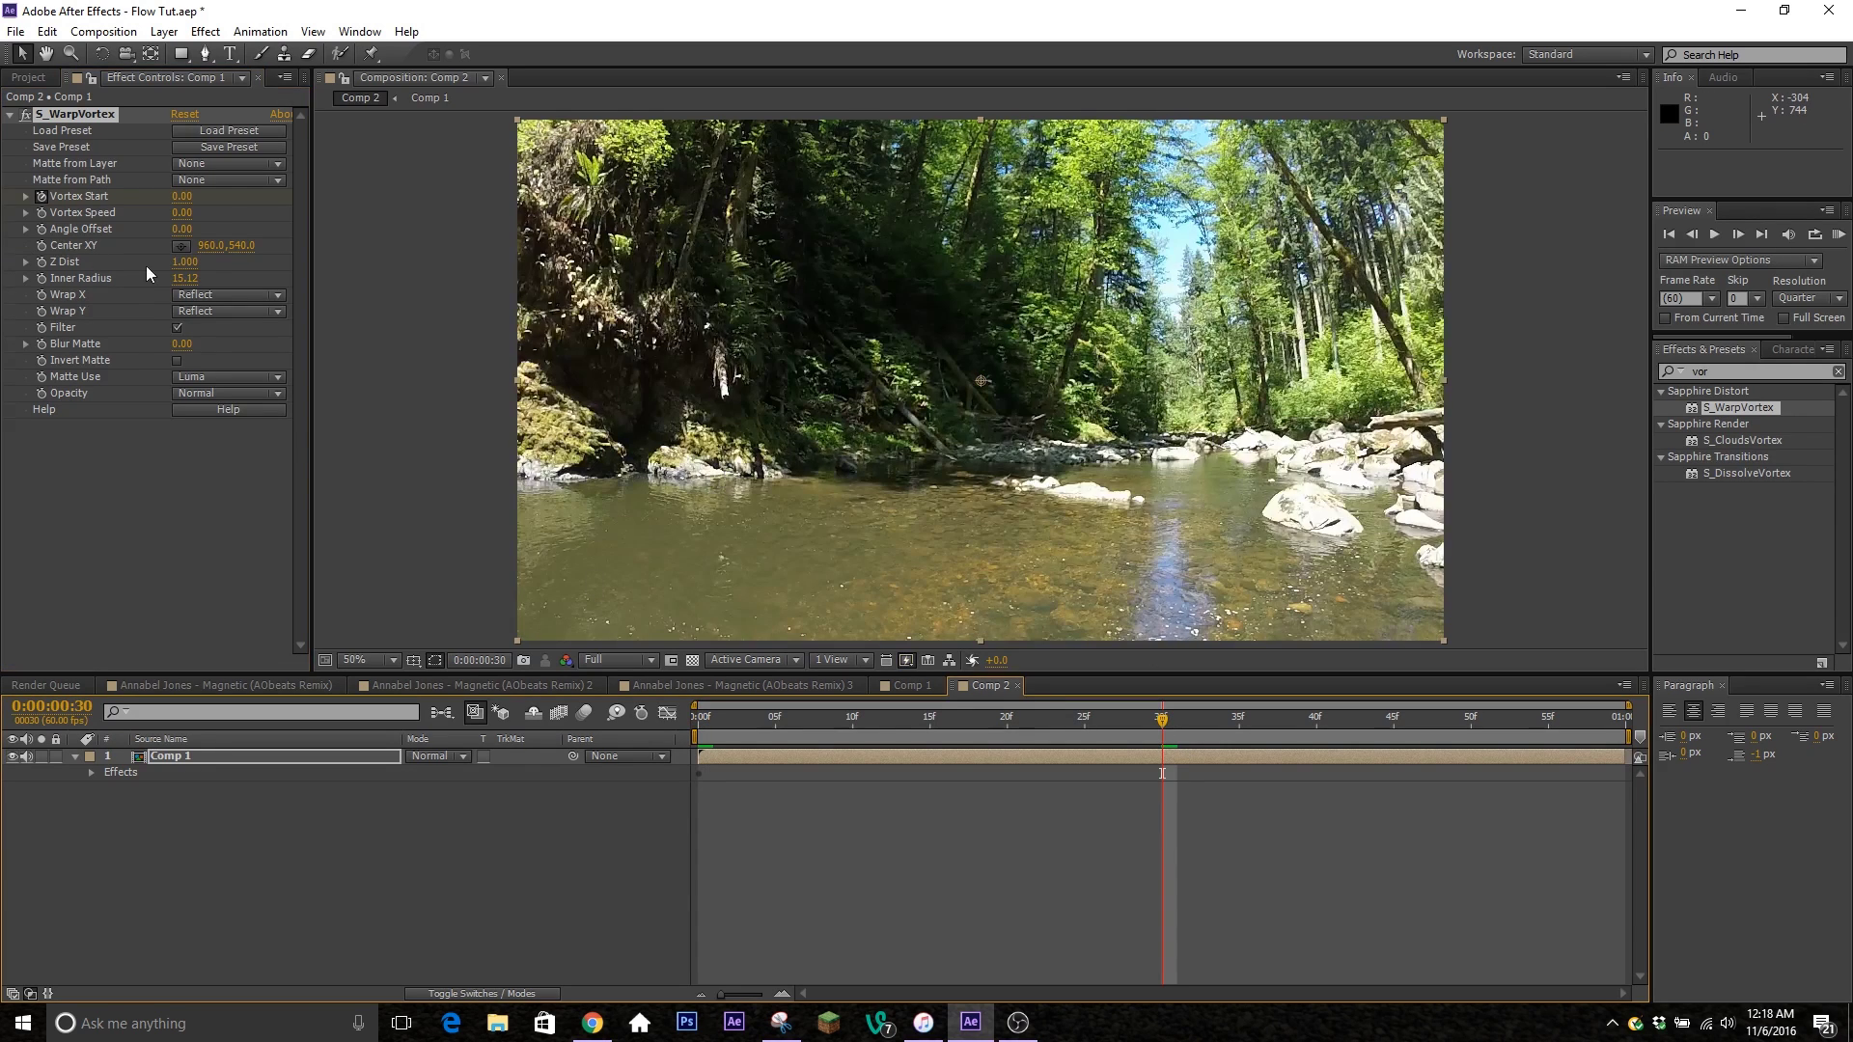
left_click_drag(185, 203, 211, 206)
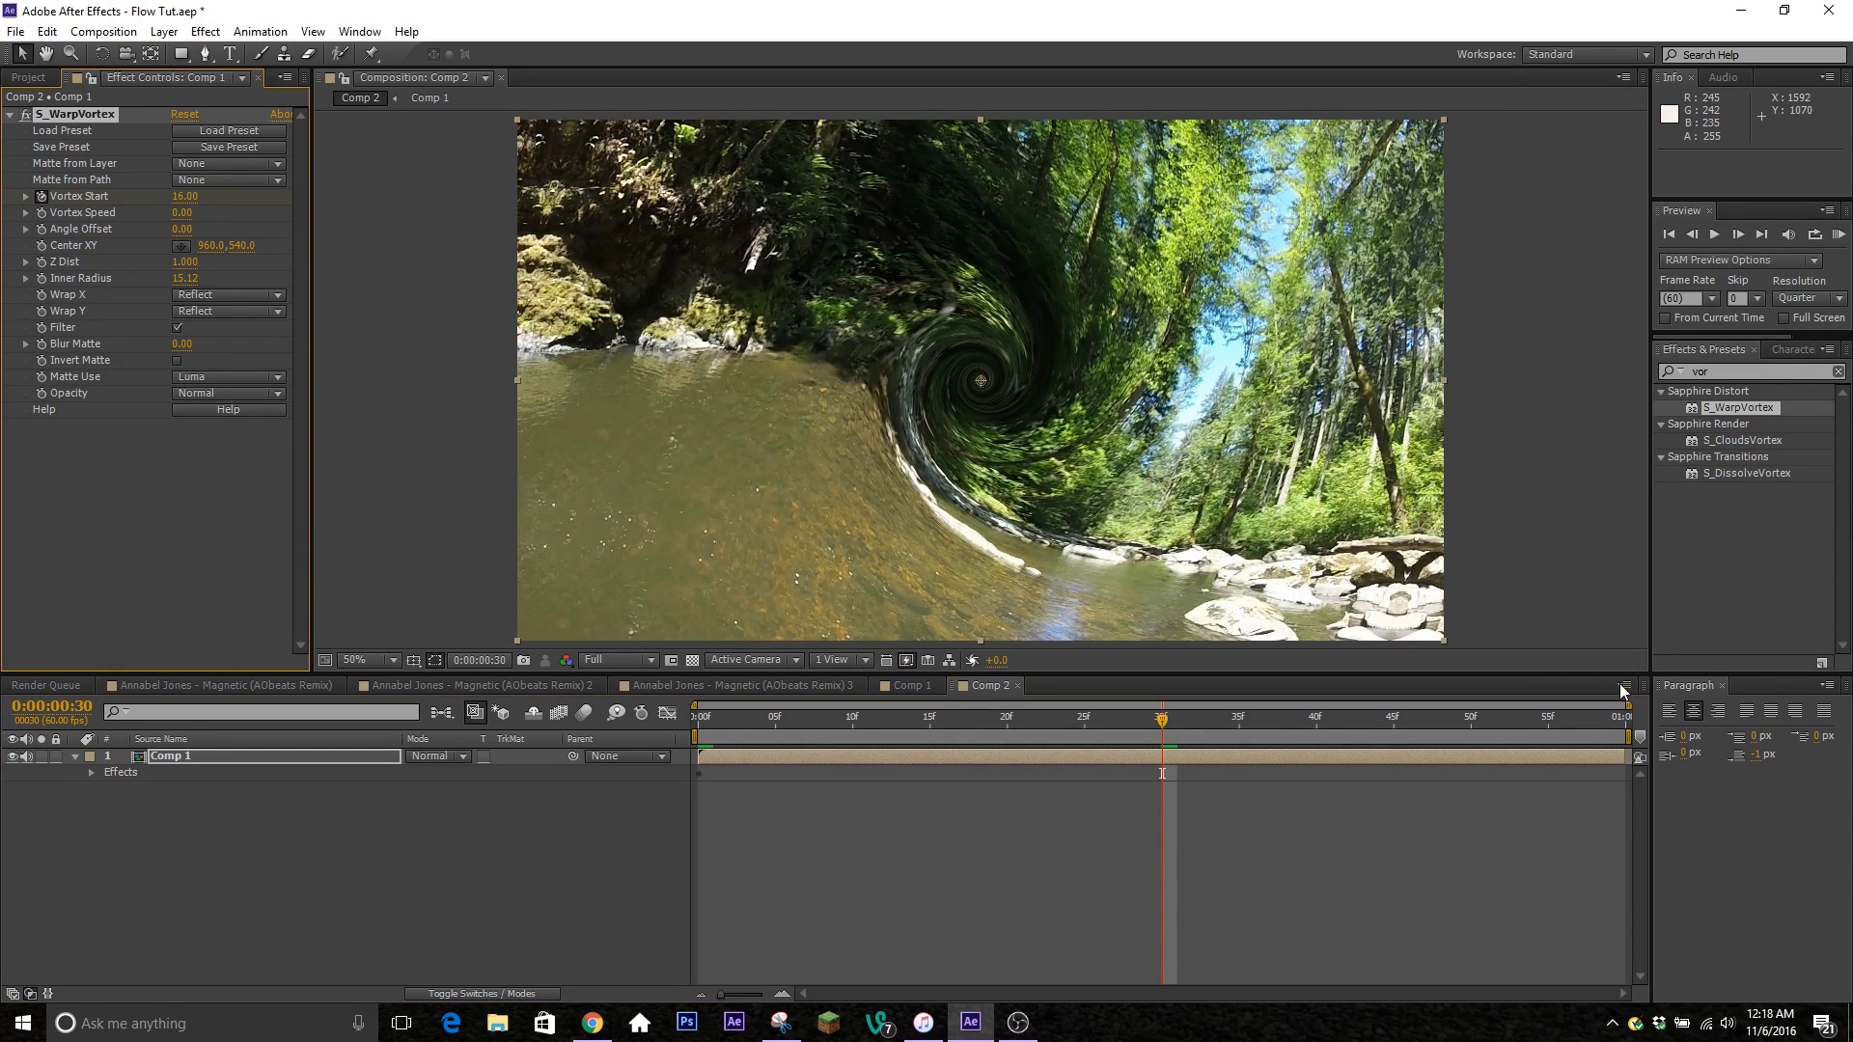
left_click(1631, 726)
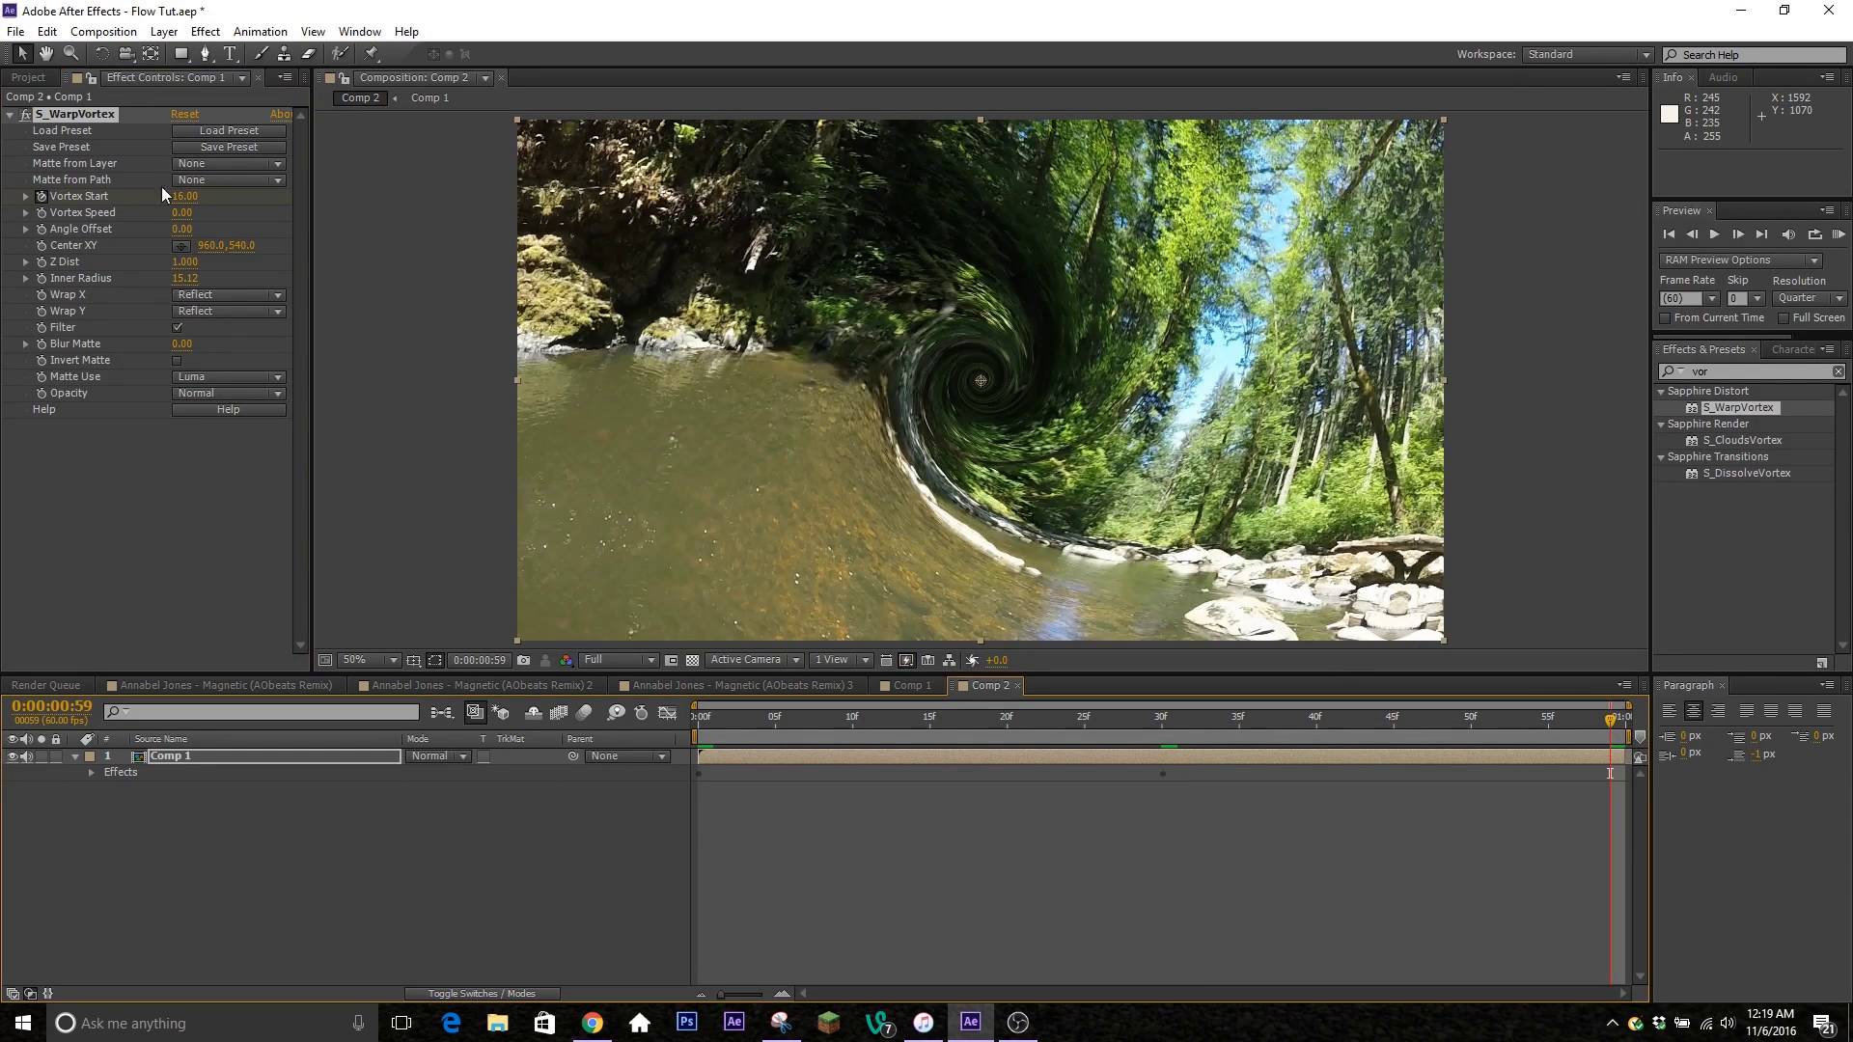
left_click(187, 579)
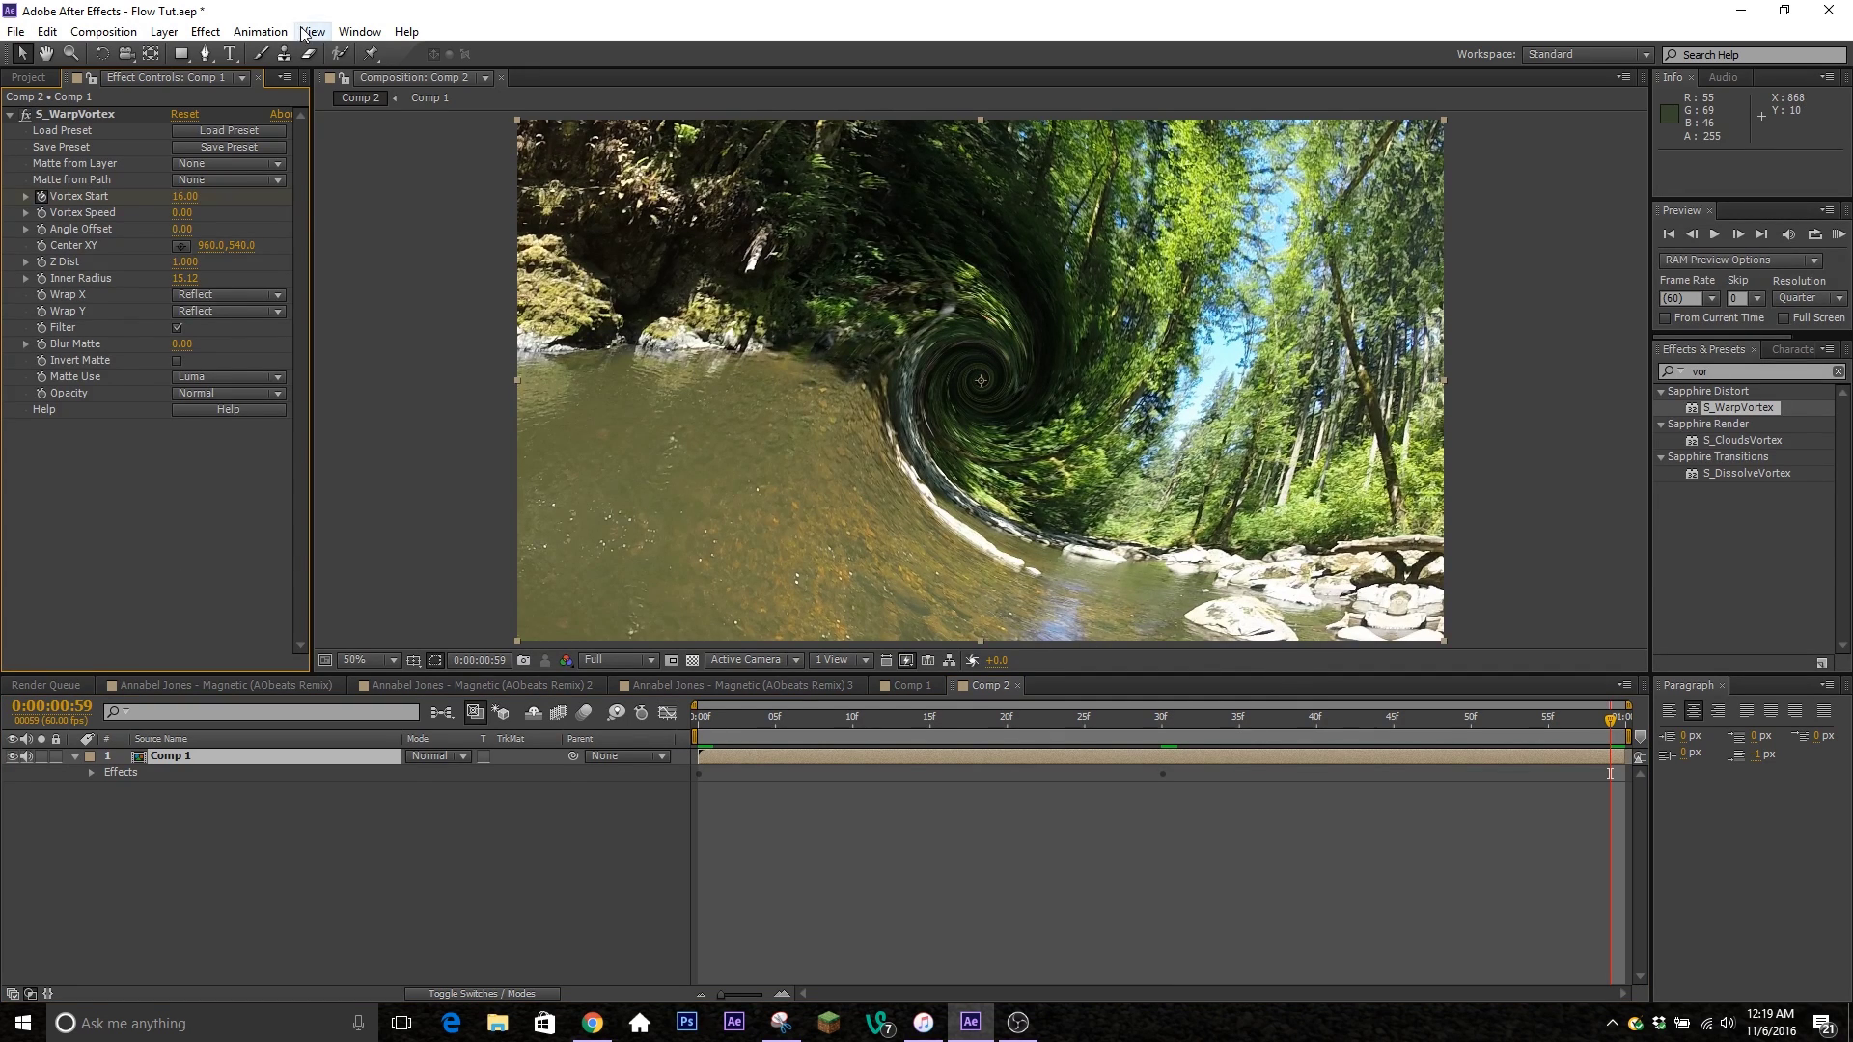
left_click(185, 196)
type("0")
key("Return")
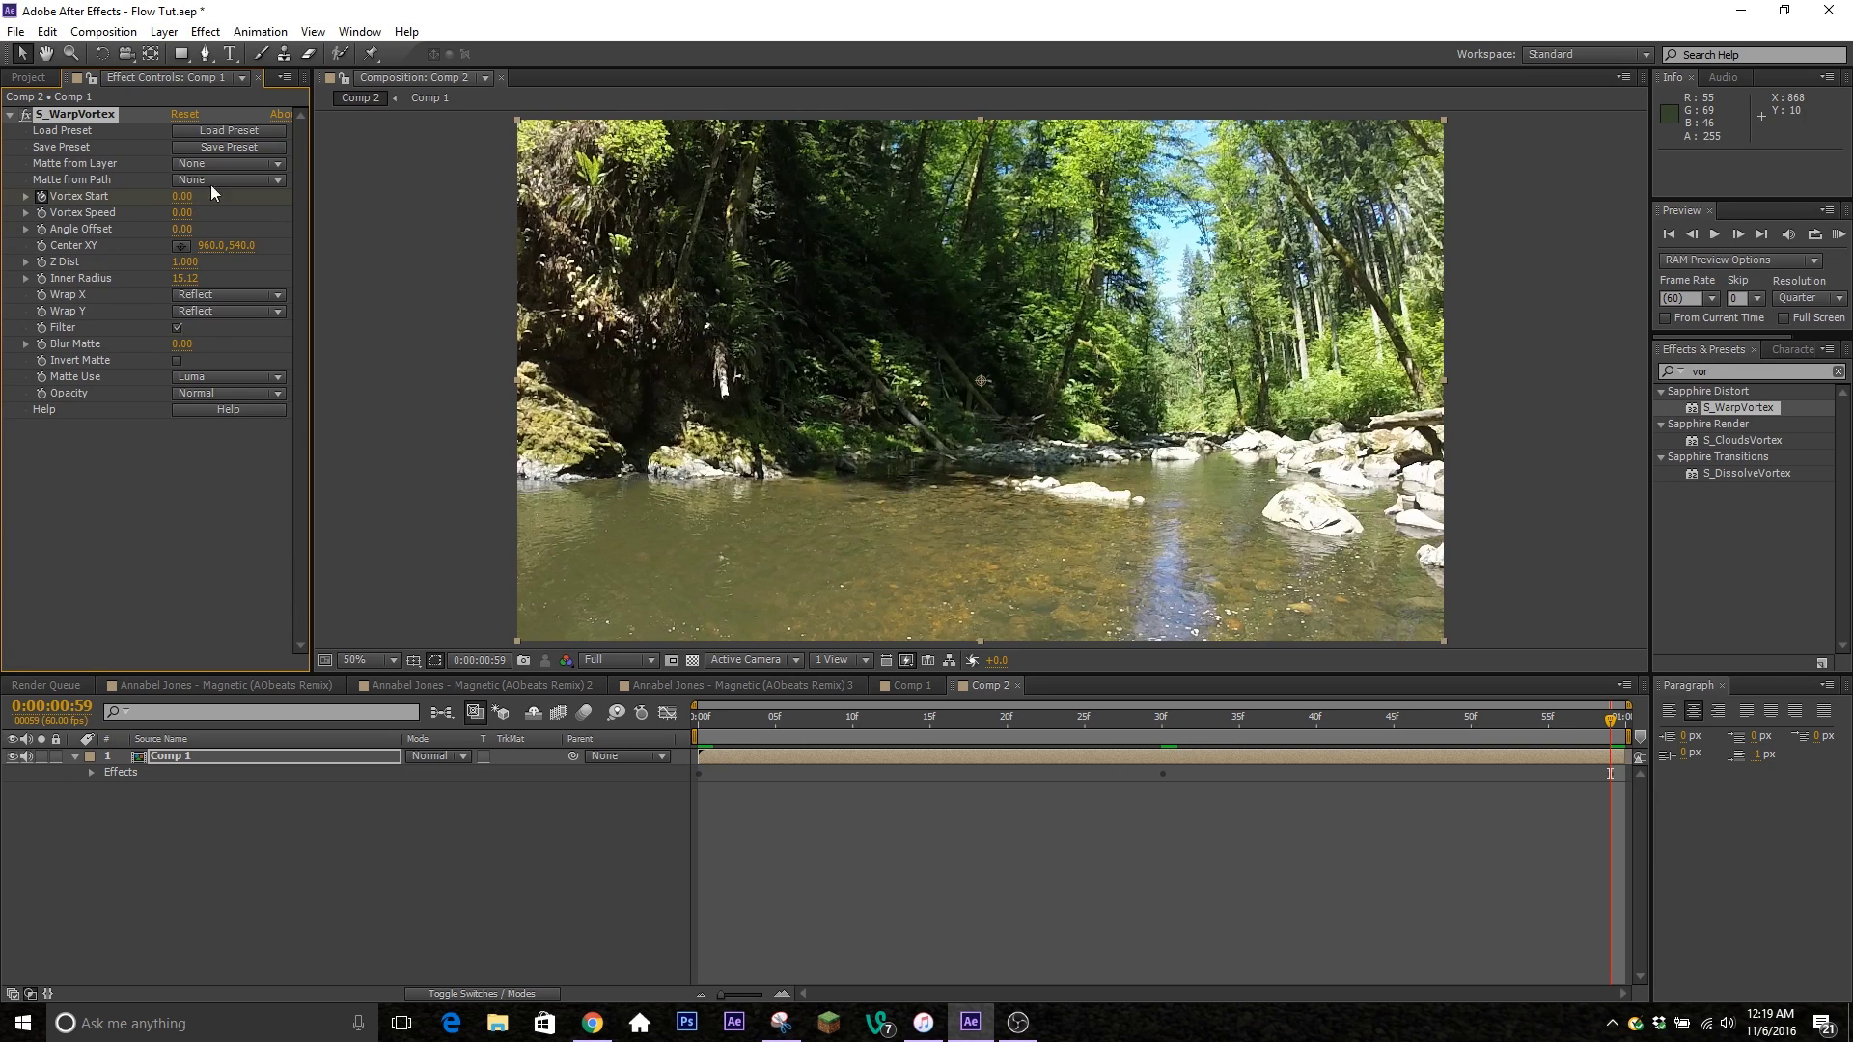
left_click(667, 712)
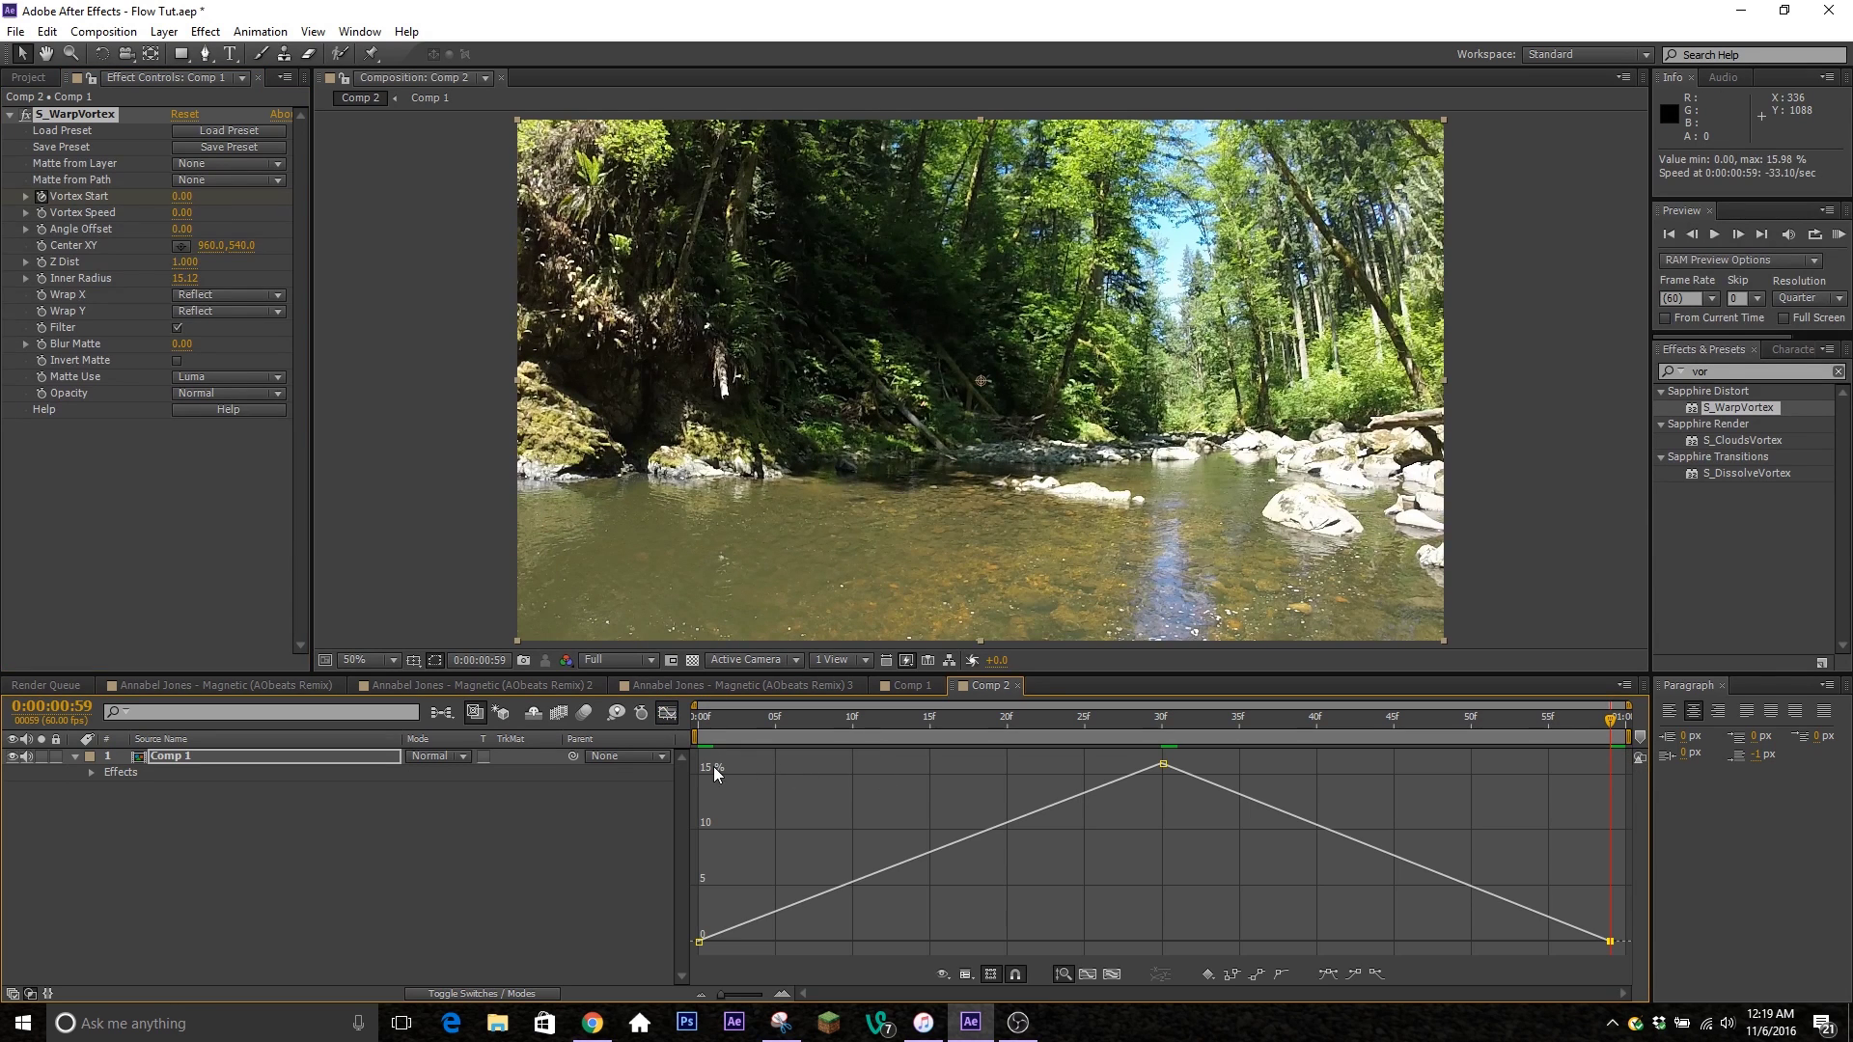
Easy Ease the Vortex Start keyframes, then pull the peak's handles down for a steep rise and fall.
left_click_drag(697, 751, 1497, 912)
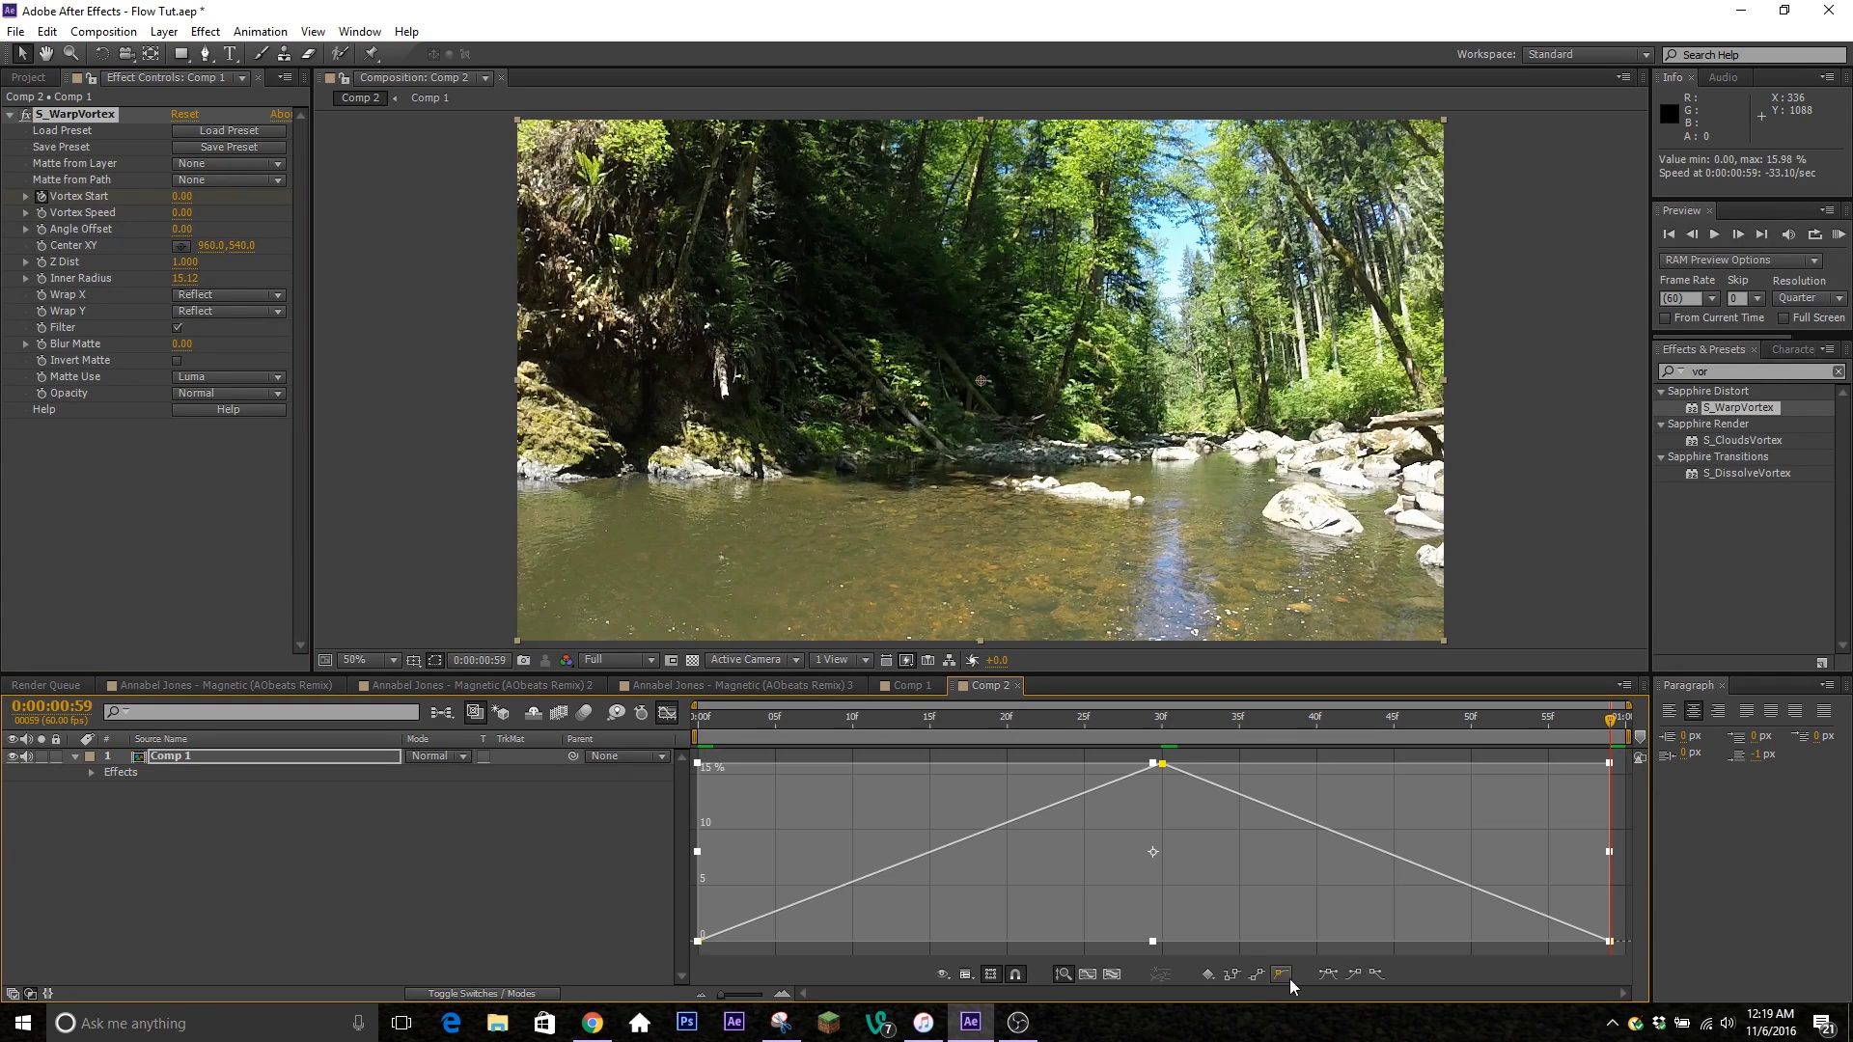
left_click(1329, 974)
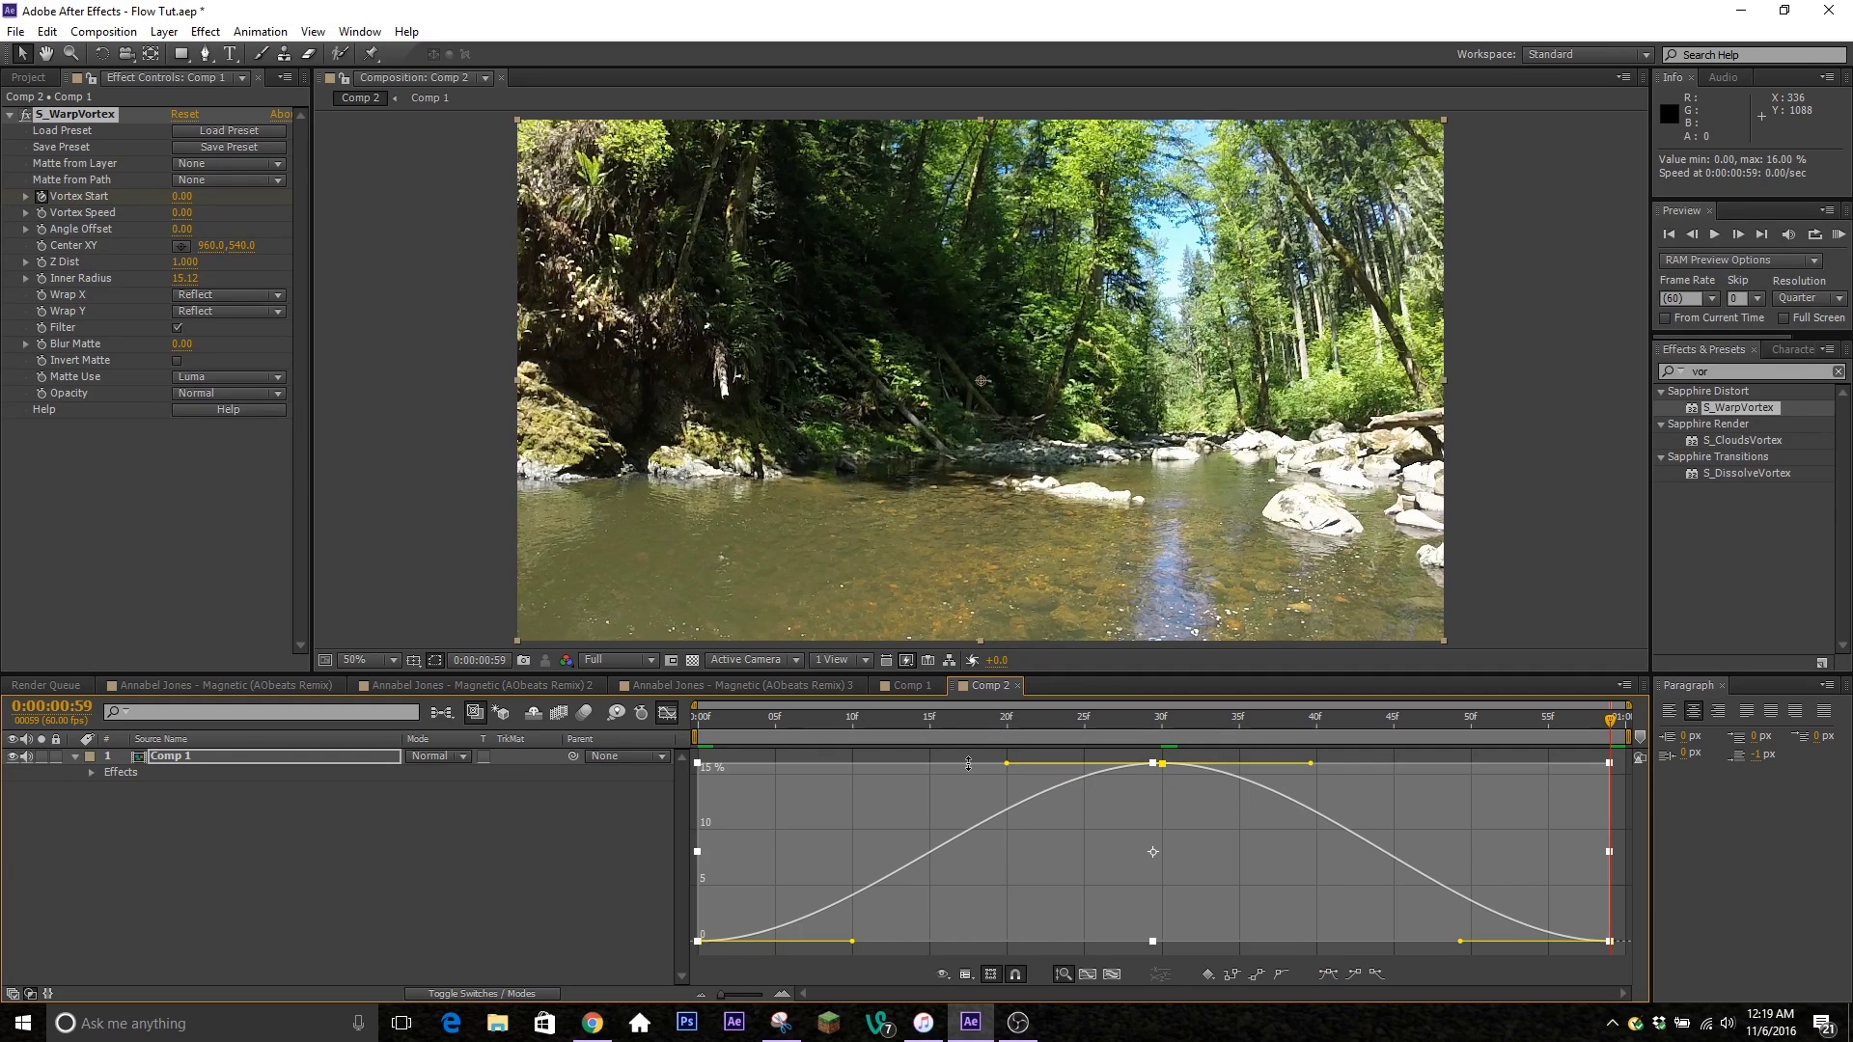
left_click(1144, 772)
double_click(1016, 790)
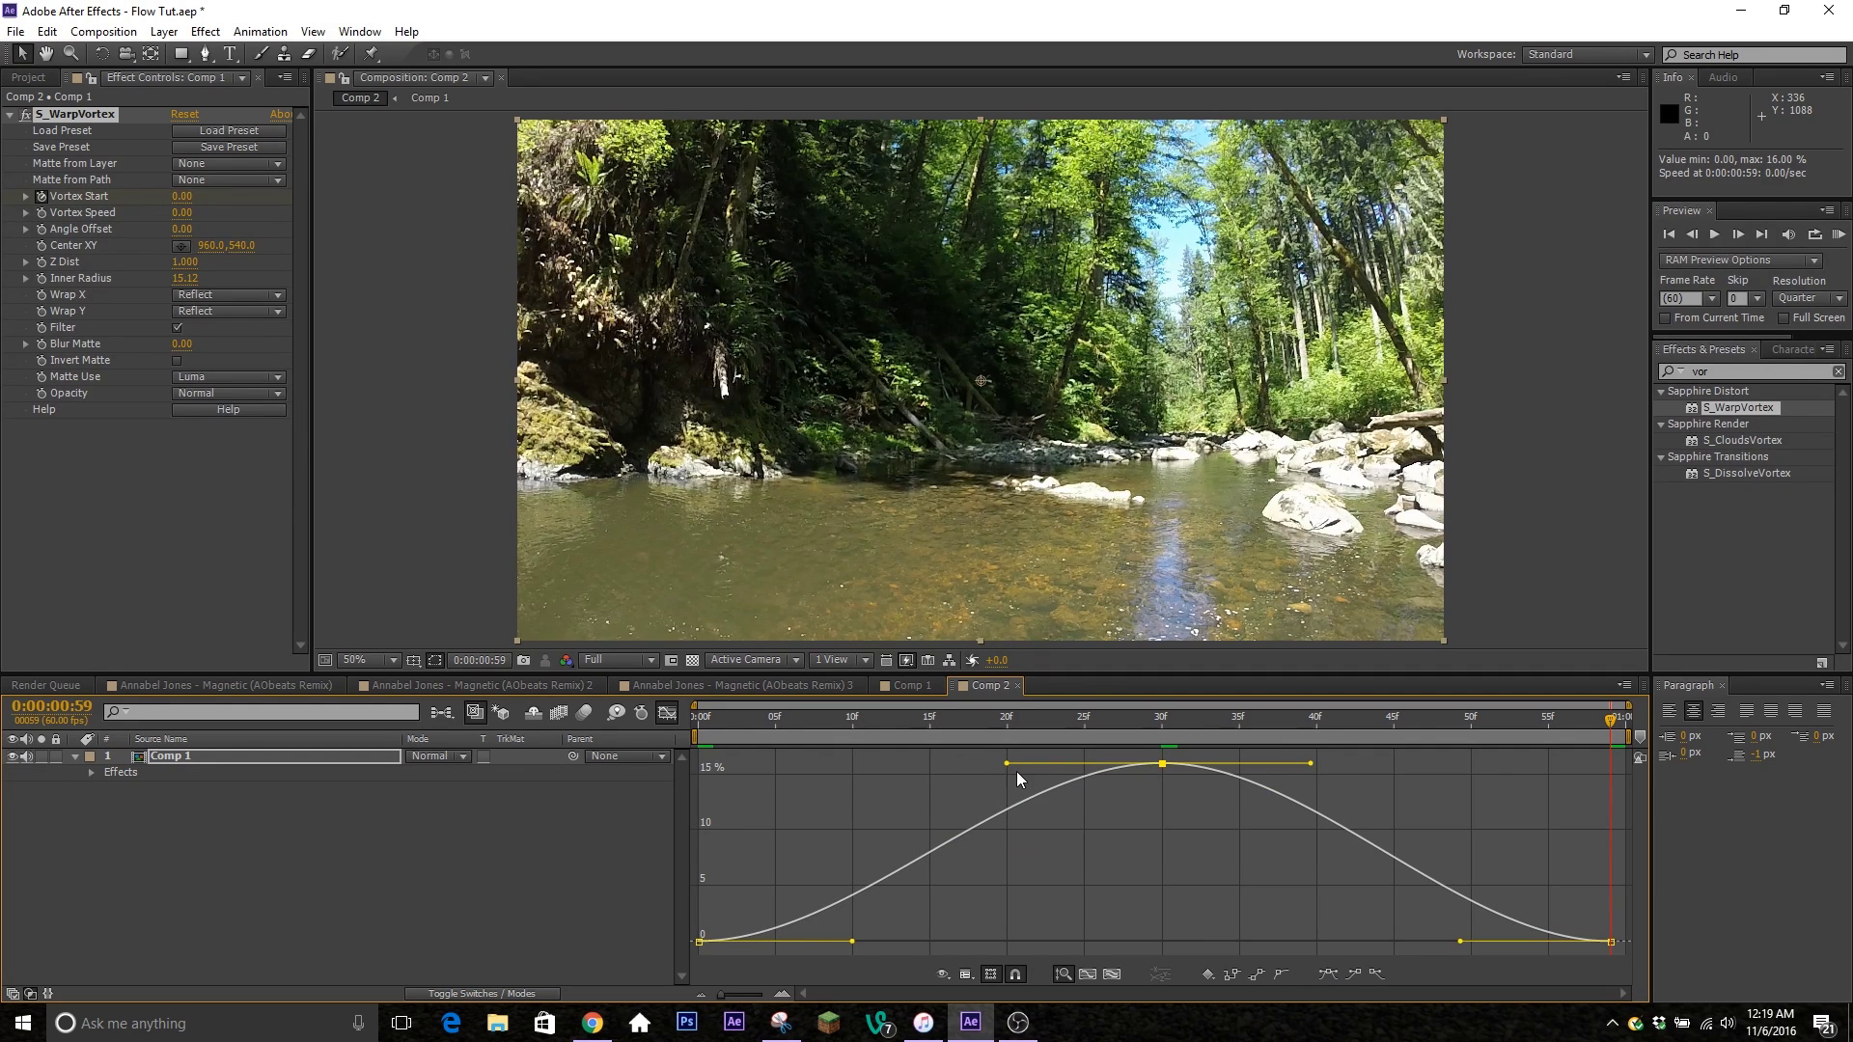
left_click_drag(1006, 767, 1154, 936)
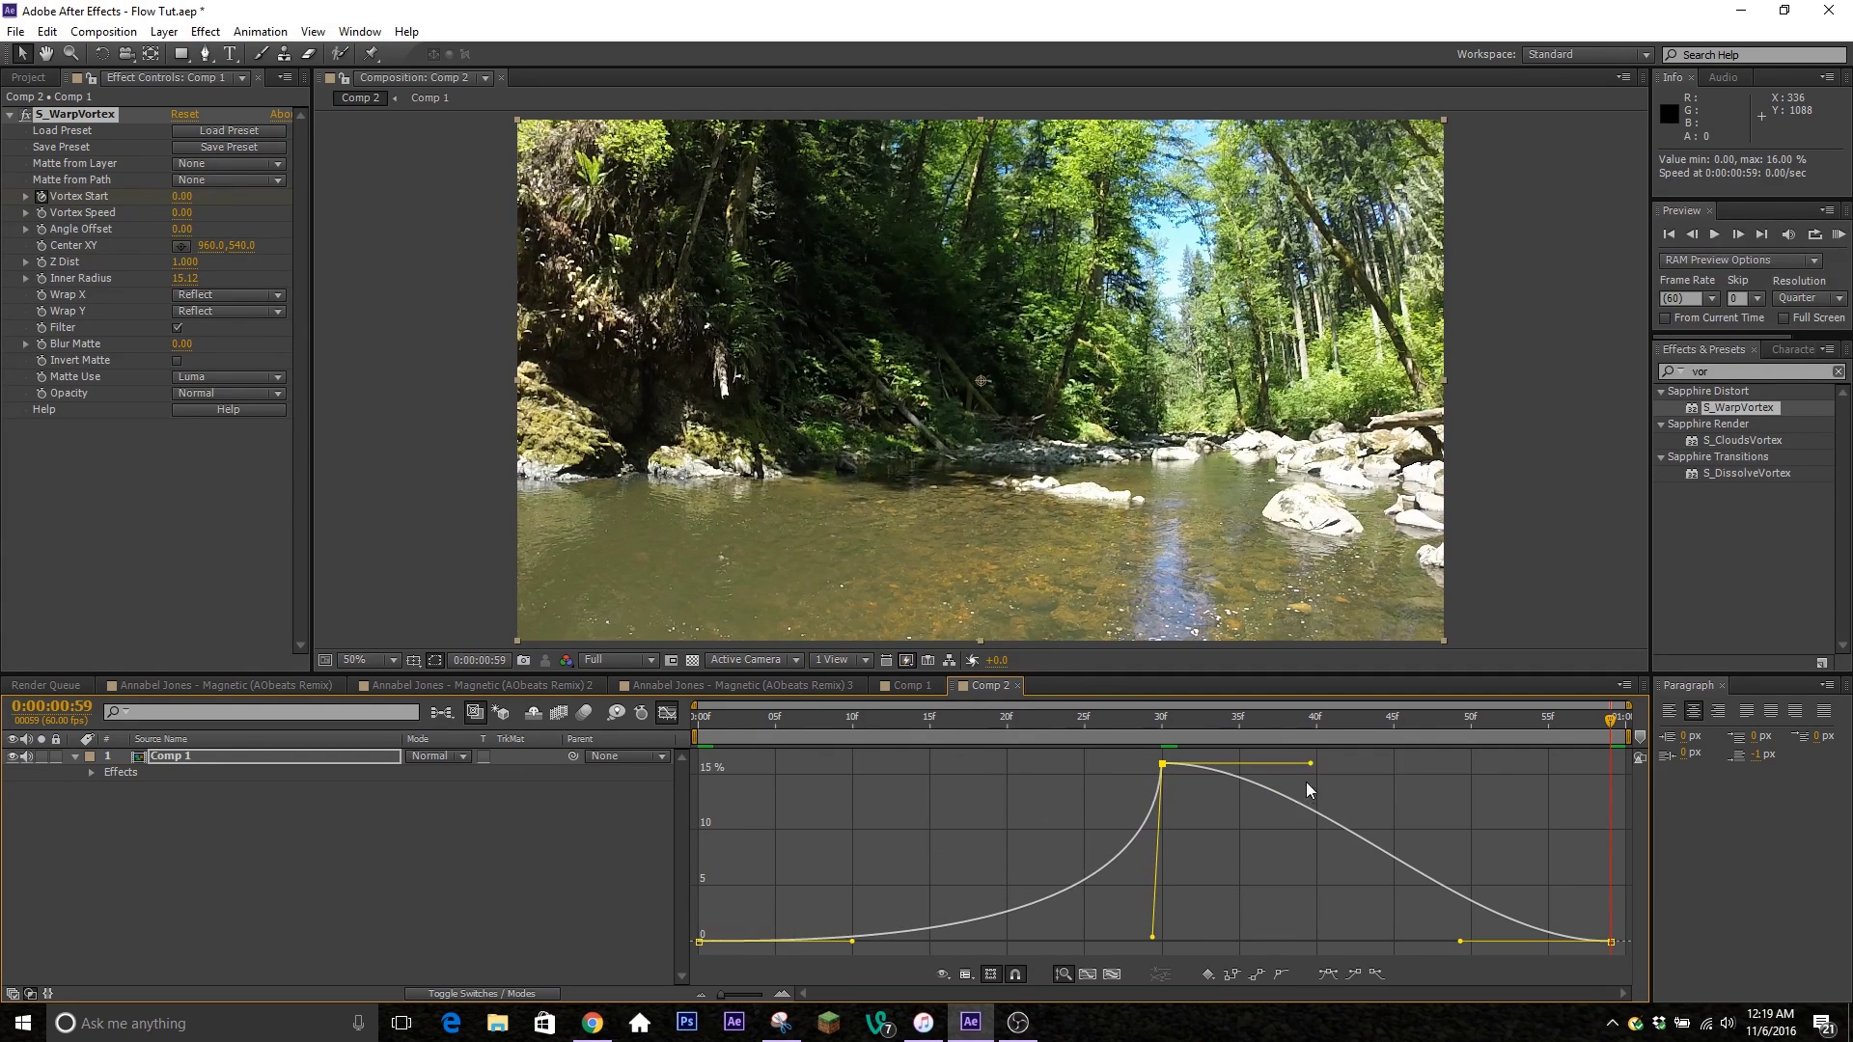
left_click_drag(1313, 767, 1171, 939)
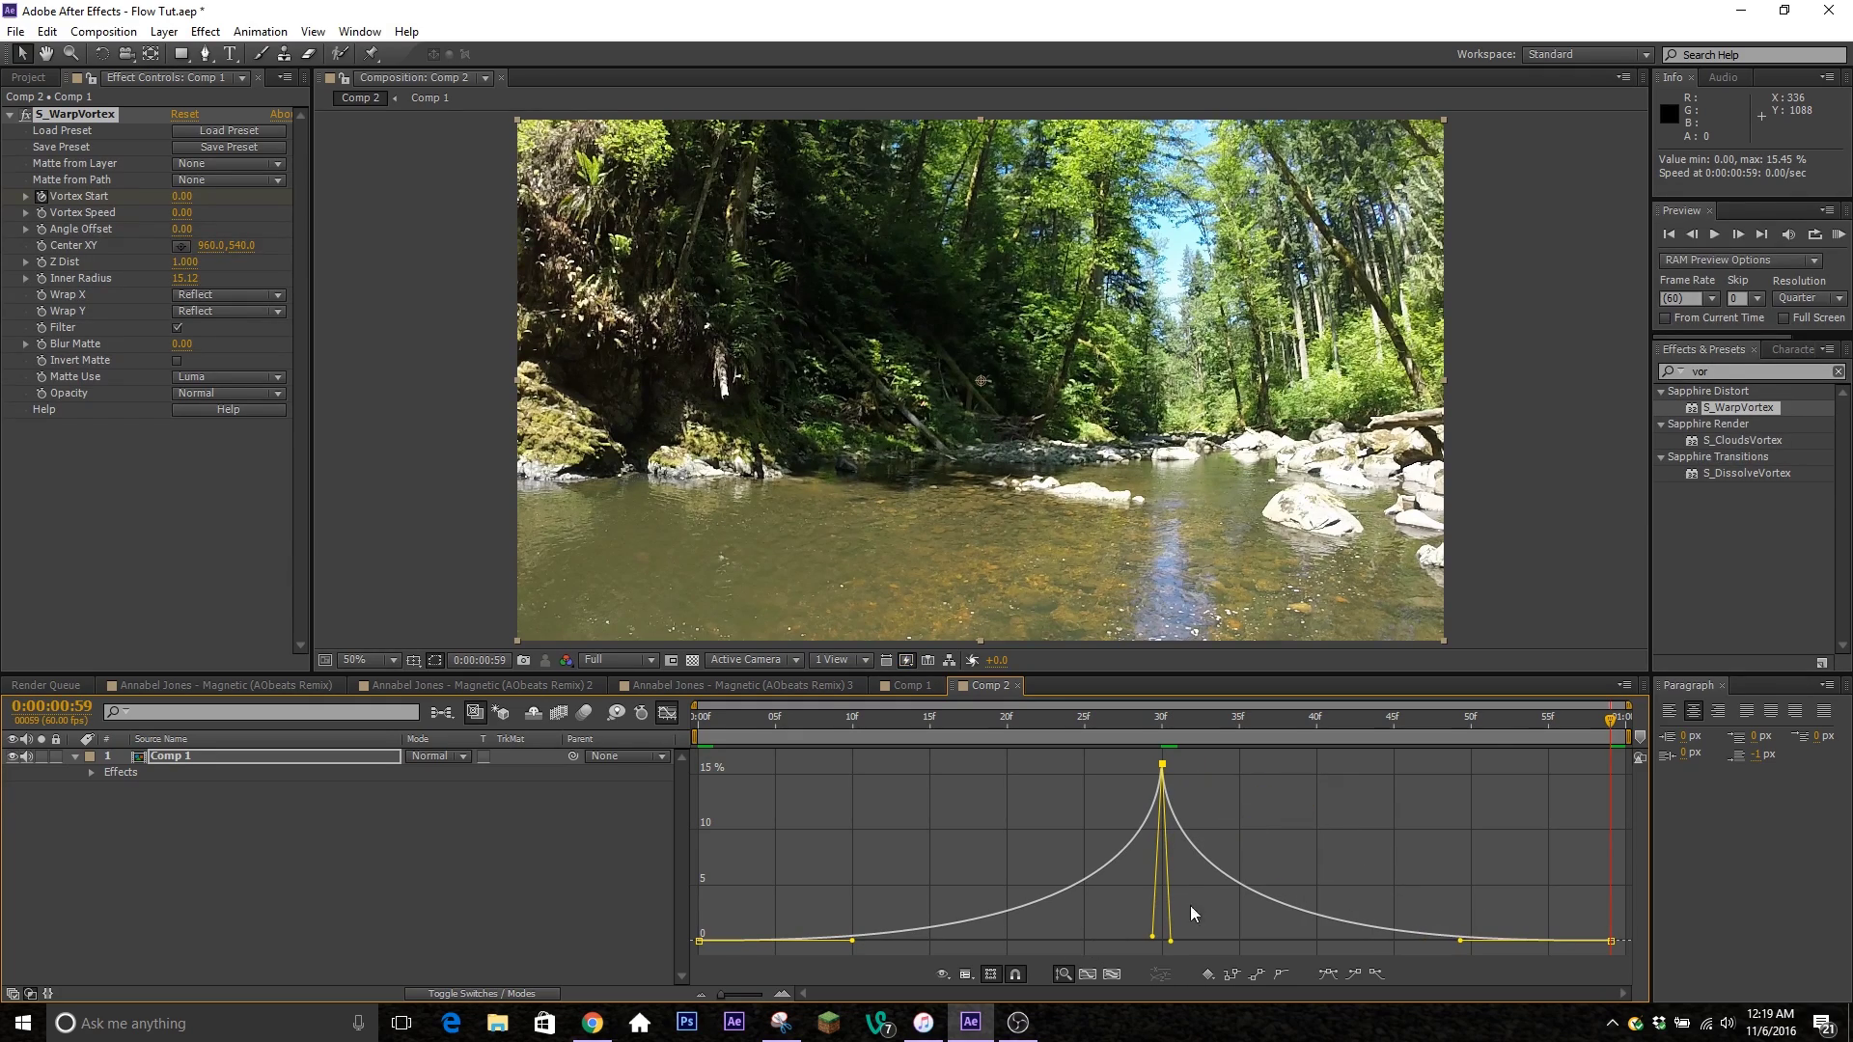
Preview the eased vortex transition in real time.
left_click(1839, 235)
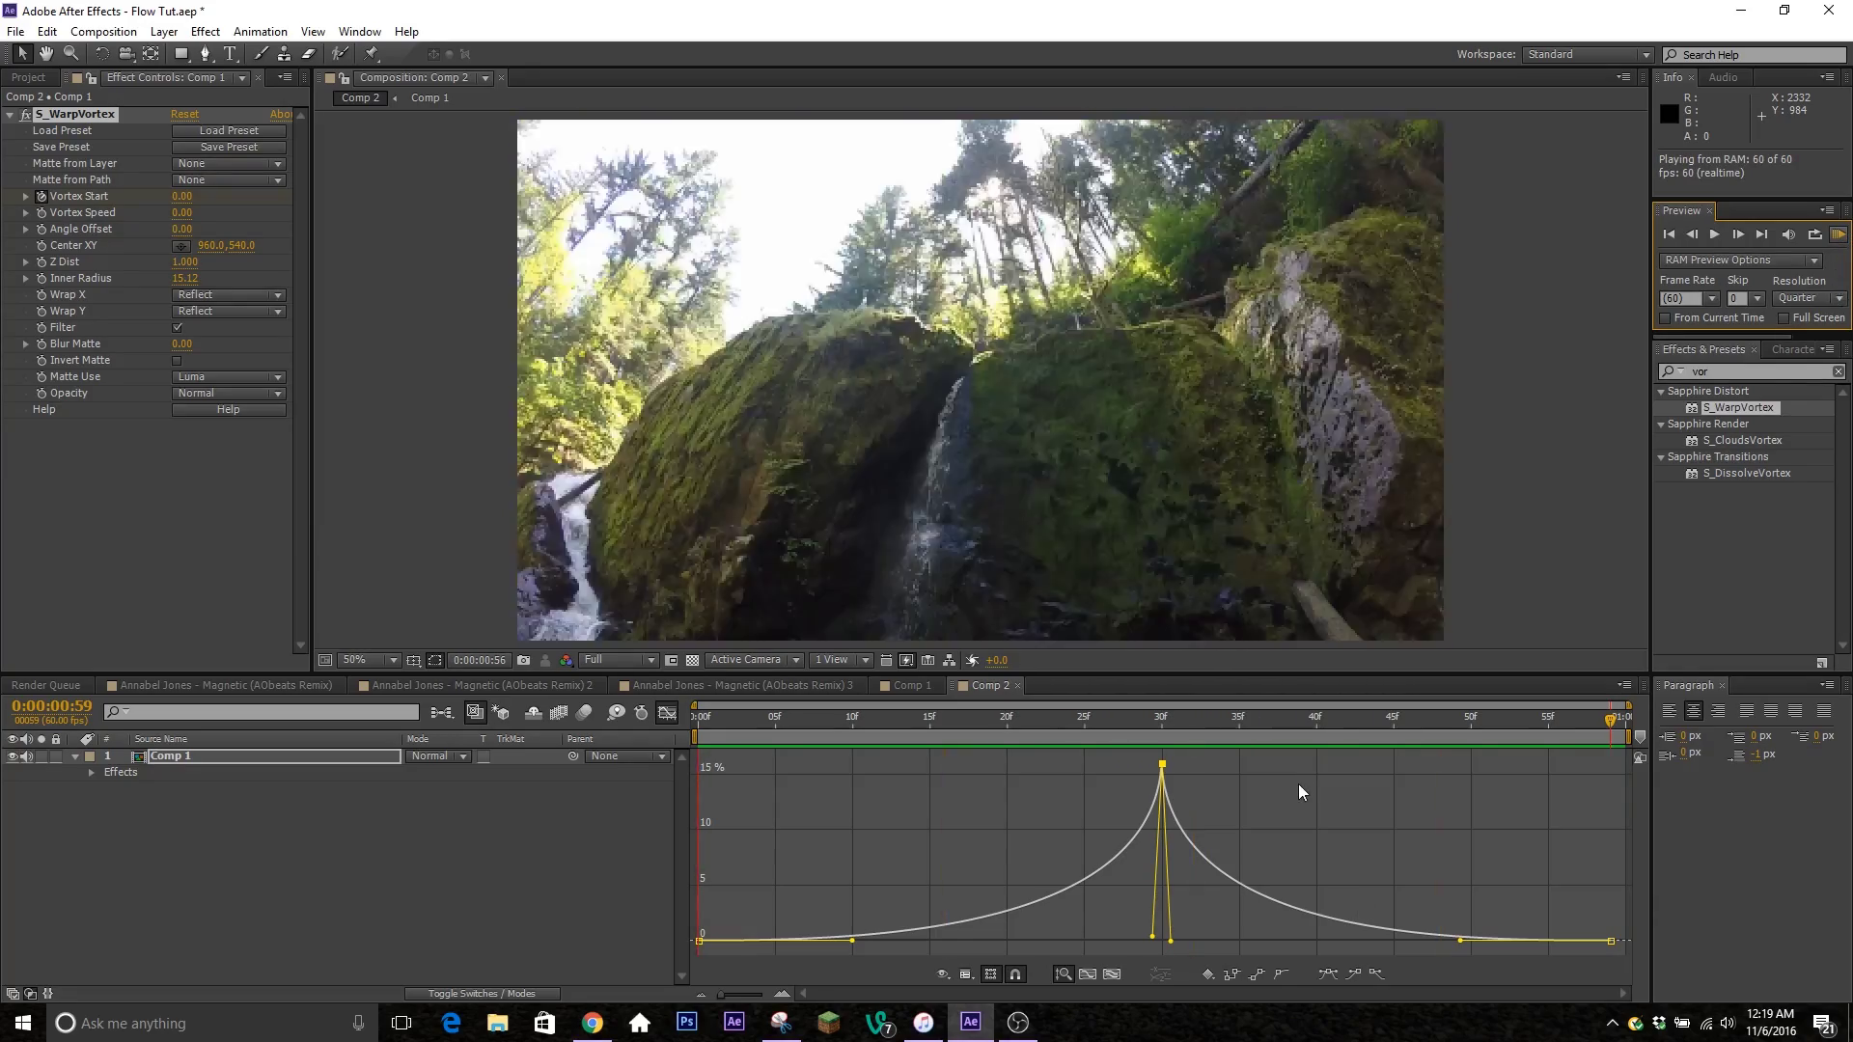
left_click(1299, 783)
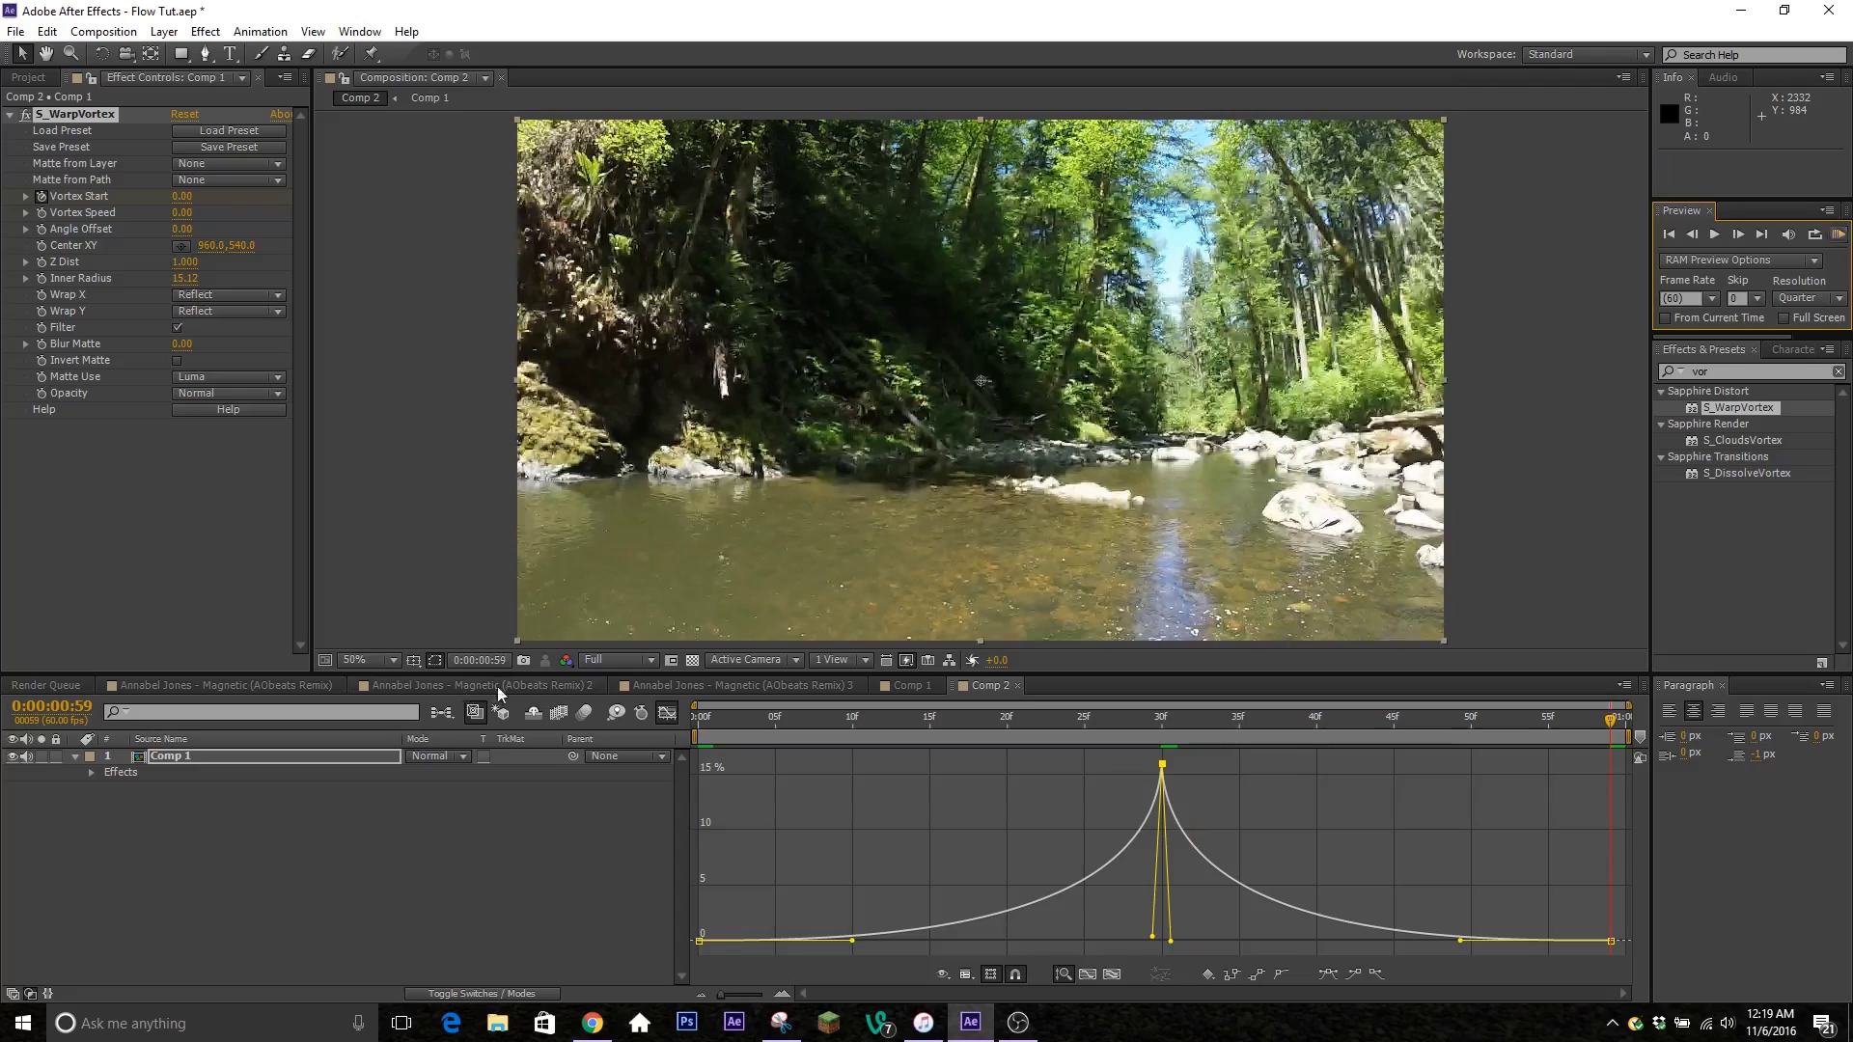
left_click(667, 712)
Move the 16 Vortex Start keyframe from frame 30 to frame 29.
mouse_move(1185, 721)
left_mouse_down()
mouse_move(1145, 736)
mouse_move(1167, 745)
left_mouse_up()
key("u")
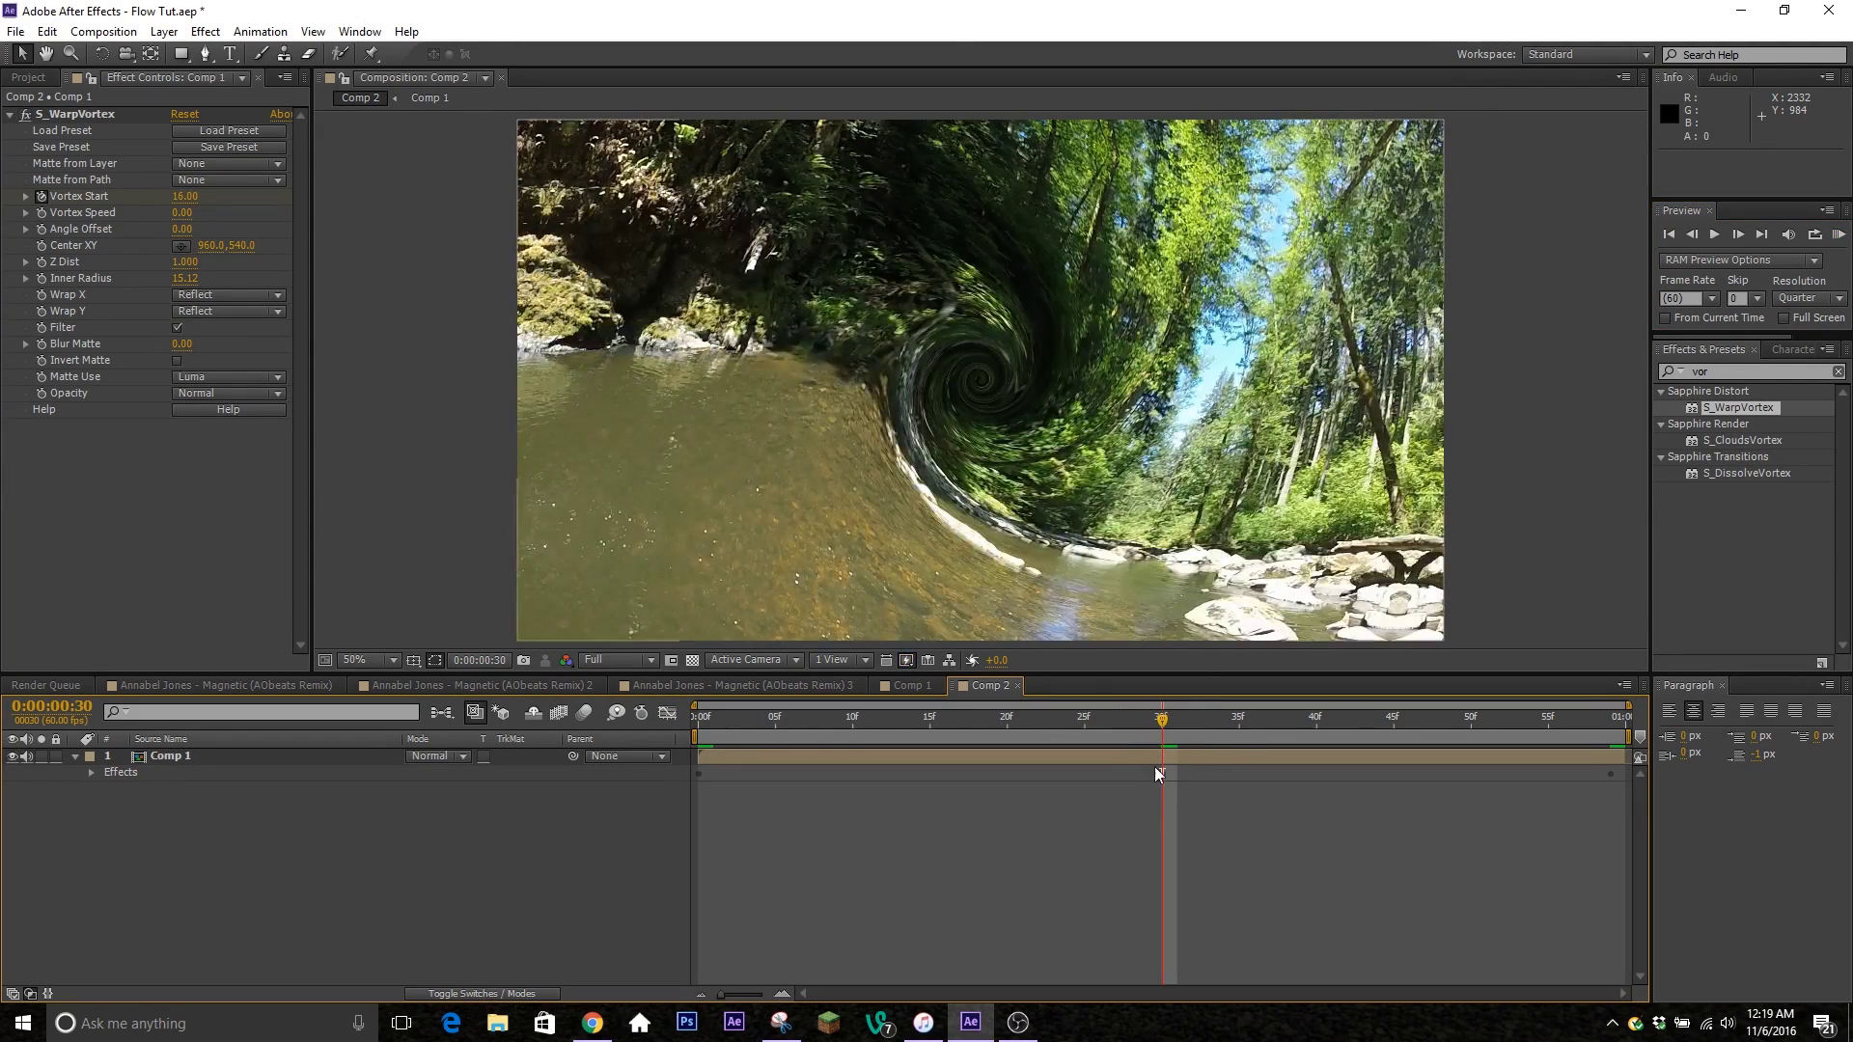
left_click(1171, 755)
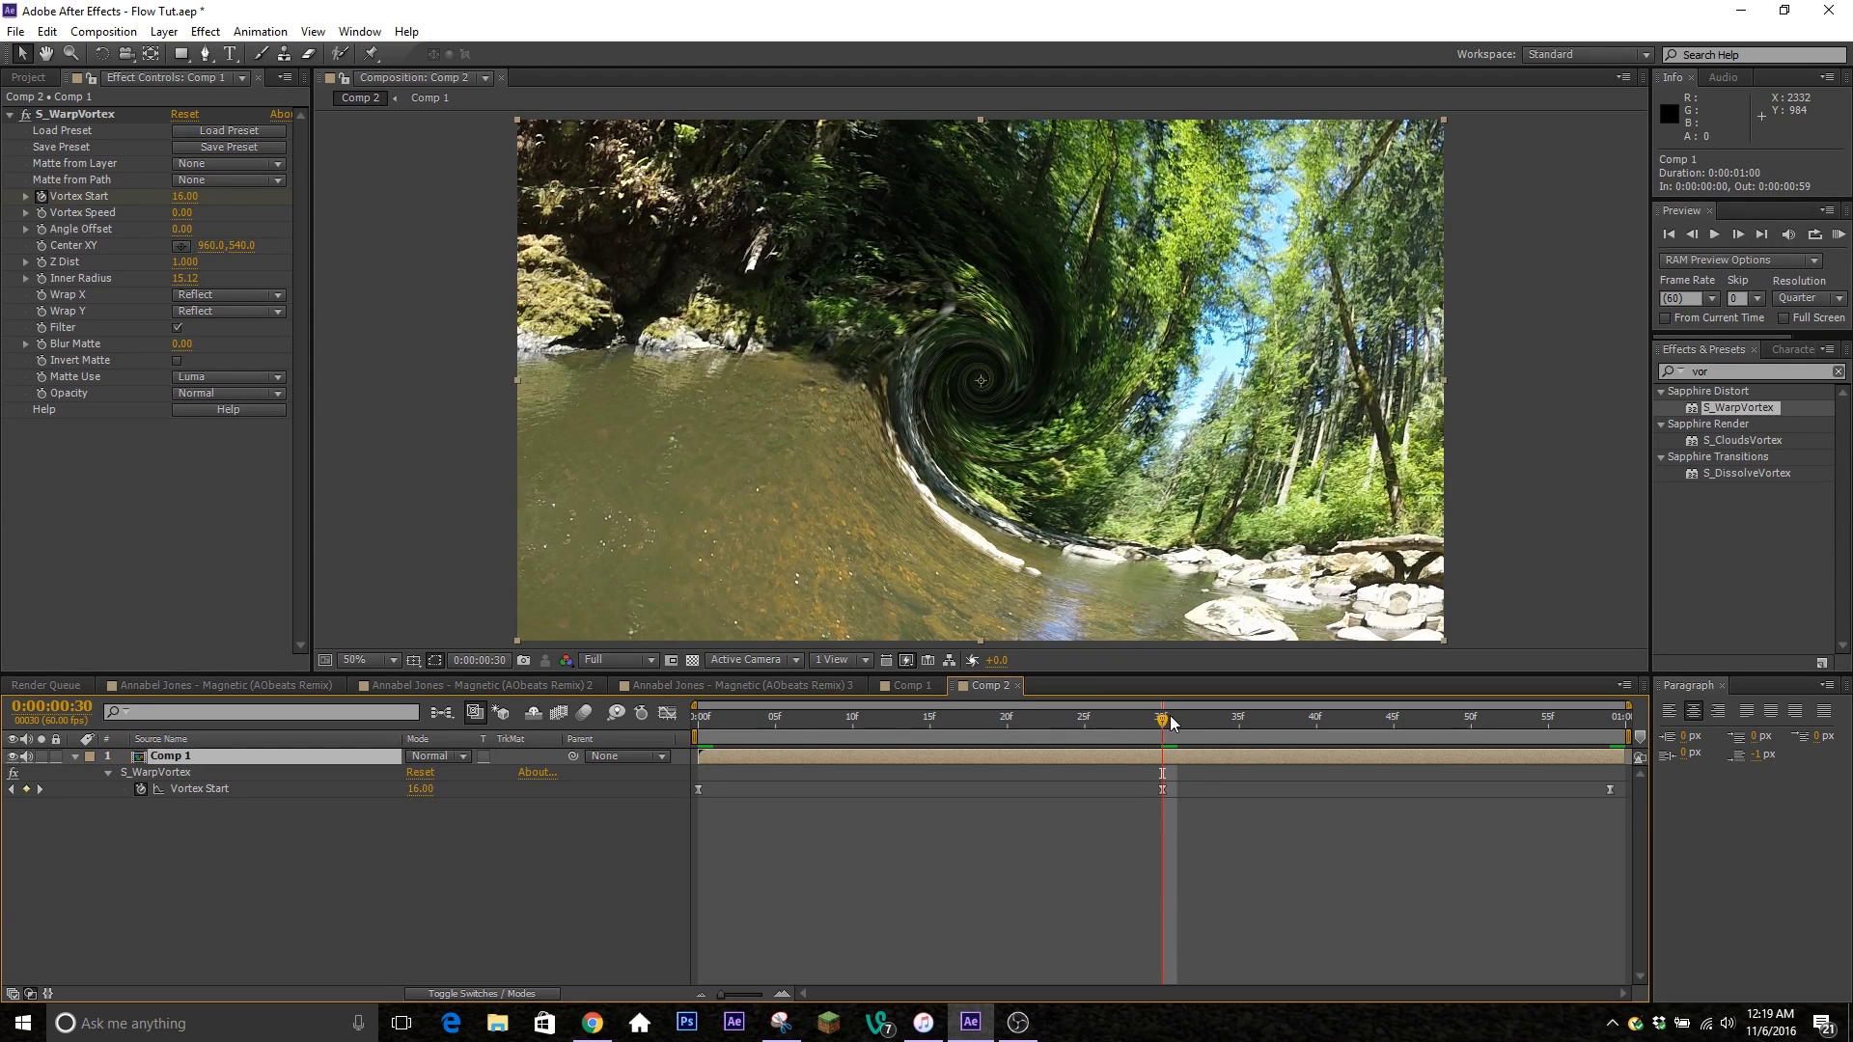
left_click_drag(1170, 715, 1147, 719)
left_click_drag(1162, 789, 1148, 791)
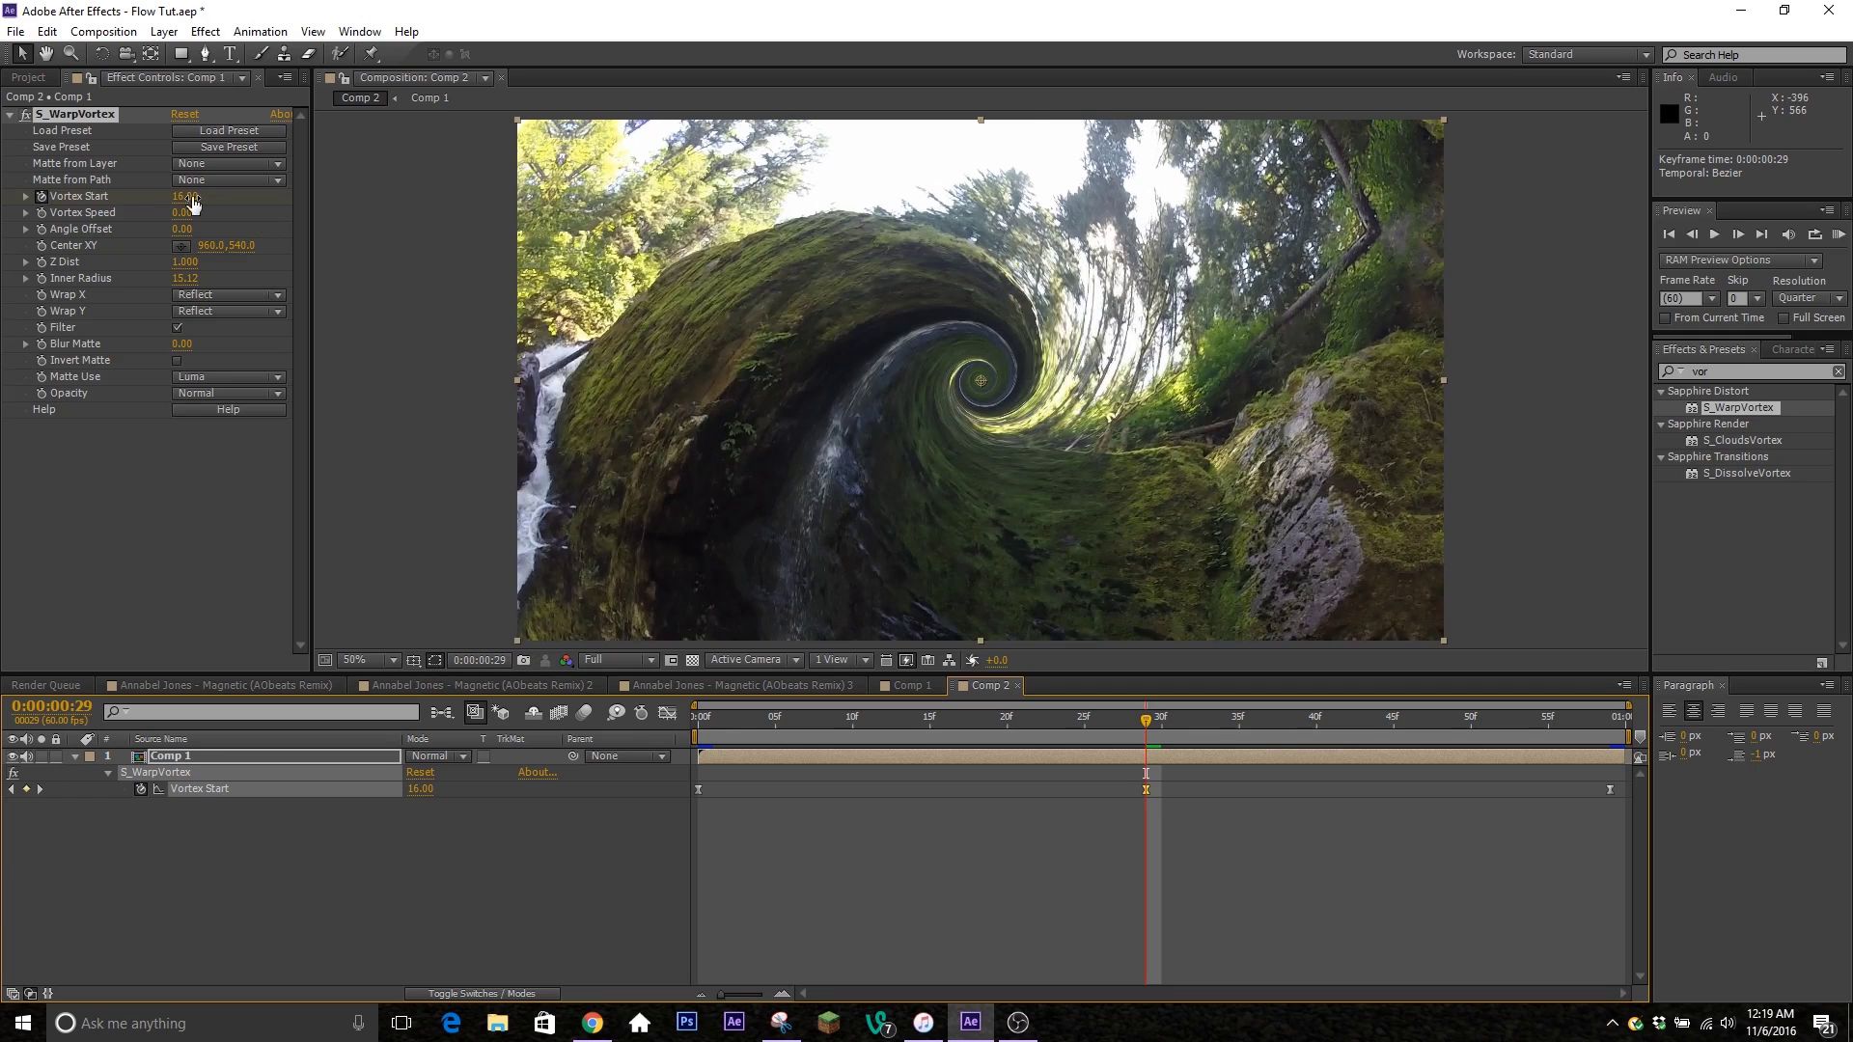
Keyframe Vortex Start at -16 on frame 30 to reverse the swirl.
left_click(1162, 720)
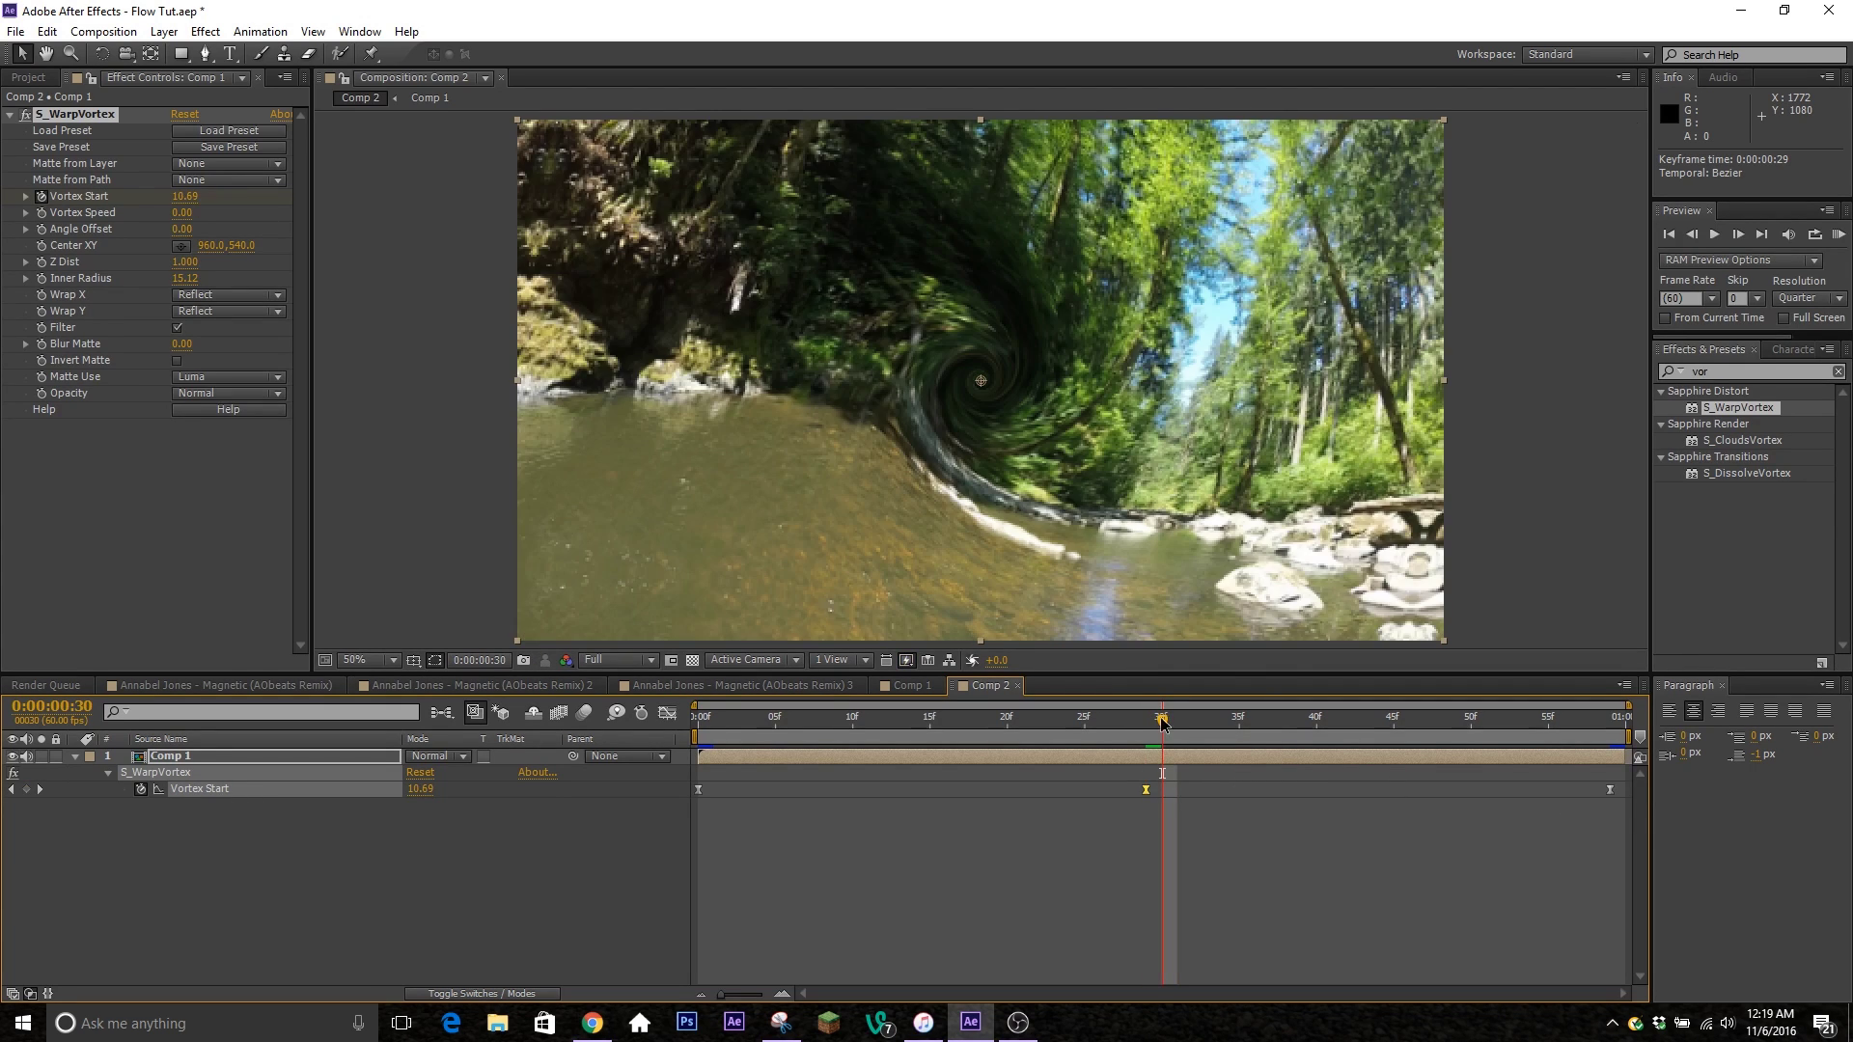
left_click(183, 196)
type("-")
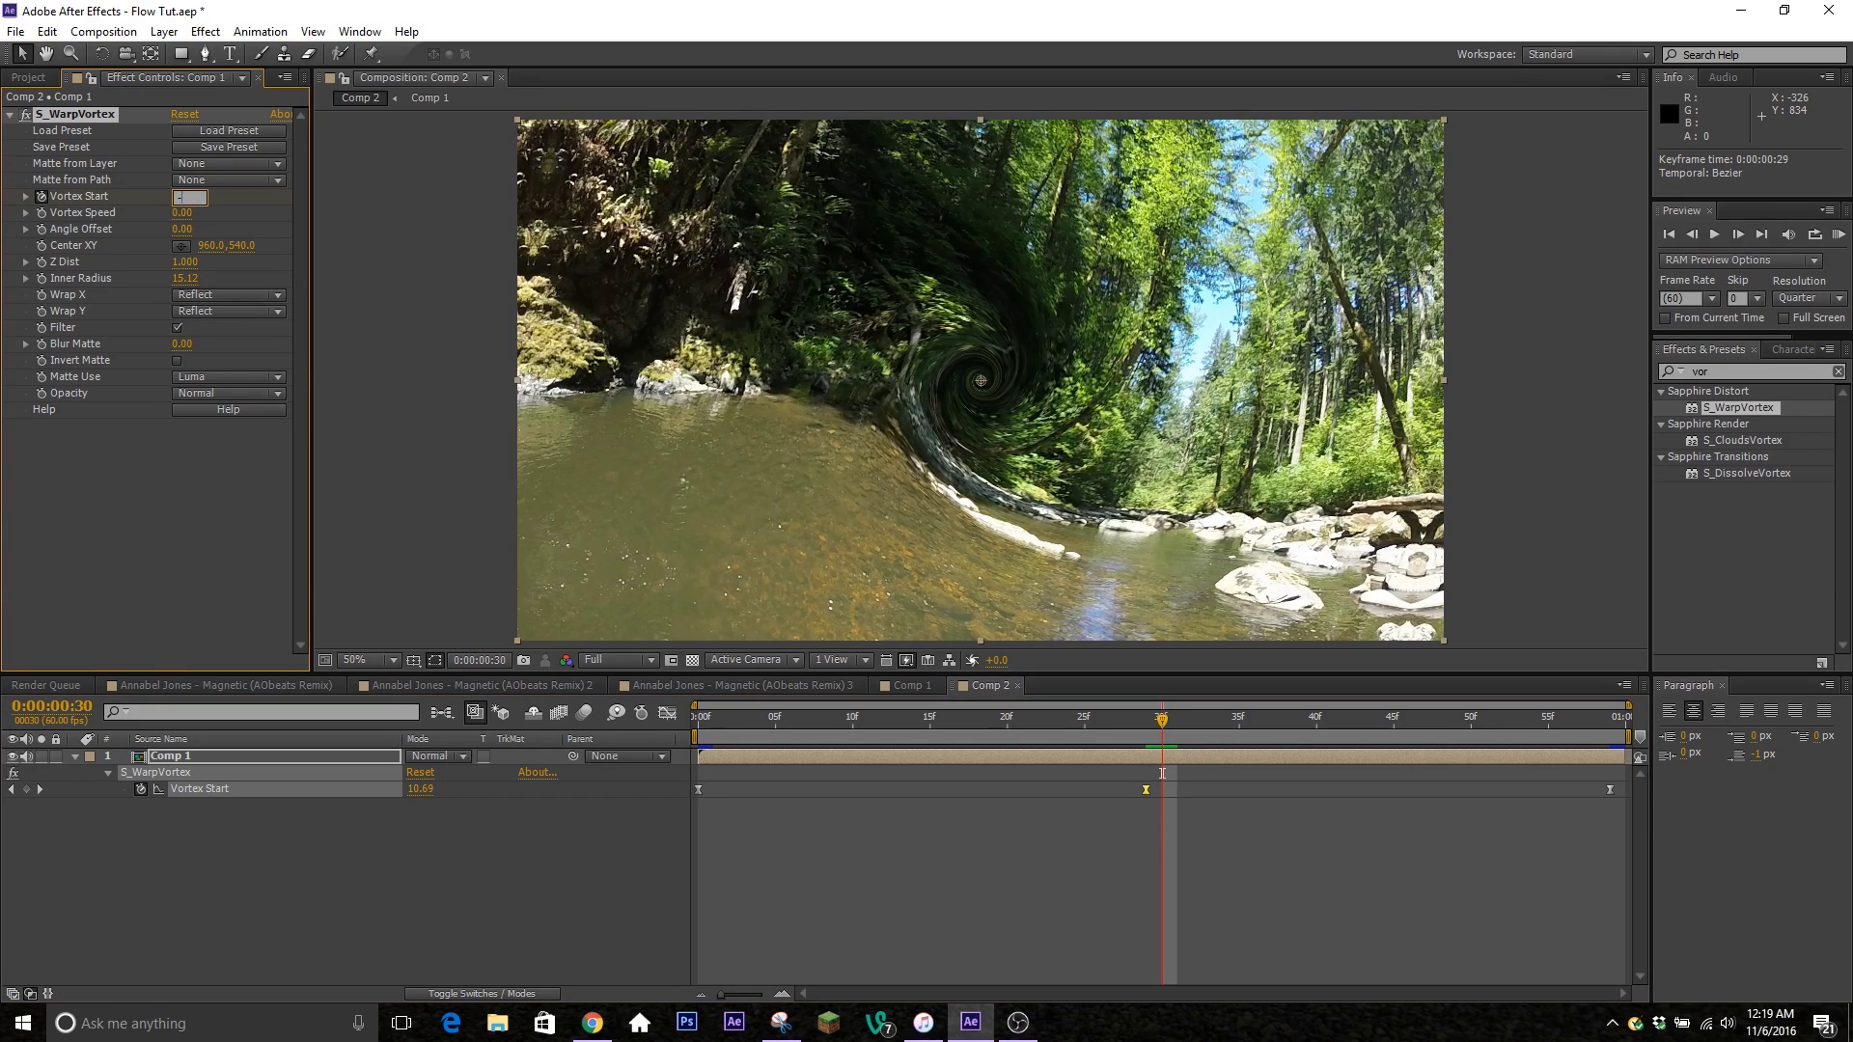
type("16")
key("Return")
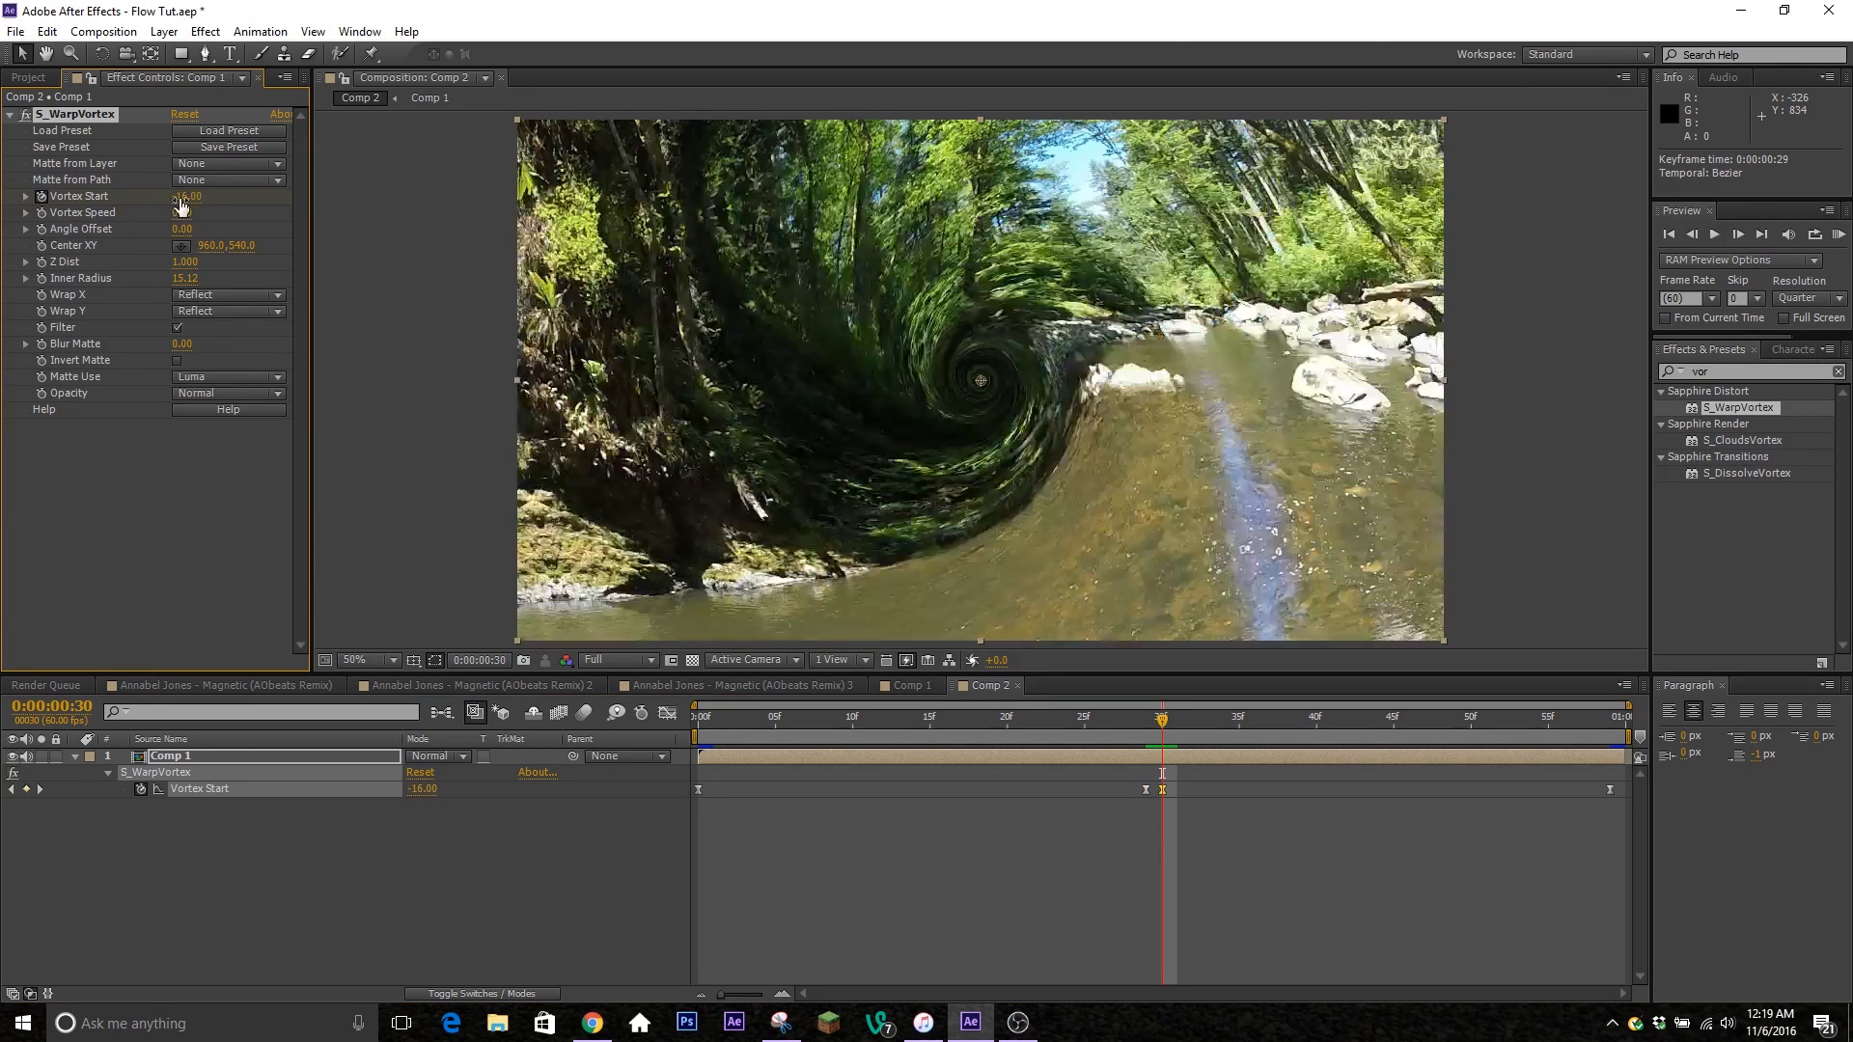
left_click(667, 715)
Reshape the Bezier handles so the swirl eases out from -16 and into the peak.
left_click_drag(1226, 942, 1117, 821)
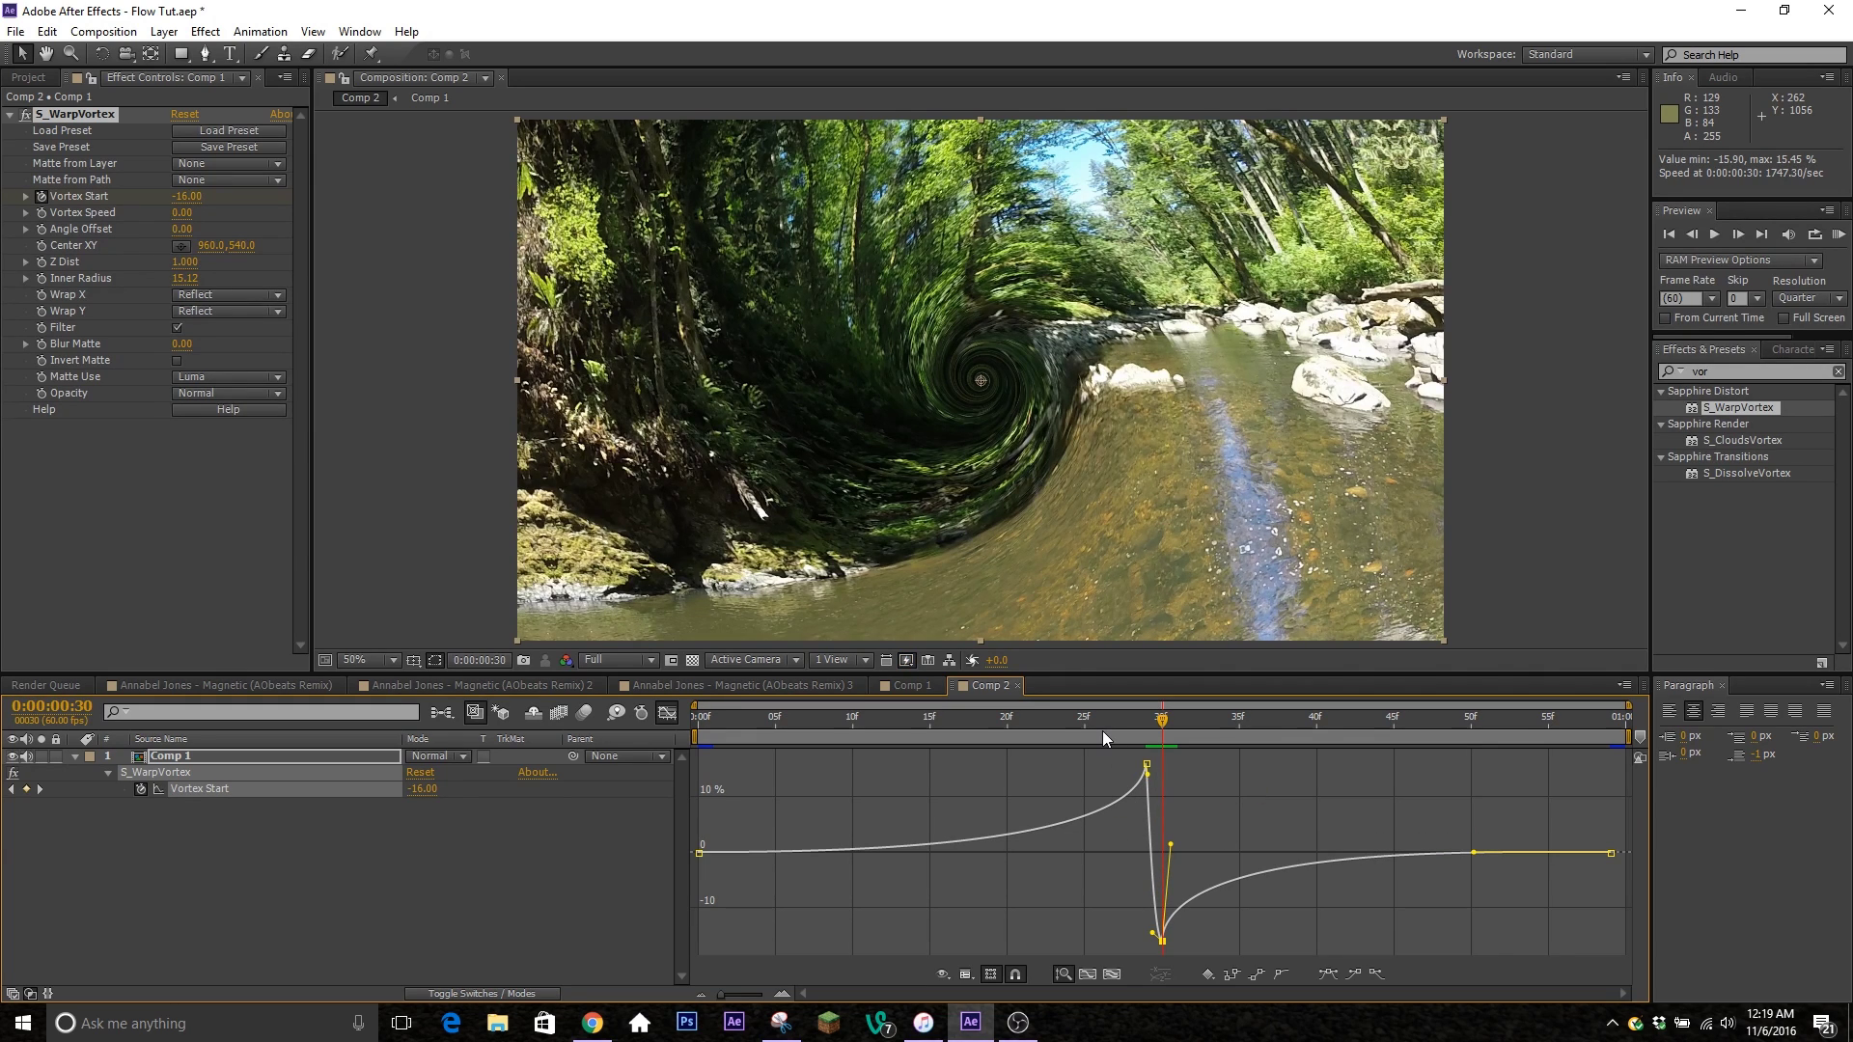
left_click_drag(1102, 732, 1115, 731)
left_click(1147, 766)
left_click_drag(1146, 855, 1138, 850)
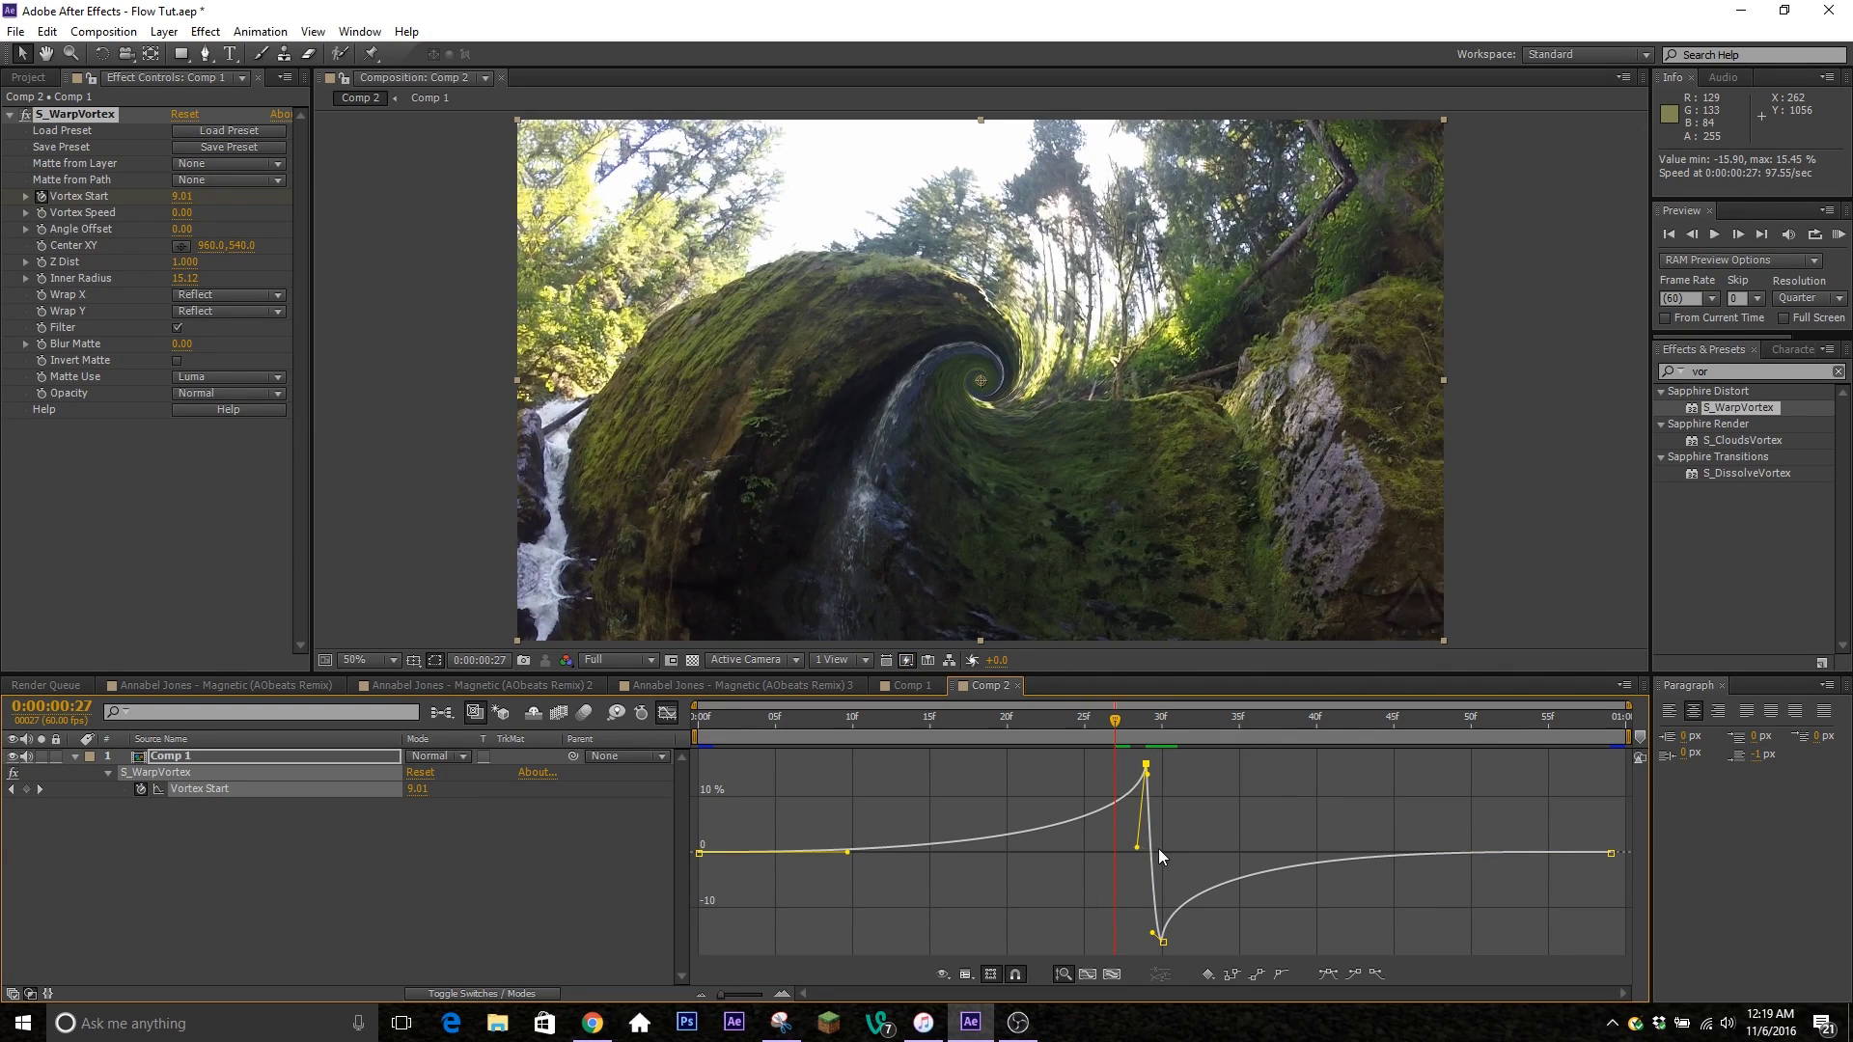
Preview the reversed swirl transition in real time.
left_click(1839, 235)
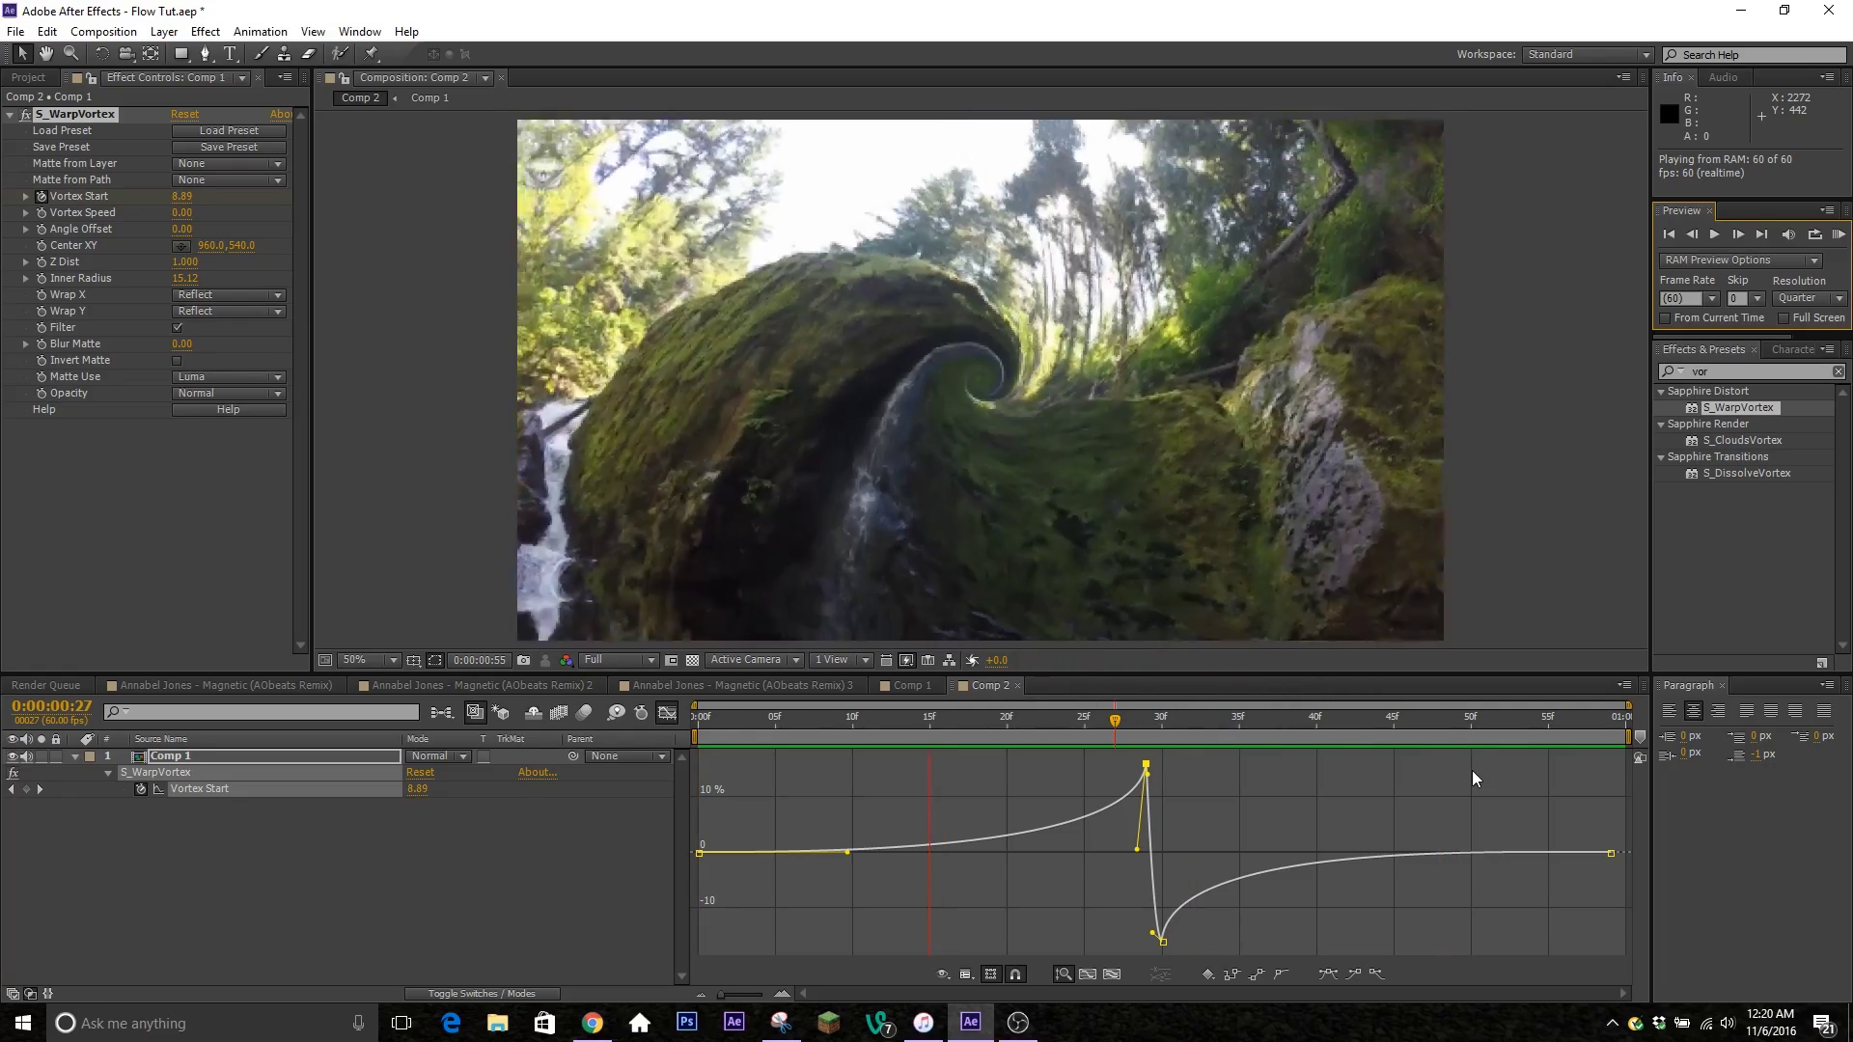
key("space")
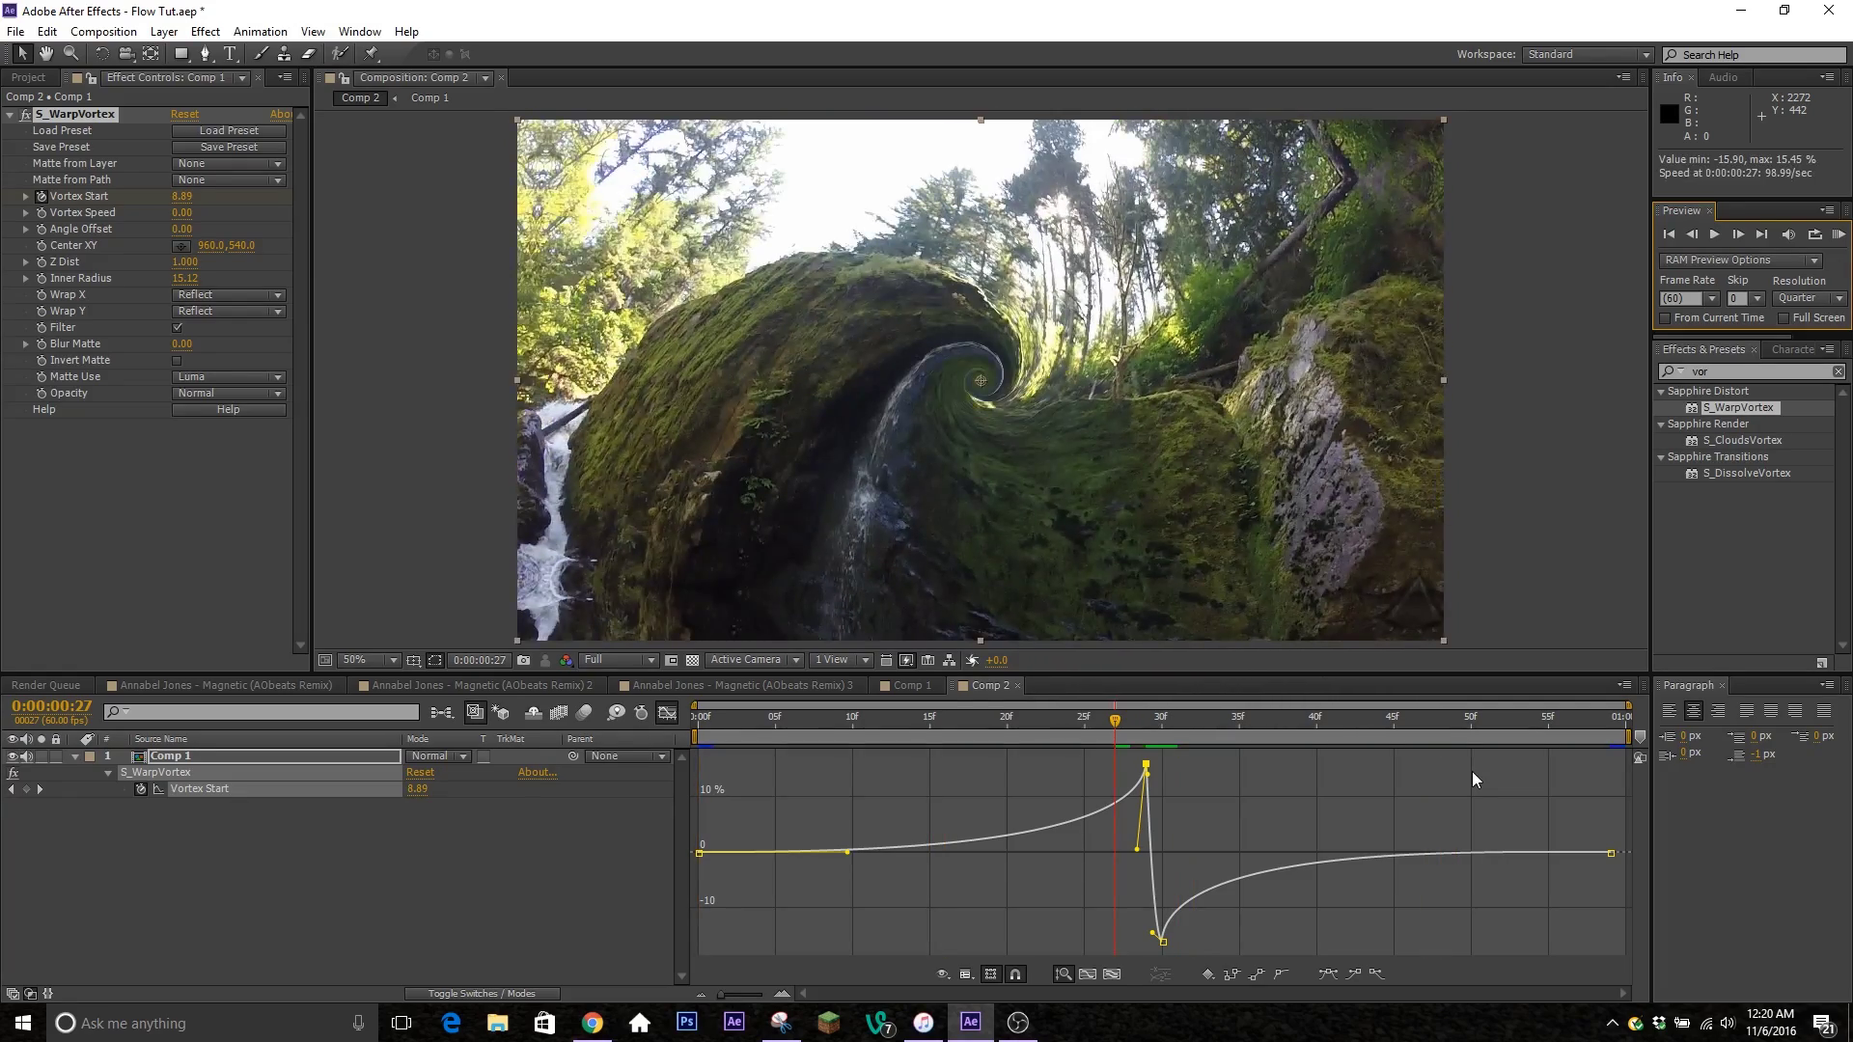
left_click(659, 715)
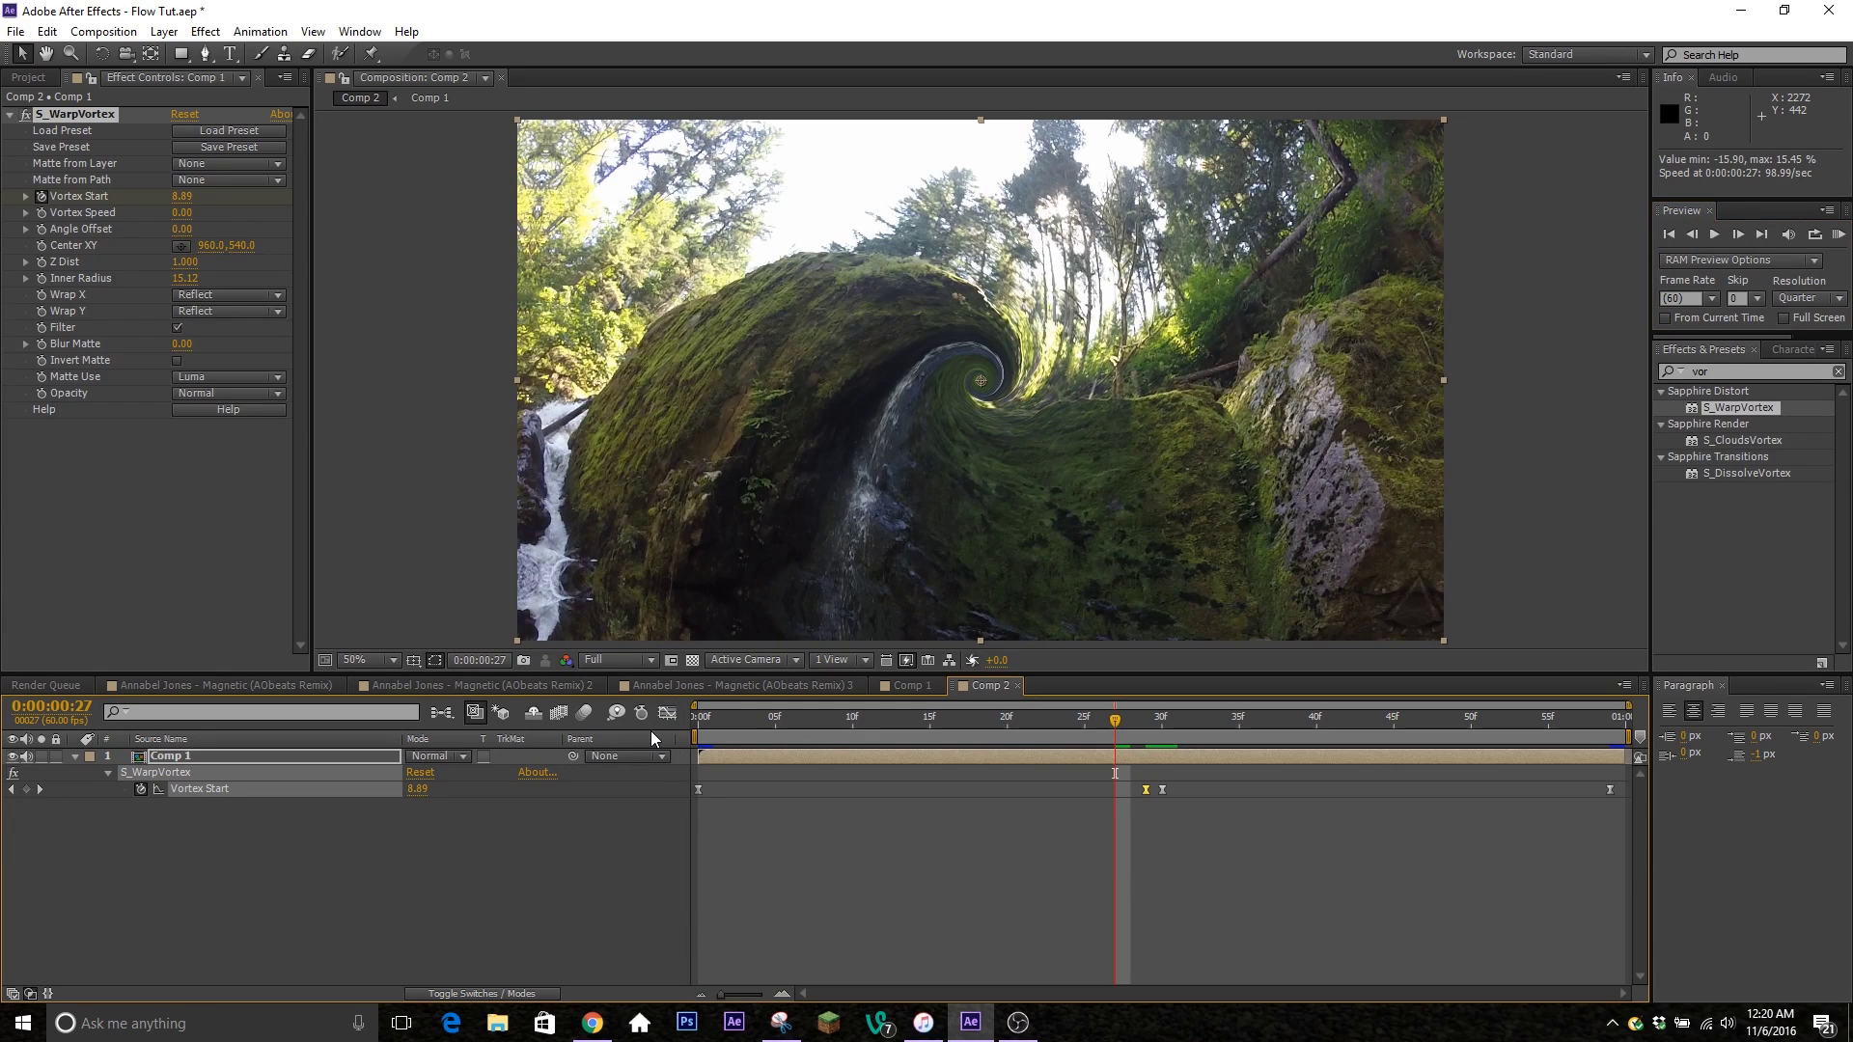